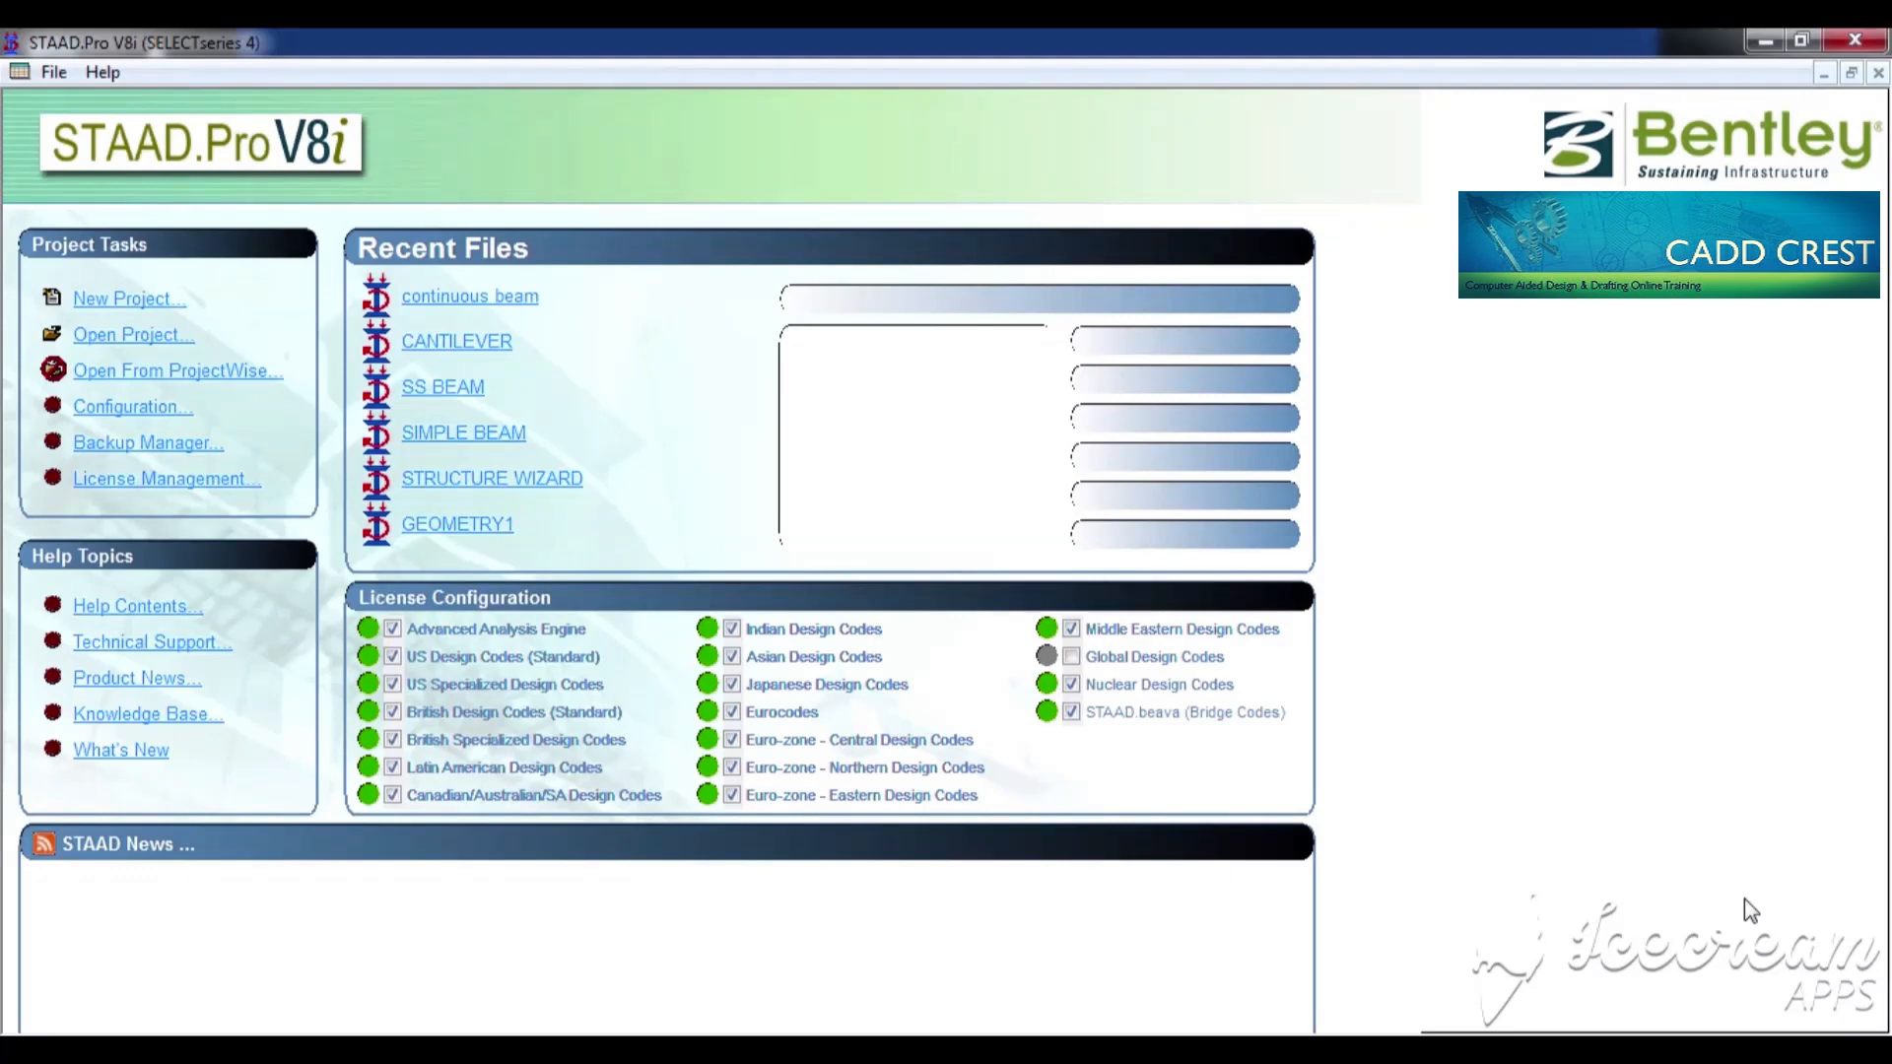
Create a new Plane project named DESIGN OF CB with Meter and KiloNewton units, and clear away the initial snap grid
{"action": "left_click", "coordinate": [114, 301]}
{"action": "left_click", "coordinate": [658, 348]}
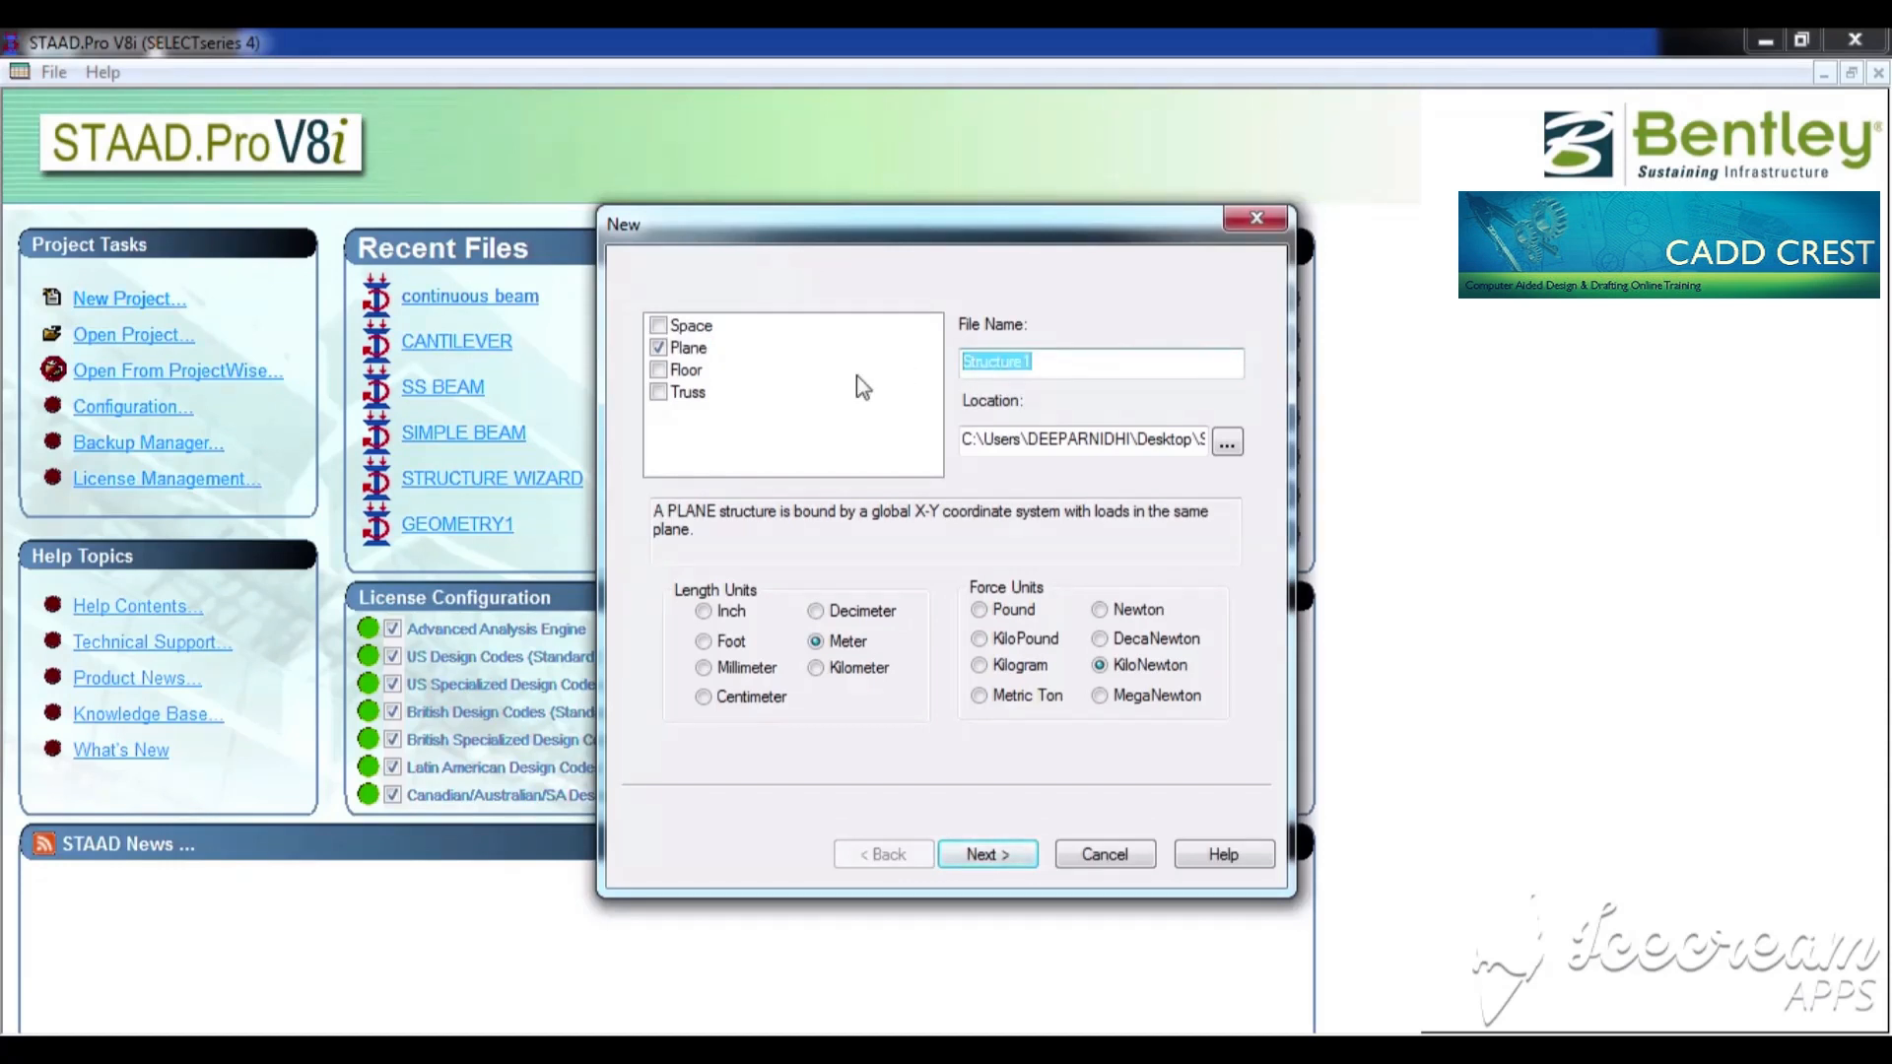
{"action": "type", "text": "DESIGN OF CB"}
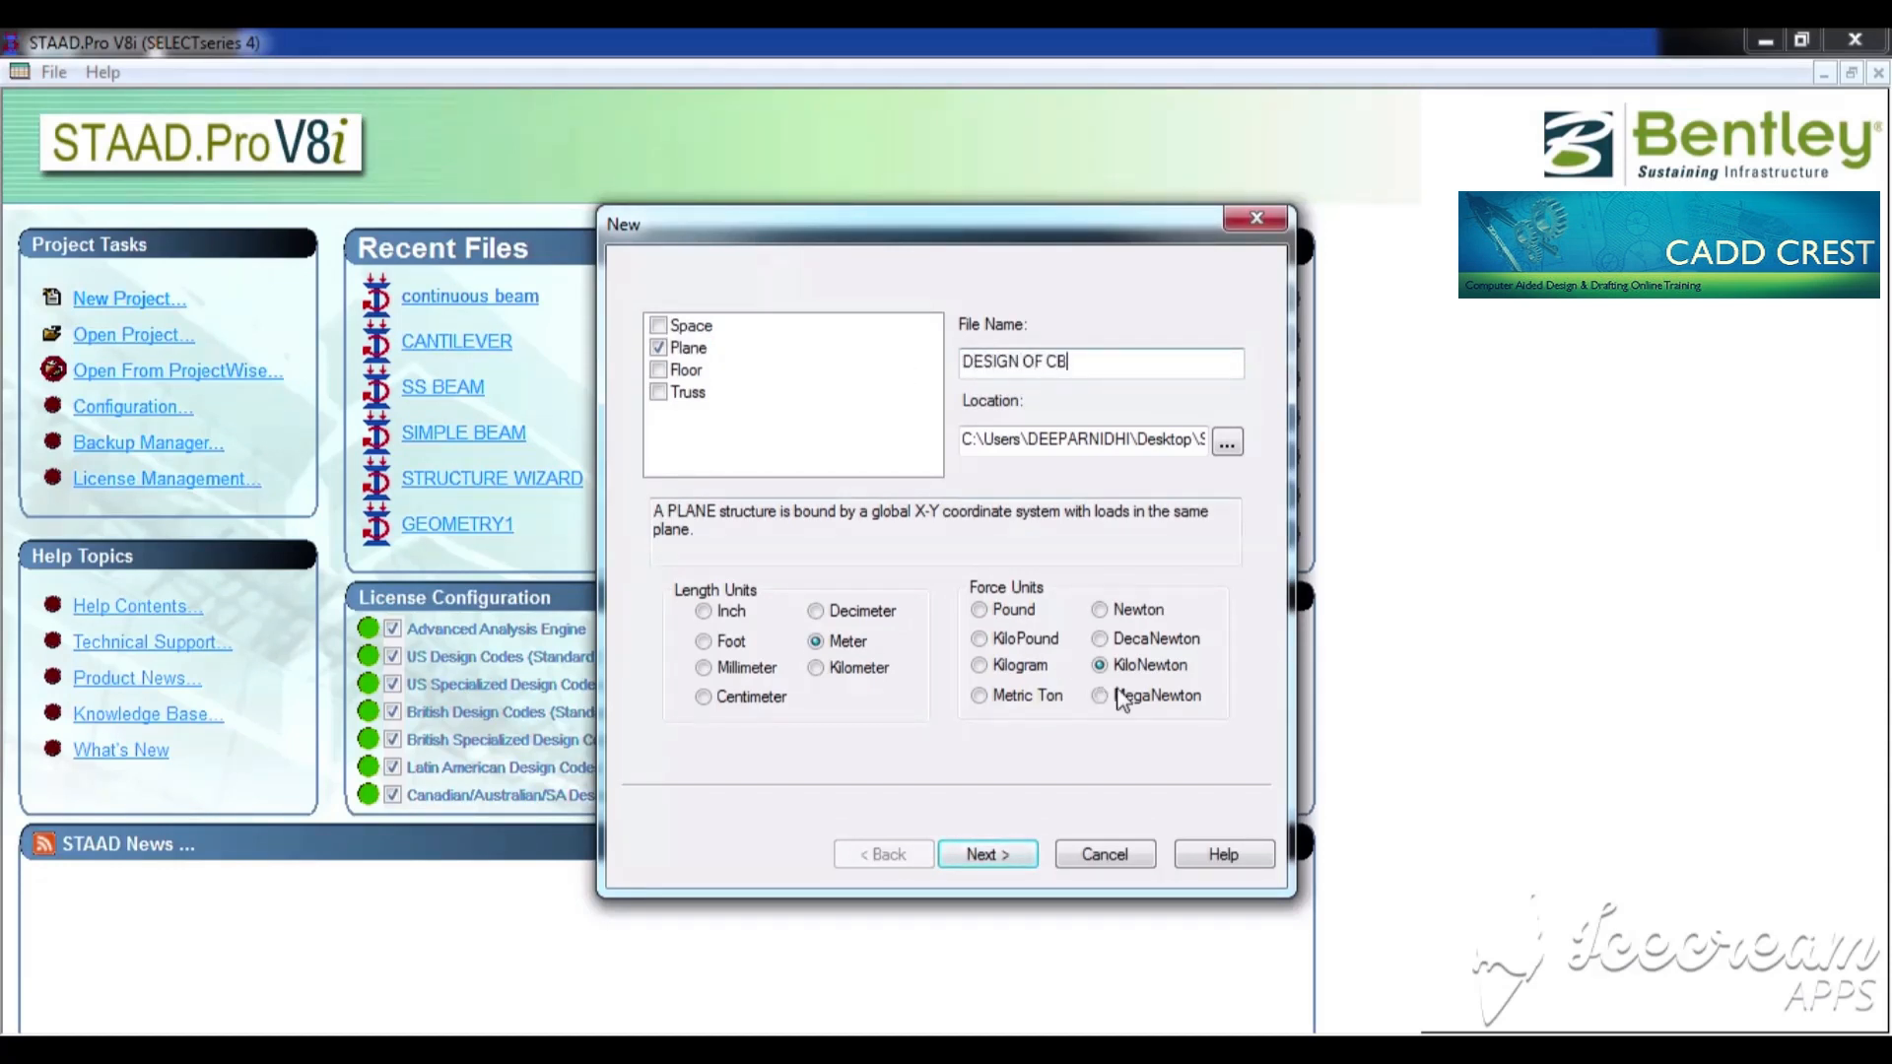
{"action": "left_click", "coordinate": [1022, 858]}
{"action": "left_click", "coordinate": [1022, 864]}
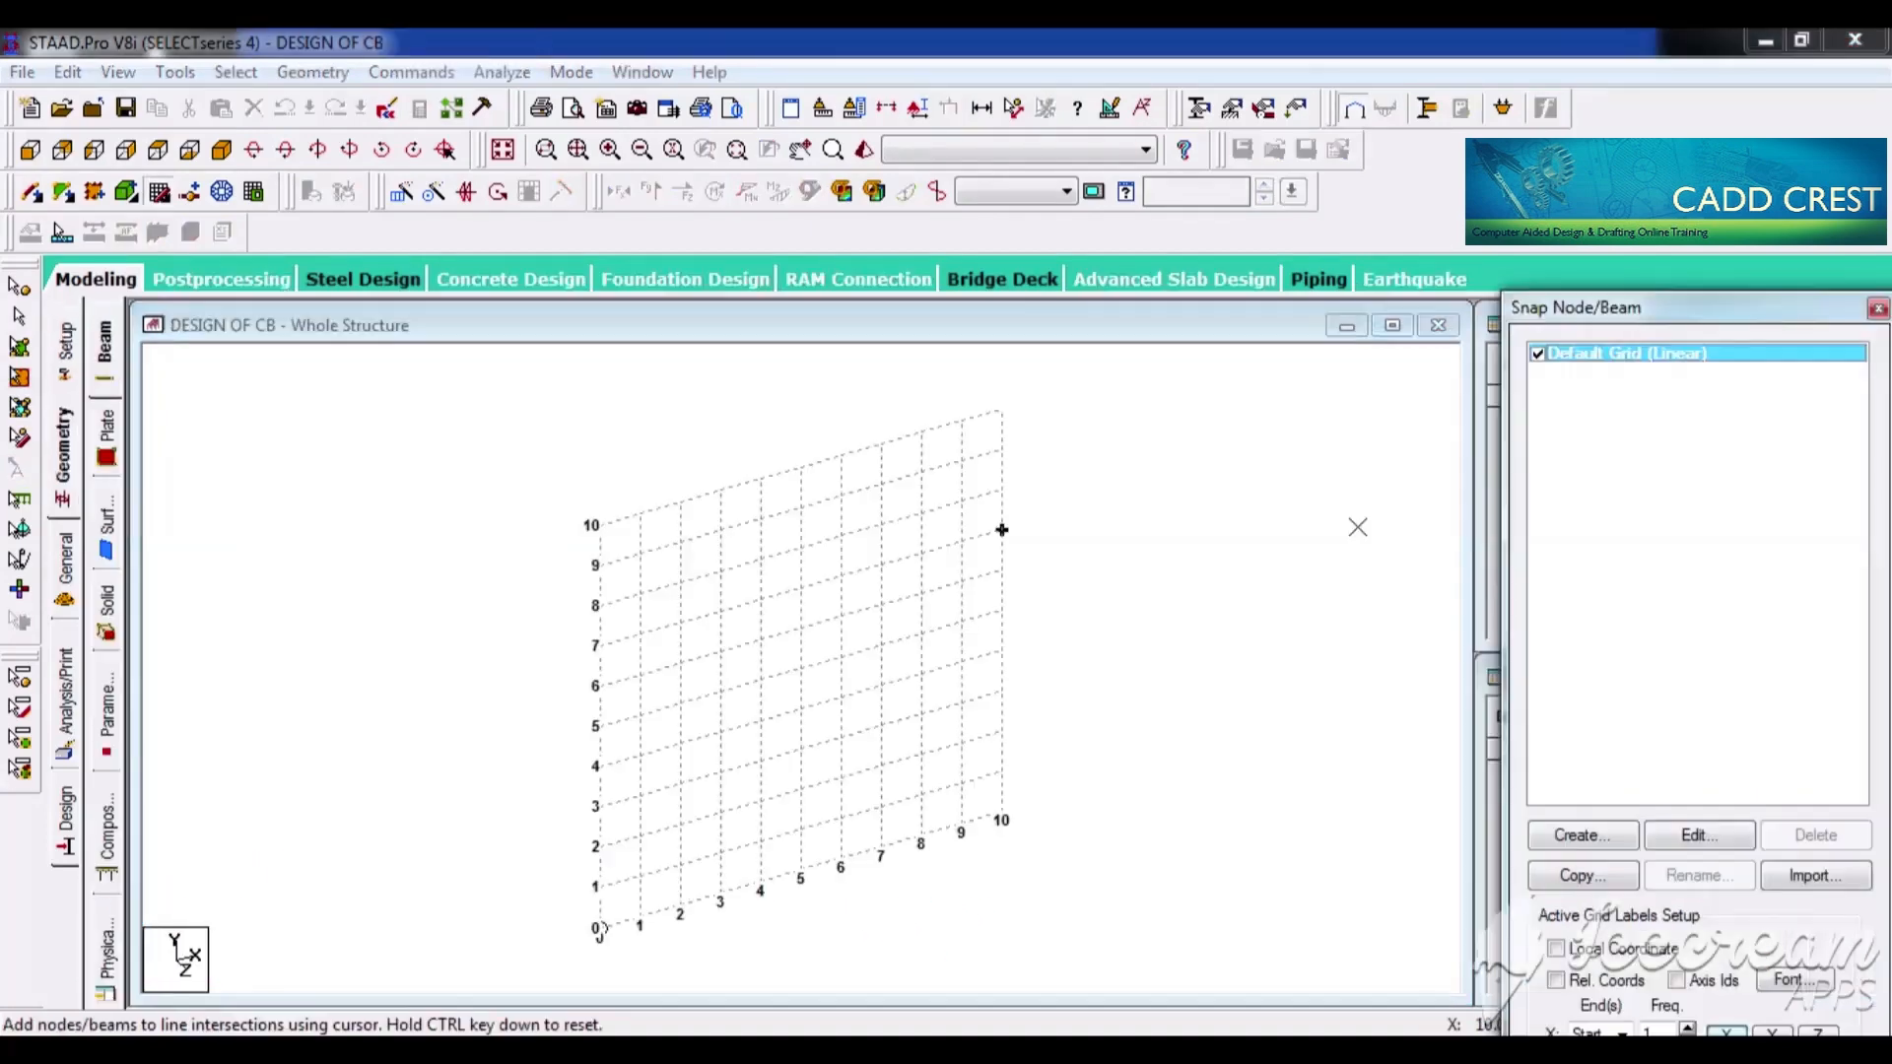
{"action": "left_click_drag", "start_coordinate": [1722, 317], "coordinate": [1667, 213]}
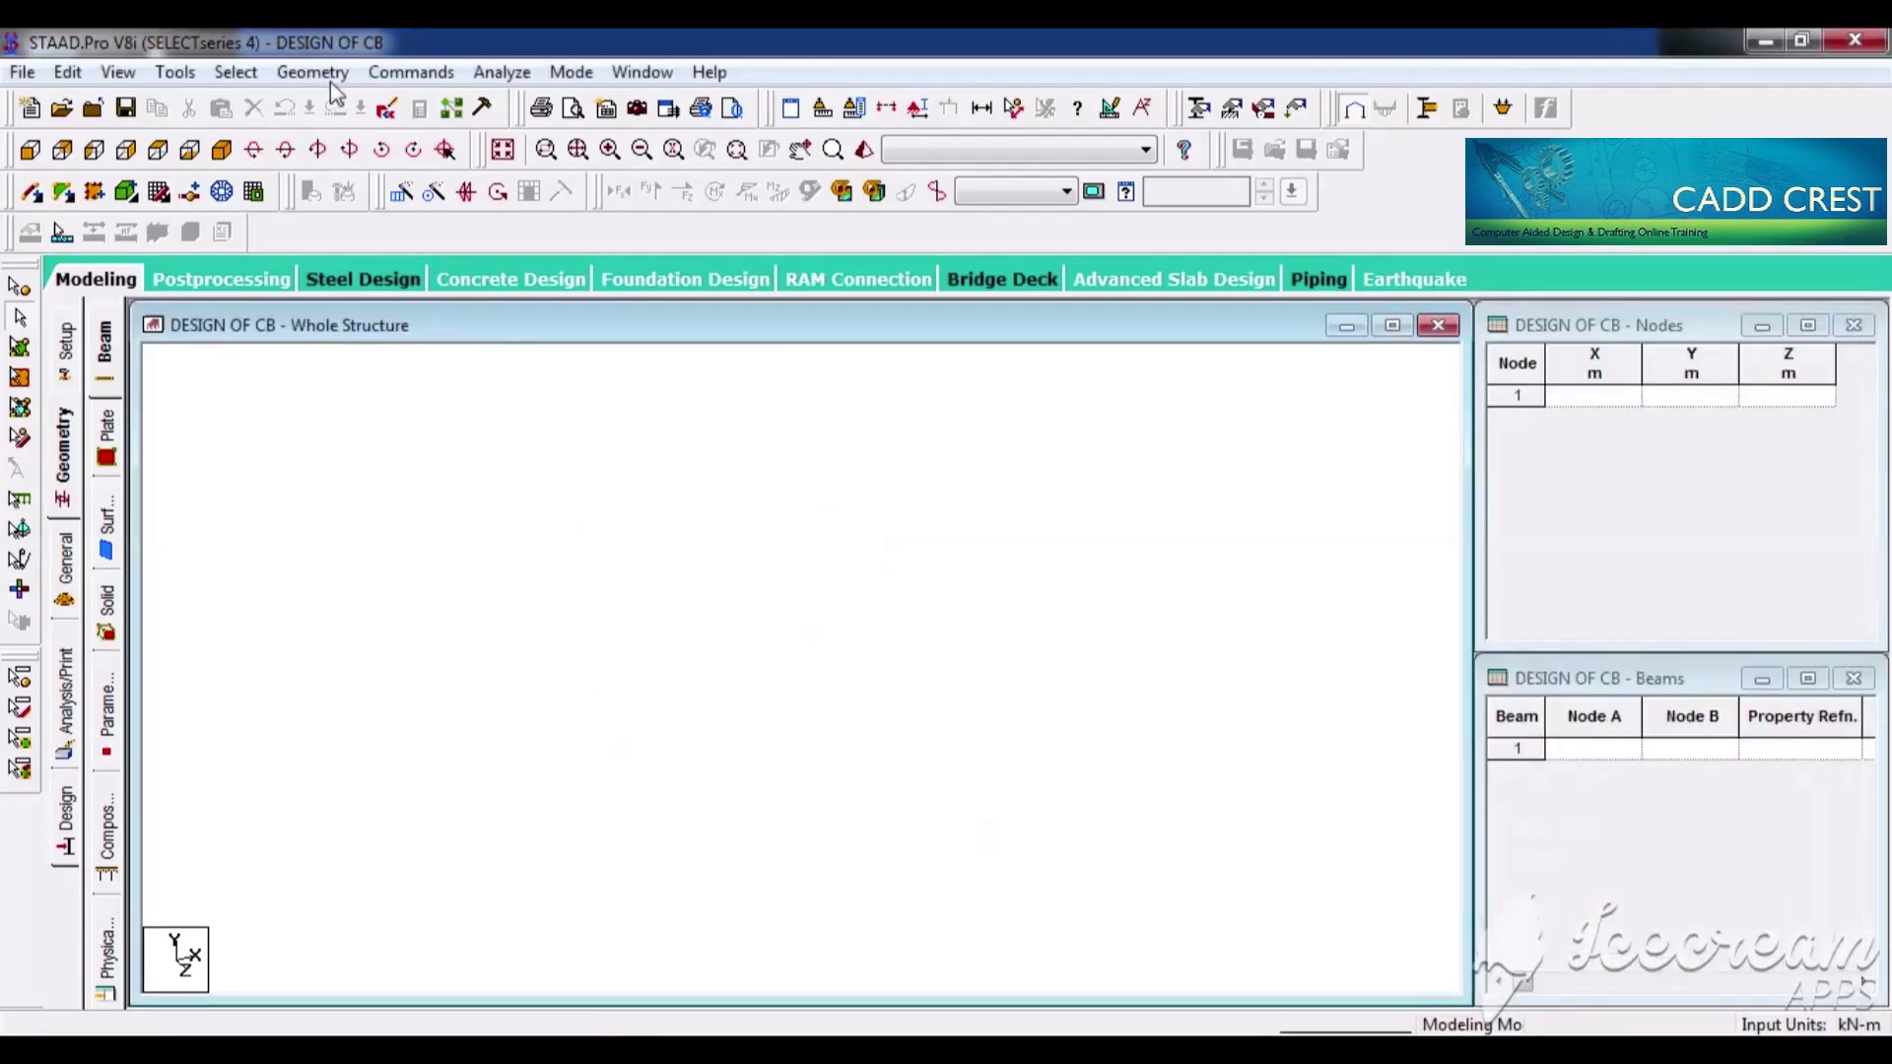
Run the Structure Wizard and start a Bay Frame prototype from the Frame Models
{"action": "left_click", "coordinate": [312, 72]}
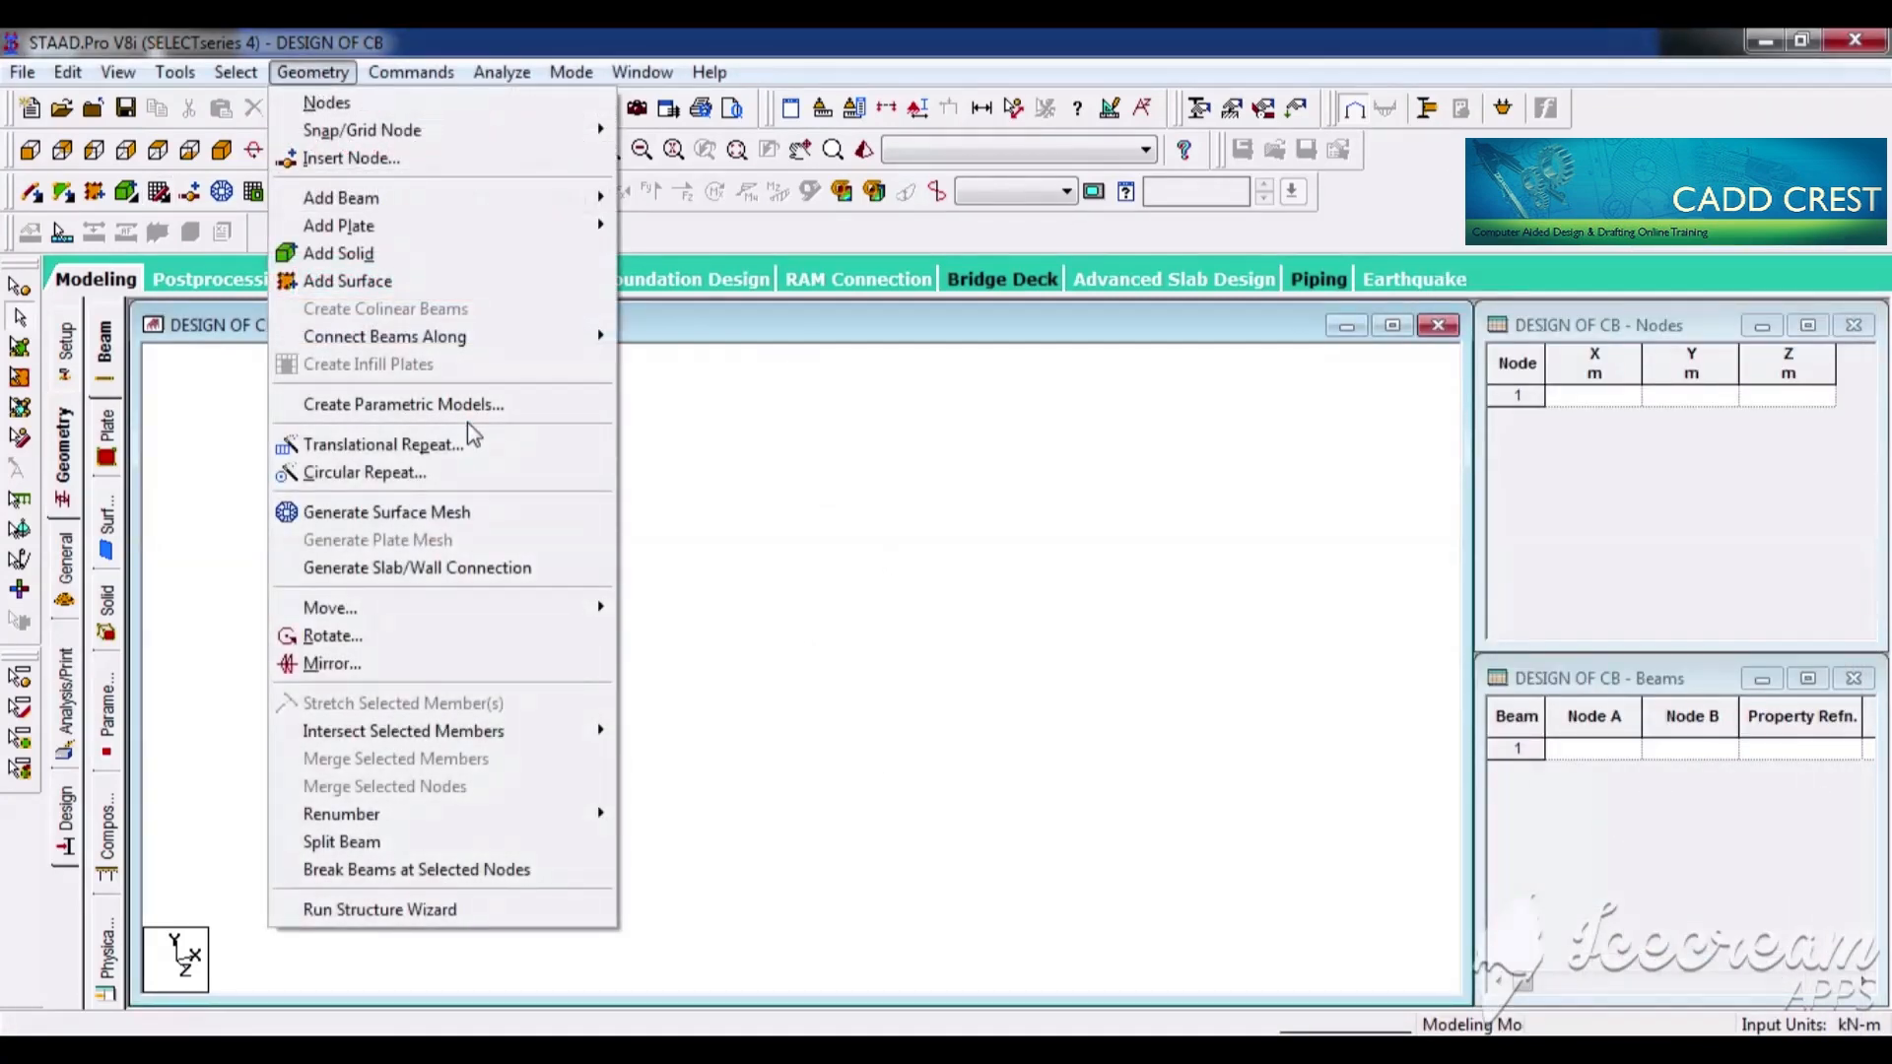
{"action": "left_click", "coordinate": [512, 910]}
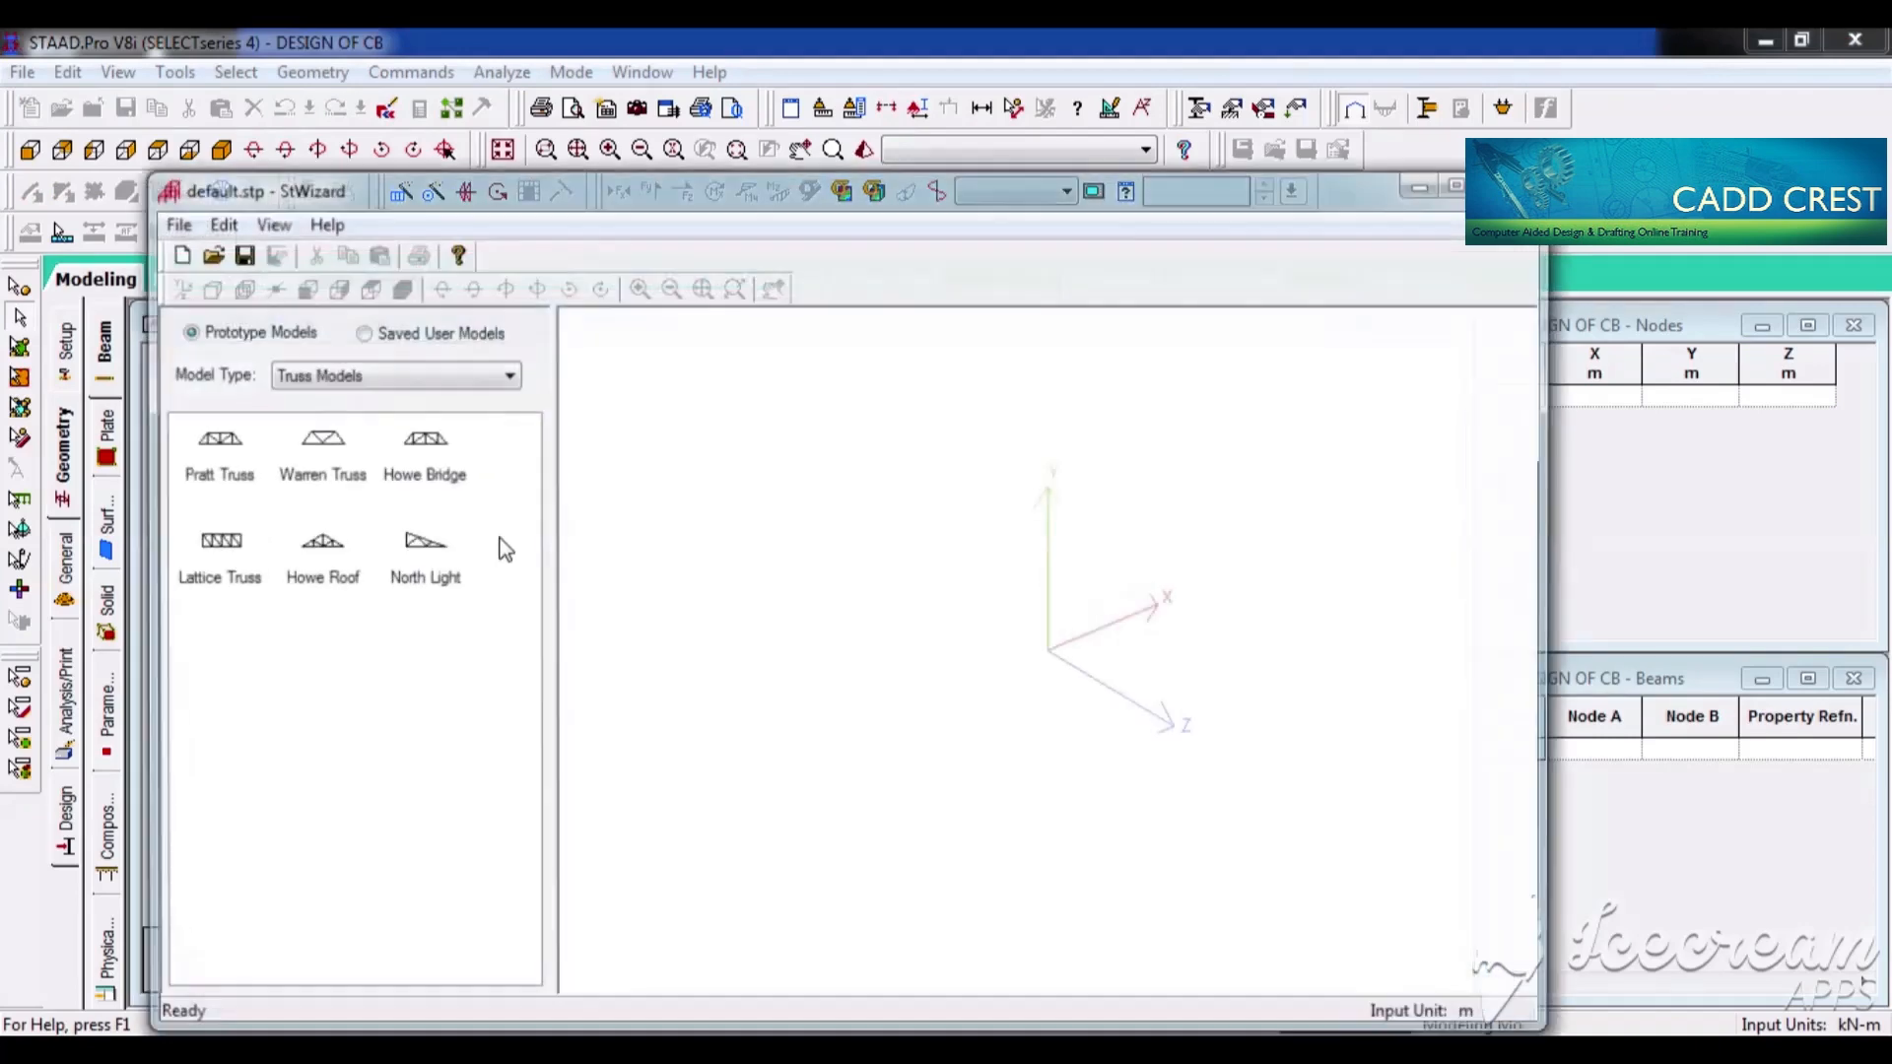
{"action": "left_click", "coordinate": [359, 374]}
{"action": "scroll", "coordinate": [359, 390], "scroll_direction": "up", "scroll_amount": 1}
{"action": "left_click", "coordinate": [359, 392]}
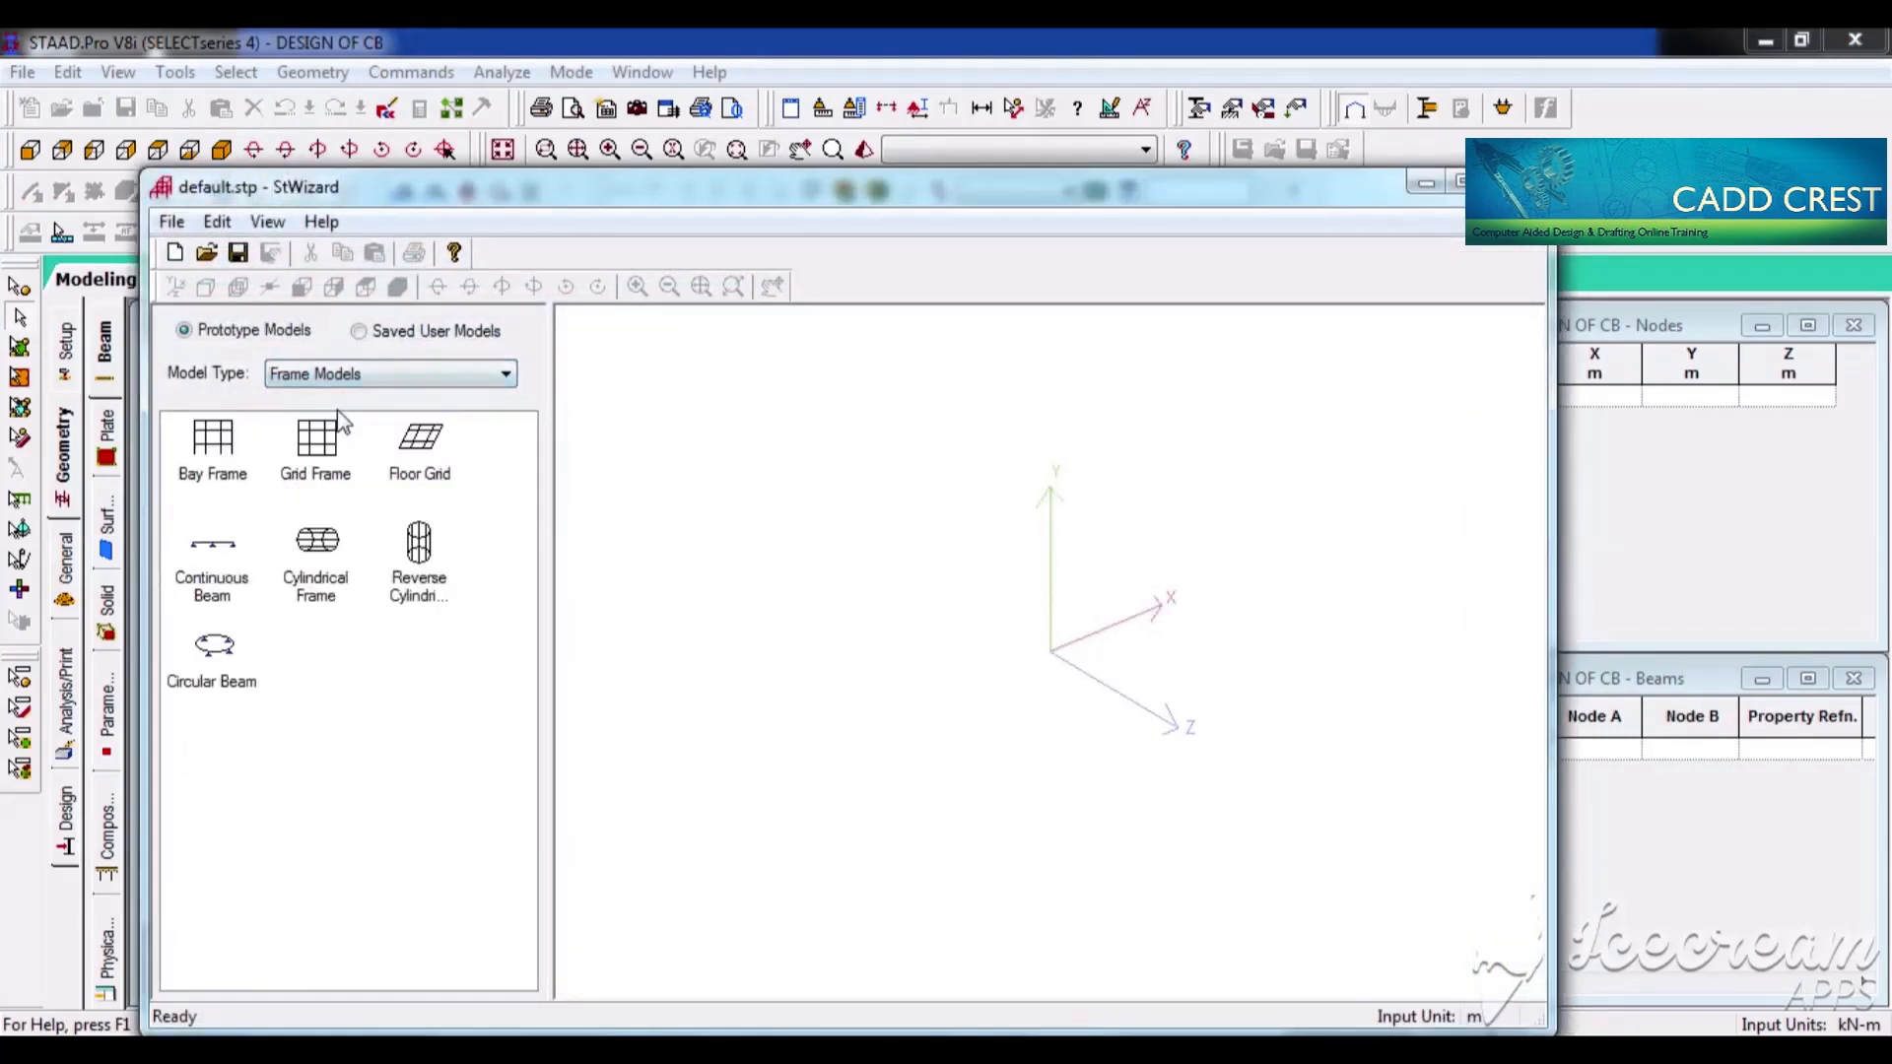
{"action": "double_click", "coordinate": [228, 476]}
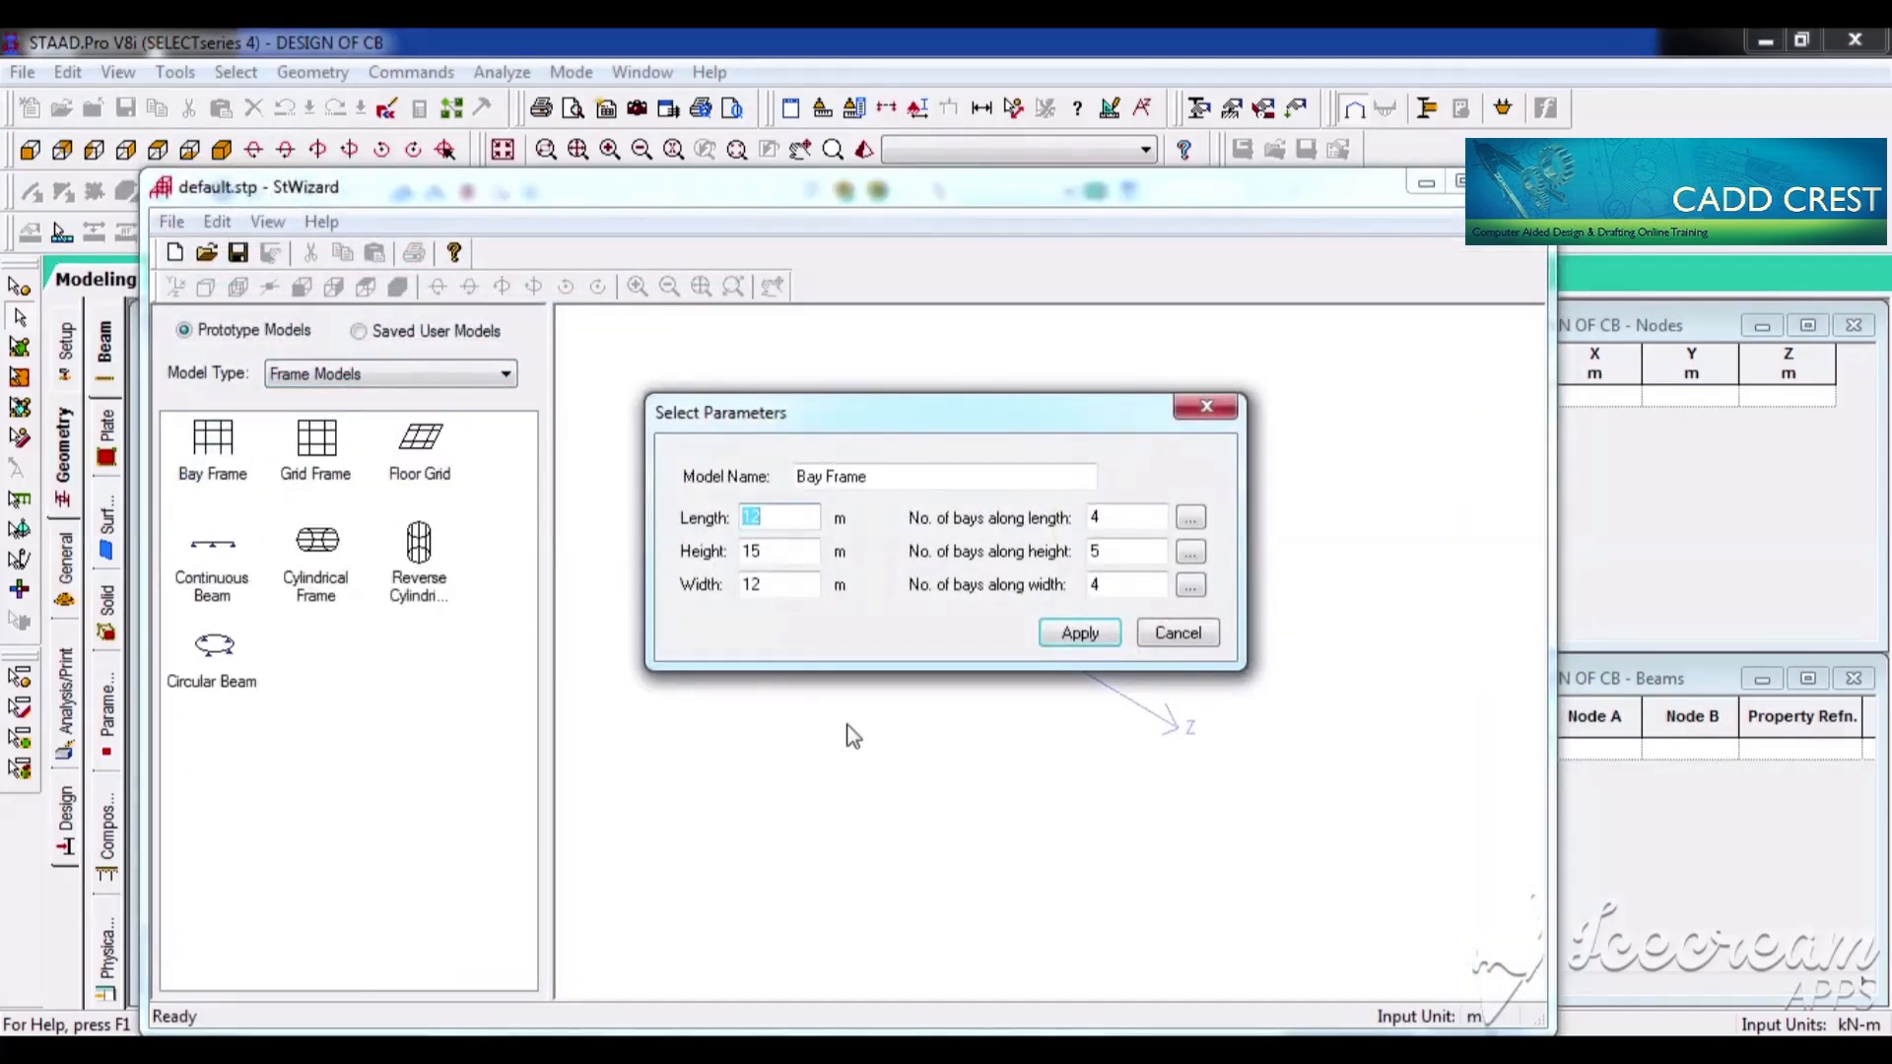
Set the bay frame's width to 0 m and its number of bays along the width to 0
{"action": "left_click_drag", "start_coordinate": [793, 586], "coordinate": [686, 591]}
{"action": "type", "text": "0"}
{"action": "key", "text": "Tab"}
{"action": "key", "text": "Tab"}
{"action": "key", "text": "Tab"}
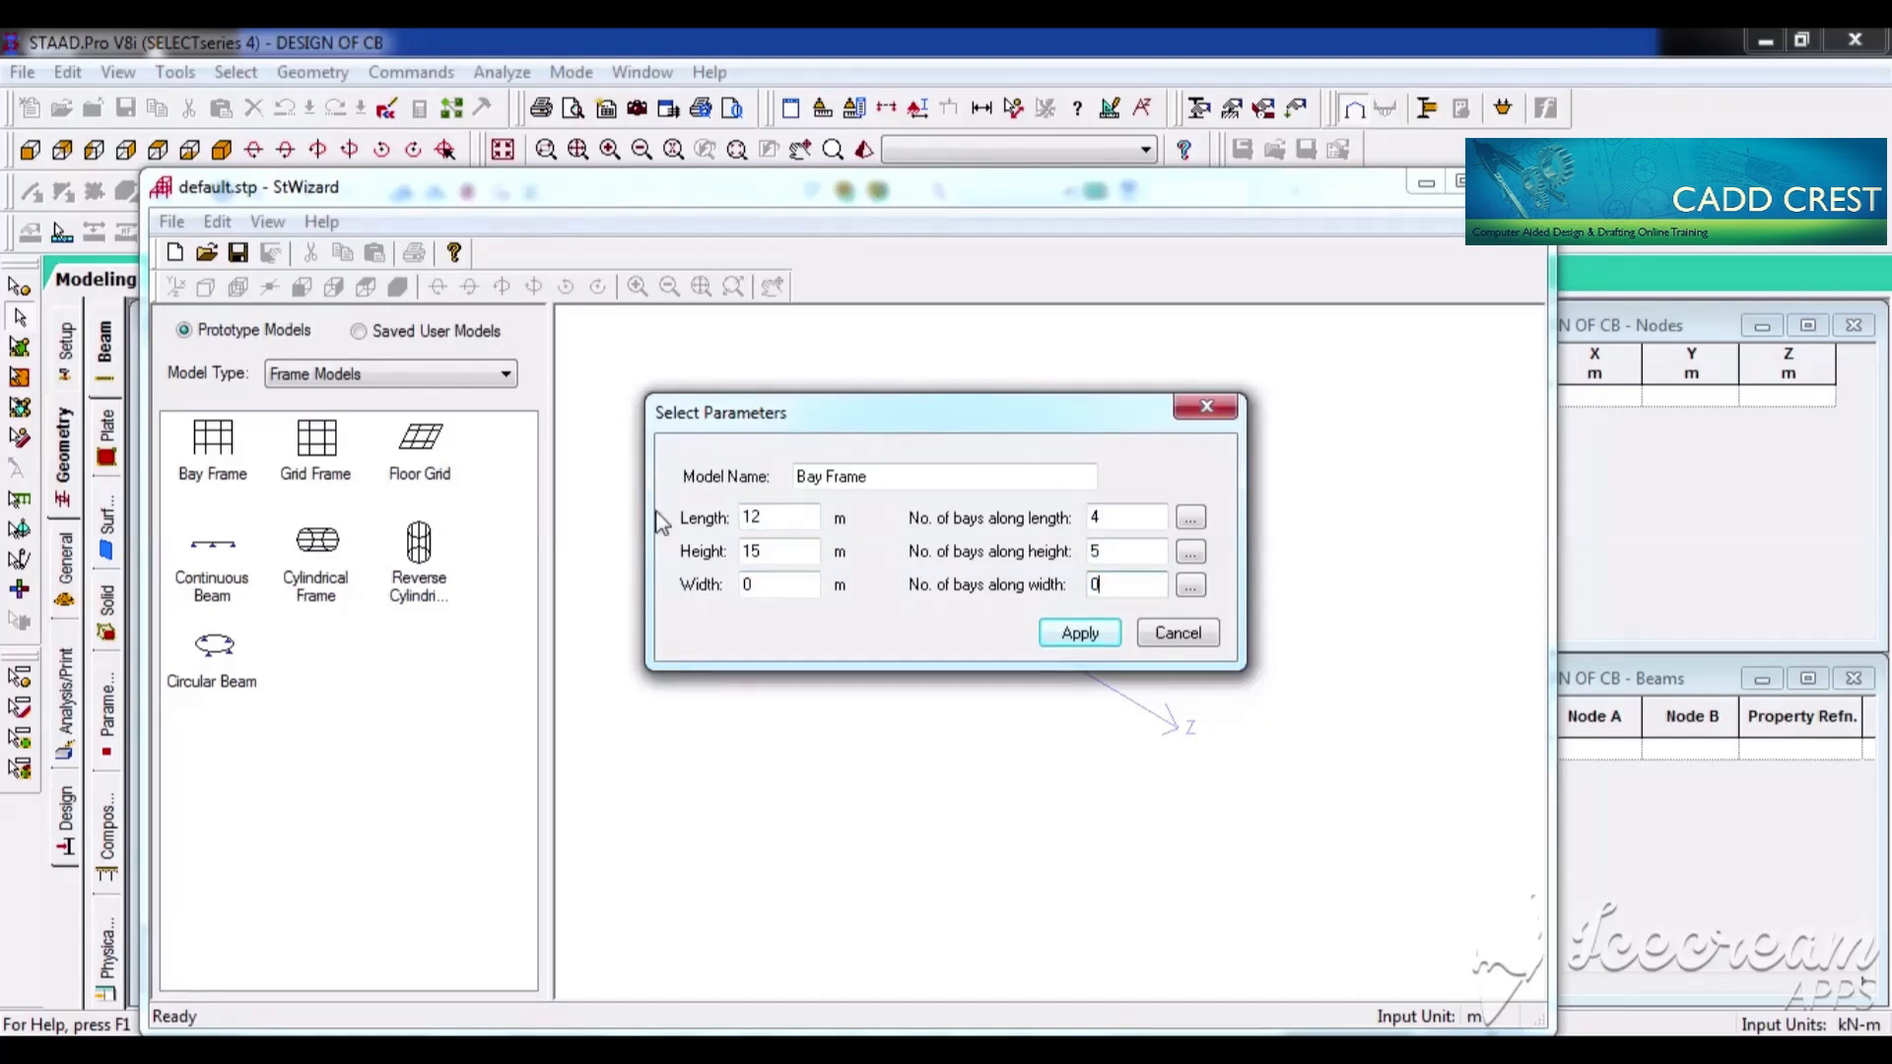
{"action": "left_click_drag", "start_coordinate": [927, 426], "coordinate": [958, 461]}
Set the frame's length and height to 5 m with 2 bays along each, and generate the prototype
{"action": "double_click", "coordinate": [817, 559]}
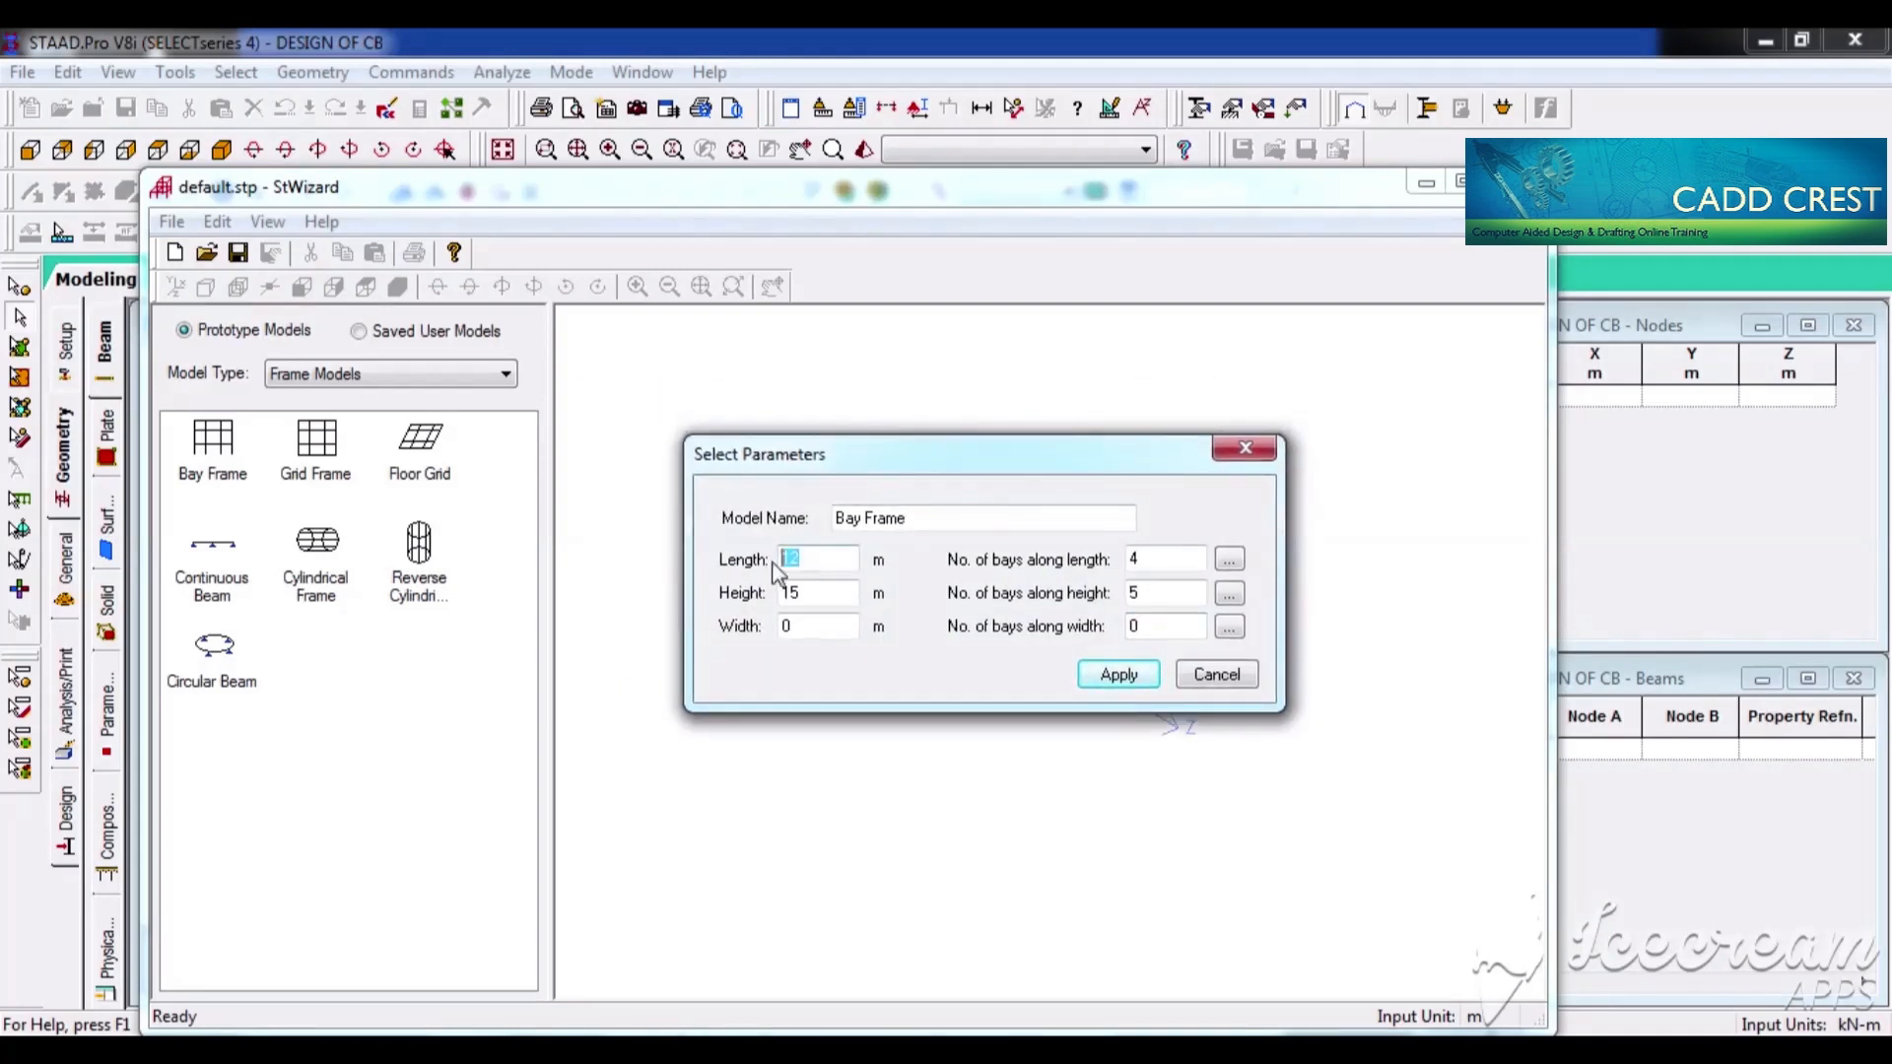
{"action": "double_click", "coordinate": [783, 596]}
{"action": "double_click", "coordinate": [793, 560]}
{"action": "type", "text": "5"}
{"action": "key", "text": "Tab"}
{"action": "type", "text": "5"}
{"action": "key", "text": "Tab"}
{"action": "key", "text": "Tab"}
{"action": "type", "text": "2"}
{"action": "key", "text": "Tab"}
{"action": "type", "text": "2"}
{"action": "left_click", "coordinate": [1119, 674]}
{"action": "left_click_drag", "start_coordinate": [979, 747], "coordinate": [857, 671]}
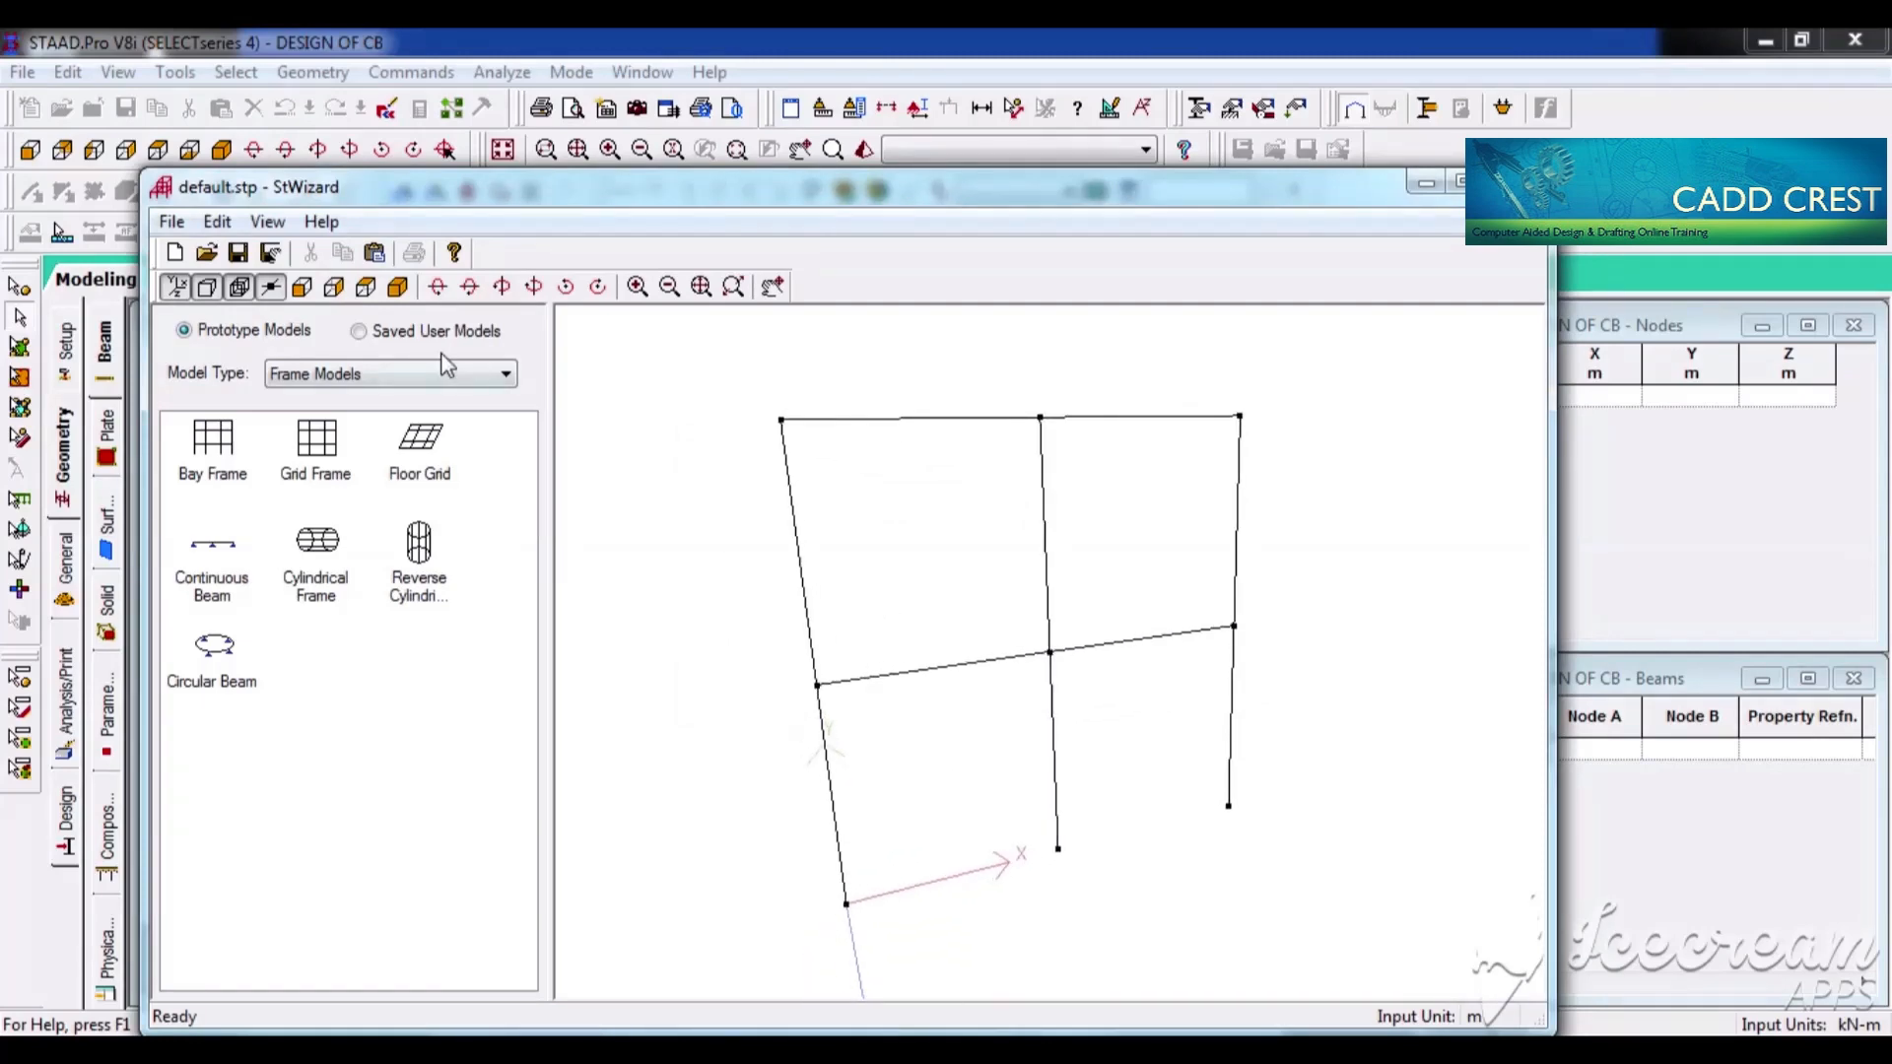
Transfer the bay frame prototype into the main model with a 0, 0, 0 m offset and show it from the front
{"action": "left_click", "coordinate": [374, 252]}
{"action": "left_click", "coordinate": [1080, 614]}
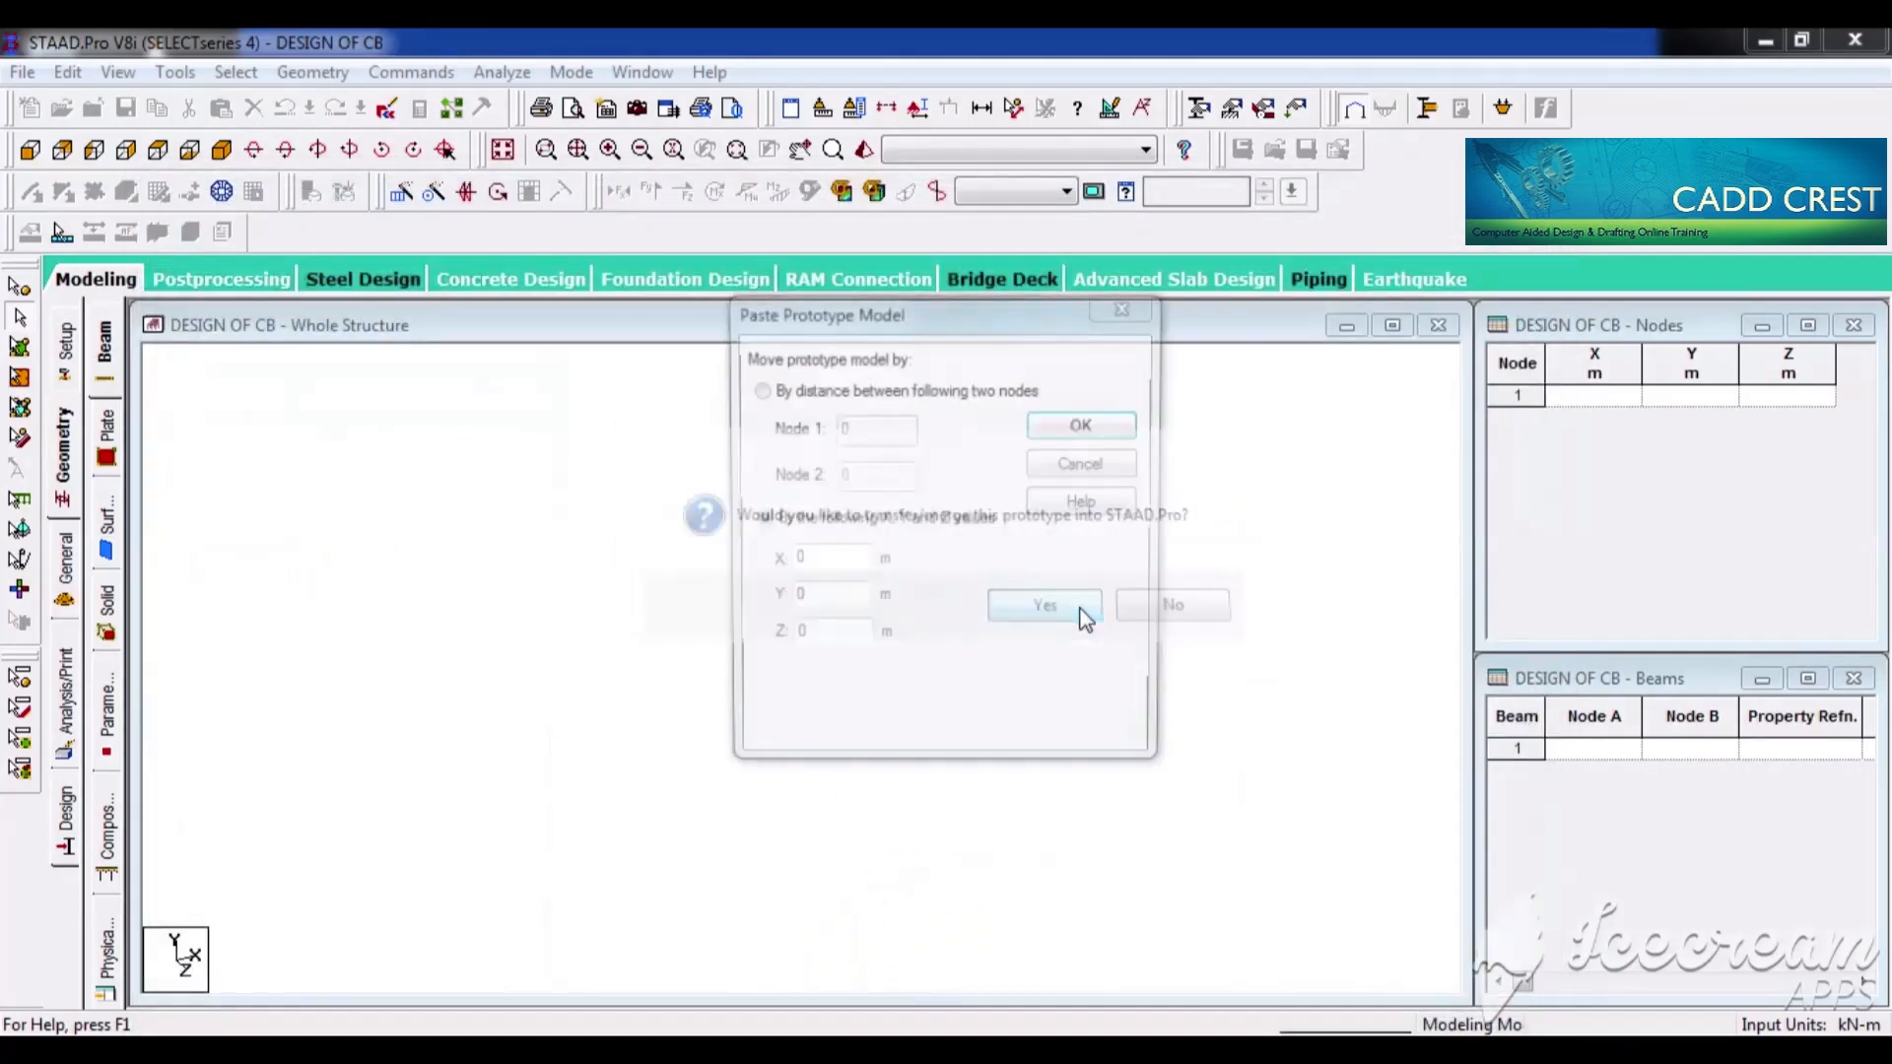
{"action": "left_click", "coordinate": [1113, 431]}
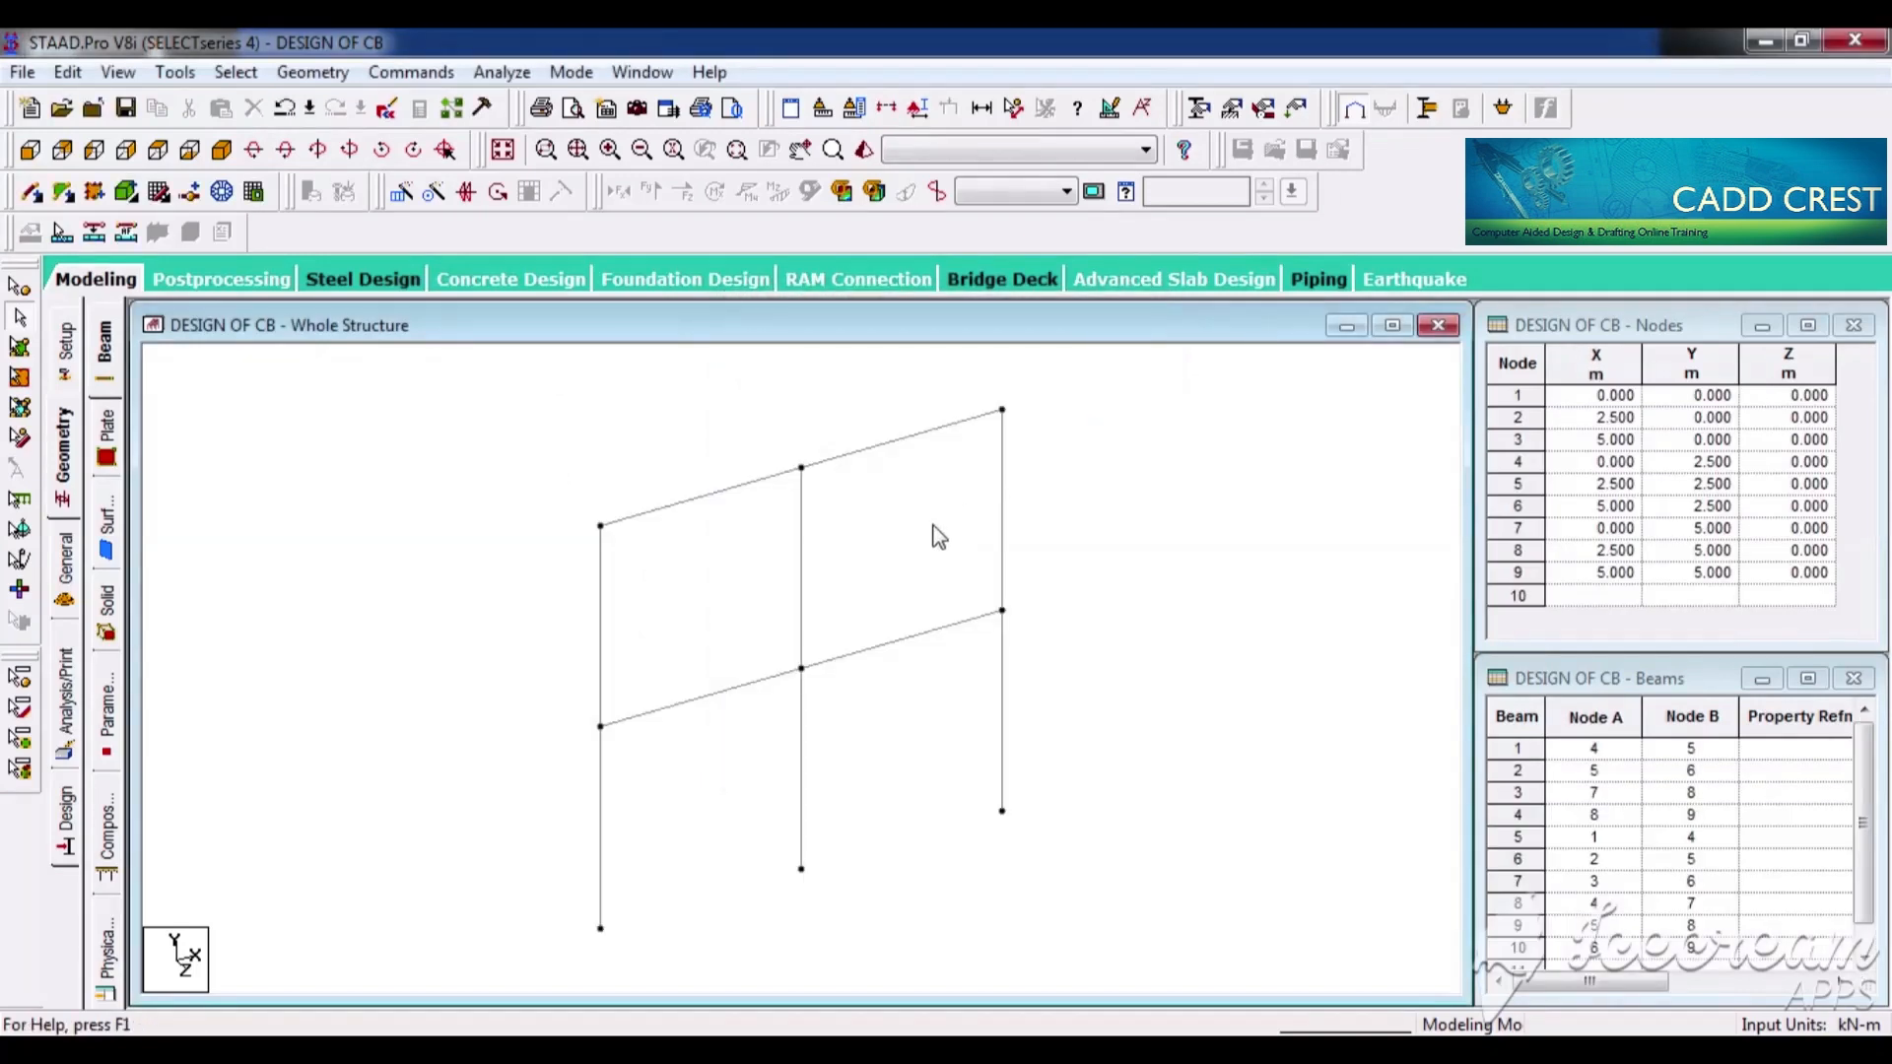
{"action": "left_click", "coordinate": [30, 150]}
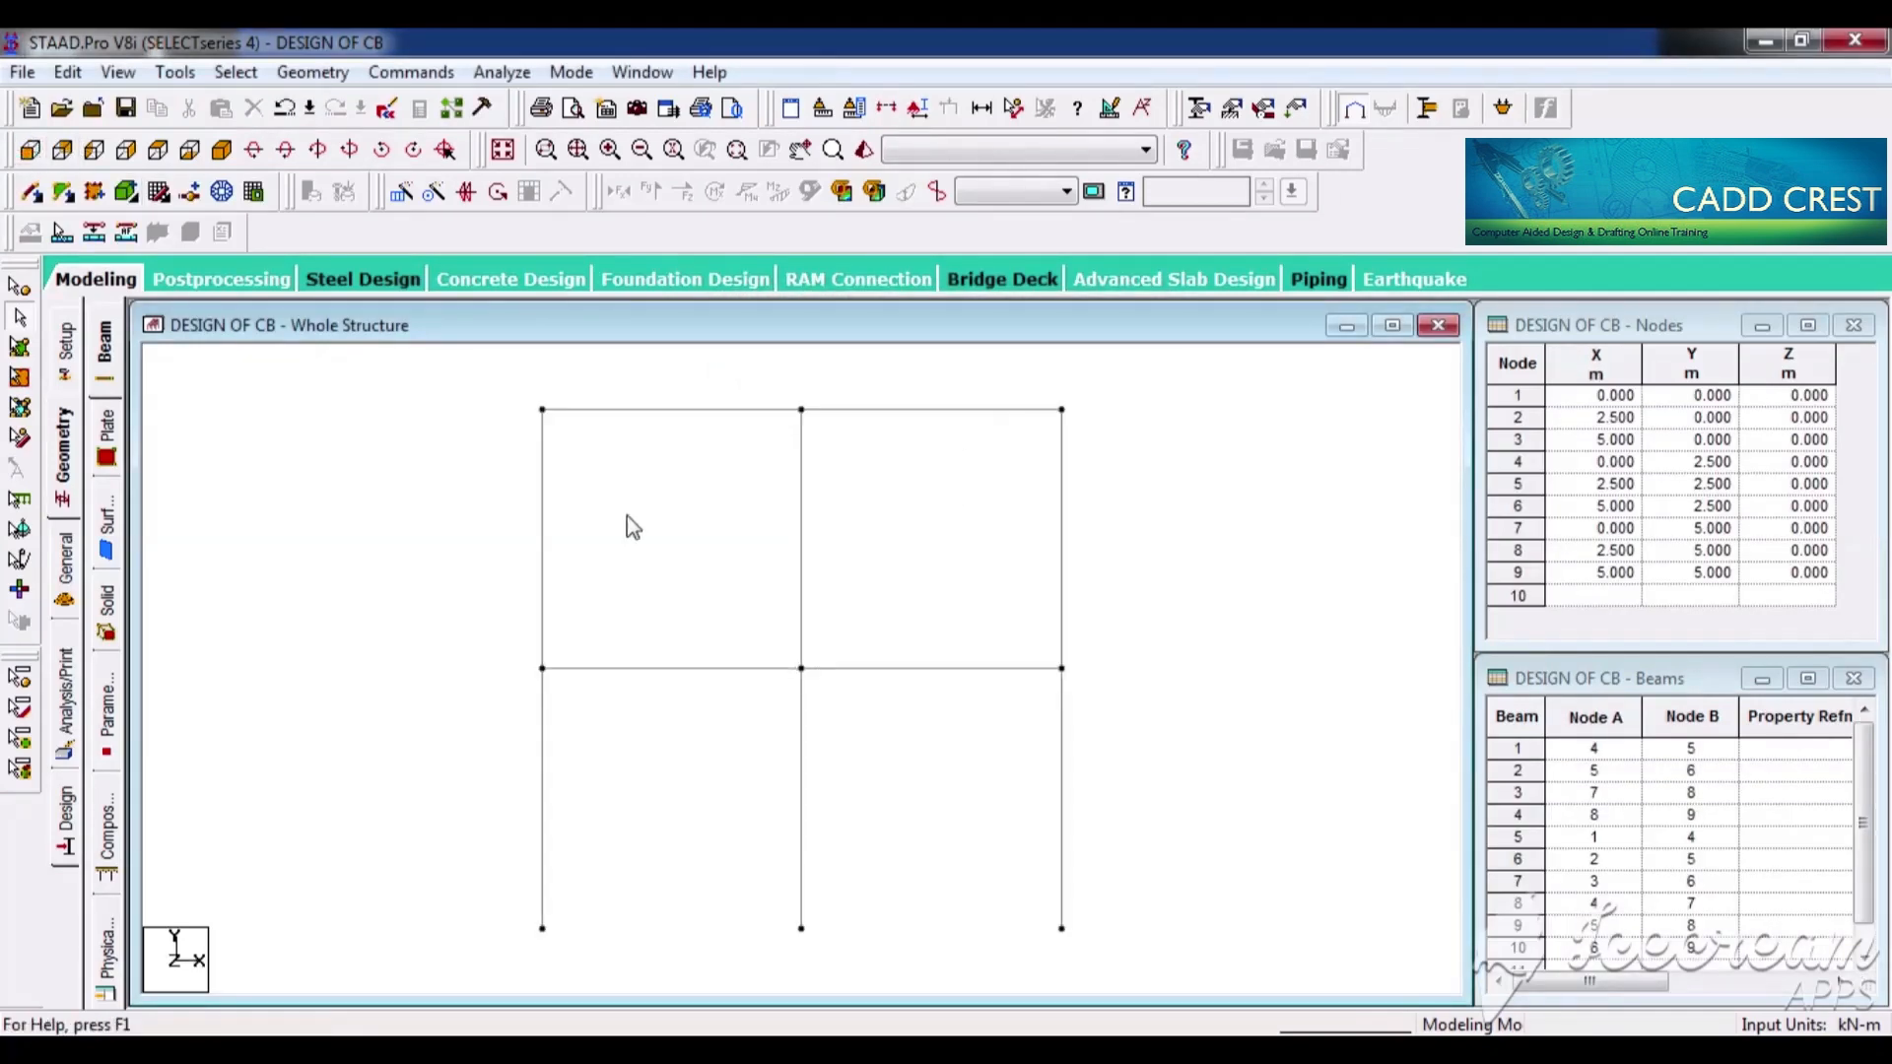
Delete the top beams and upper-storey columns of the frame together with their orphan nodes
{"action": "left_click_drag", "start_coordinate": [1149, 600], "coordinate": [434, 374]}
{"action": "key", "text": "Delete"}
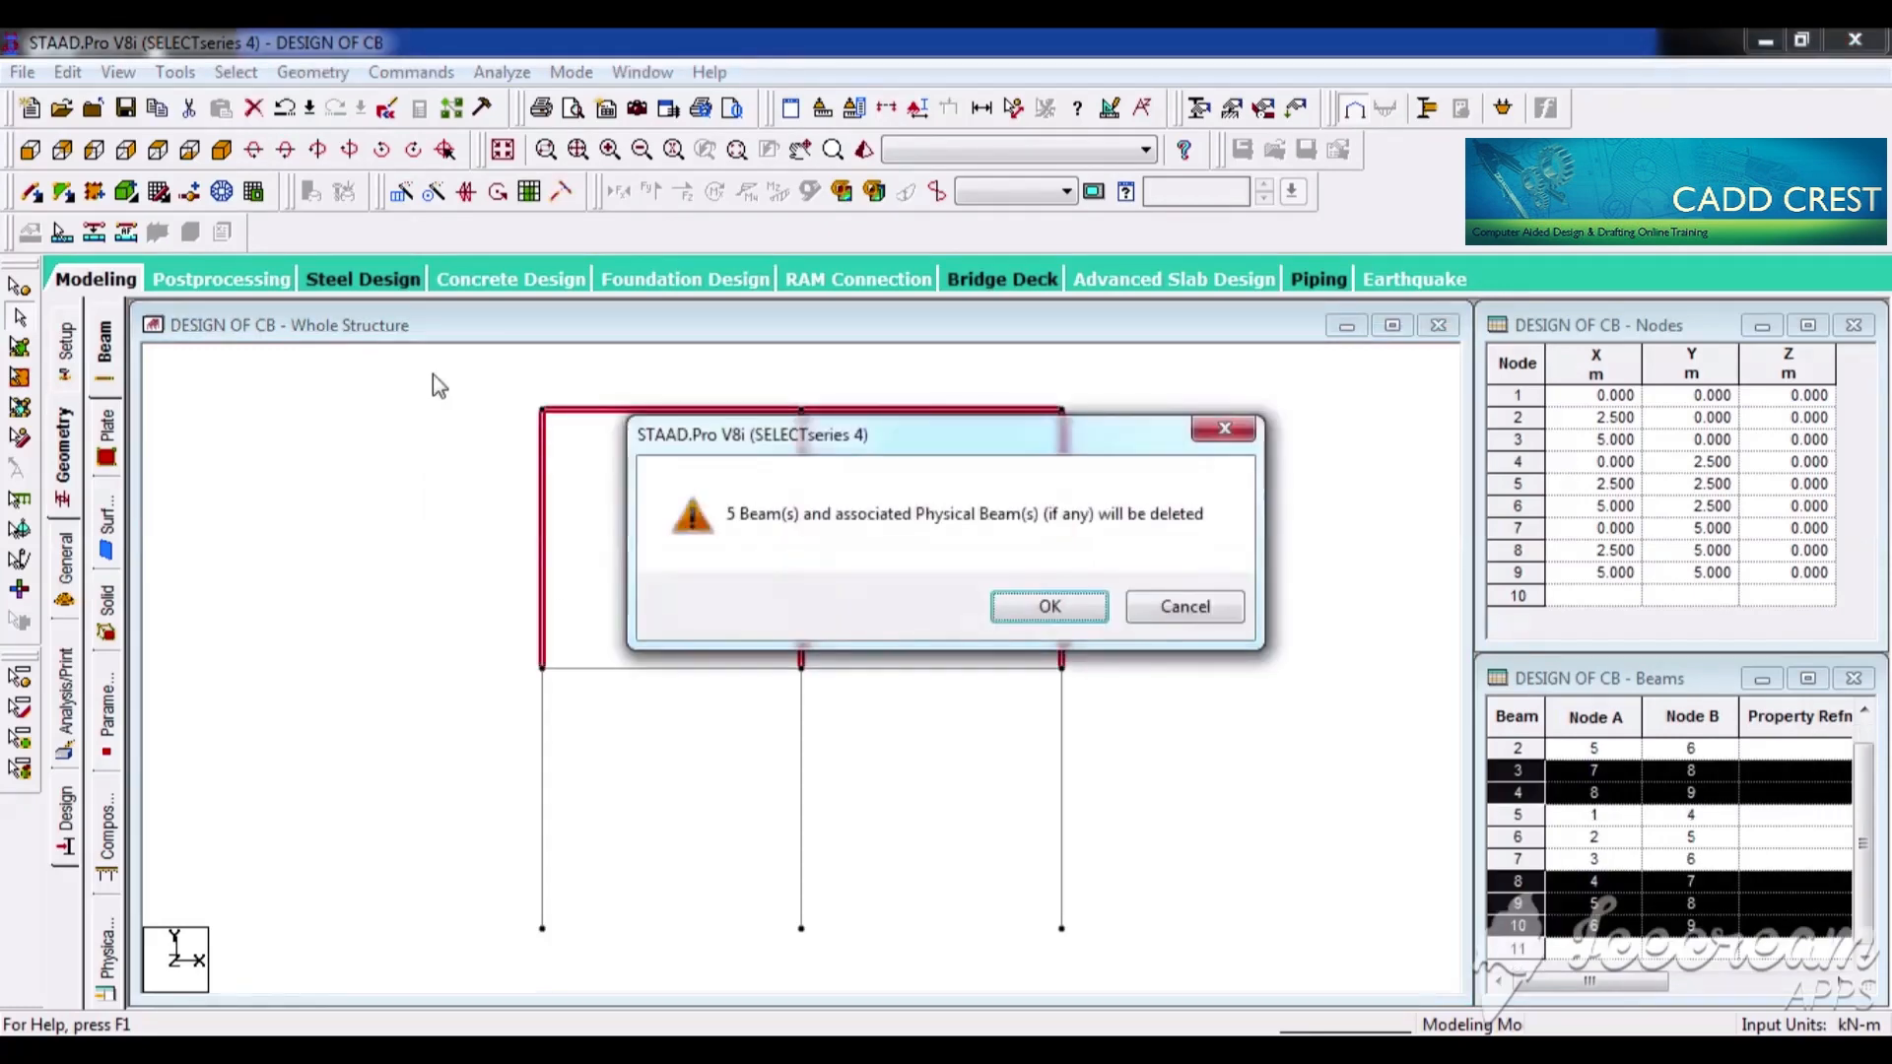
{"action": "key", "text": "Return"}
{"action": "key", "text": "Return"}
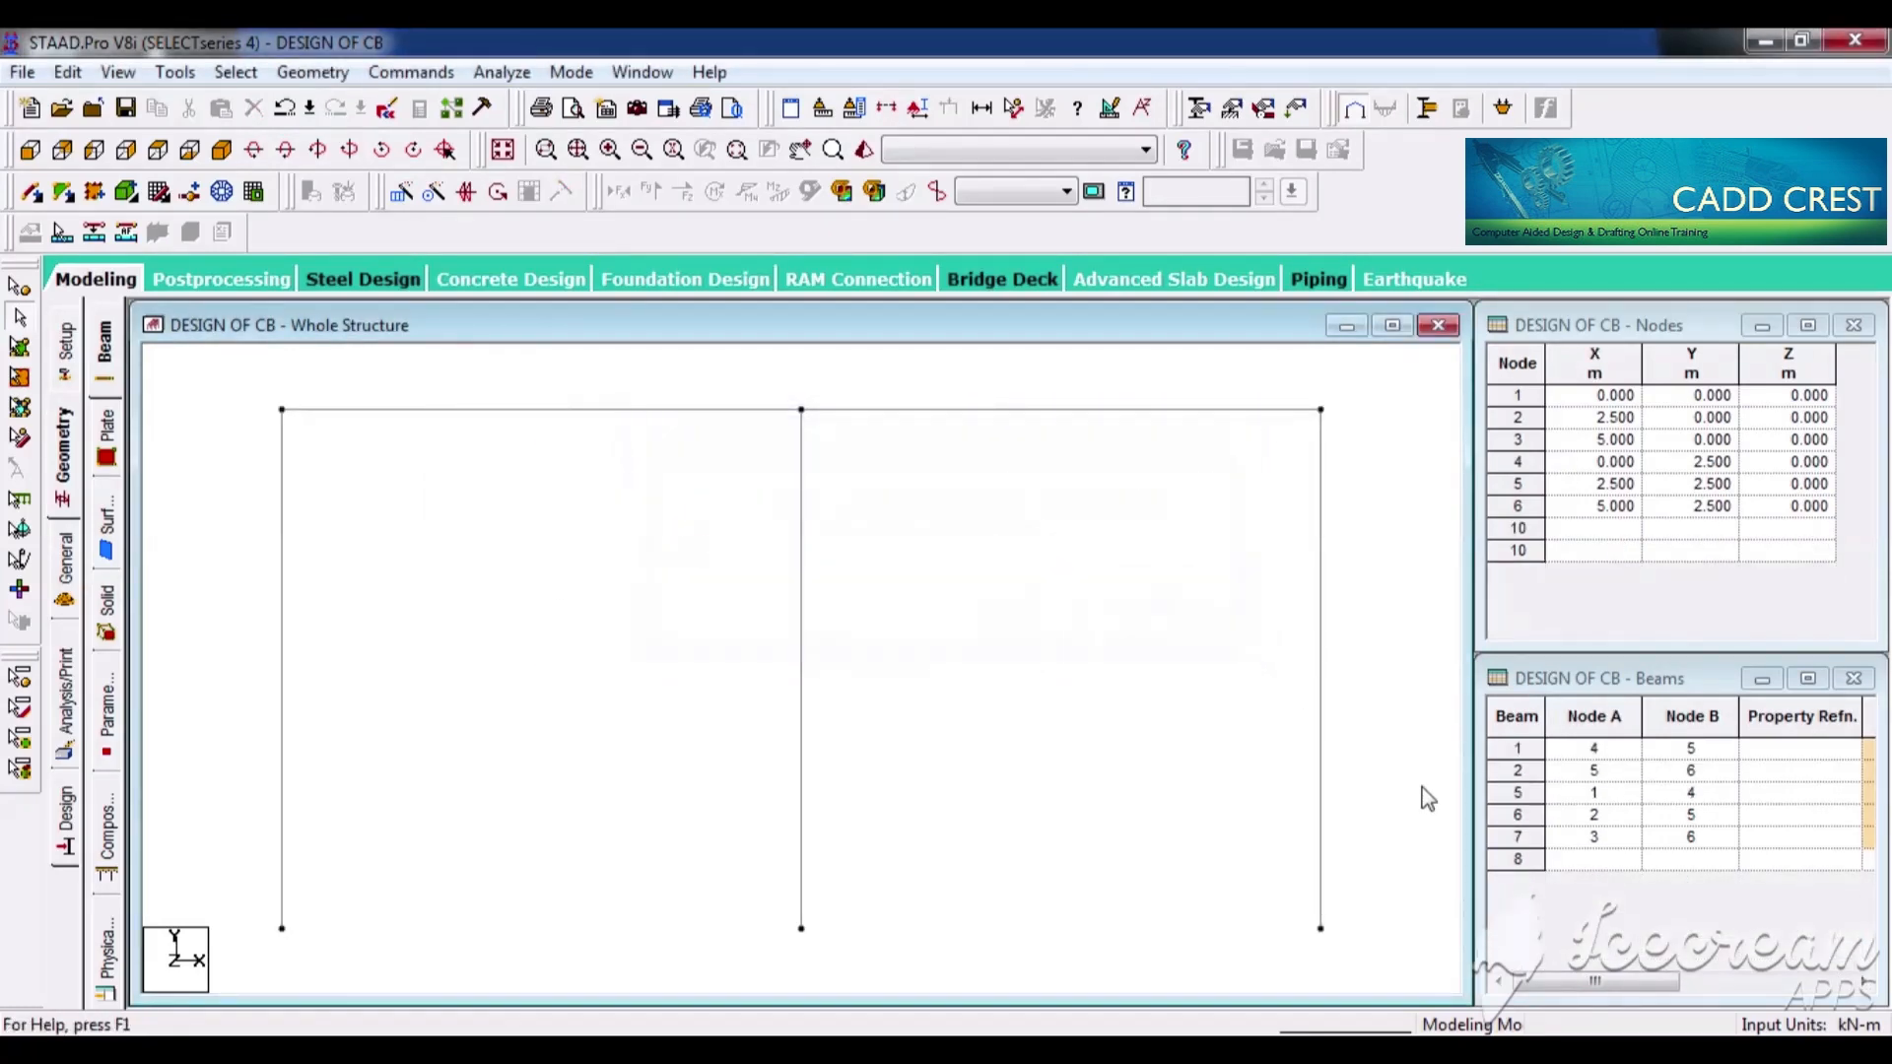
Delete the three remaining columns and their orphan nodes, keeping only the two-span beam
{"action": "left_click_drag", "start_coordinate": [238, 504], "coordinate": [213, 489]}
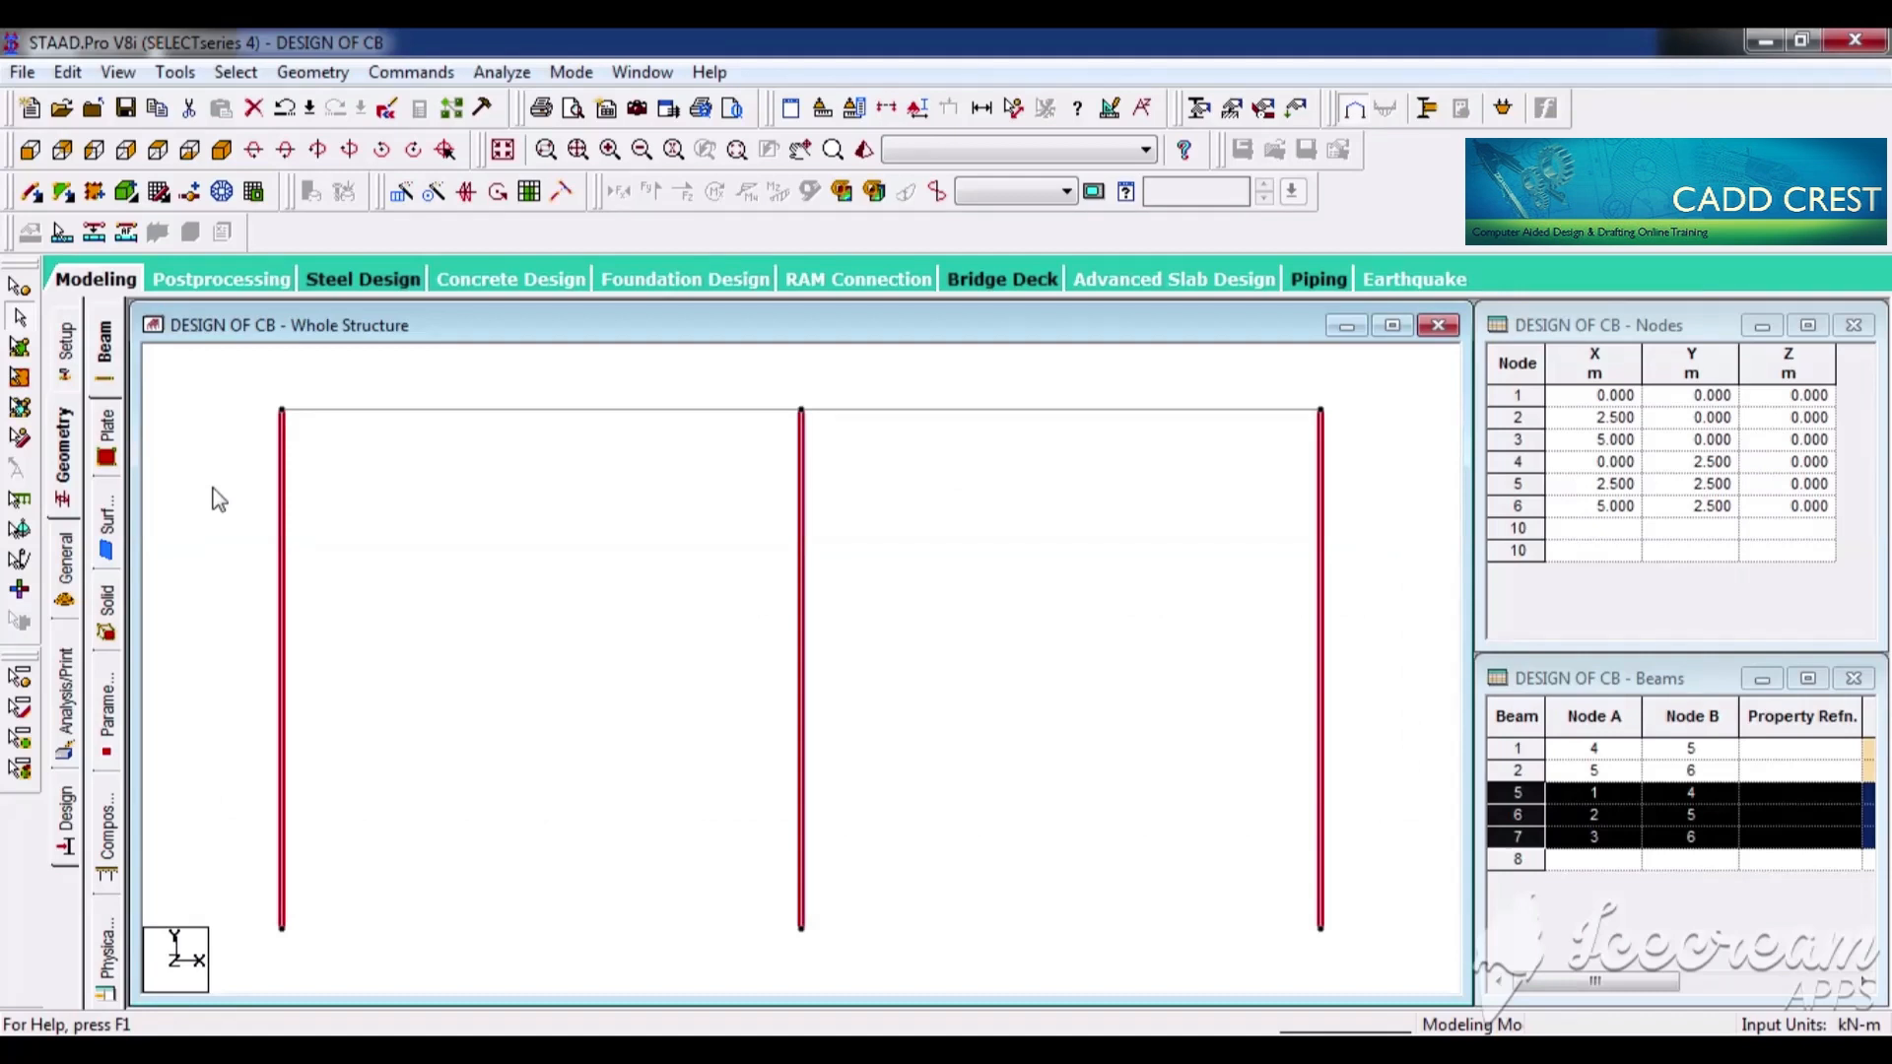
{"action": "key", "text": "Delete"}
{"action": "key", "text": "Return"}
{"action": "key", "text": "Return"}
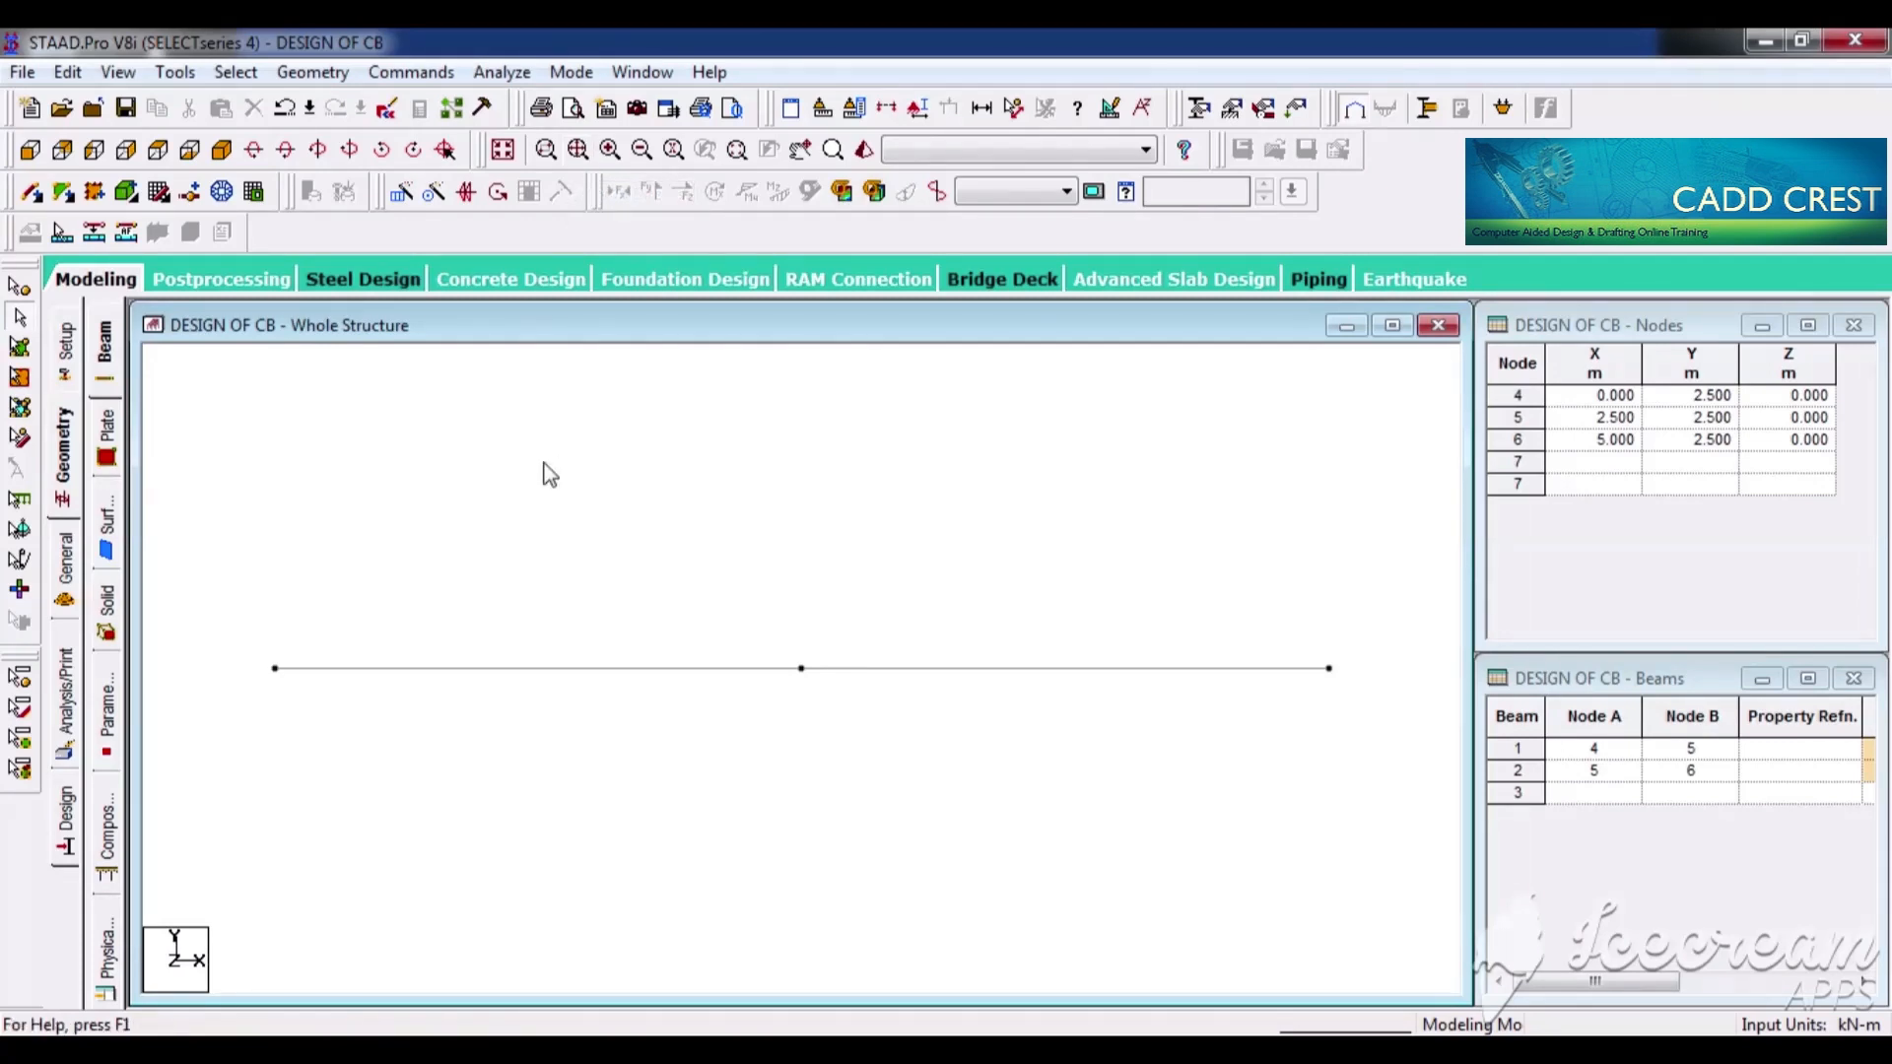
Open the member section properties and look over the rectangular section definition without adding one
{"action": "left_click", "coordinate": [75, 560]}
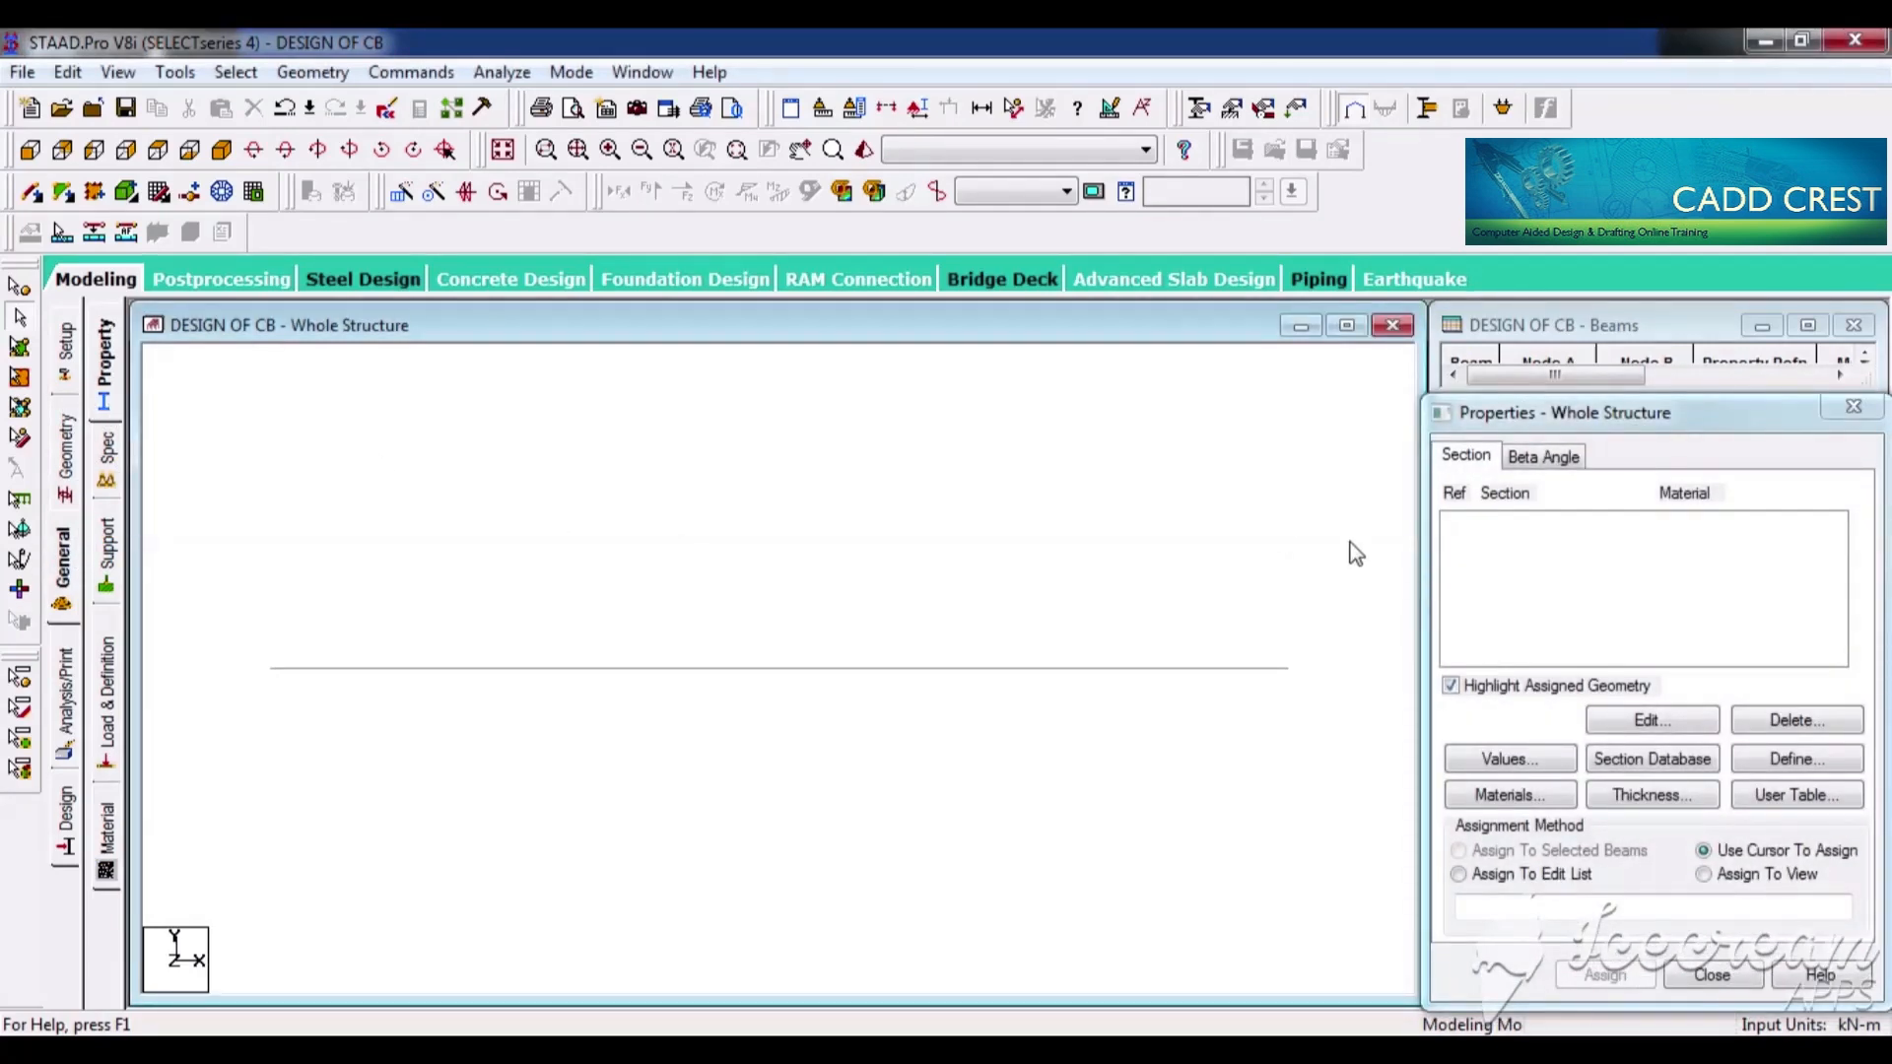
{"action": "left_click", "coordinate": [1790, 758]}
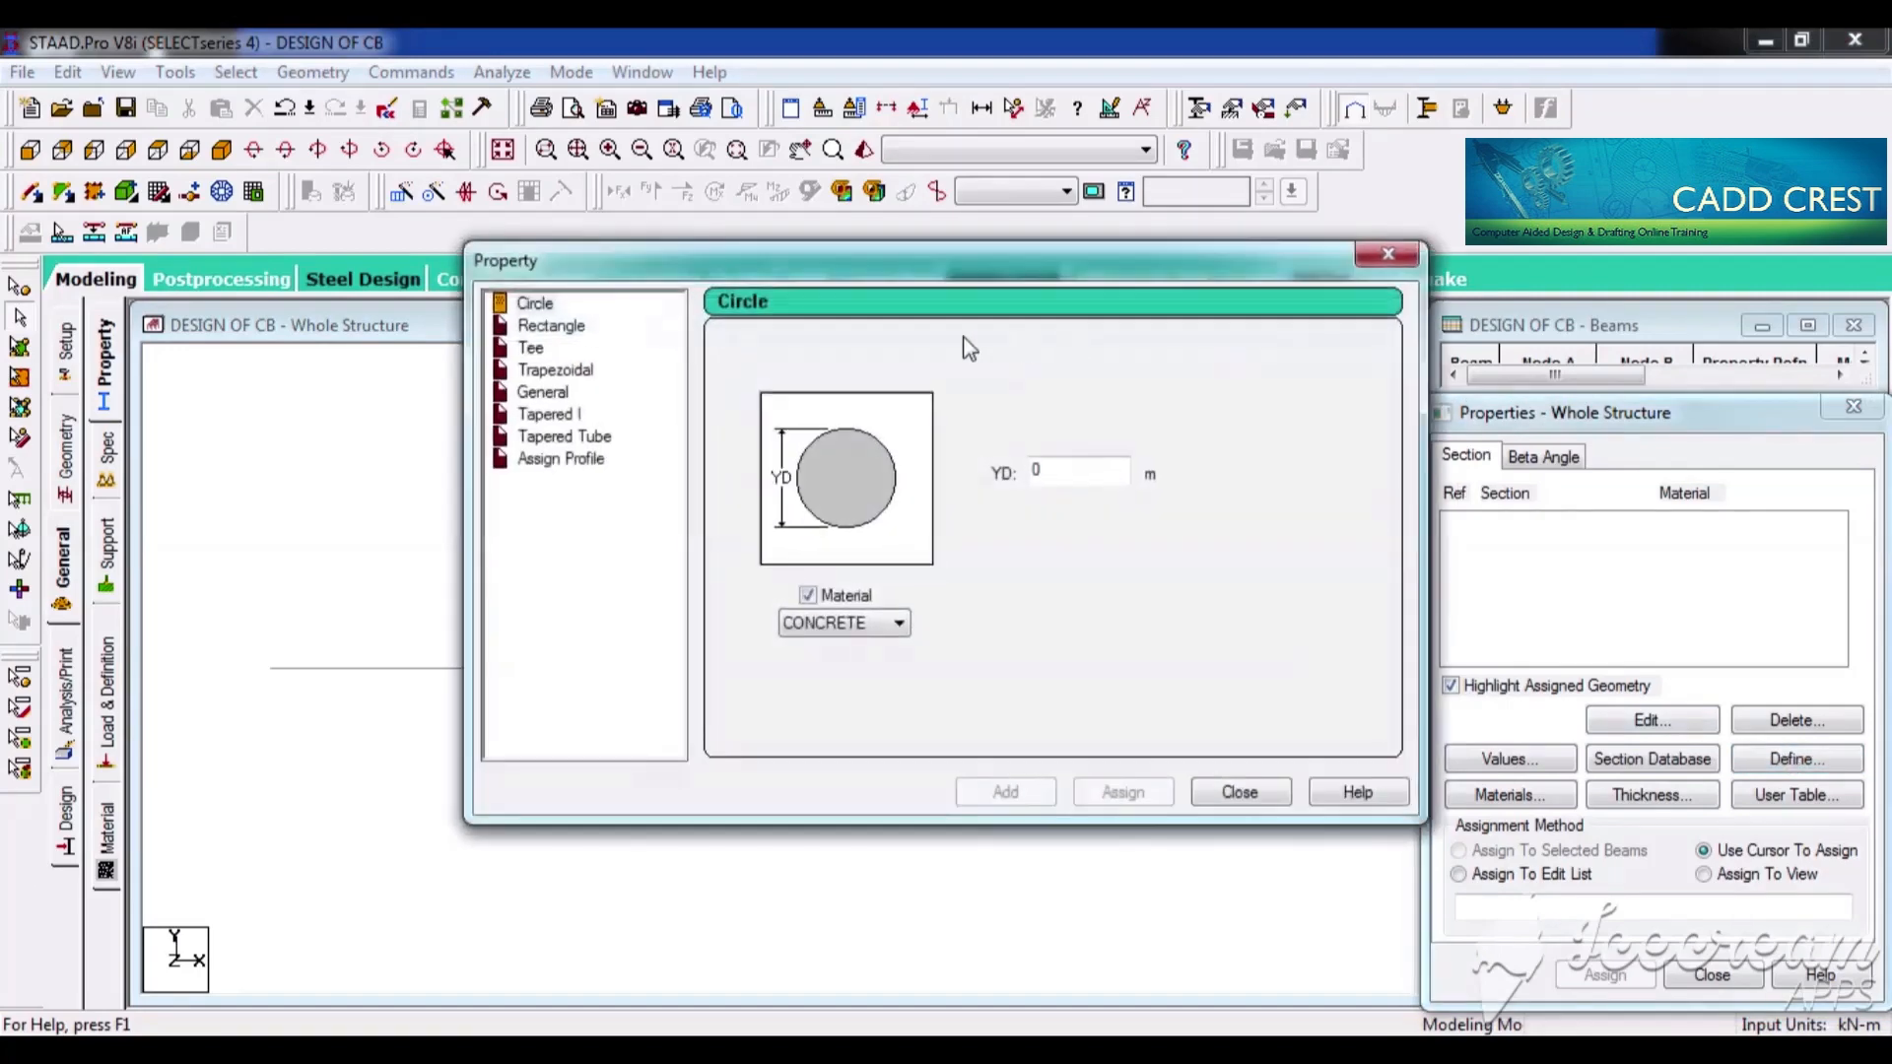
{"action": "left_click", "coordinate": [583, 329]}
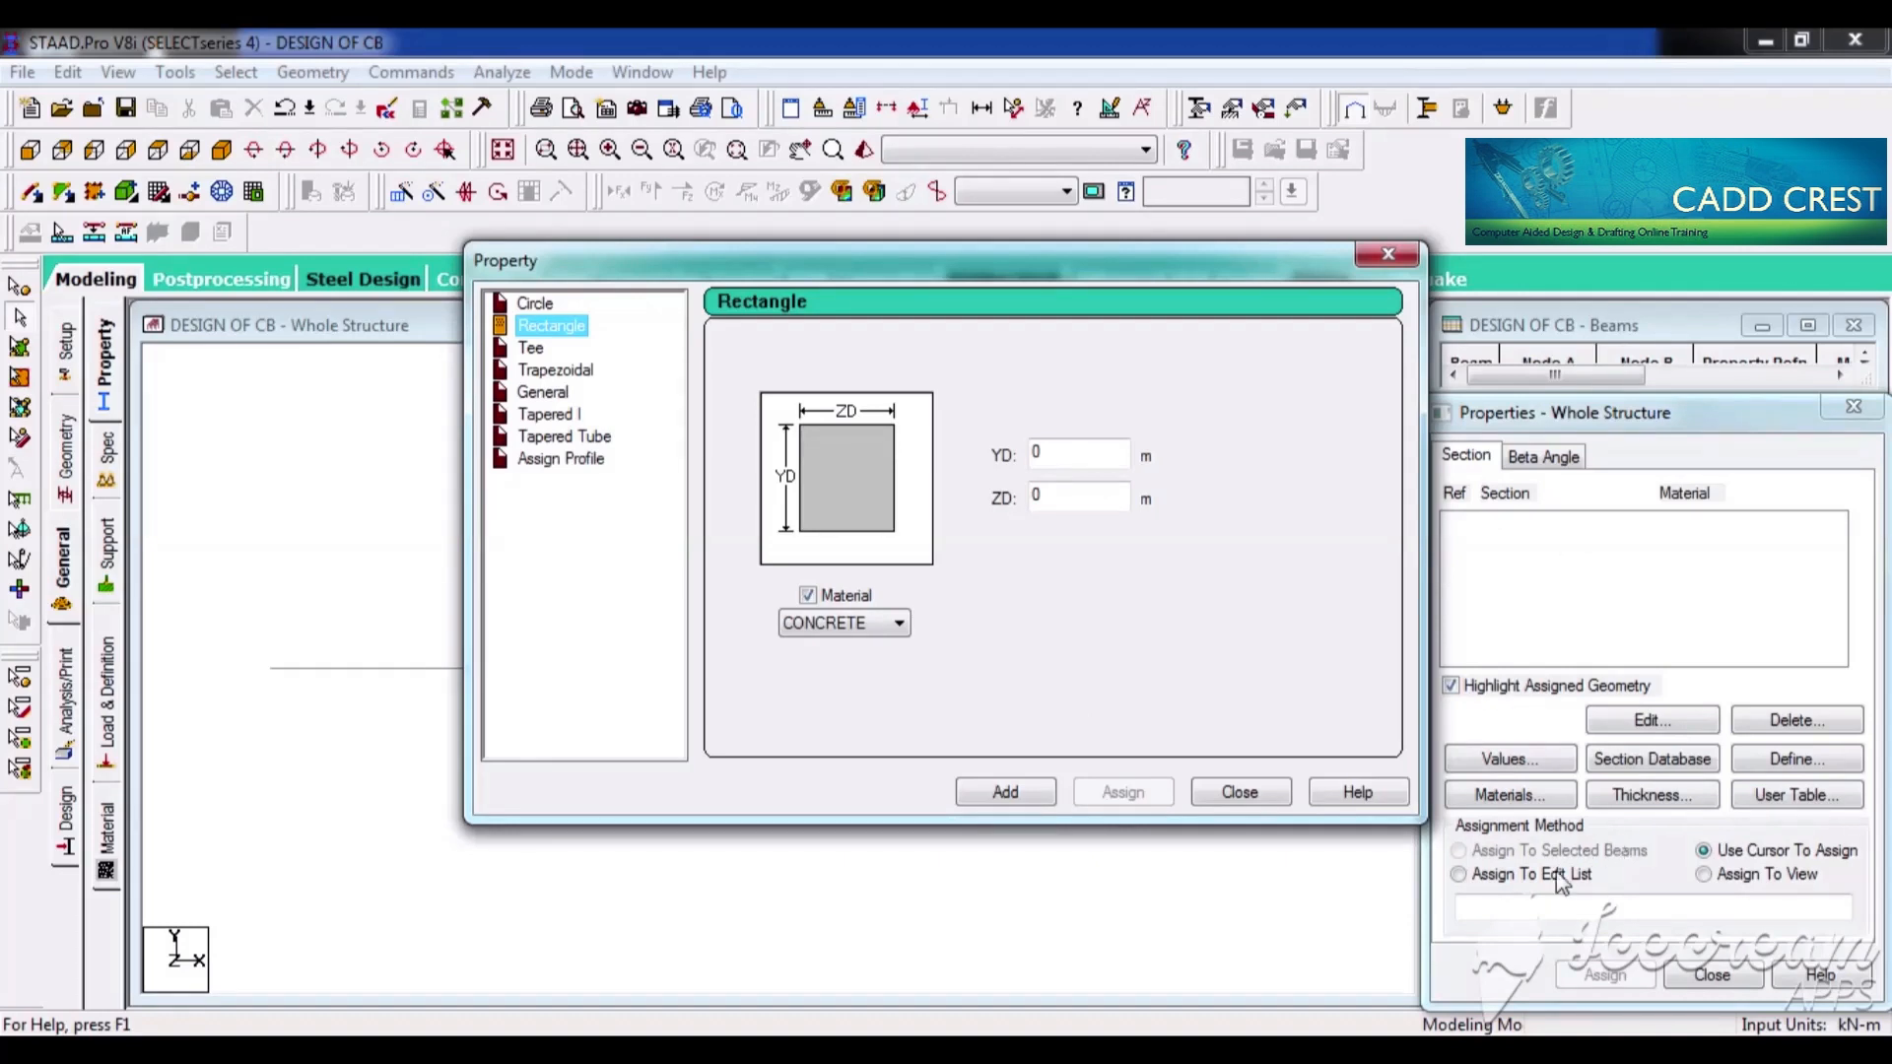
{"action": "left_click", "coordinate": [1239, 792]}
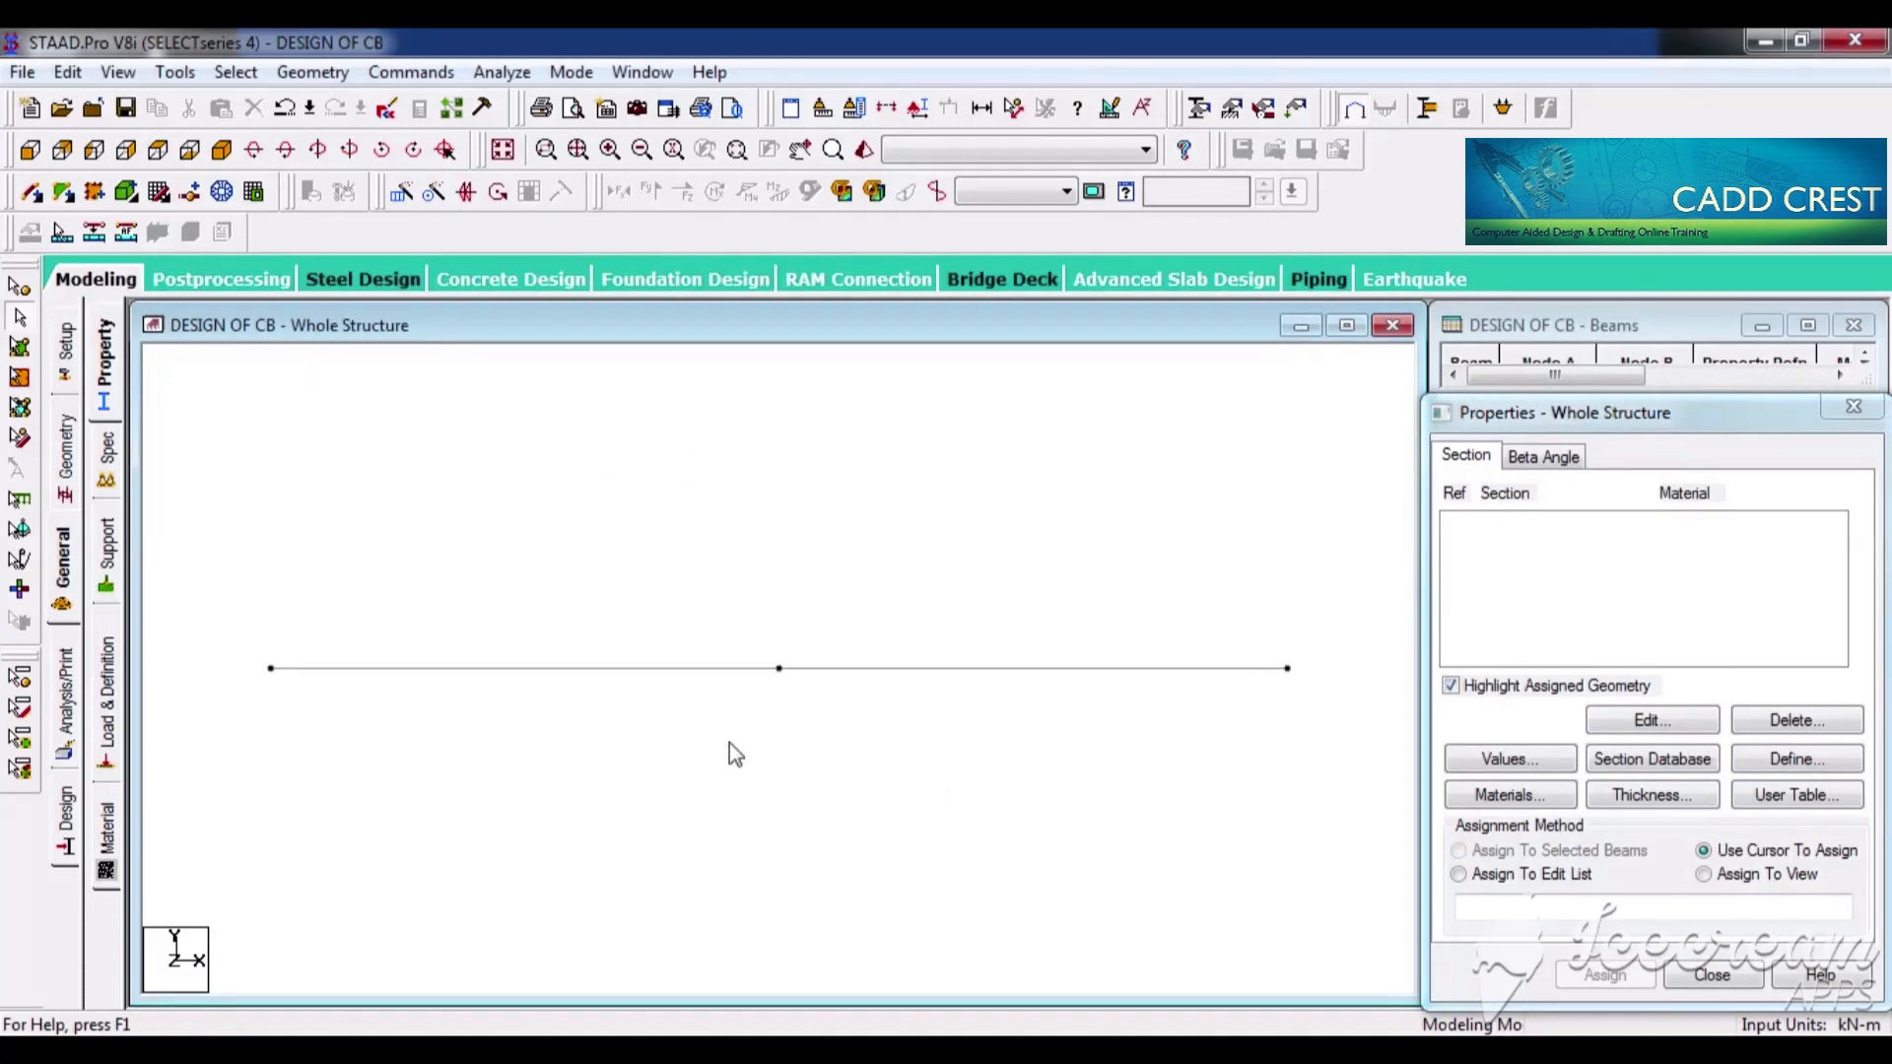
Define a rectangular concrete section with YD 0.23 m and ZD 0.23 m and assign it to both beam spans
{"action": "key", "text": "ctrl+a"}
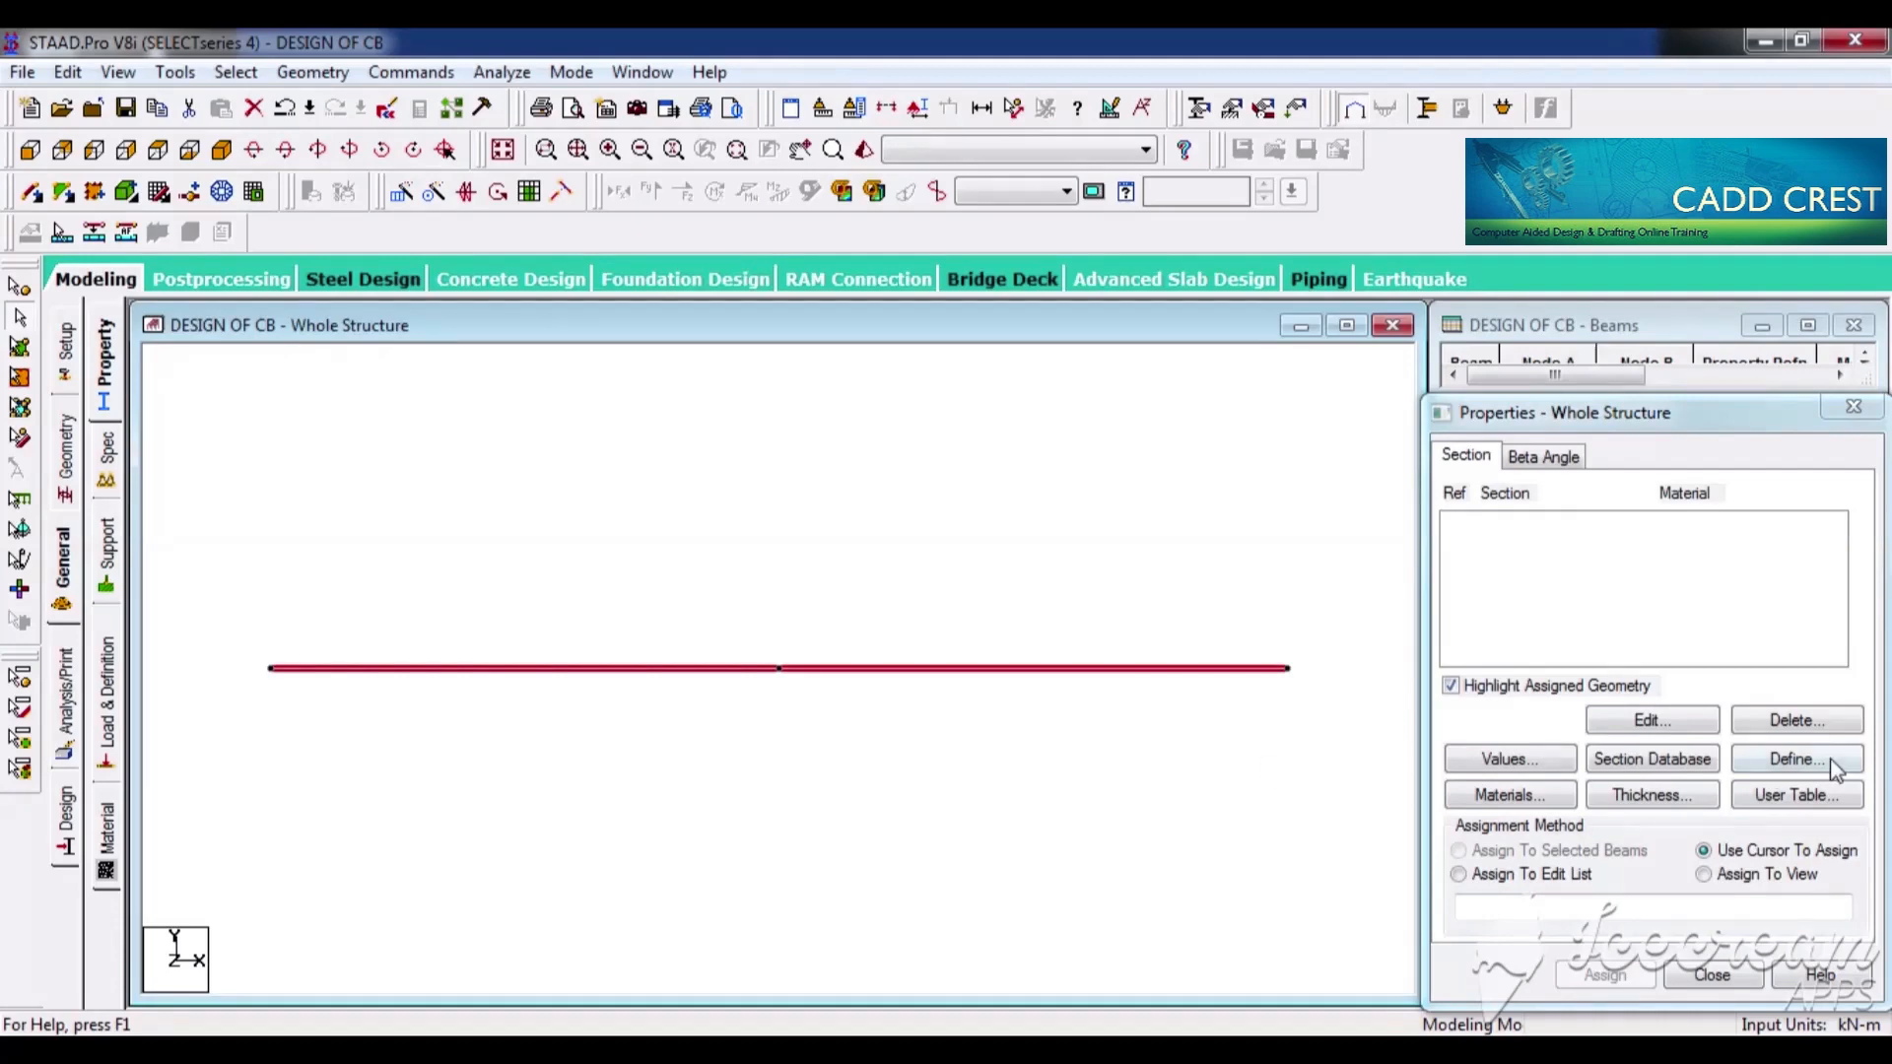
{"action": "left_click", "coordinate": [1830, 764]}
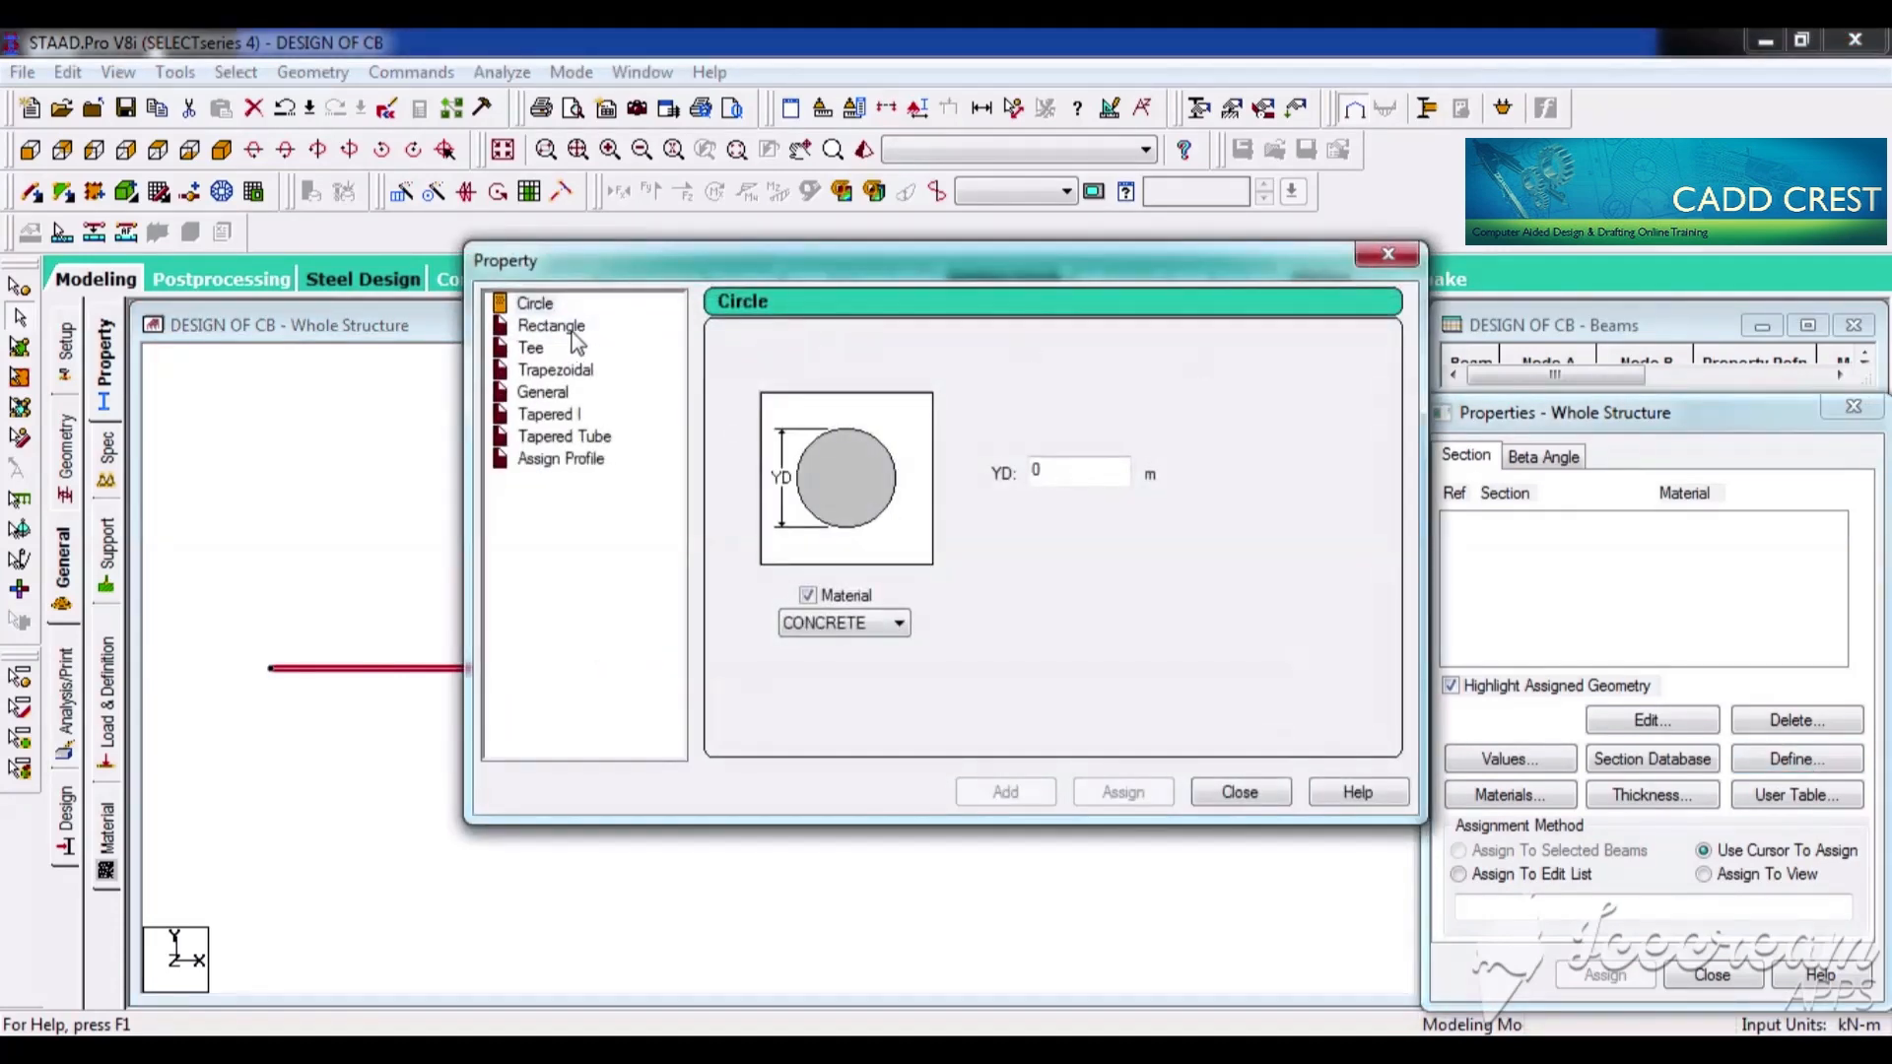
{"action": "left_click", "coordinate": [552, 326]}
{"action": "left_click", "coordinate": [1072, 455]}
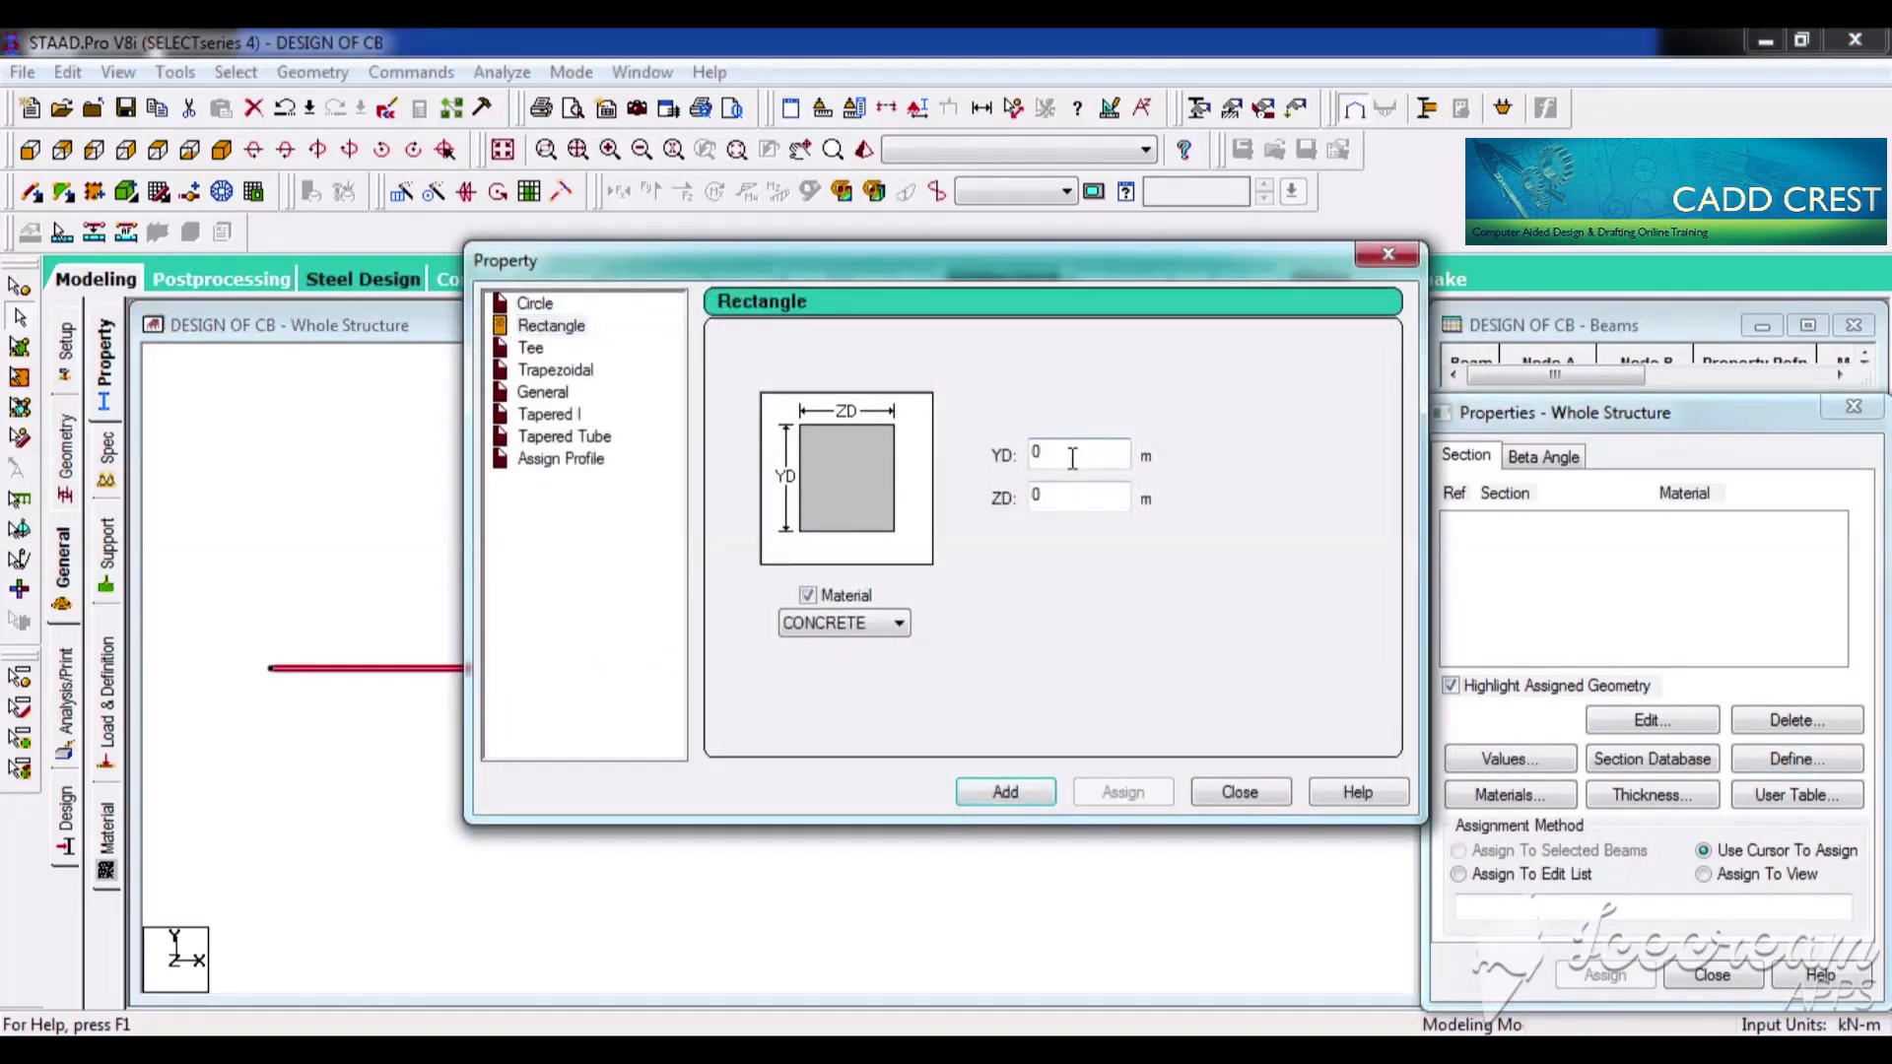
{"action": "type", "text": ".23"}
{"action": "key", "text": "Tab"}
{"action": "type", "text": ".2"}
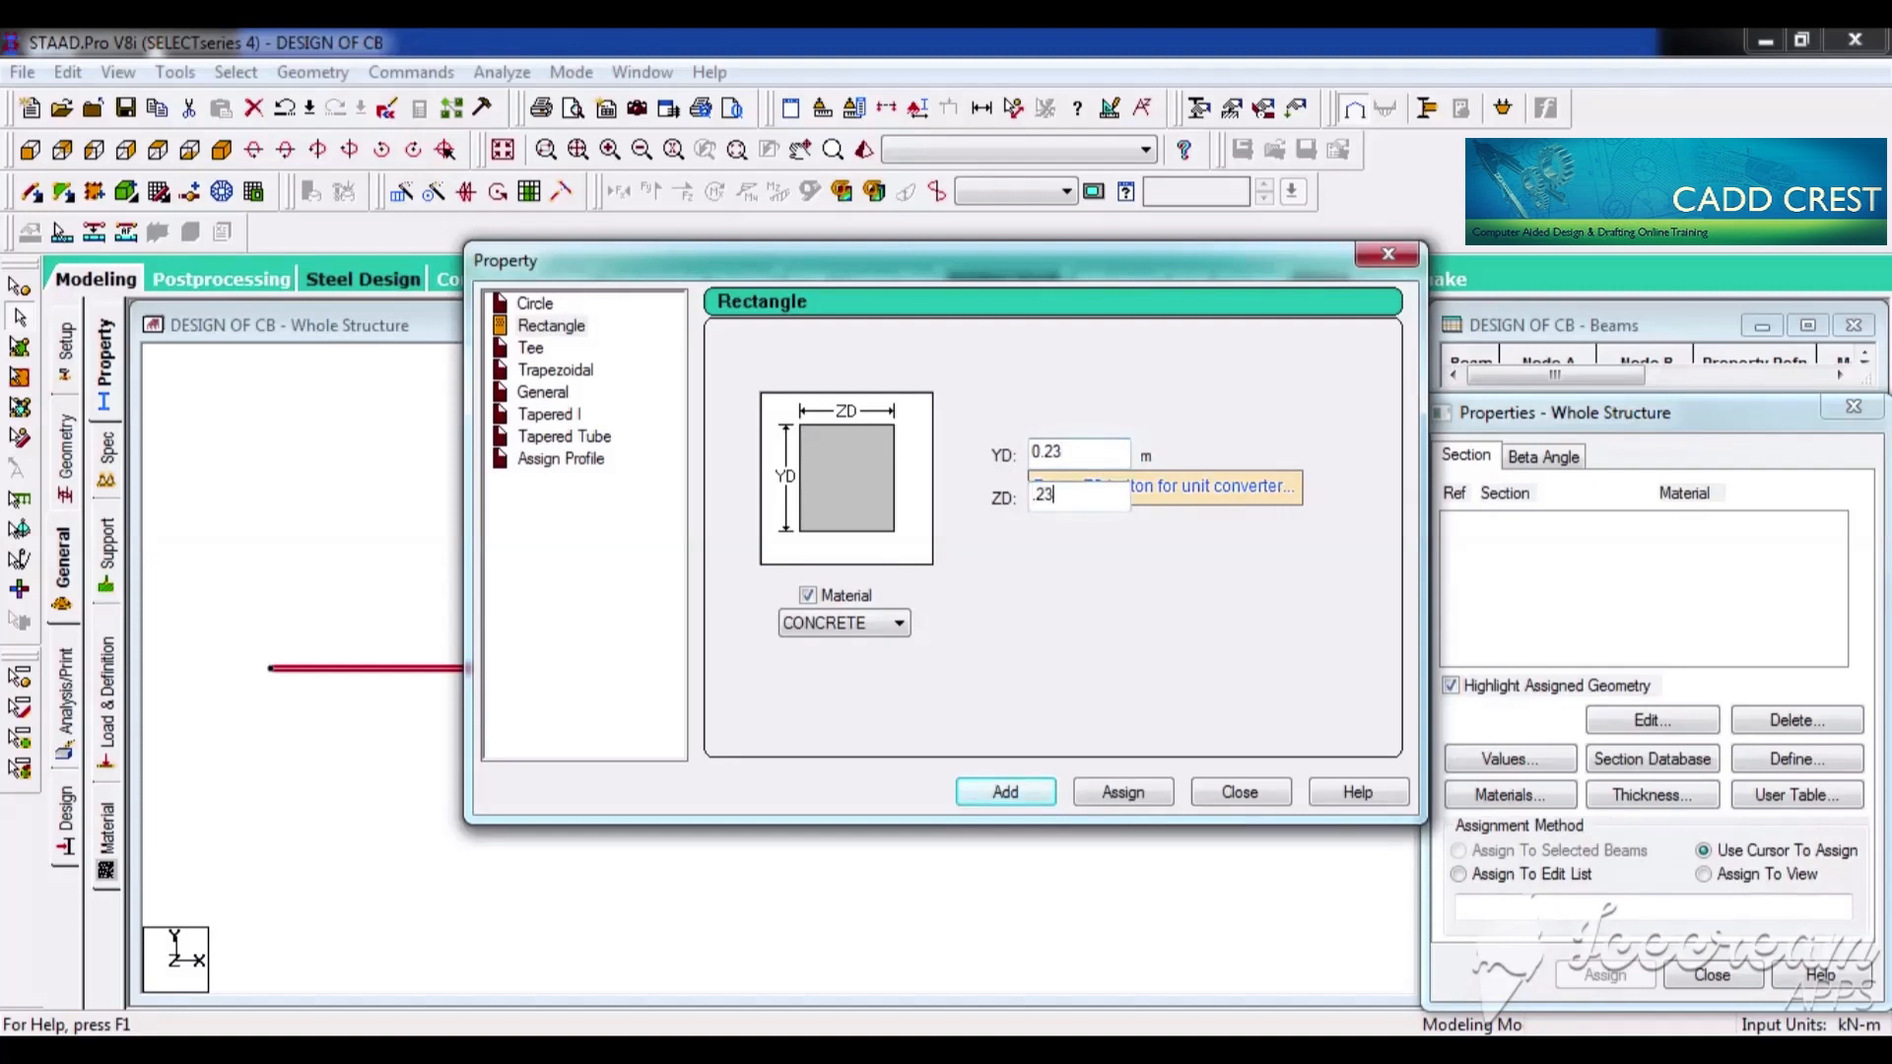
{"action": "type", "text": "0"}
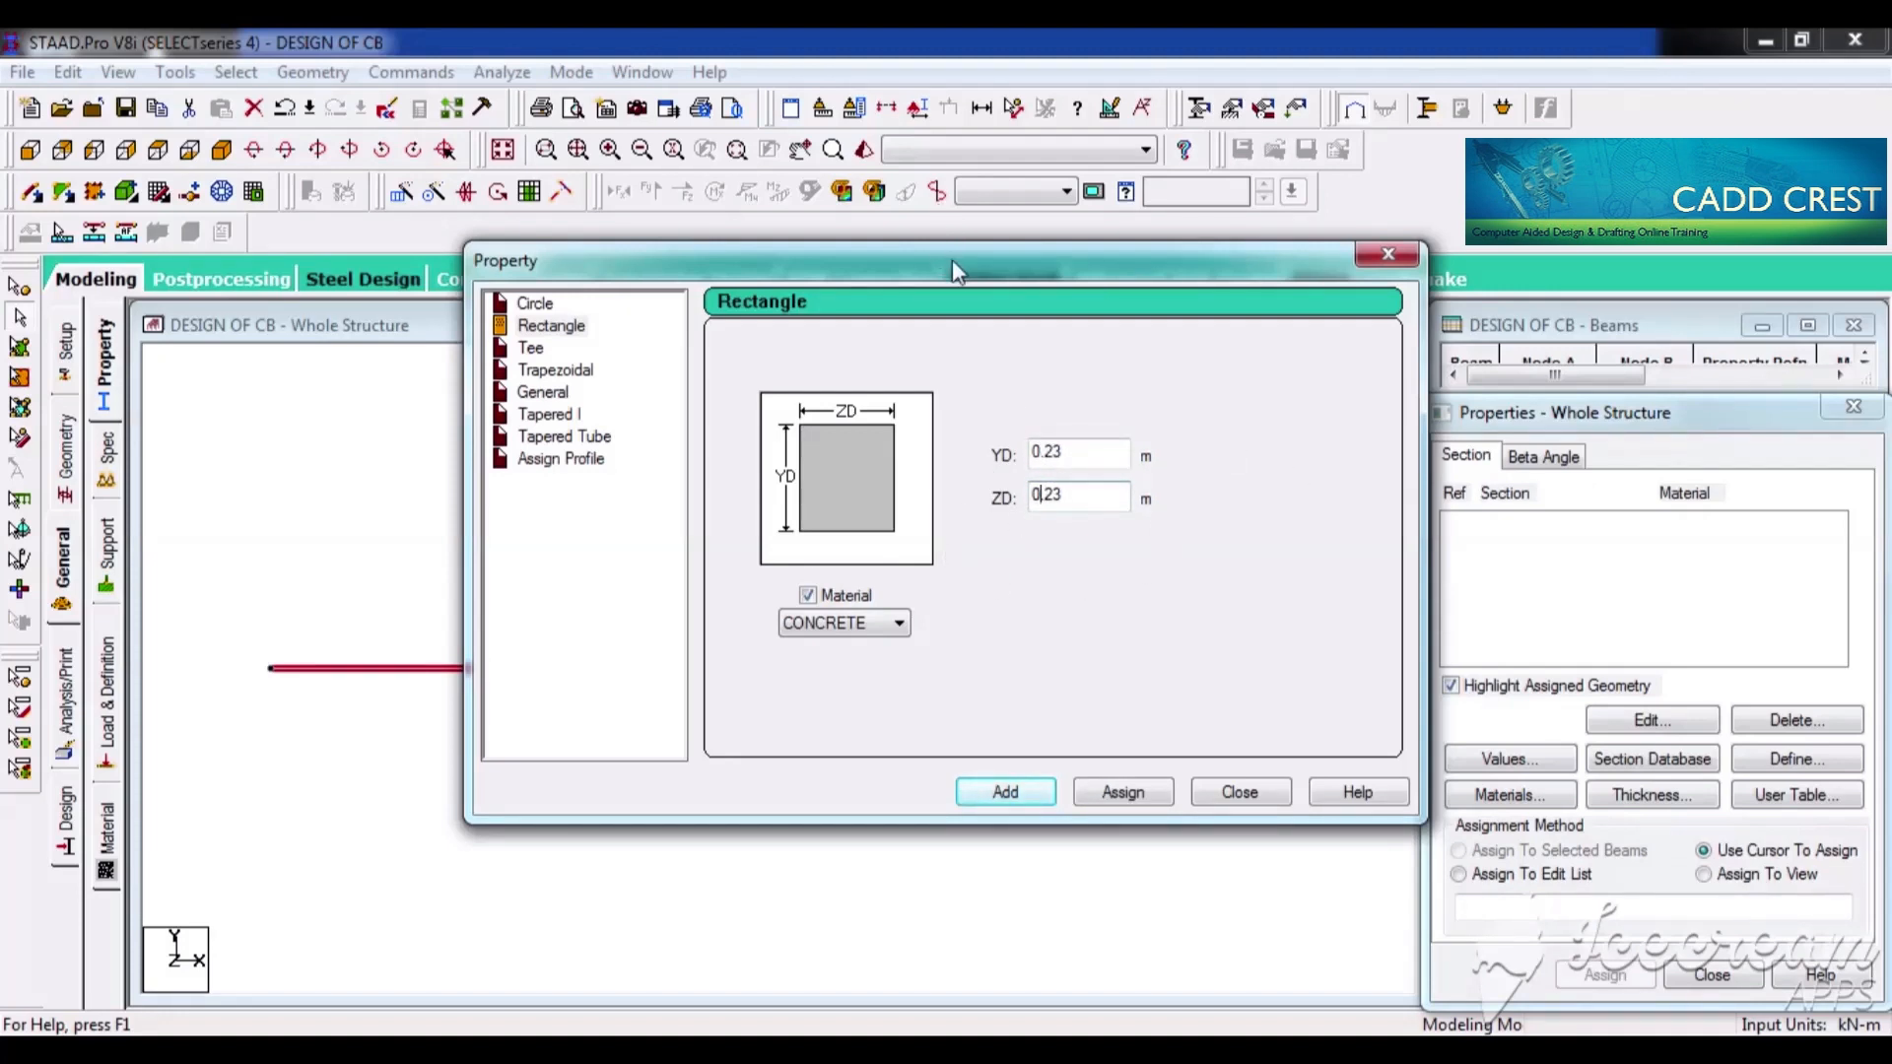
{"action": "left_click_drag", "start_coordinate": [952, 258], "coordinate": [1017, 134]}
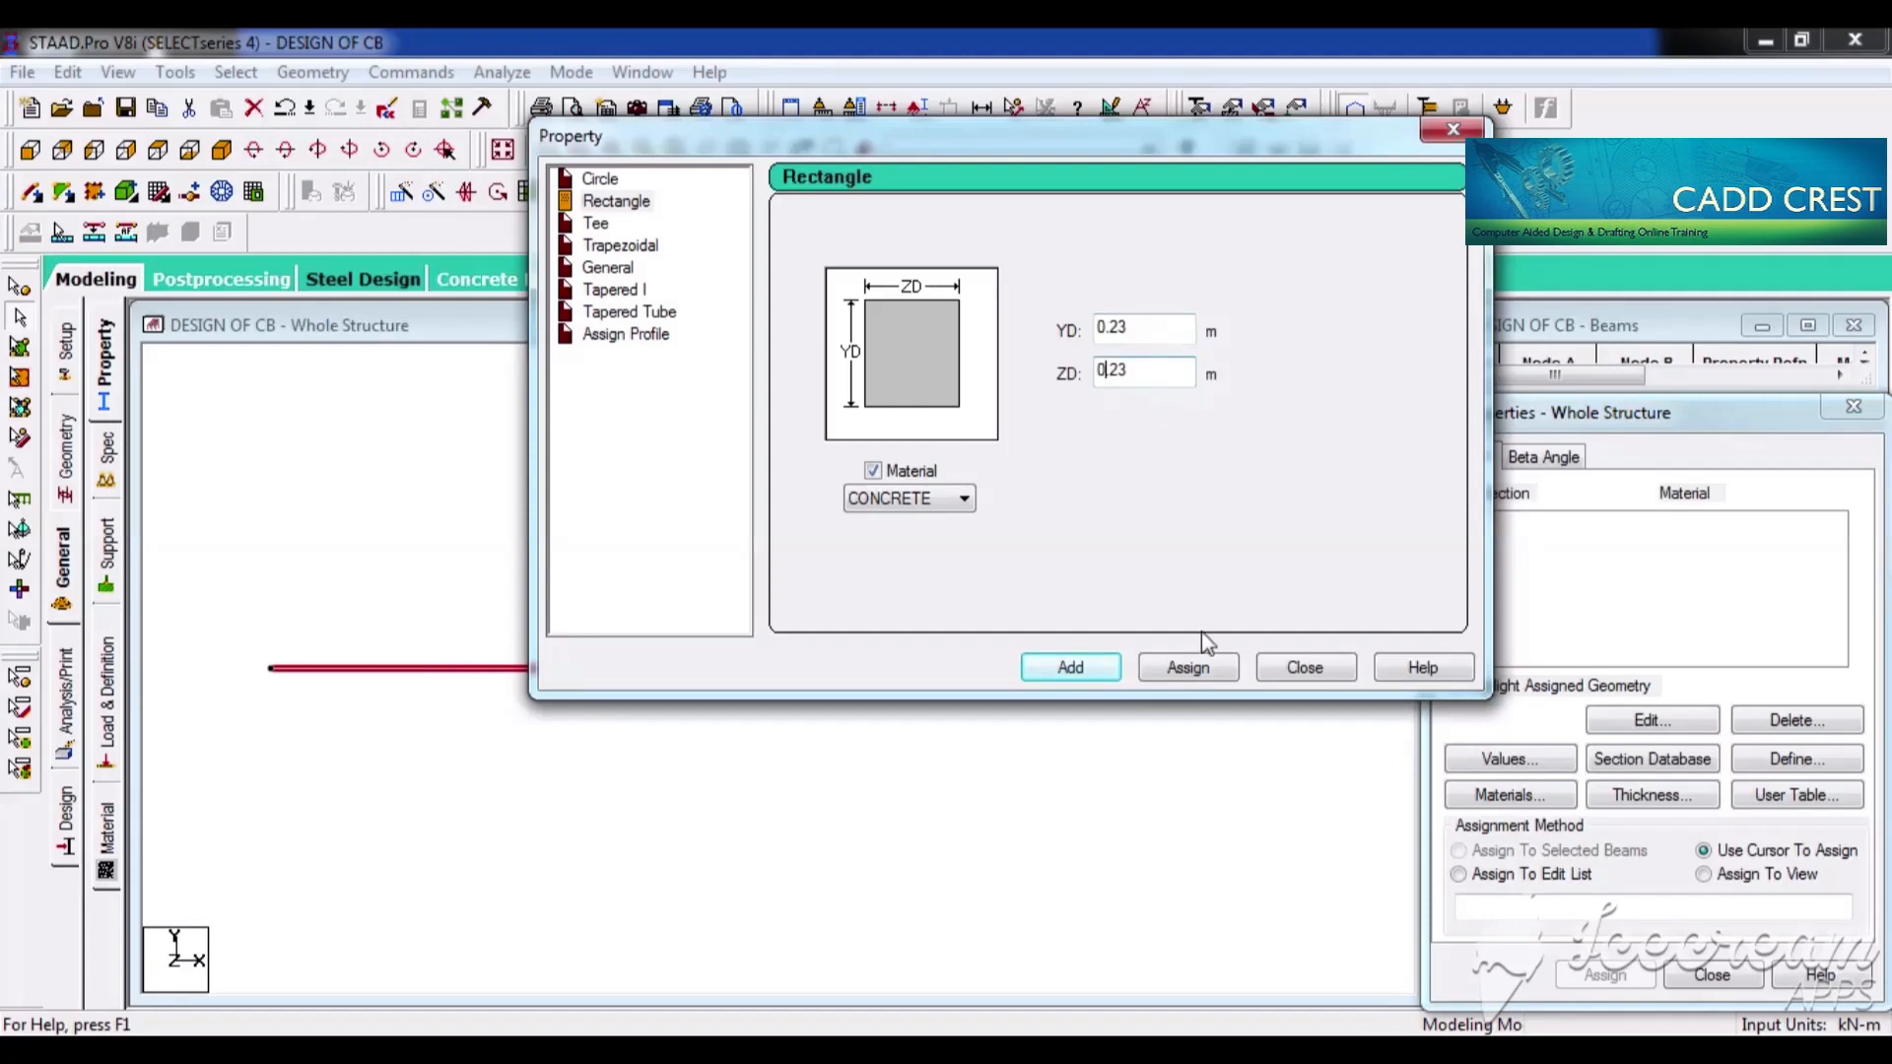
{"action": "left_click", "coordinate": [1203, 676]}
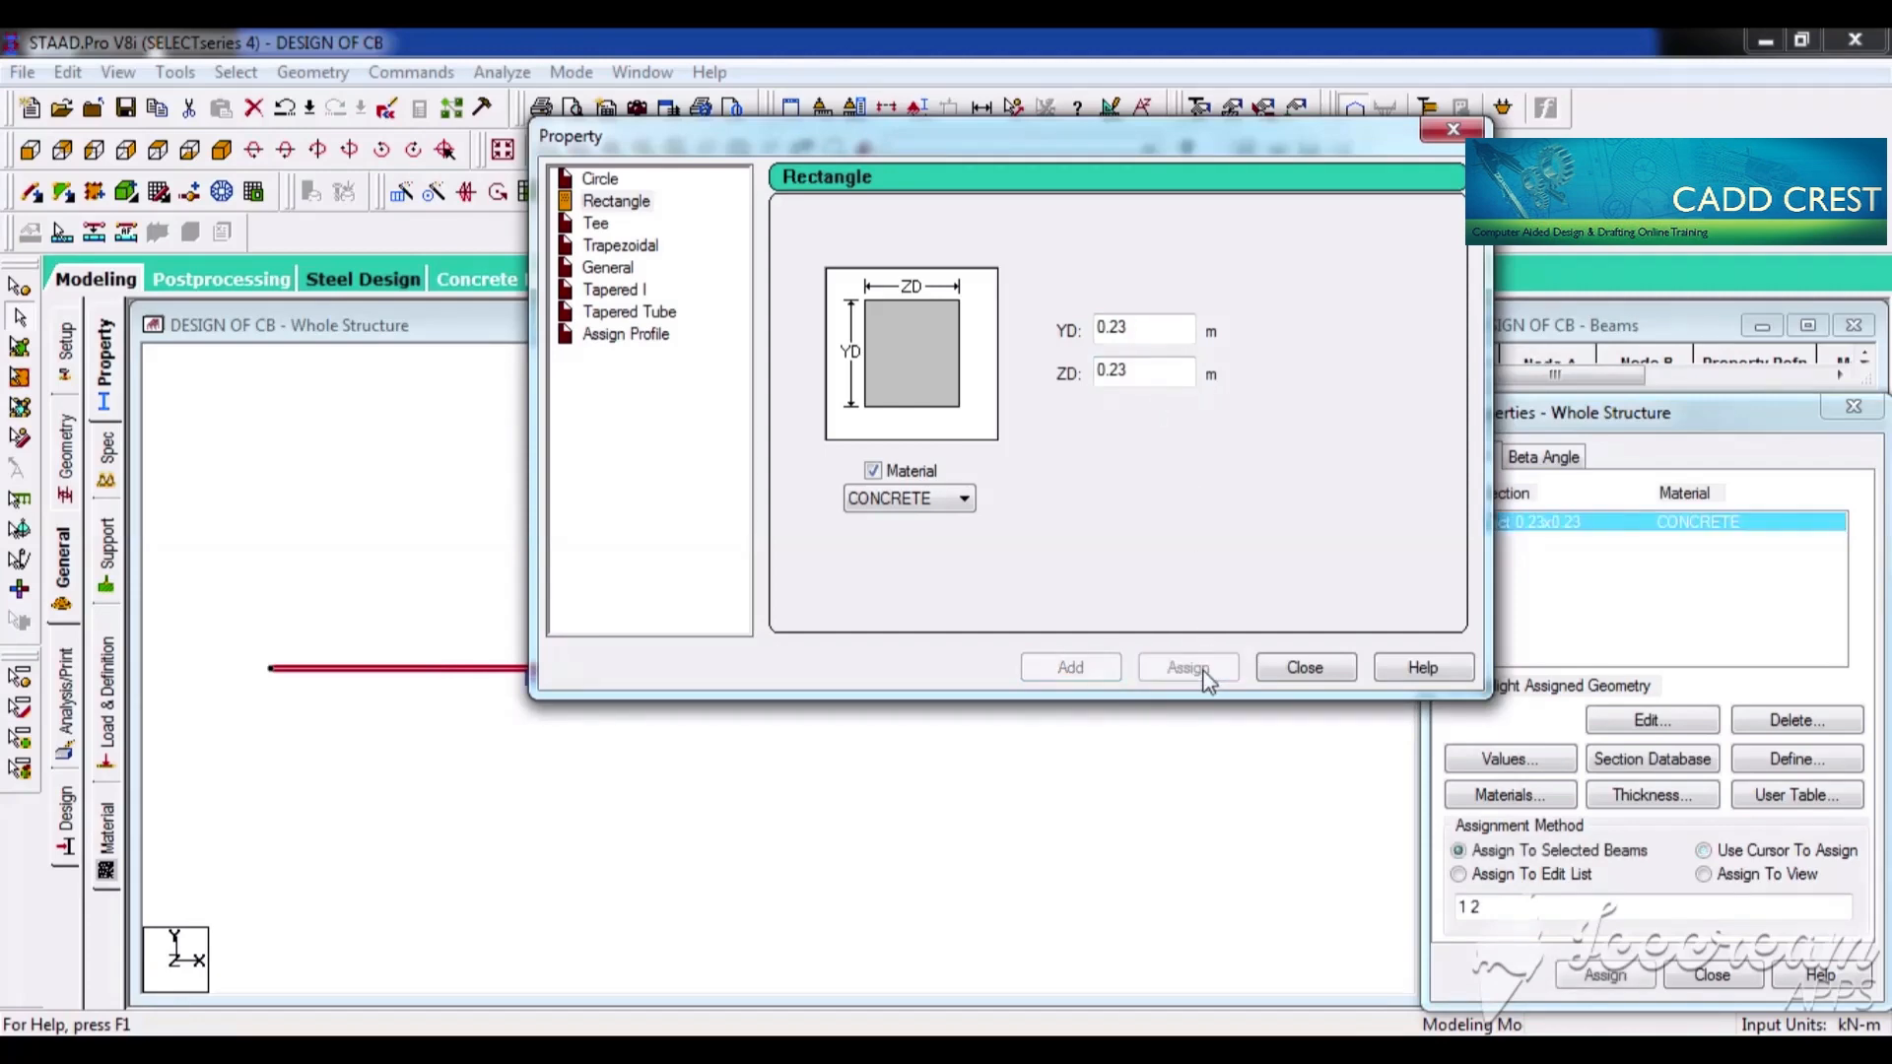
{"action": "left_click", "coordinate": [1304, 670]}
{"action": "left_click", "coordinate": [991, 790]}
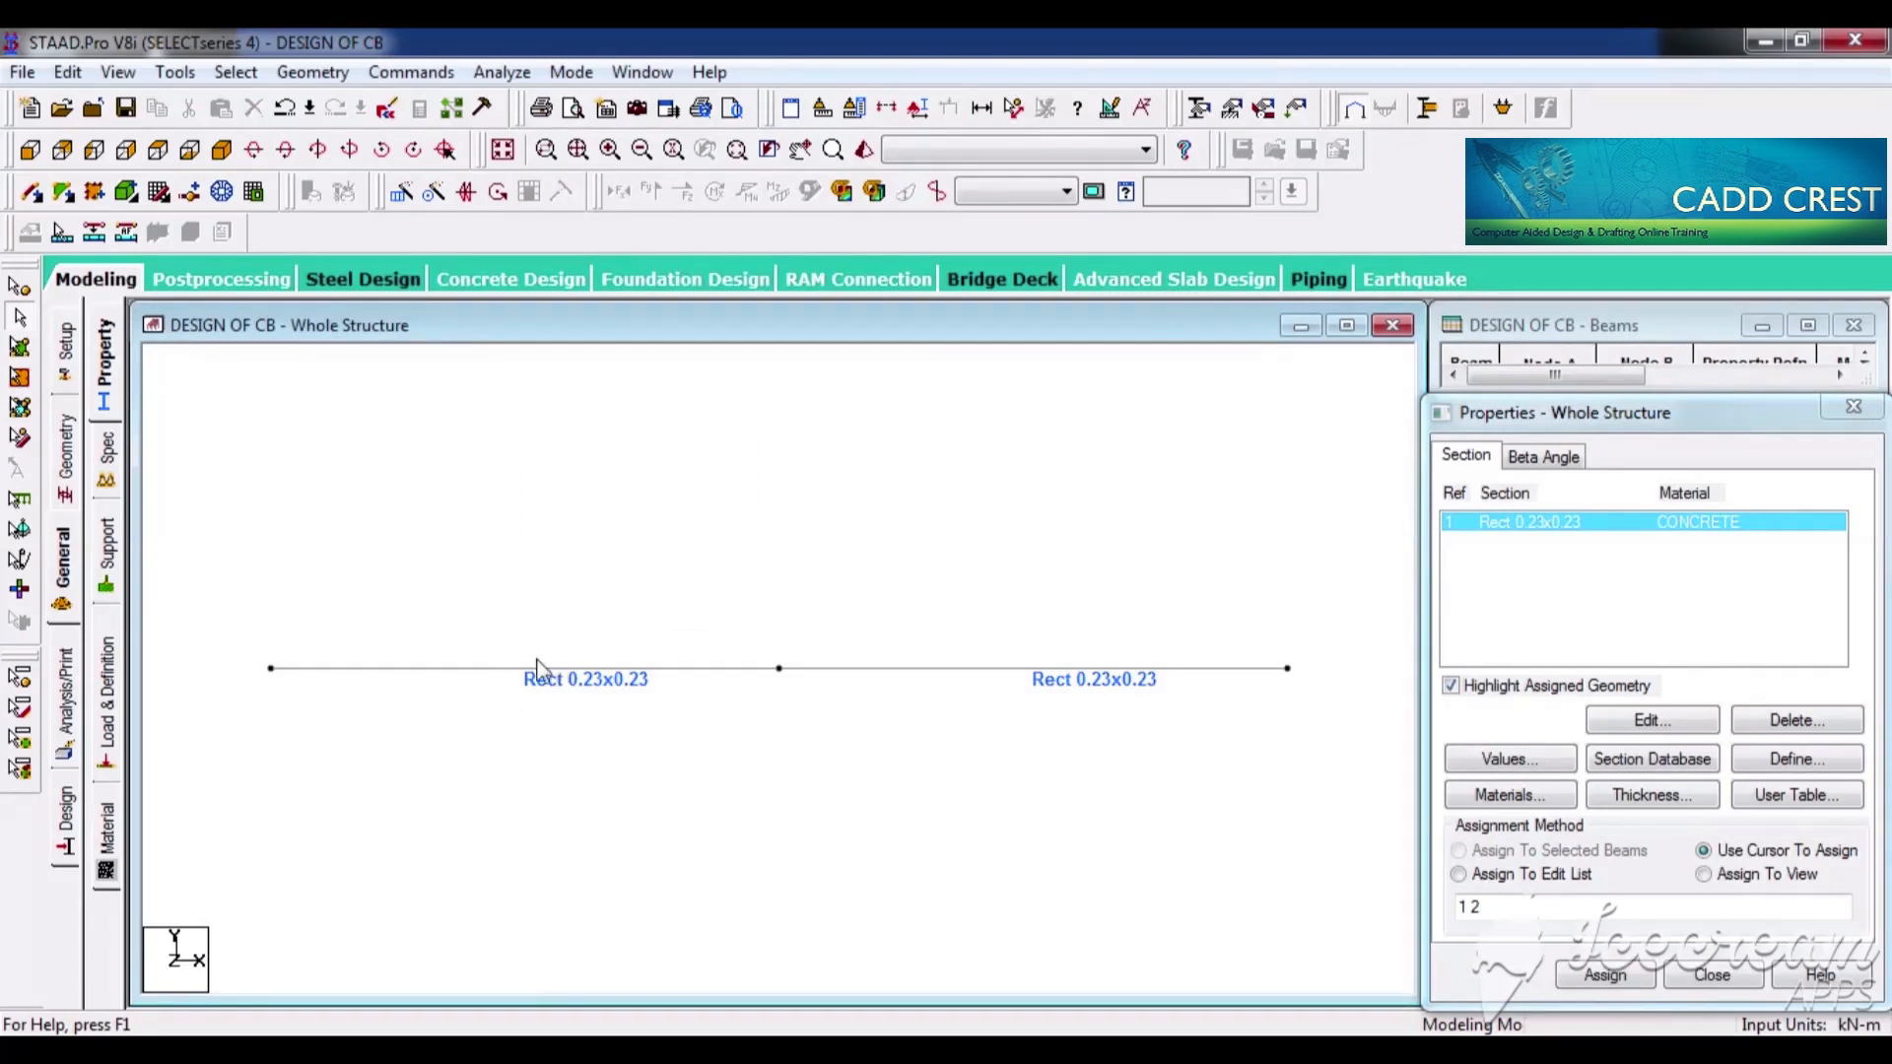
{"action": "left_click_drag", "start_coordinate": [506, 652], "coordinate": [1169, 698]}
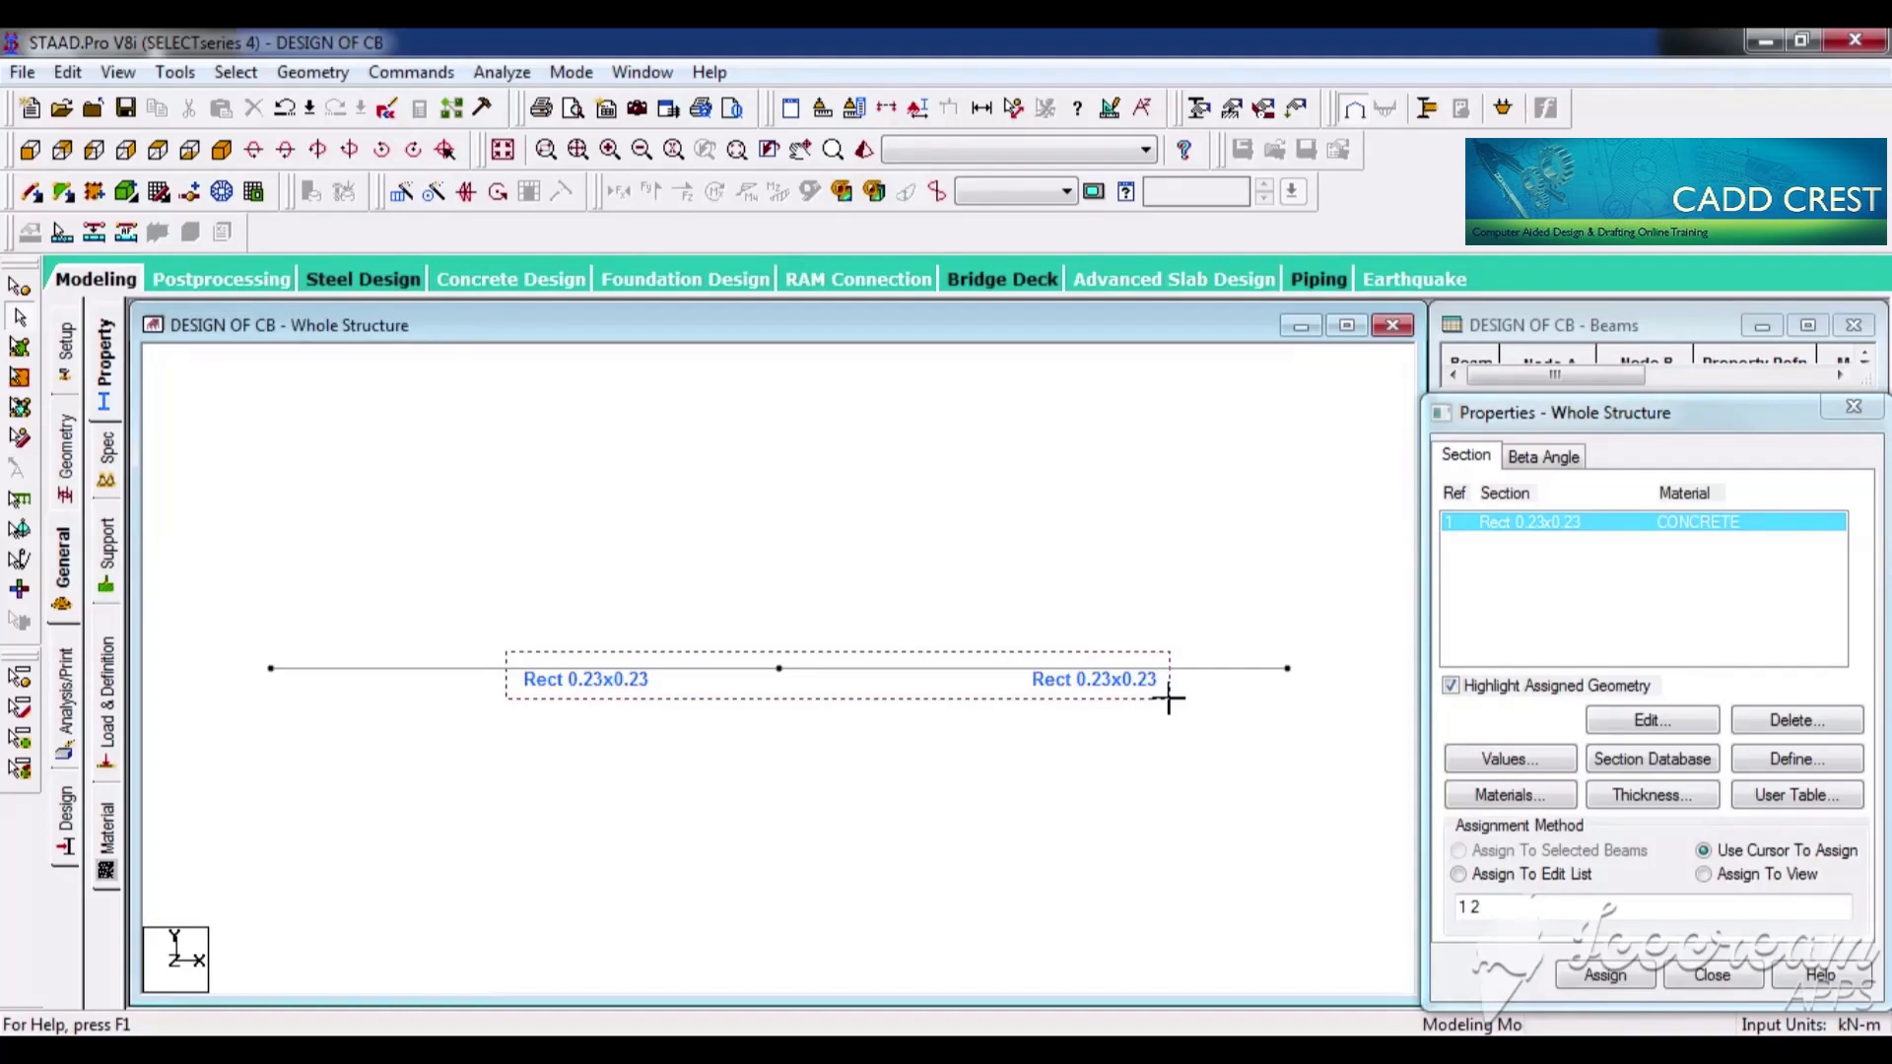
{"action": "left_click_drag", "start_coordinate": [1168, 699], "coordinate": [1149, 705]}
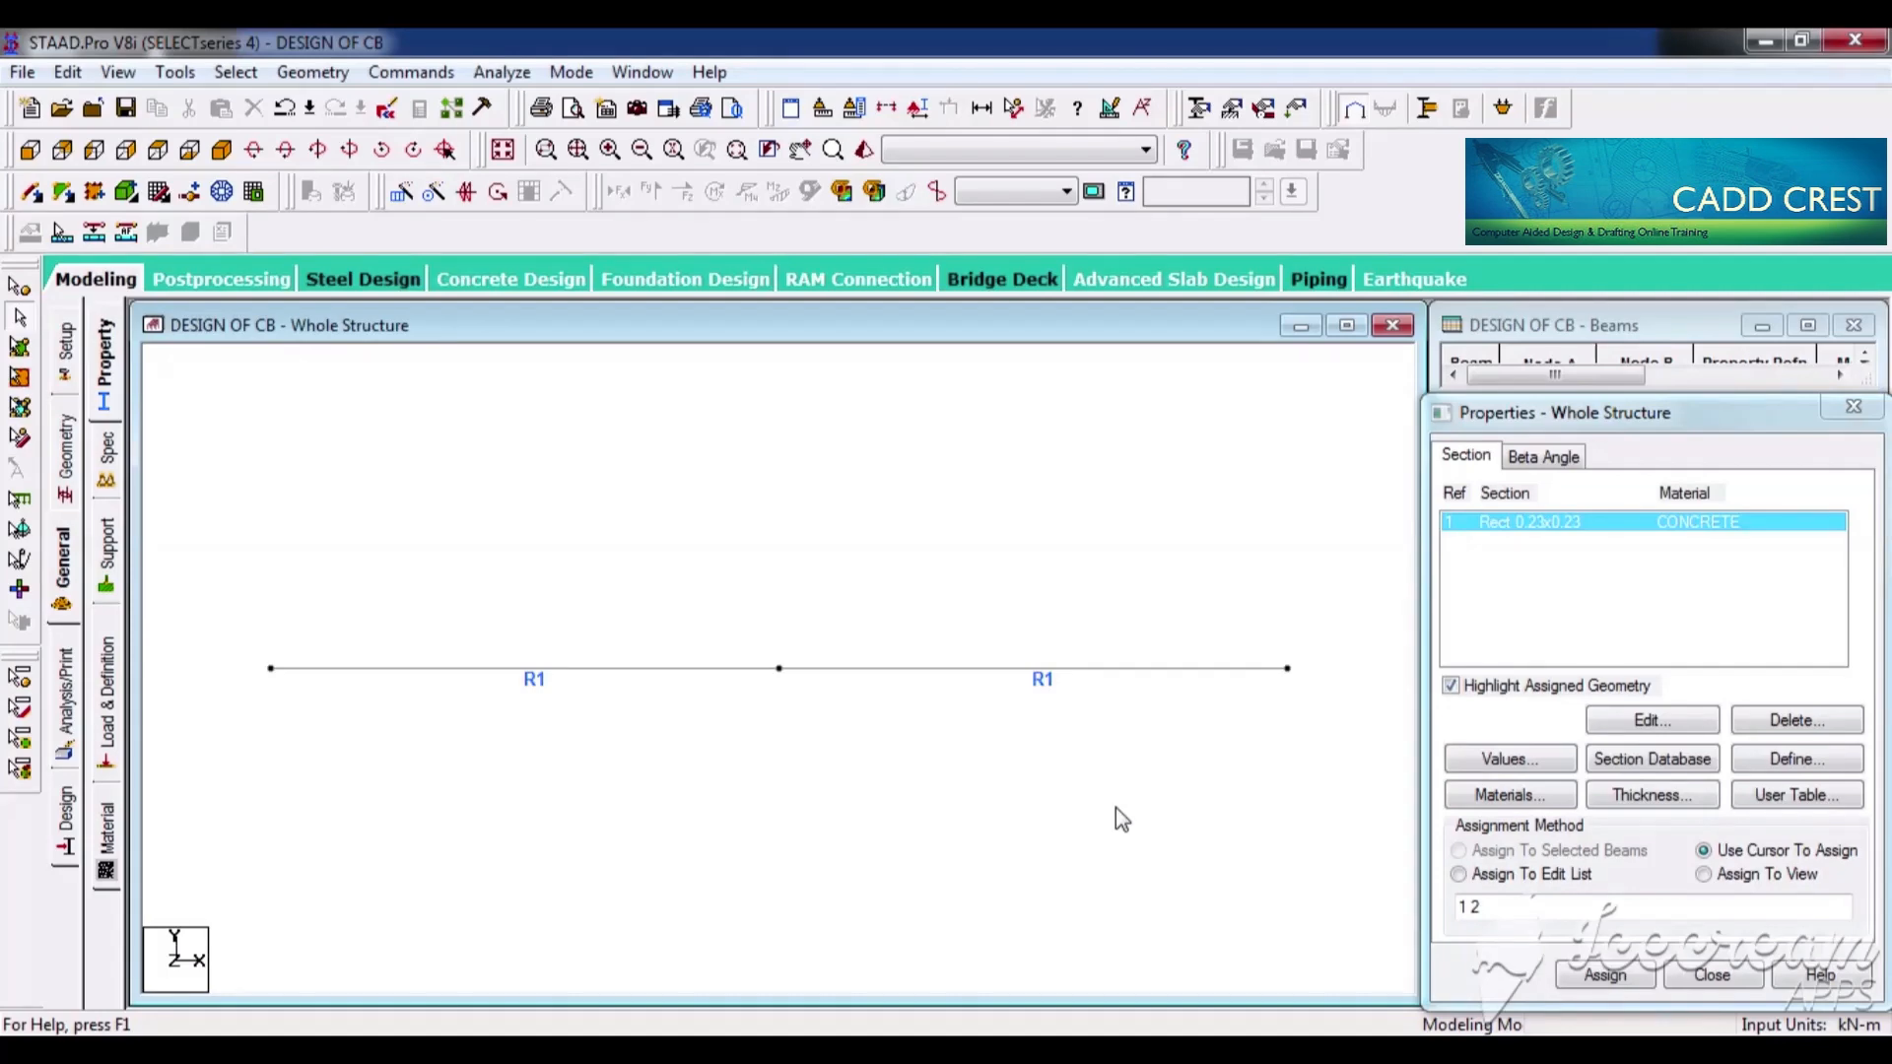
{"action": "left_click_drag", "start_coordinate": [239, 616], "coordinate": [1348, 732]}
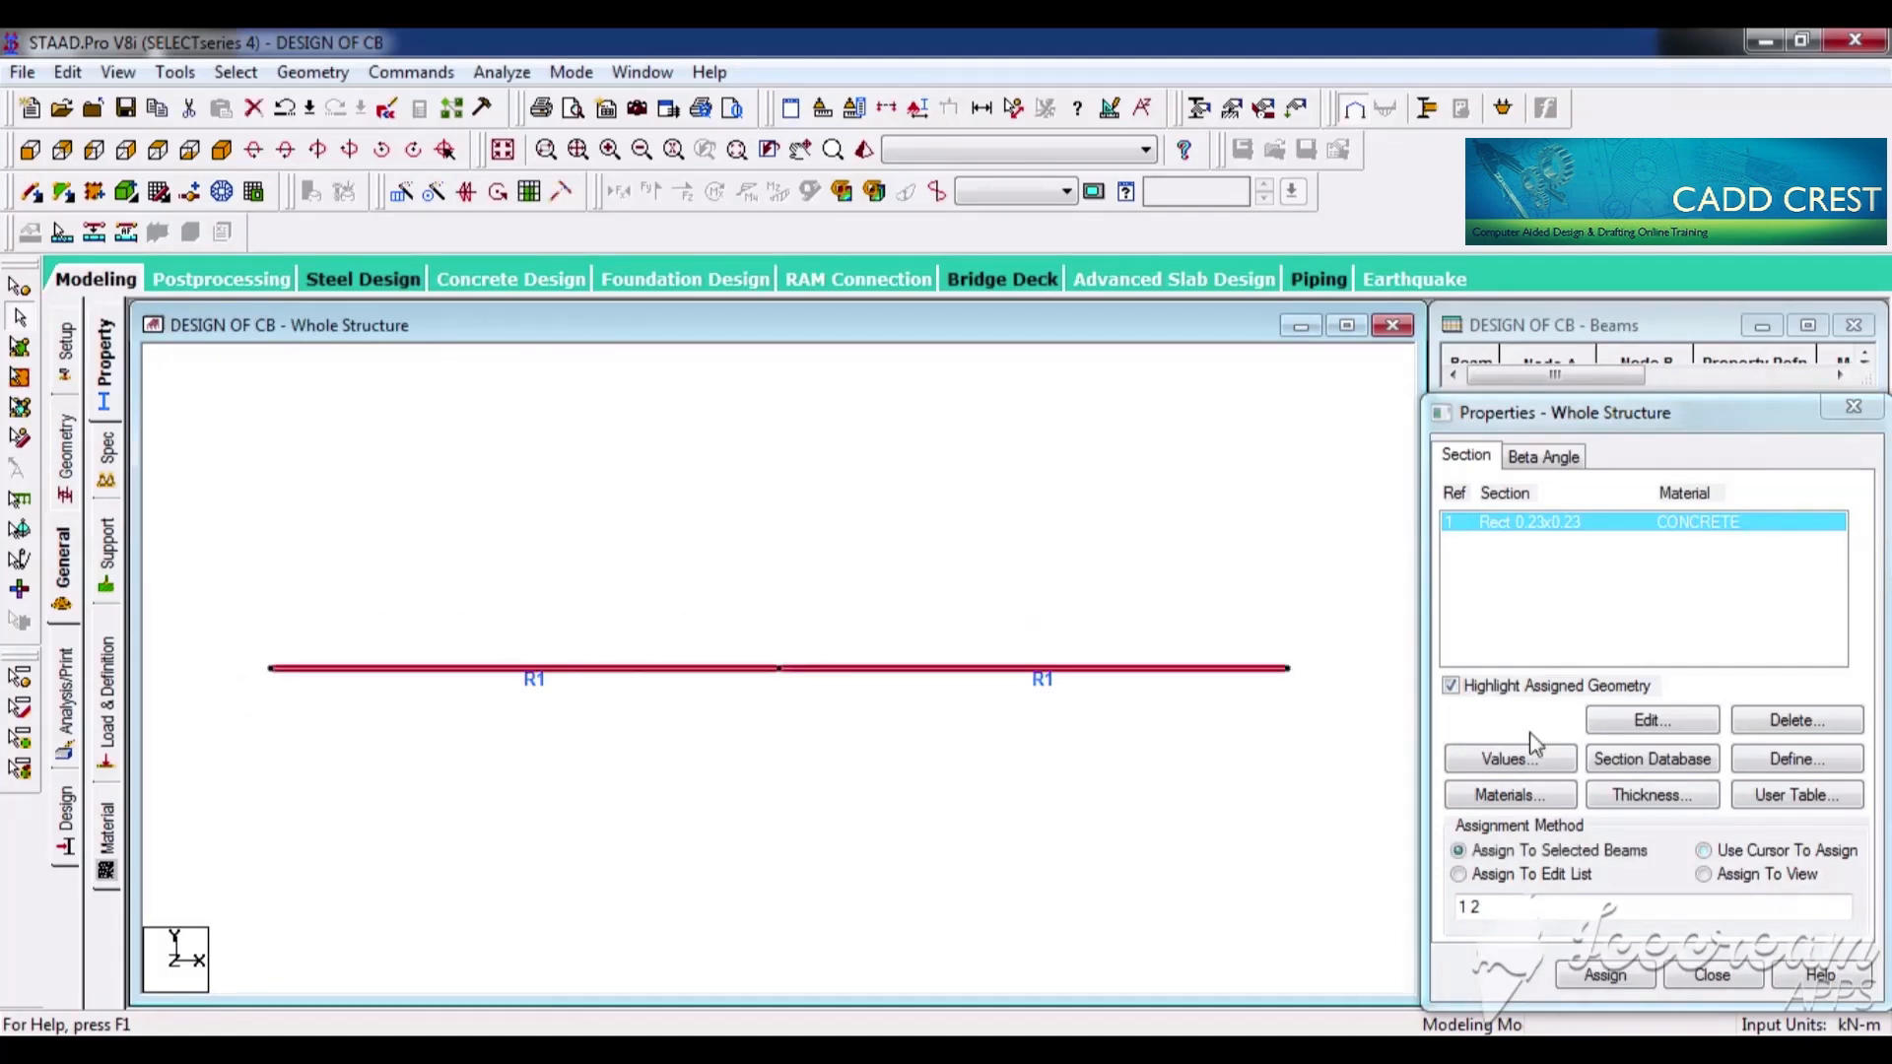
{"action": "left_click", "coordinate": [1793, 759]}
{"action": "left_click", "coordinate": [569, 325]}
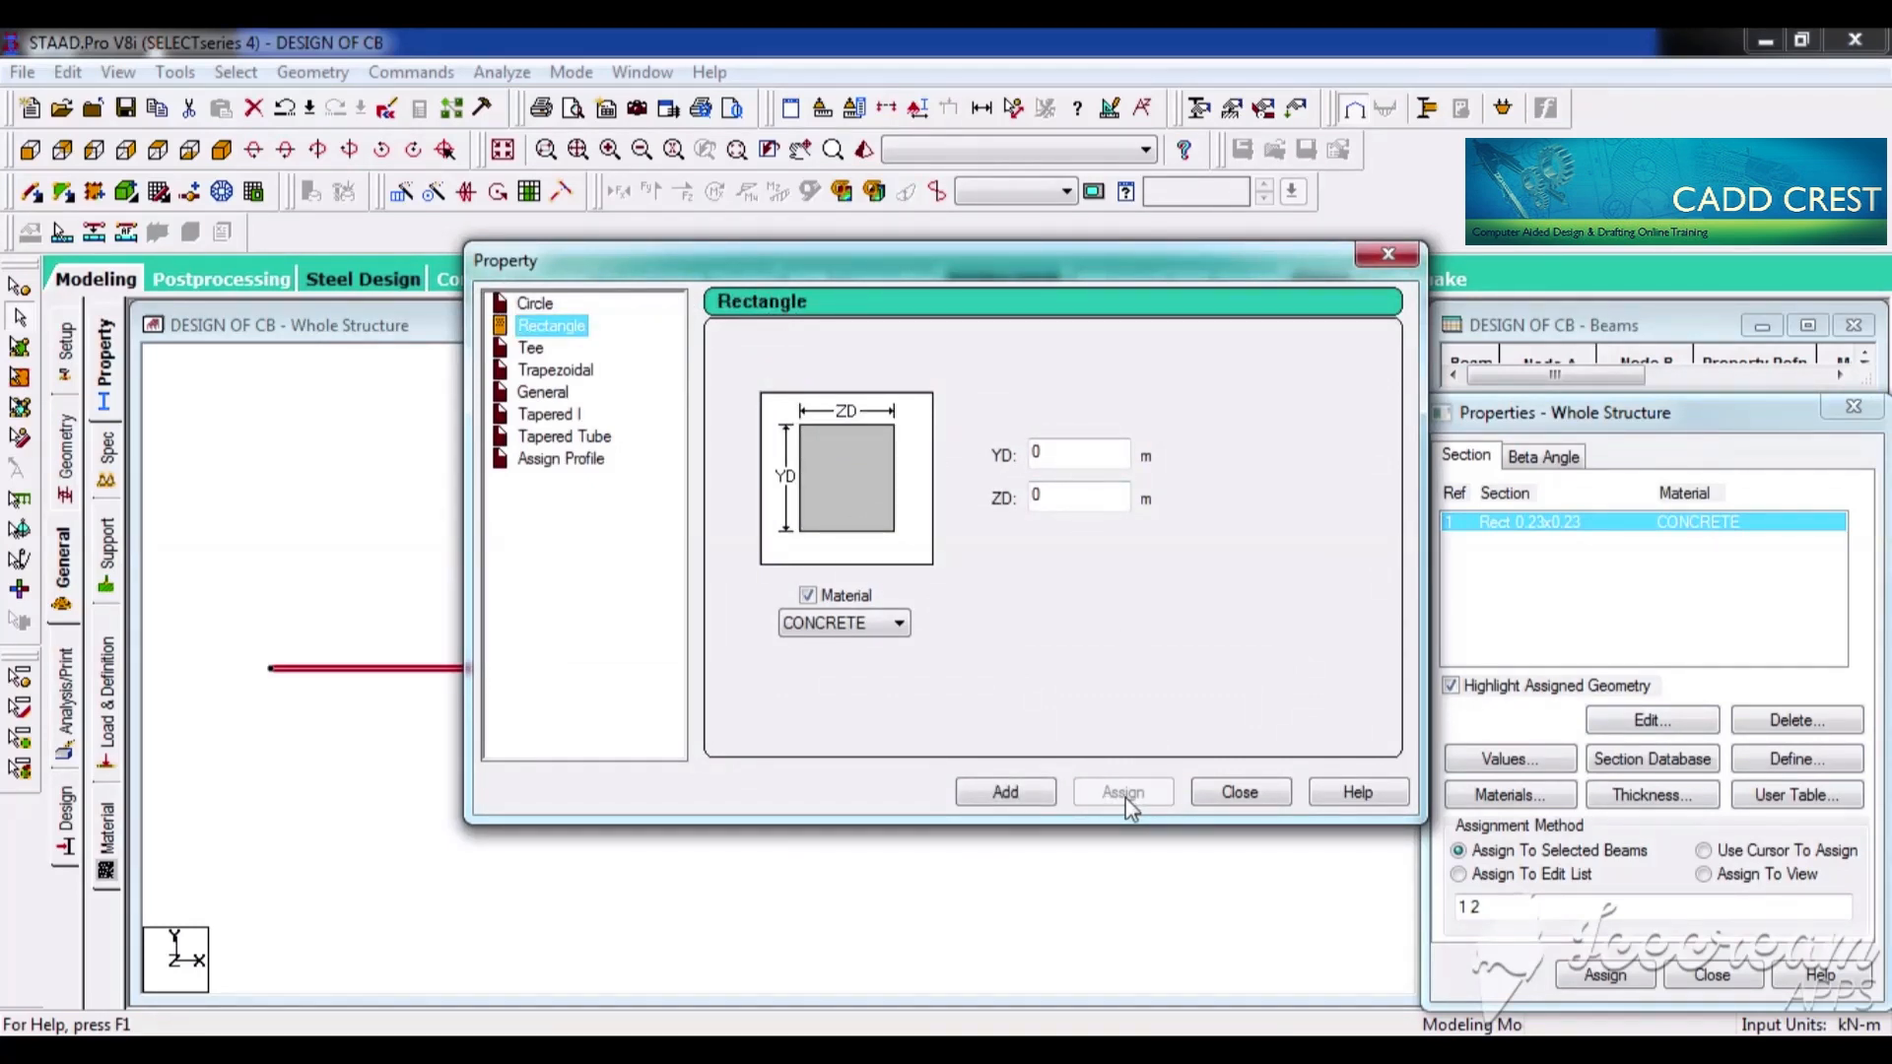
{"action": "left_click", "coordinate": [1231, 794]}
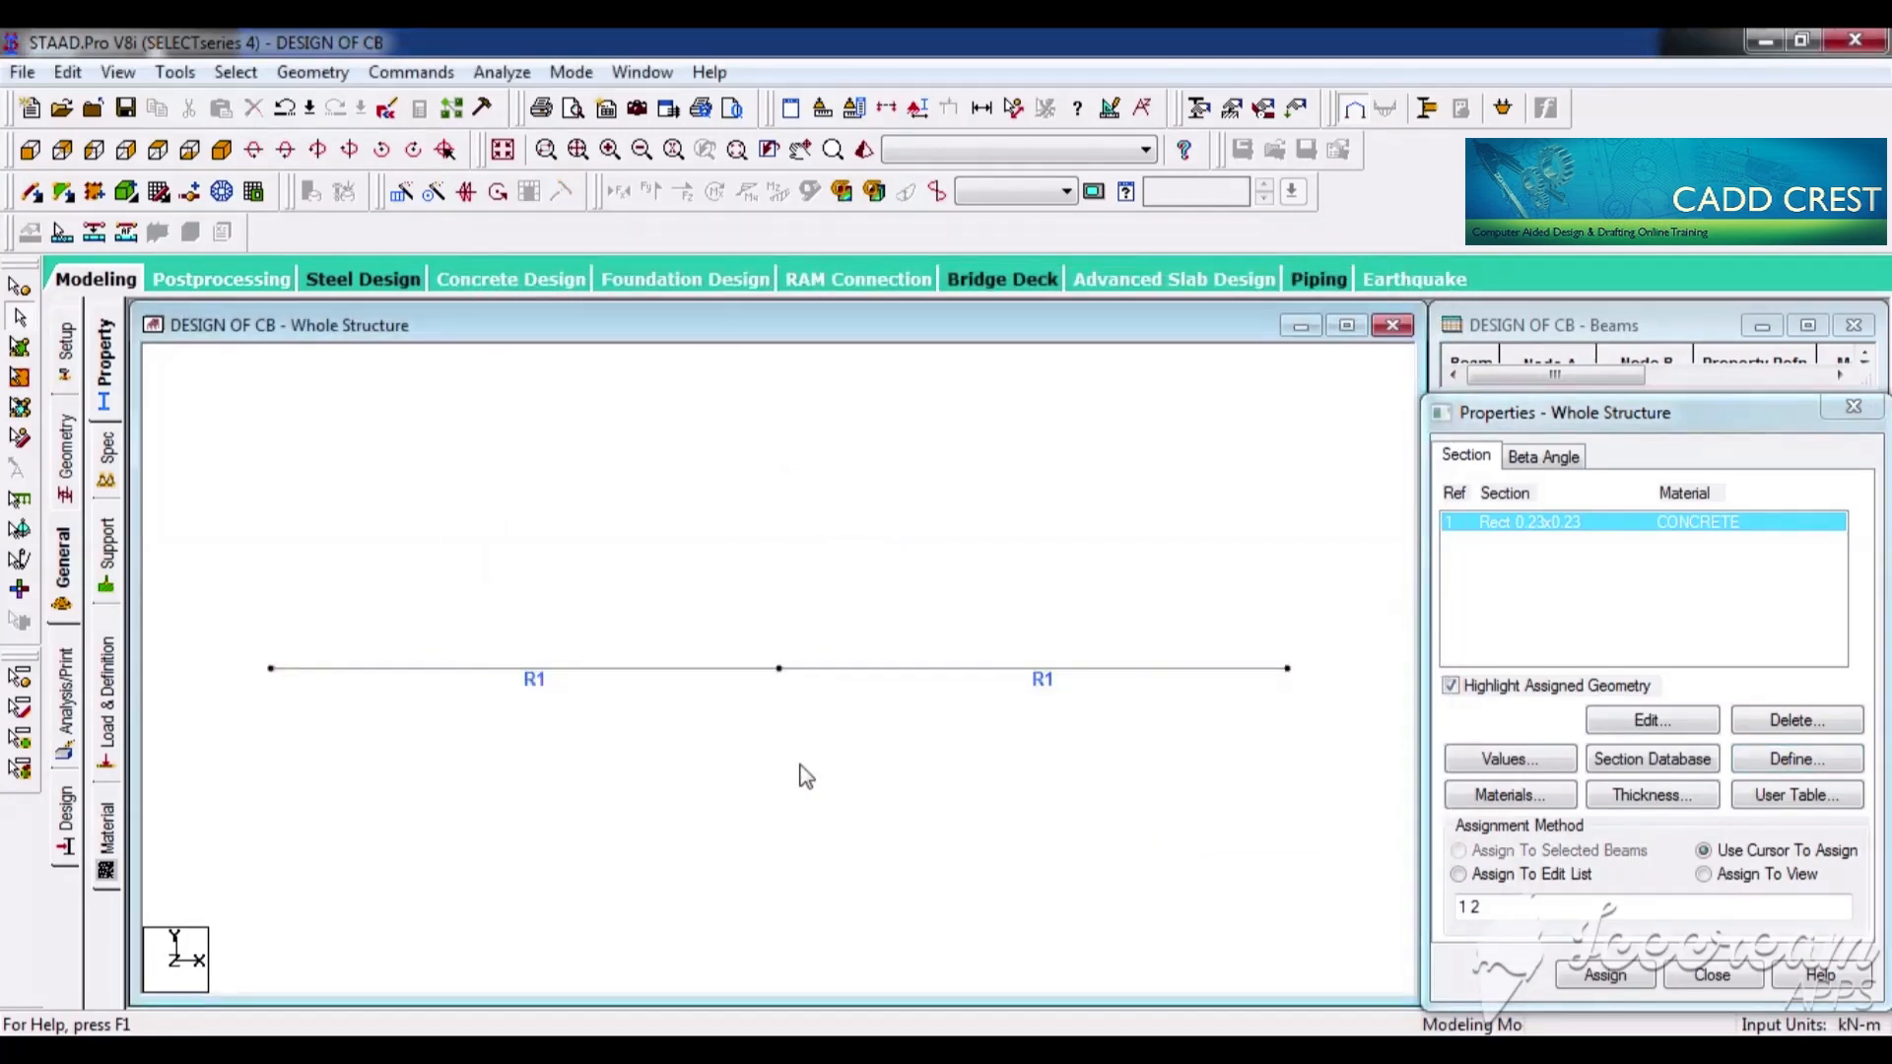
Create a fixed support and assign it to the two outer end nodes of the beam
{"action": "left_click", "coordinate": [108, 551]}
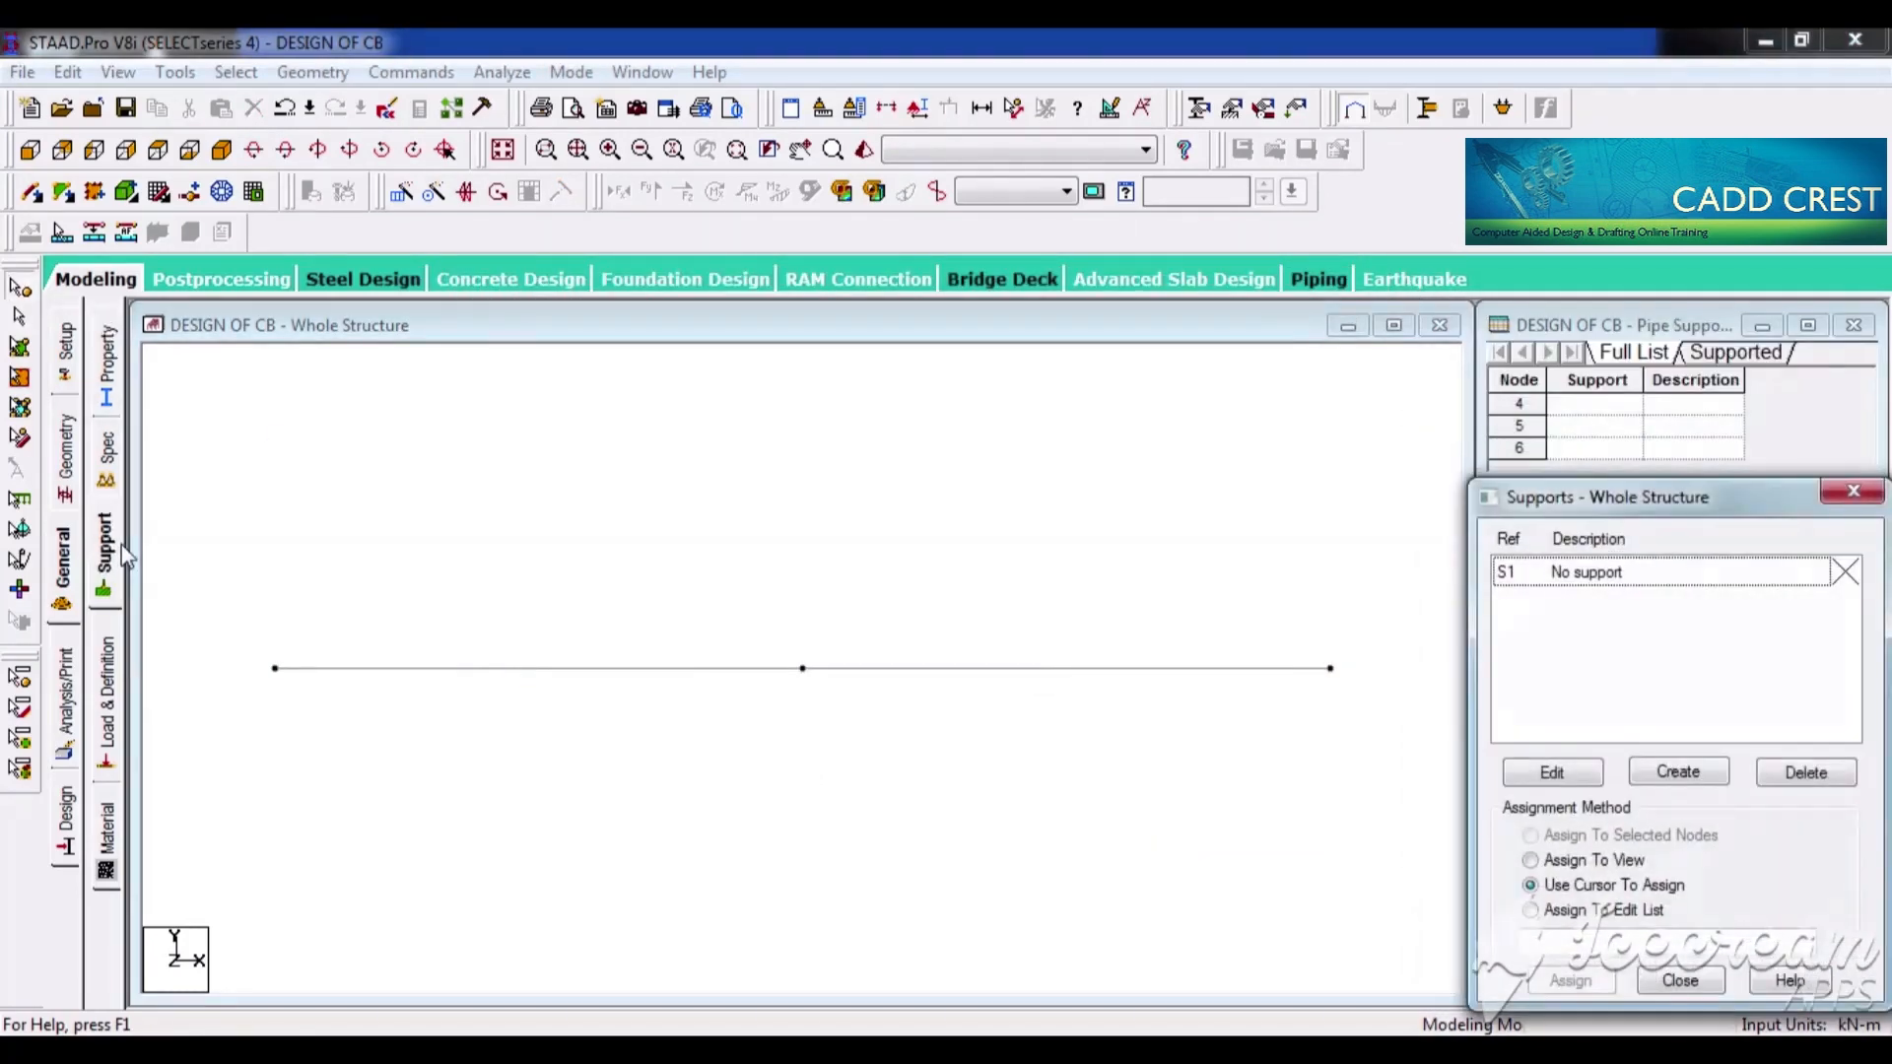
{"action": "left_click", "coordinate": [275, 668]}
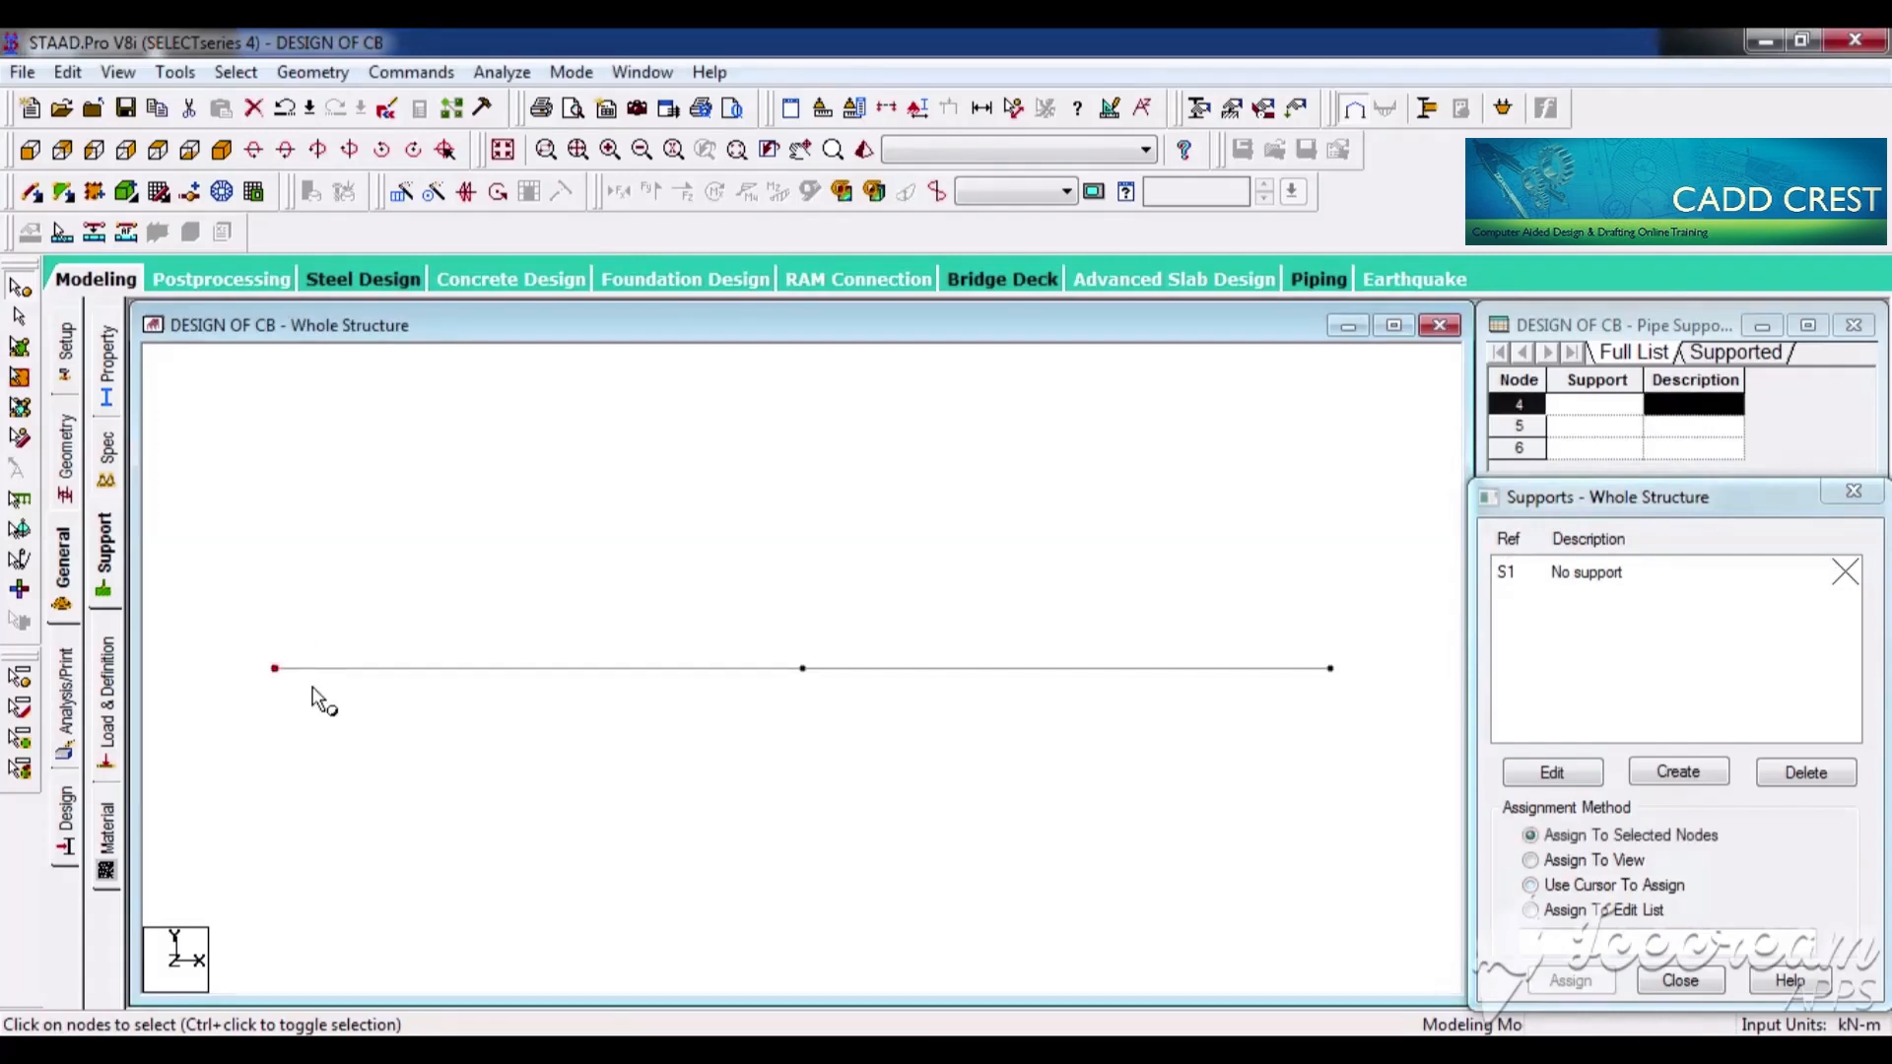
{"action": "left_click", "coordinate": [1330, 667], "text": "ctrl"}
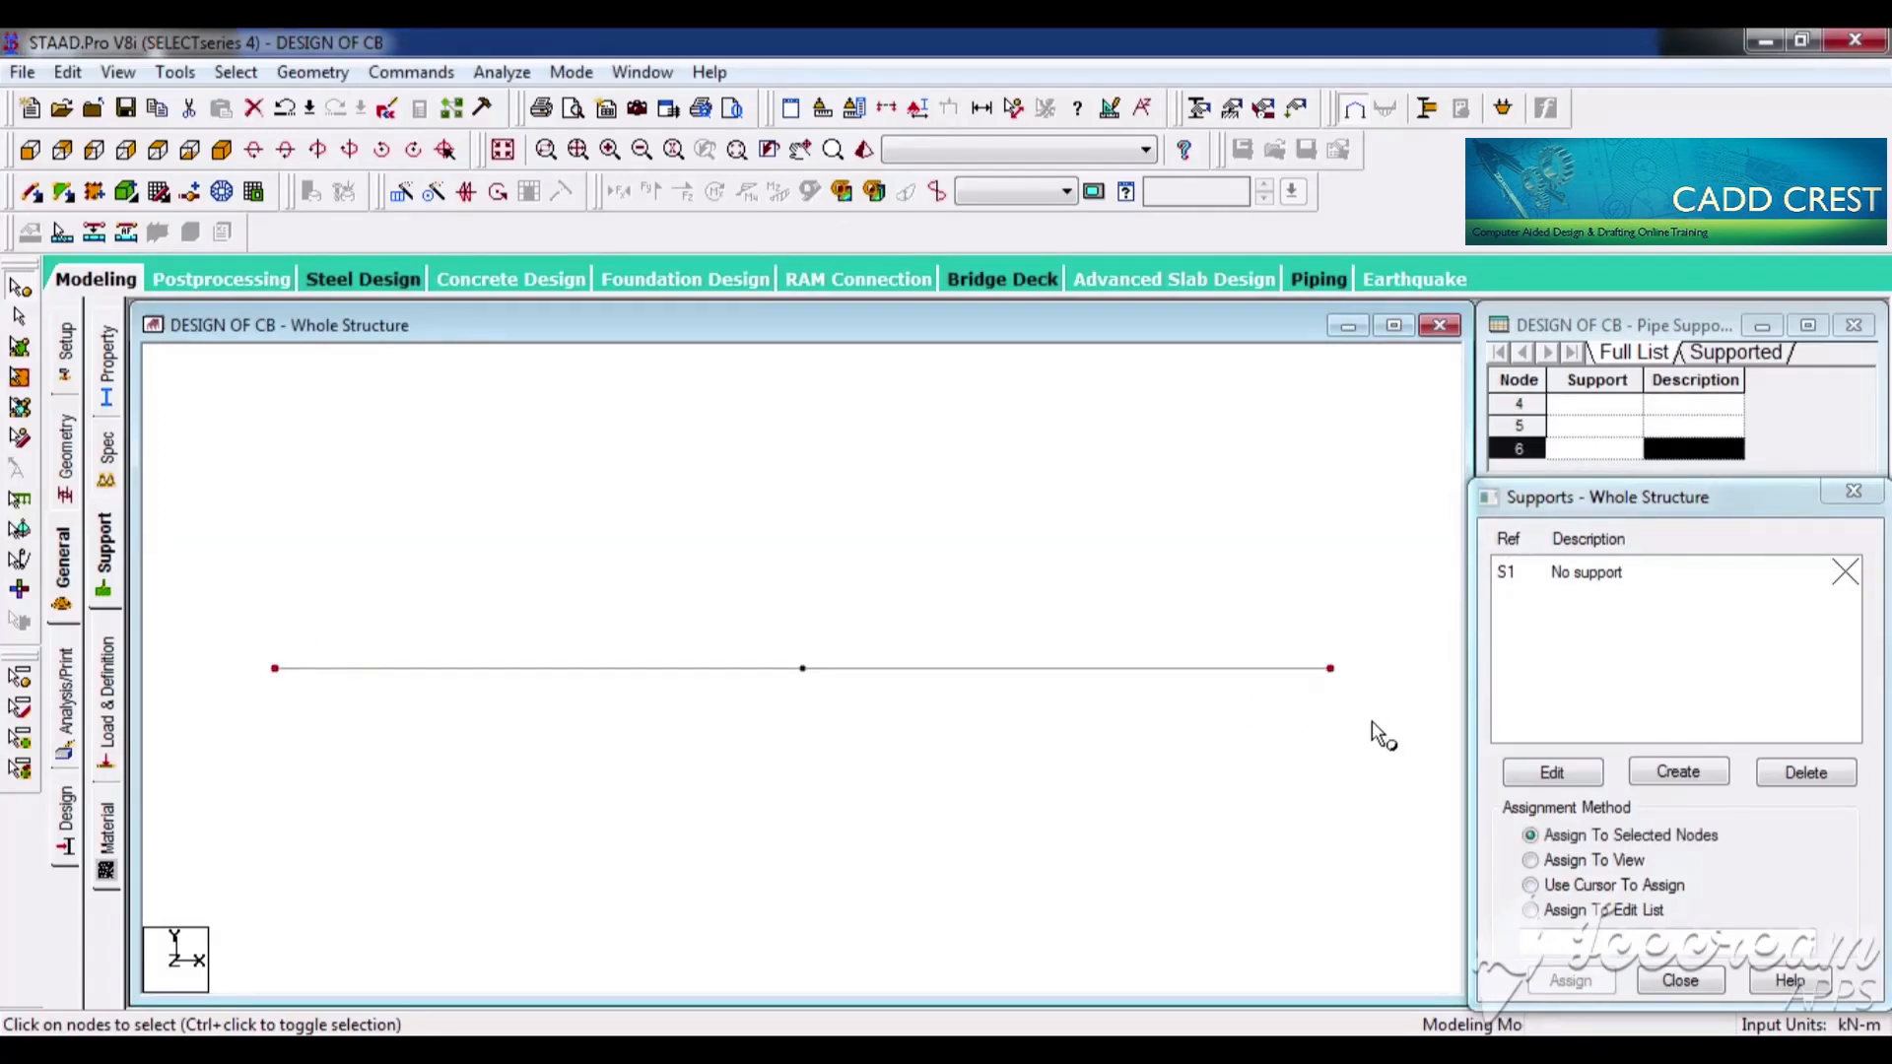
{"action": "left_click", "coordinate": [1701, 774]}
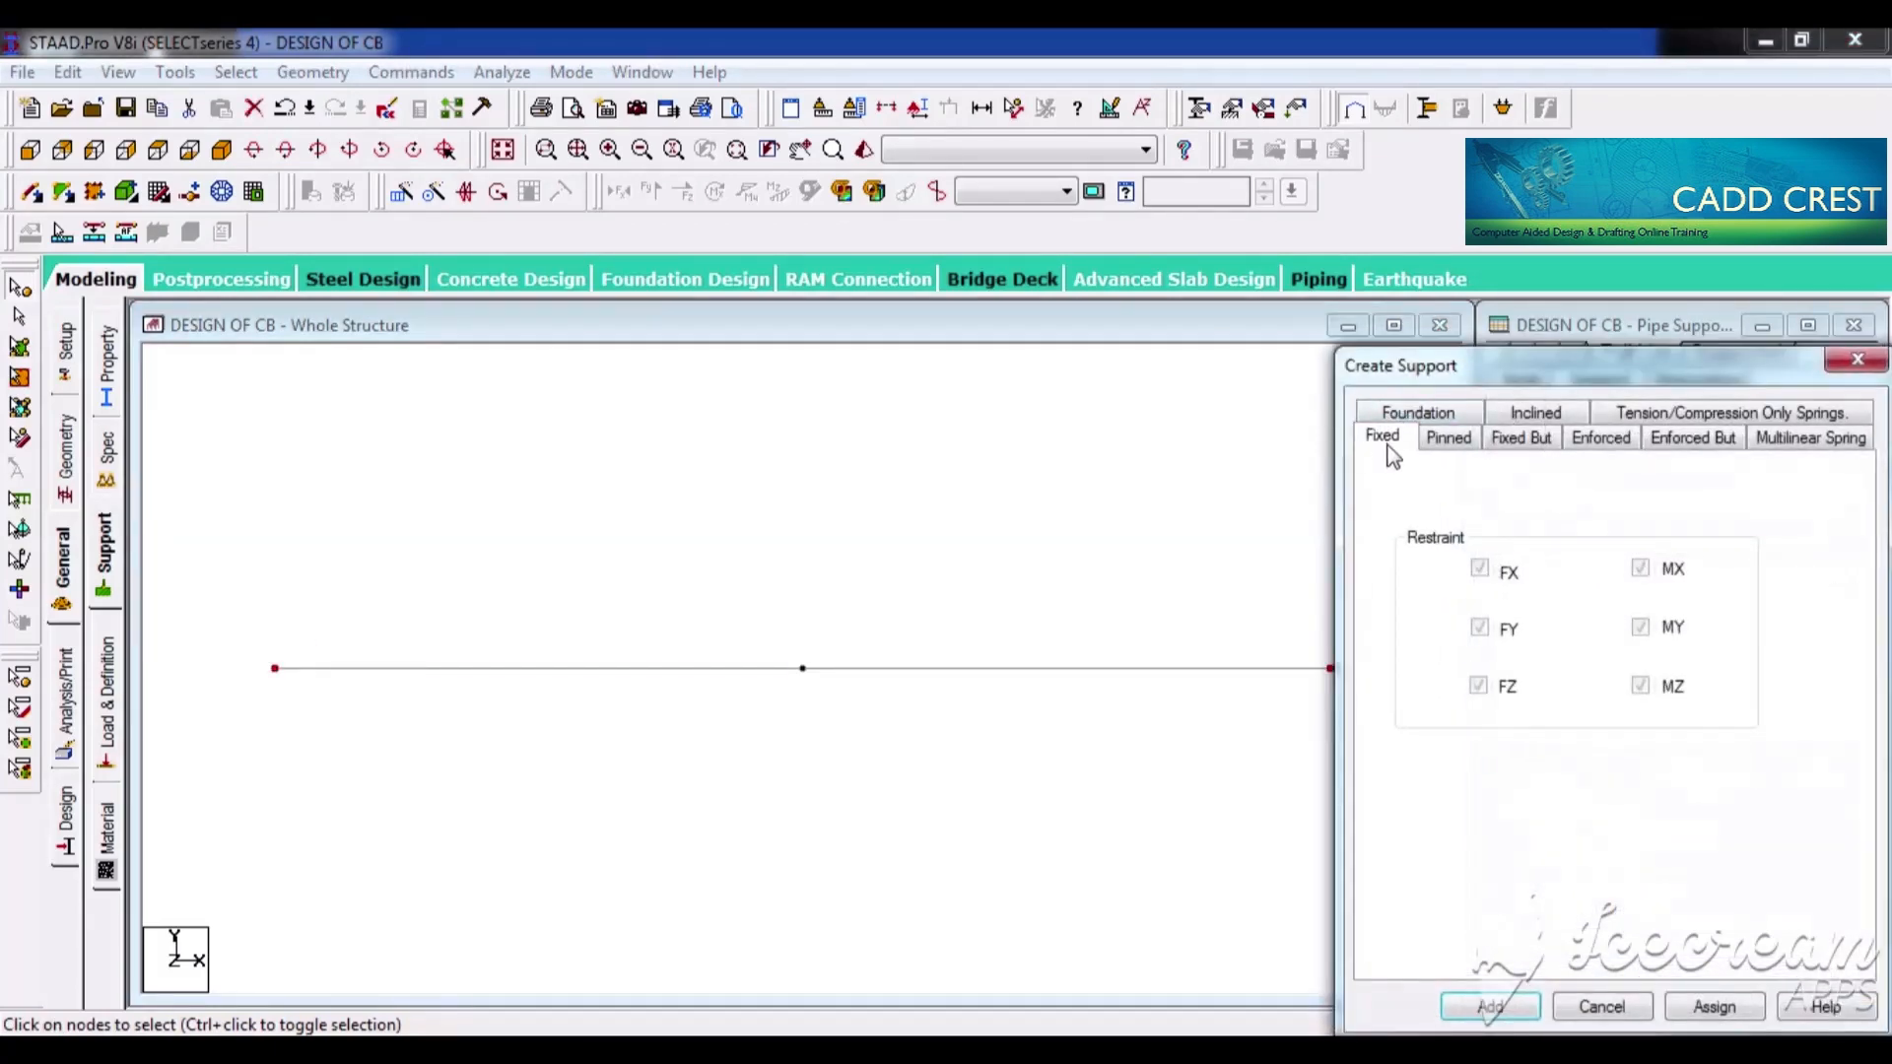
{"action": "left_click", "coordinate": [1714, 1006]}
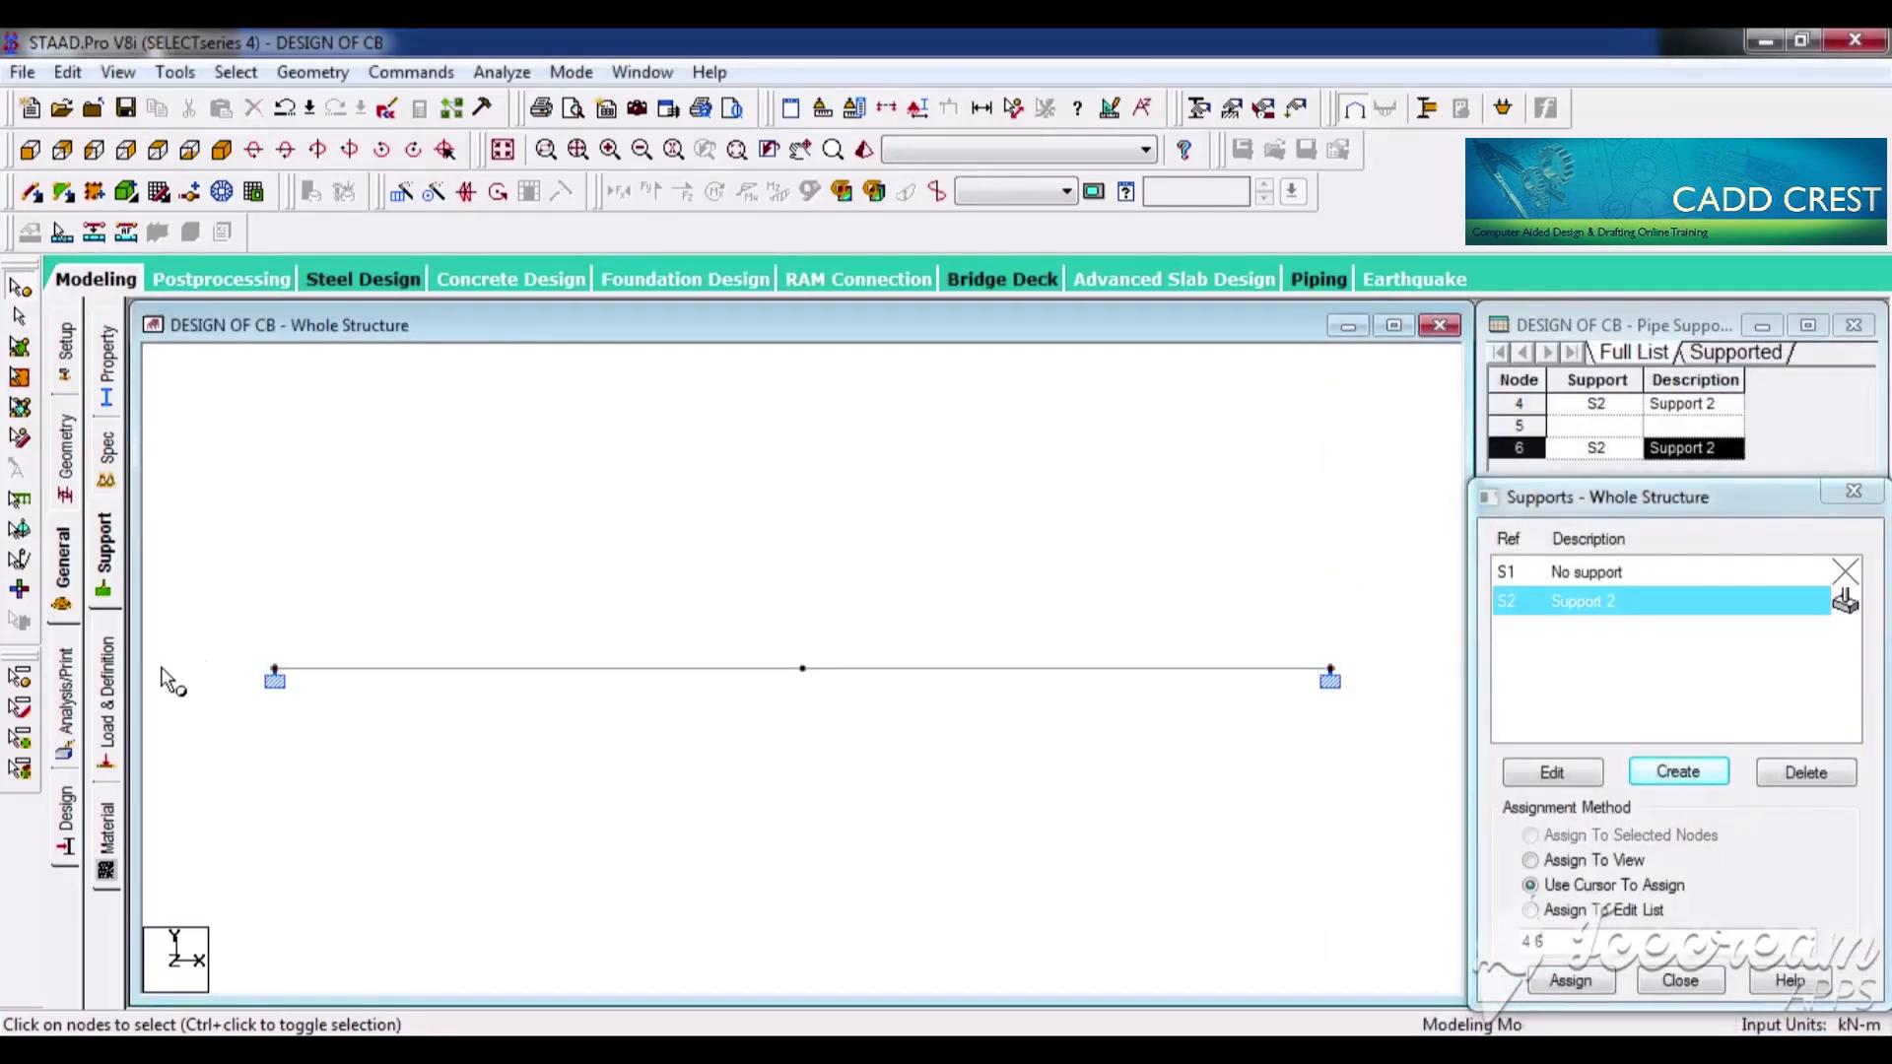
Add primary load case 1 with loading type None and the title LOAD CASE 1
{"action": "left_click", "coordinate": [108, 702]}
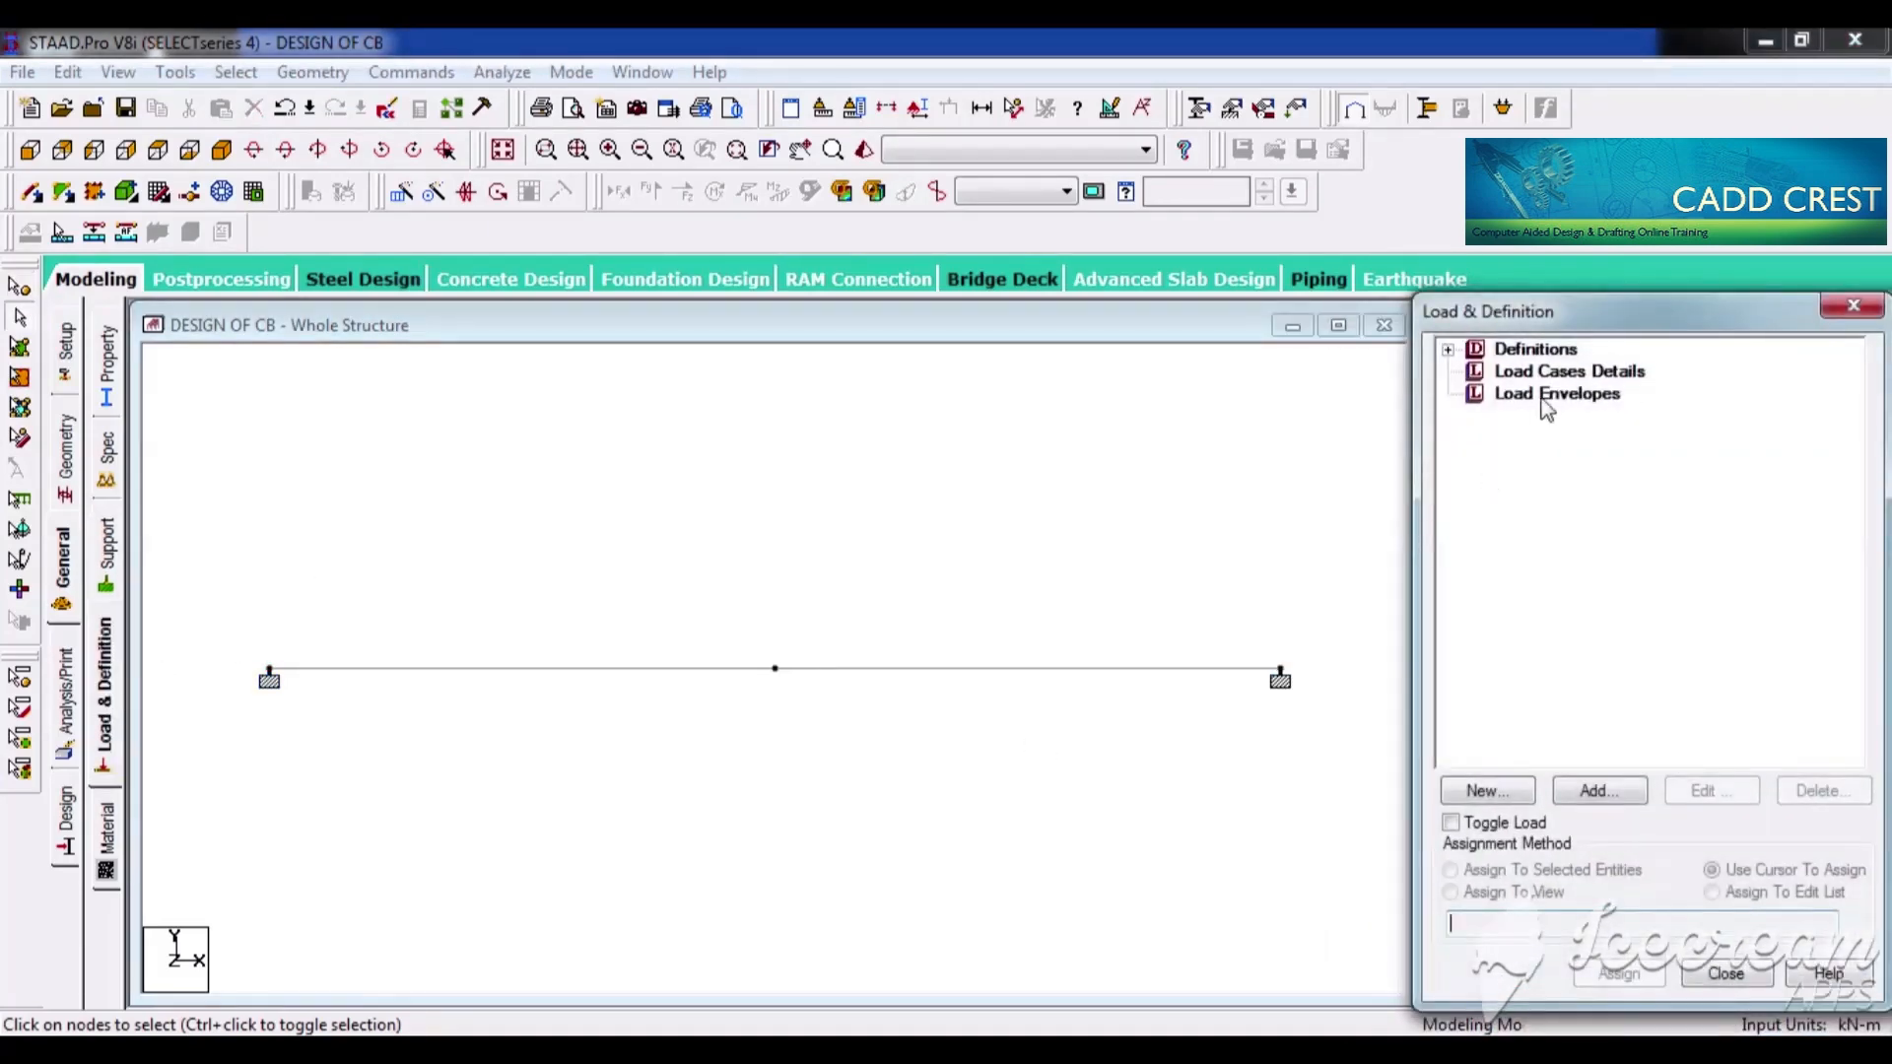
{"action": "left_click", "coordinate": [1562, 375]}
{"action": "left_click", "coordinate": [1598, 790]}
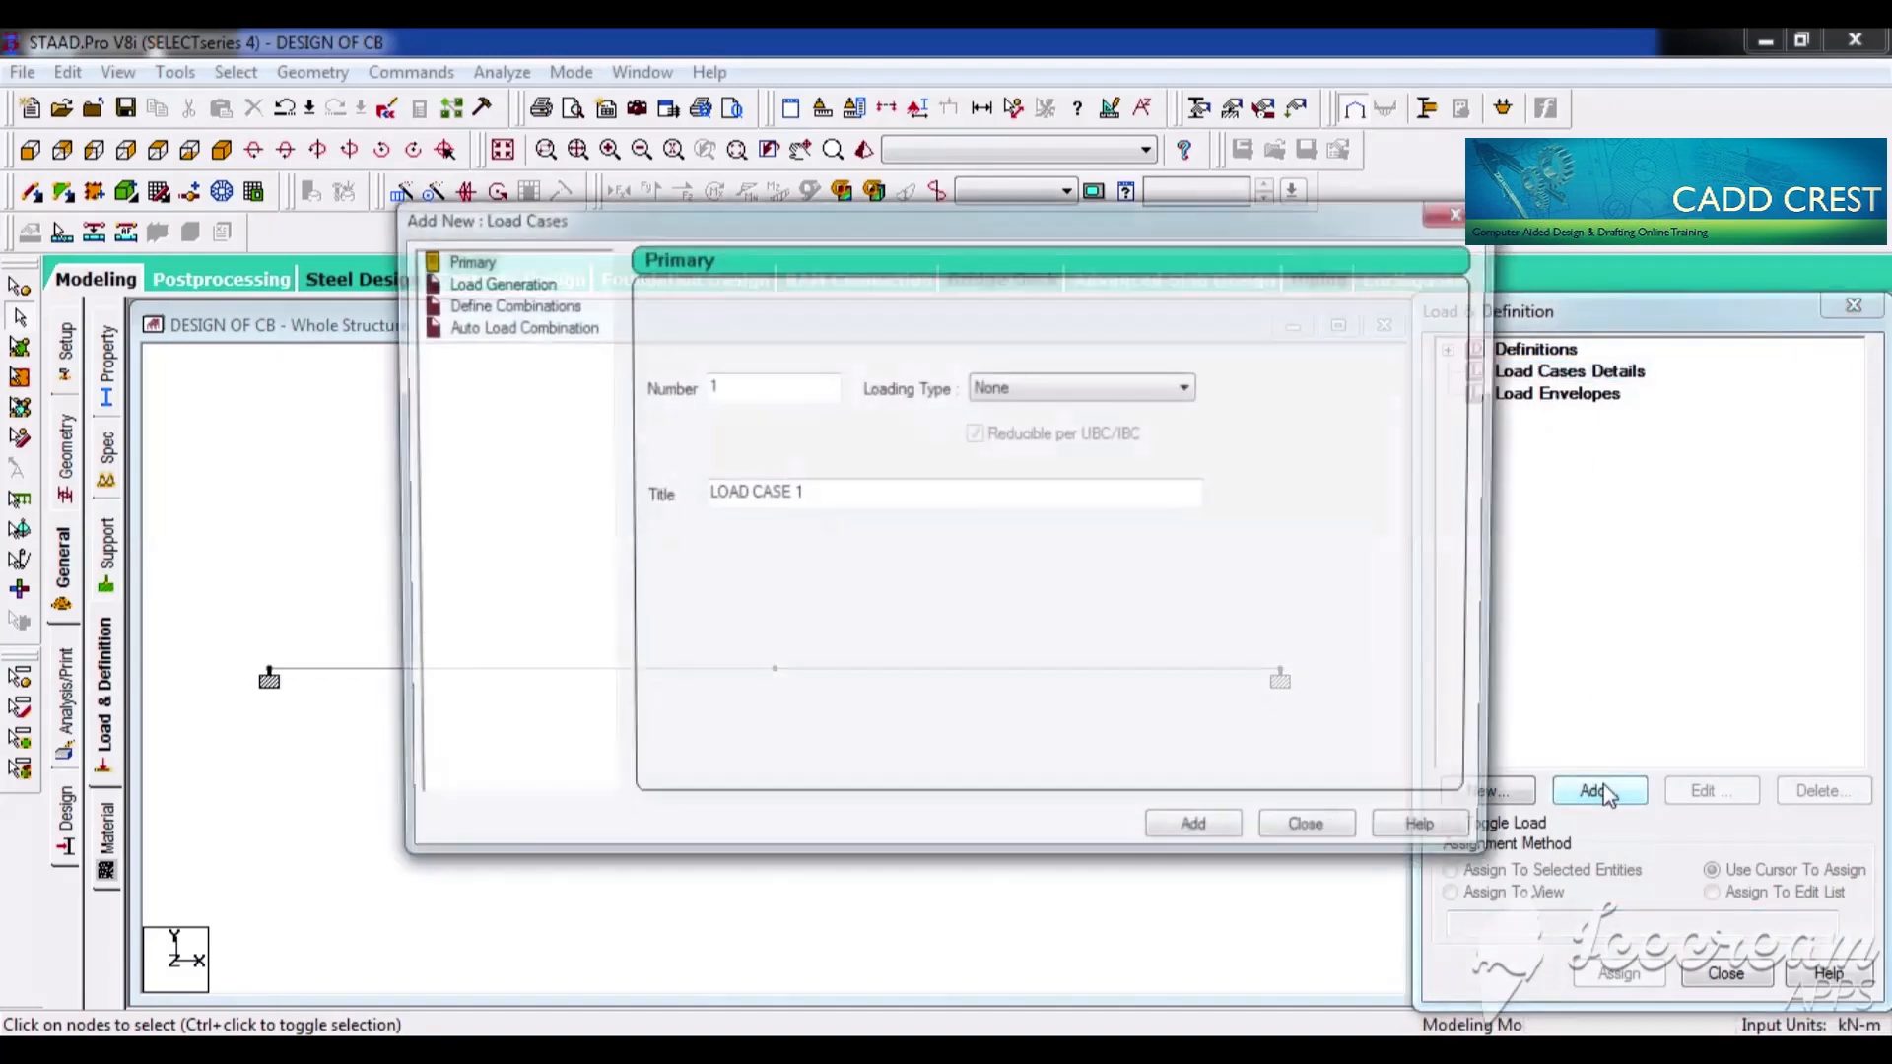
{"action": "left_click", "coordinate": [1232, 839]}
{"action": "left_click", "coordinate": [1317, 836]}
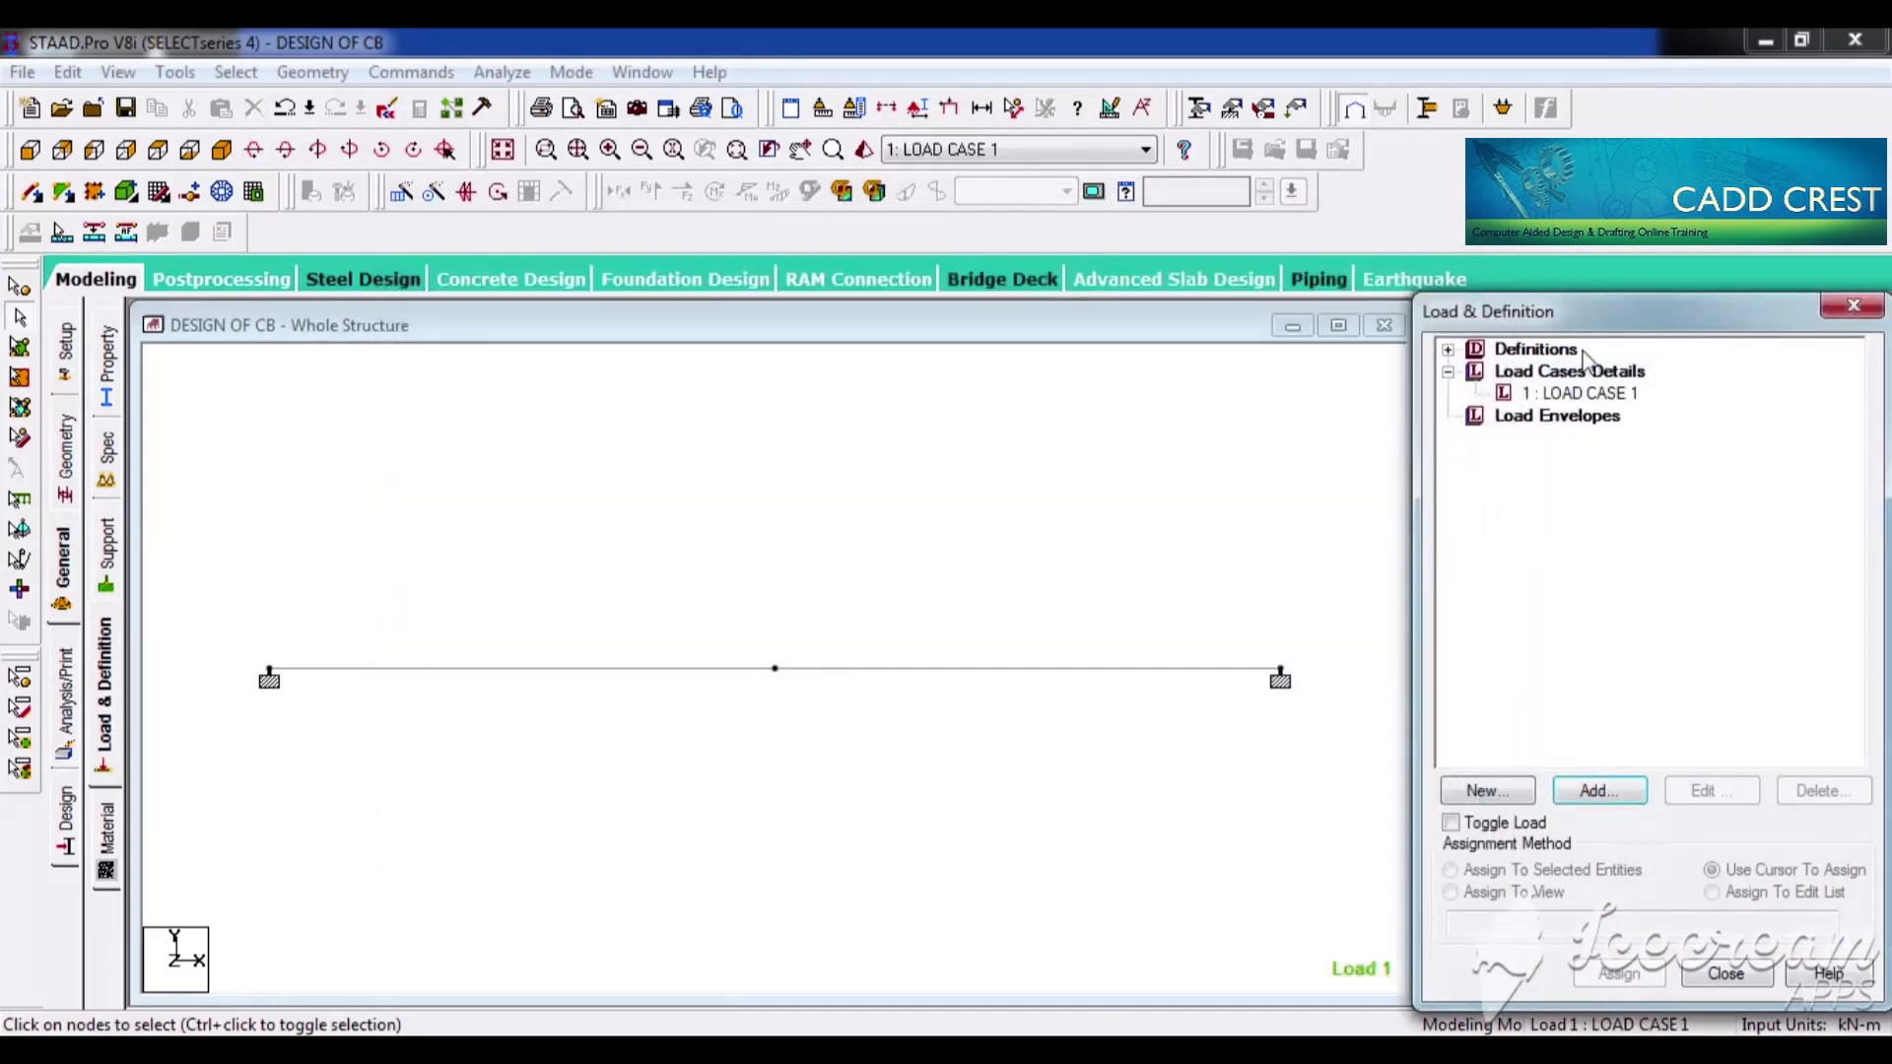
Add a uniform member force of -10 kN/m in the GY direction to LOAD CASE 1
{"action": "left_click", "coordinate": [1594, 394]}
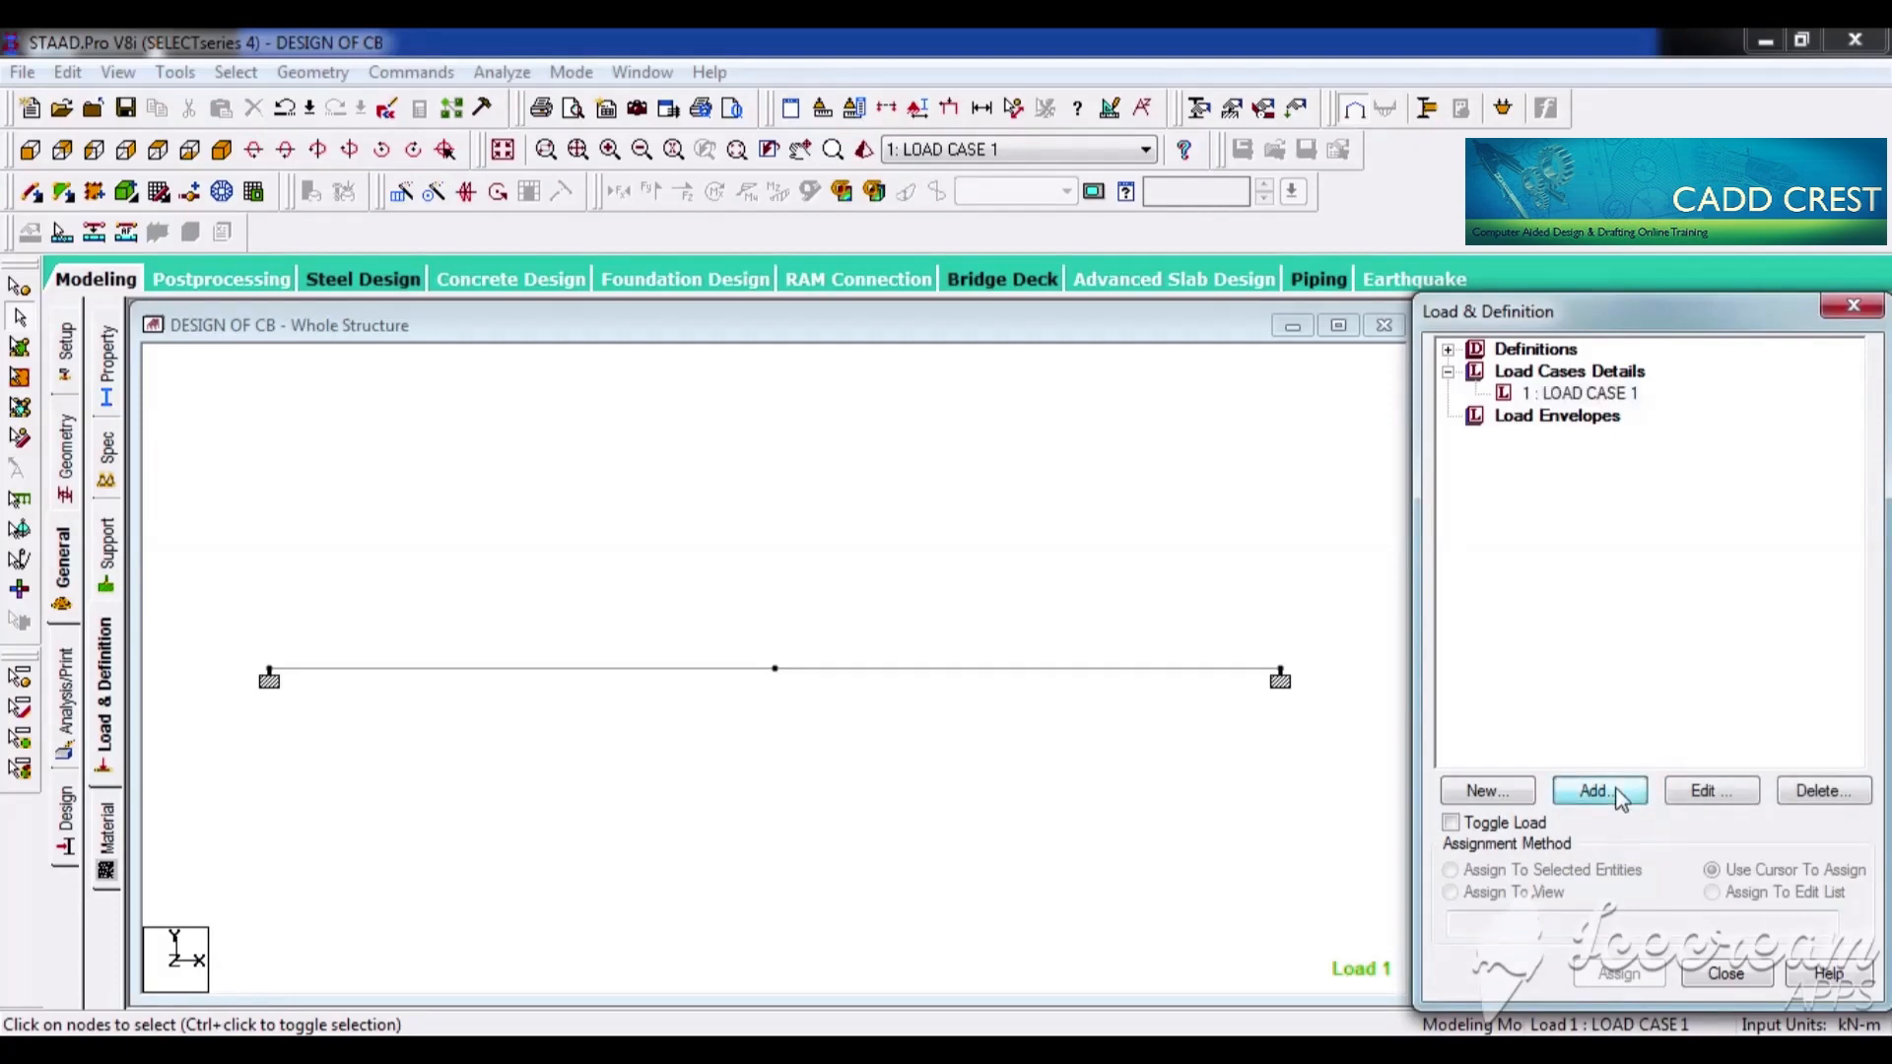
{"action": "left_click", "coordinate": [1598, 790]}
{"action": "left_click", "coordinate": [384, 203]}
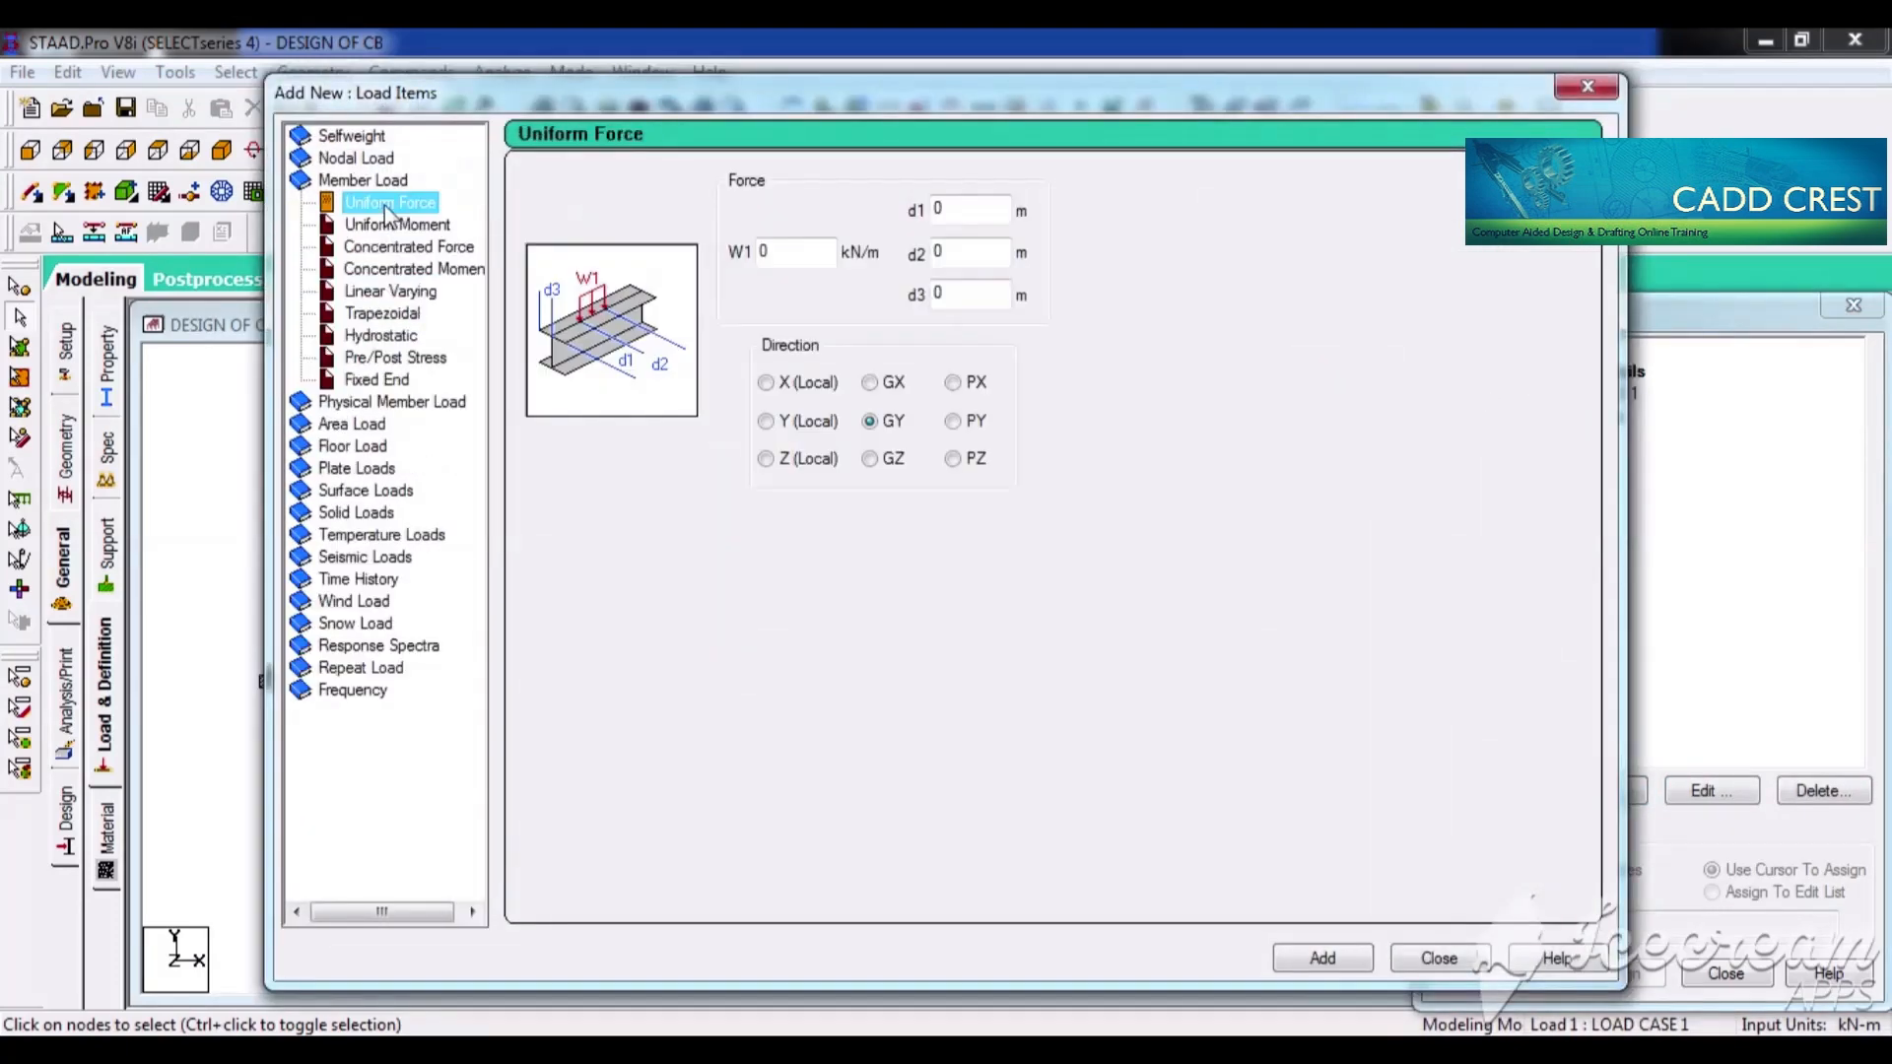
{"action": "left_click", "coordinate": [751, 252]}
{"action": "type", "text": "-10"}
{"action": "left_click", "coordinate": [1350, 967]}
{"action": "left_click", "coordinate": [1434, 955]}
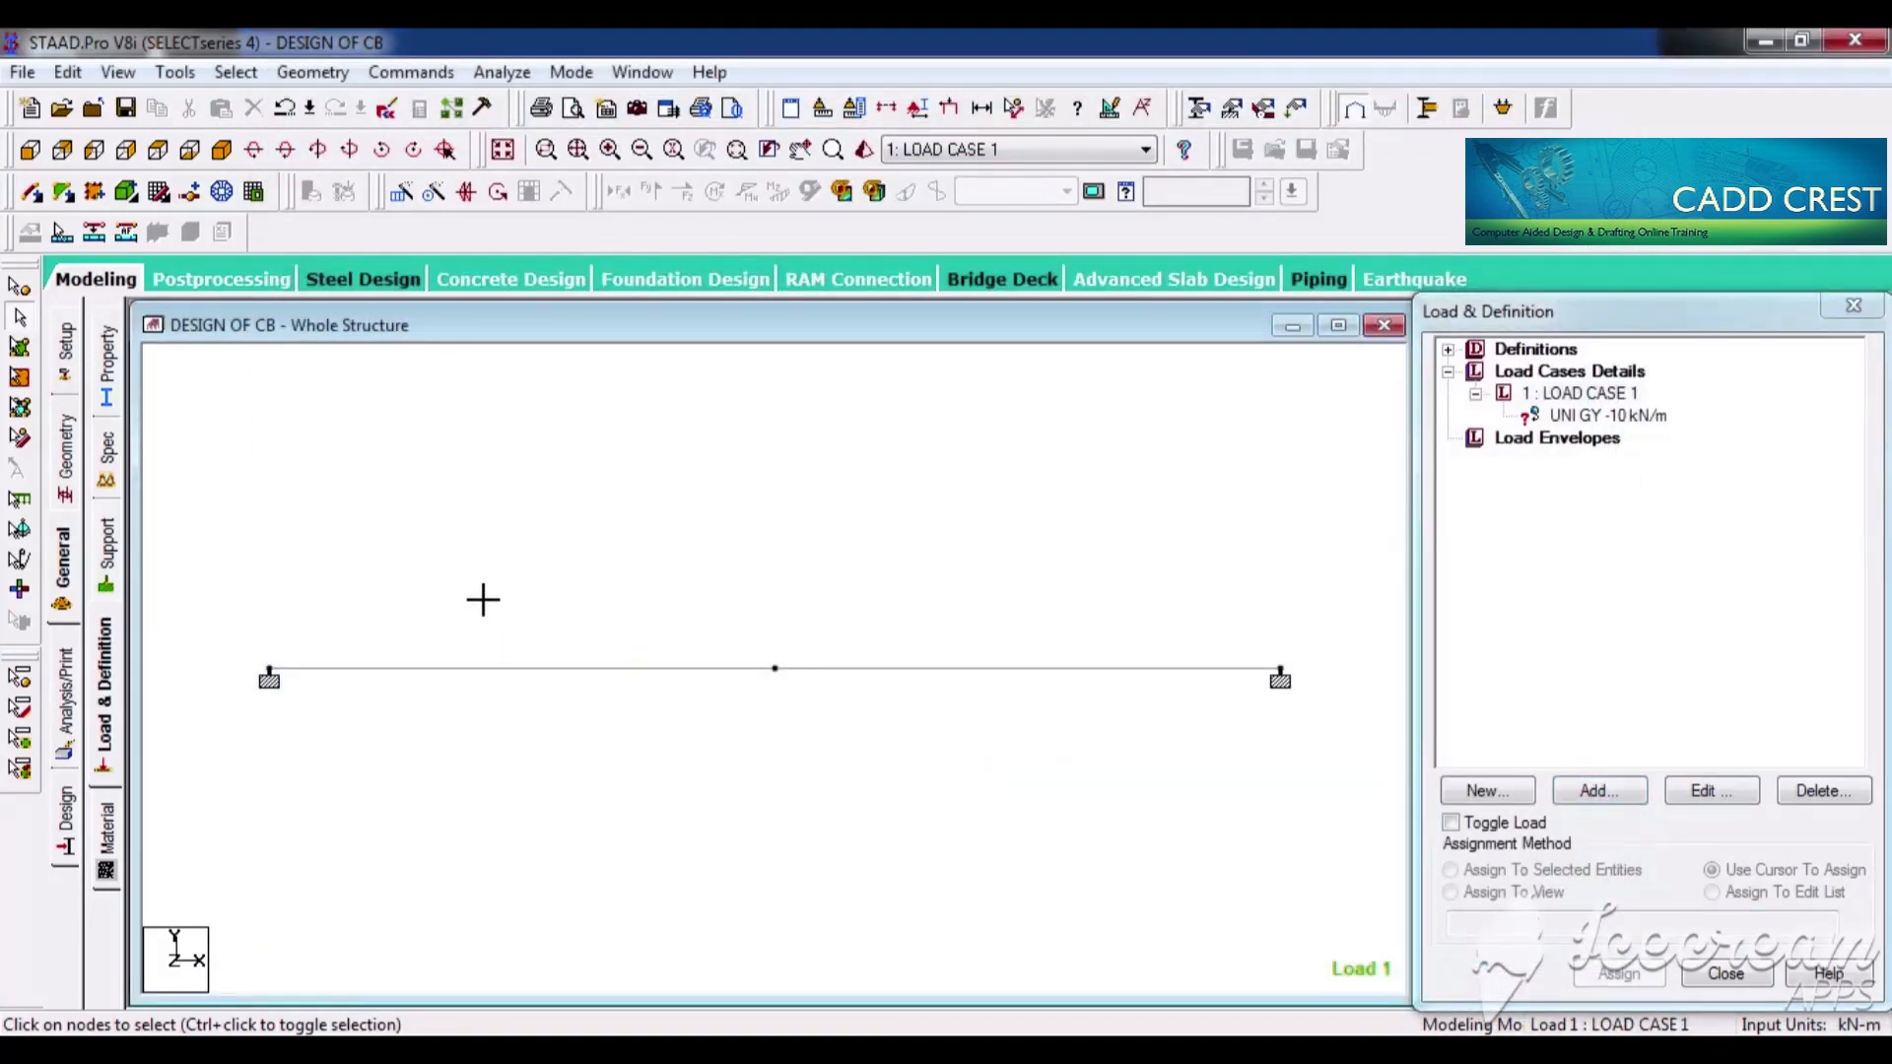
Select both beam spans and delete the uniform force item from LOAD CASE 1
{"action": "left_click_drag", "start_coordinate": [1309, 760], "coordinate": [479, 597]}
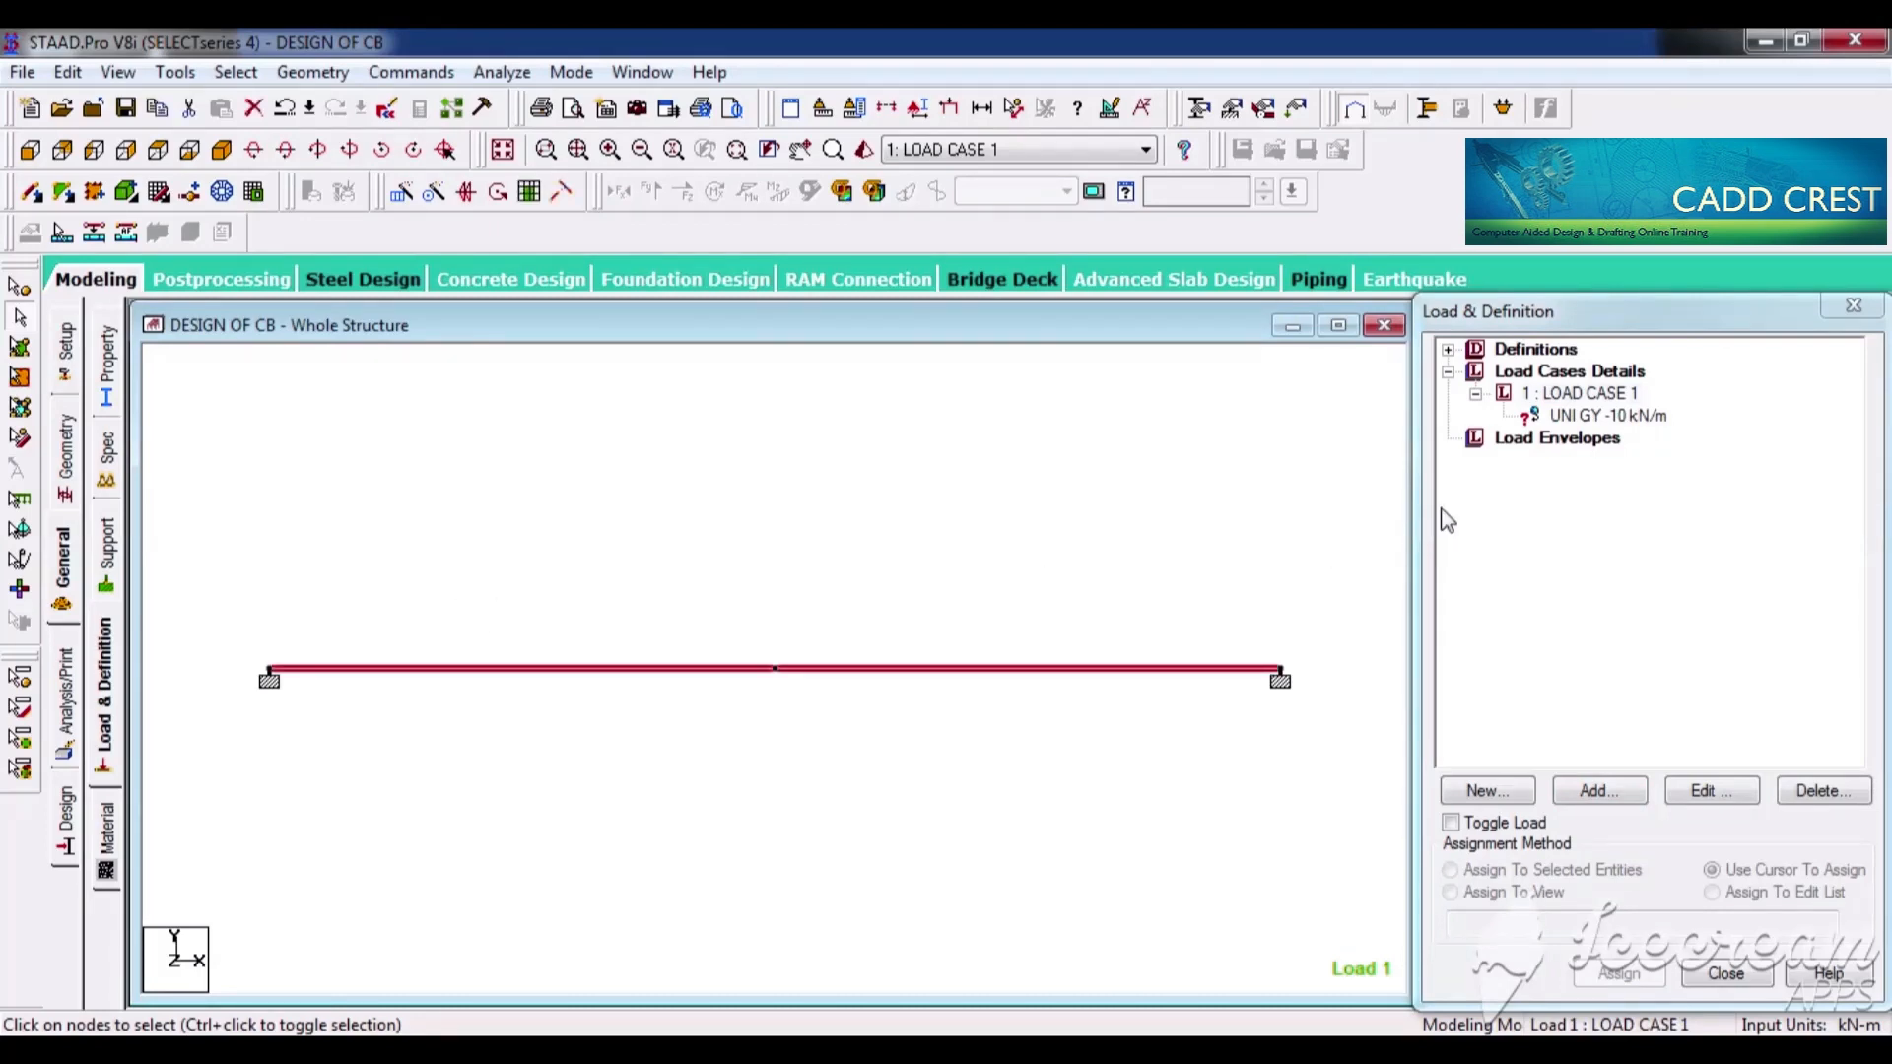
{"action": "left_click", "coordinate": [1573, 422]}
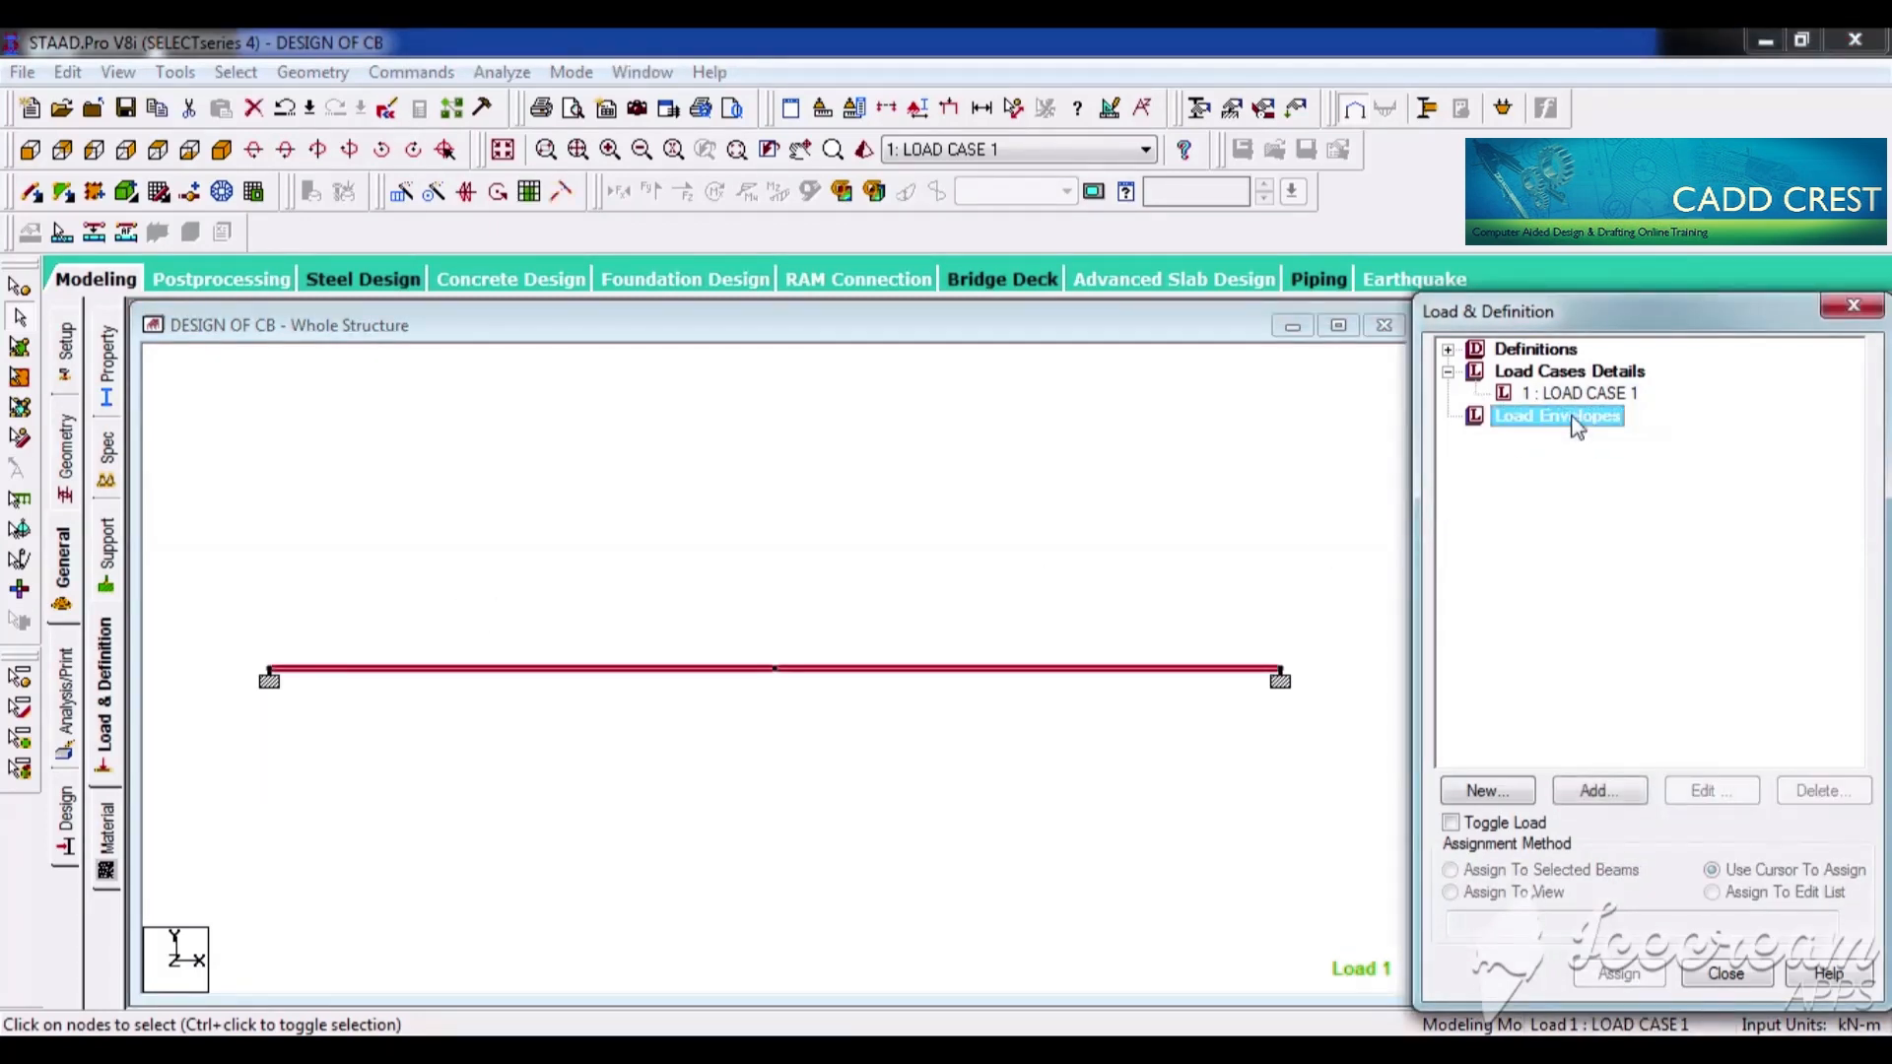
{"action": "key", "text": "Delete"}
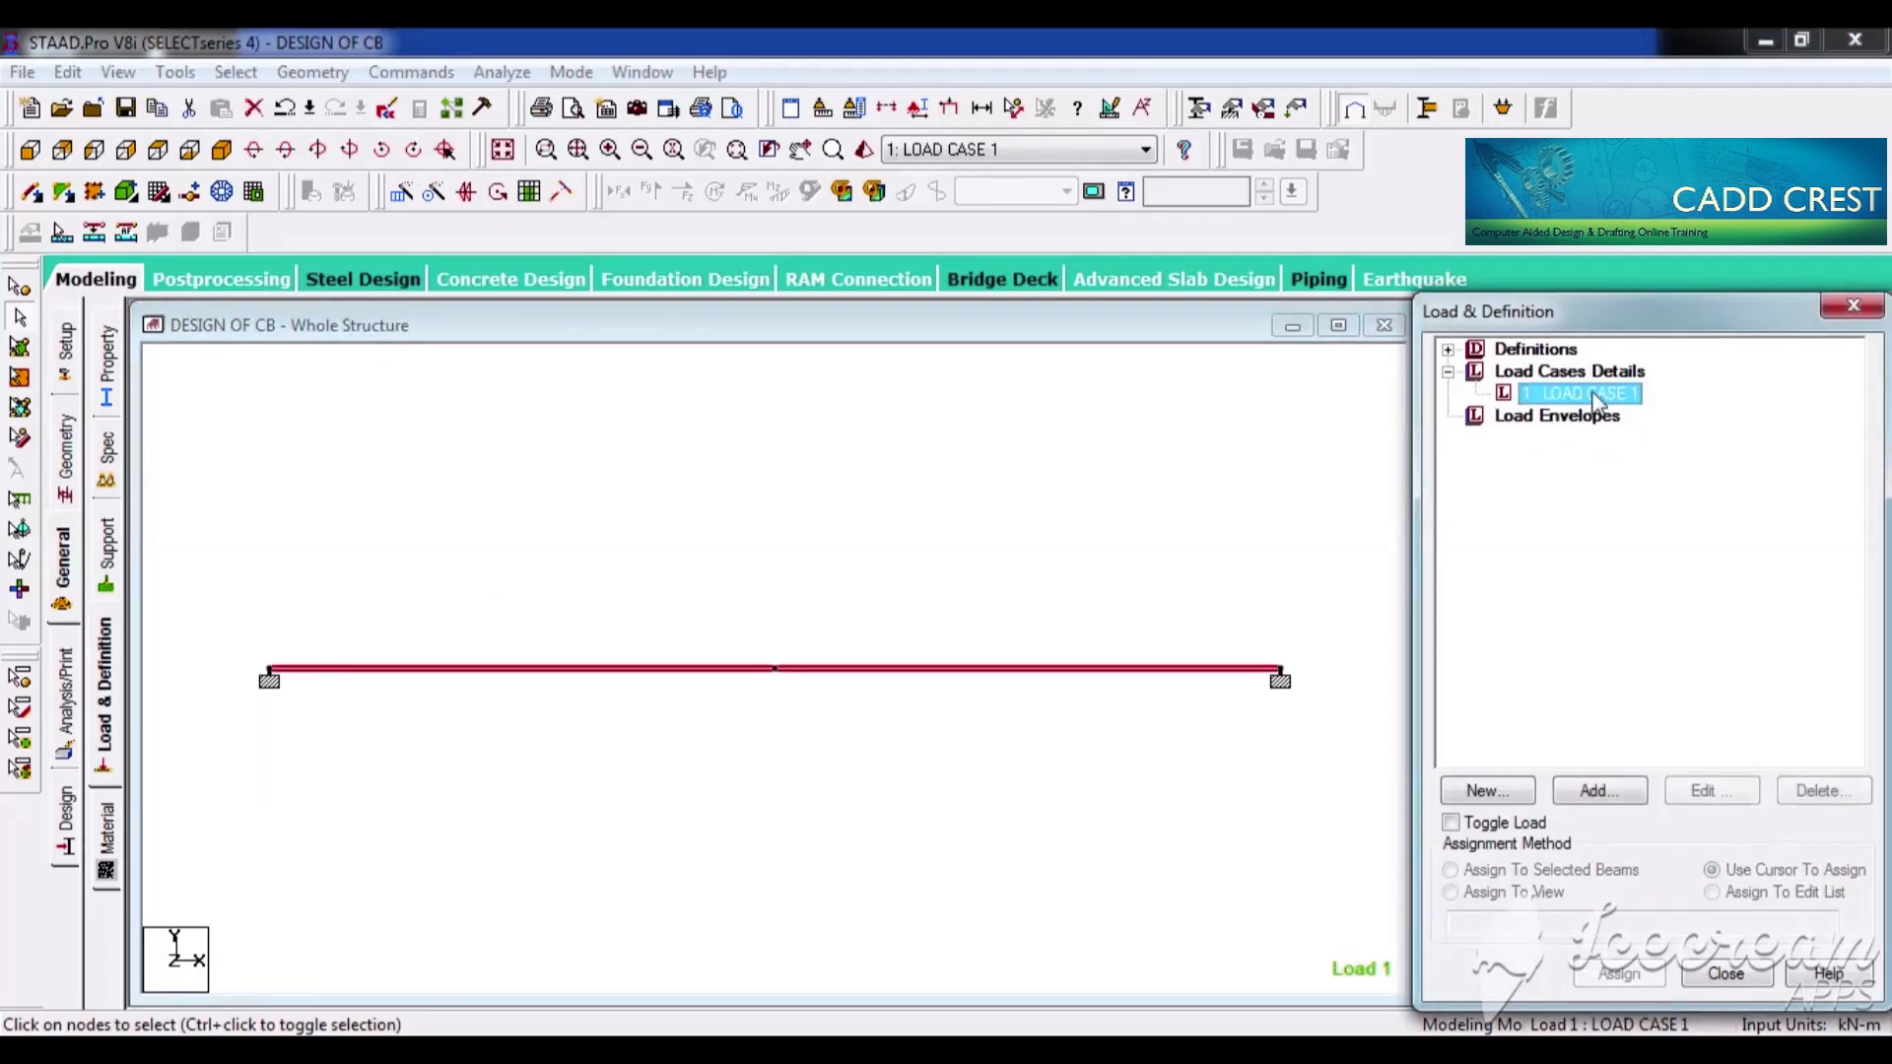
Define a uniform member force of W1 -10 kN/m in direction GY under LOAD CASE 1
{"action": "left_click", "coordinate": [1598, 791]}
{"action": "left_click", "coordinate": [361, 201]}
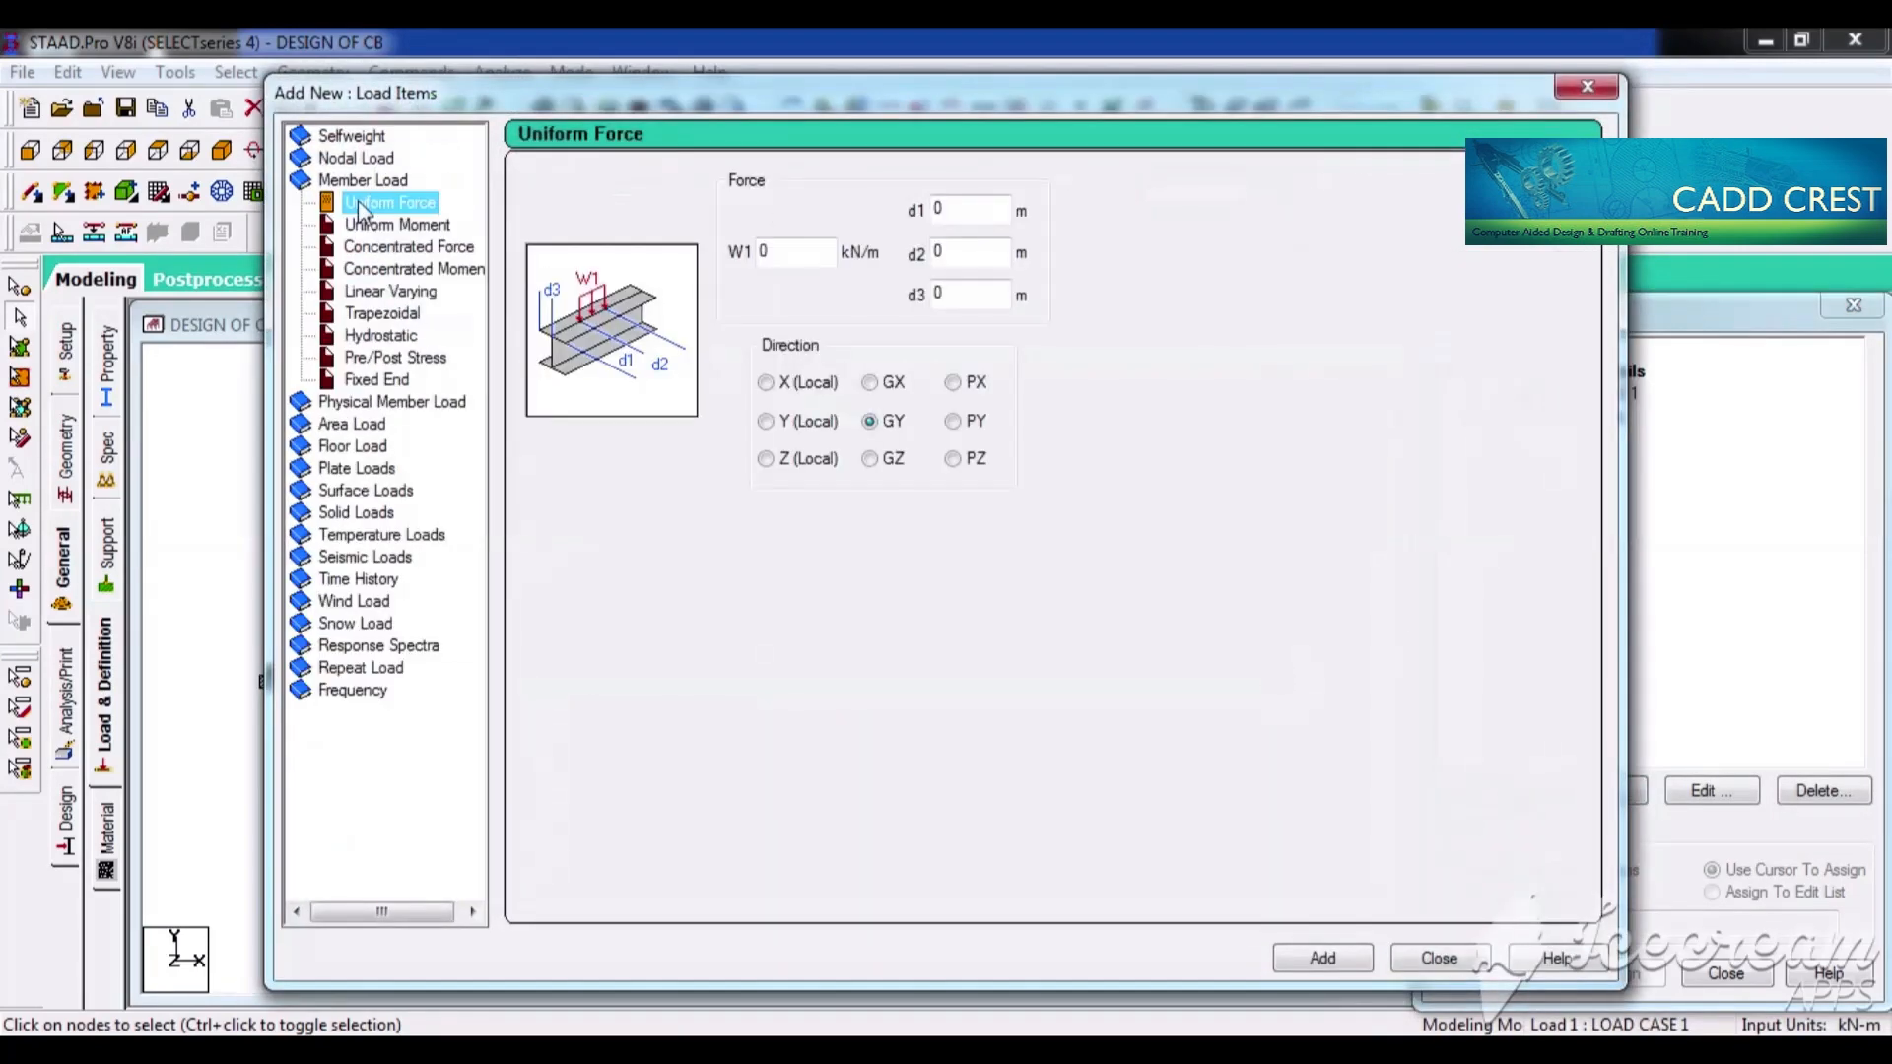
{"action": "left_click", "coordinate": [803, 253]}
{"action": "type", "text": "-10"}
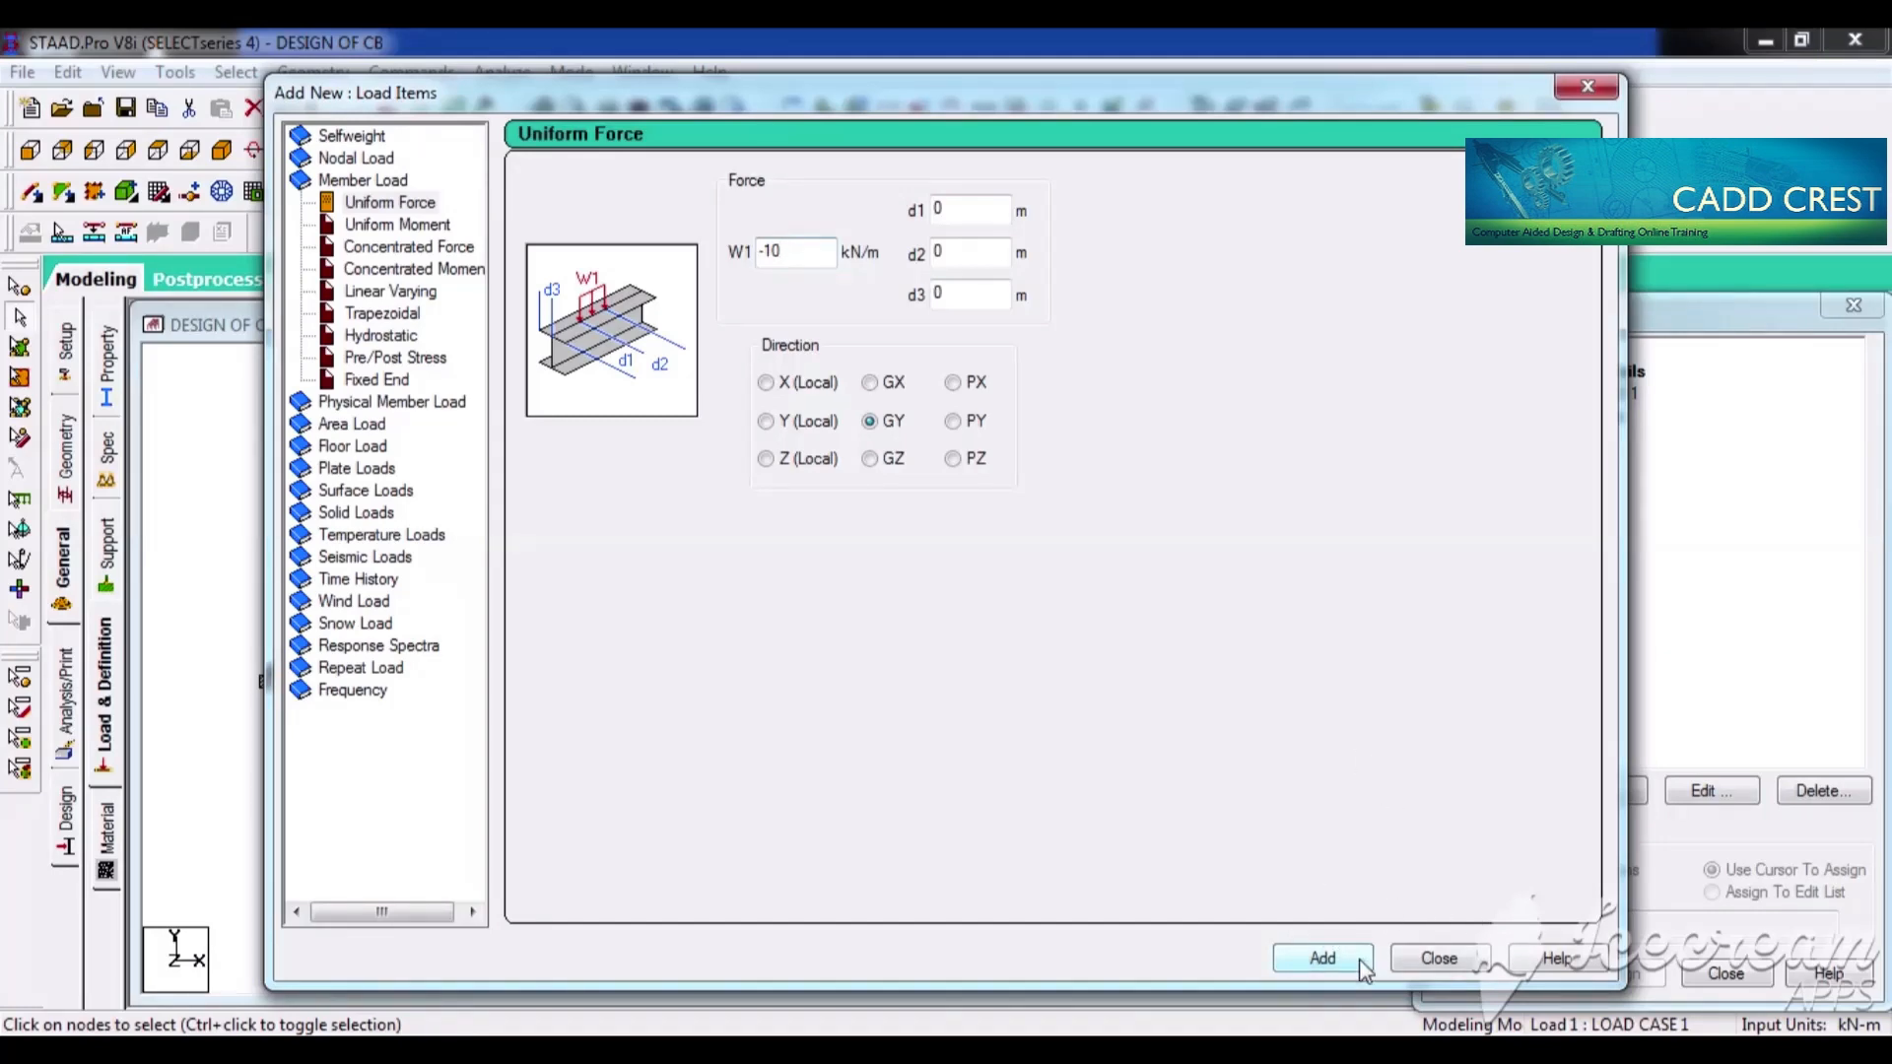
{"action": "left_click", "coordinate": [1323, 957]}
{"action": "left_click", "coordinate": [1438, 958]}
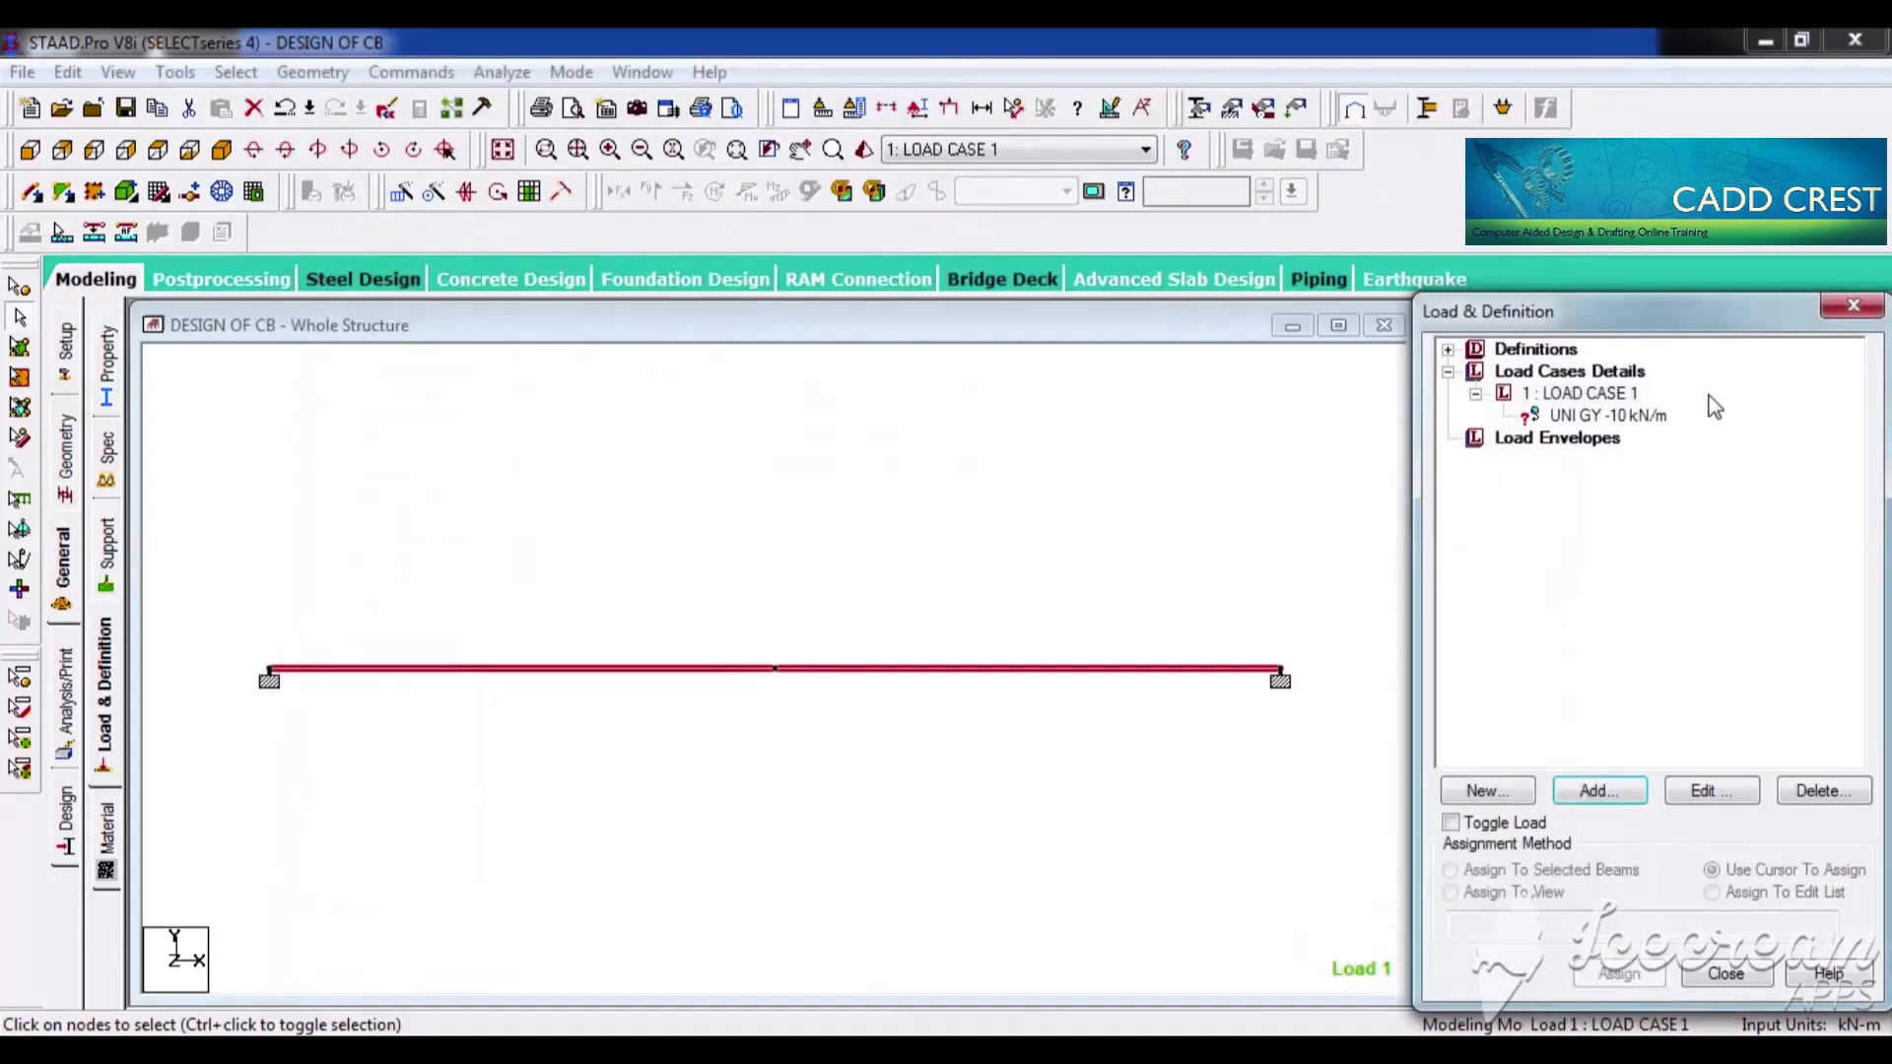
Assign the -10 kN/m uniform load to both selected beam spans
{"action": "left_click_drag", "start_coordinate": [229, 610], "coordinate": [1356, 715]}
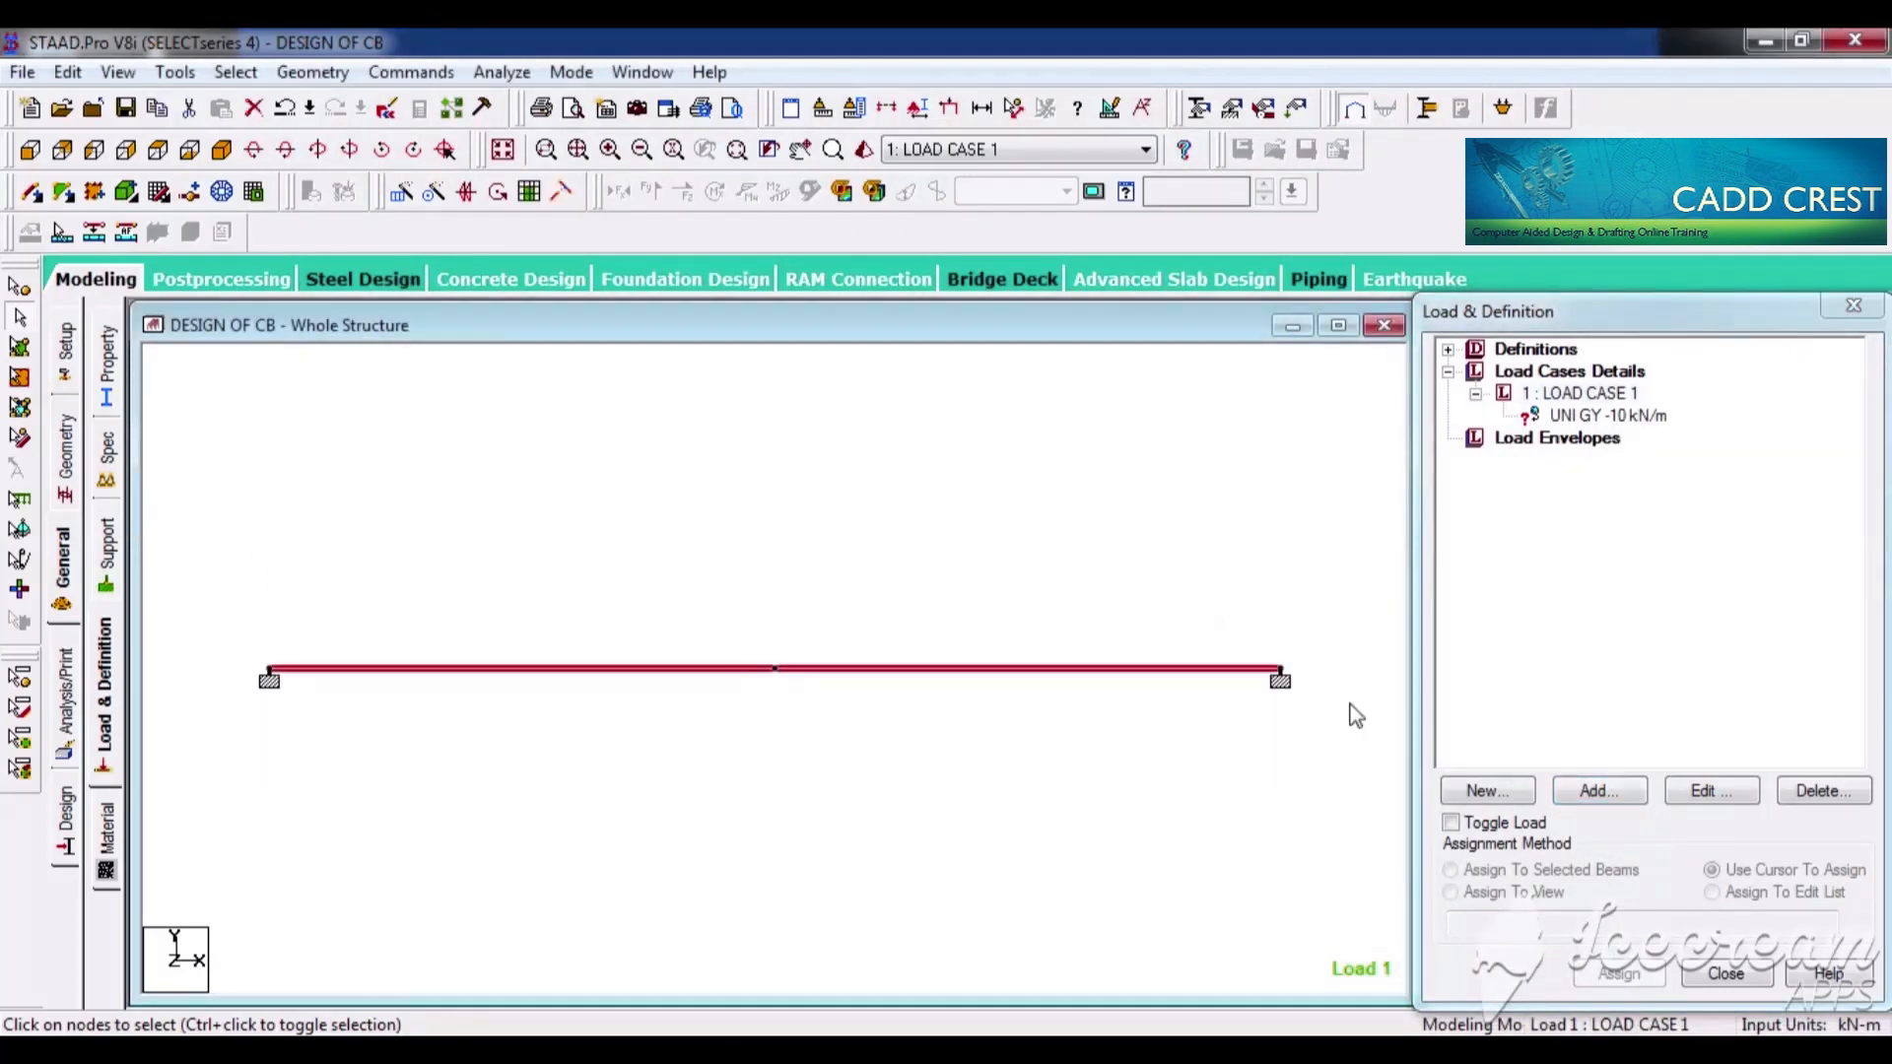
{"action": "left_click", "coordinate": [1618, 416]}
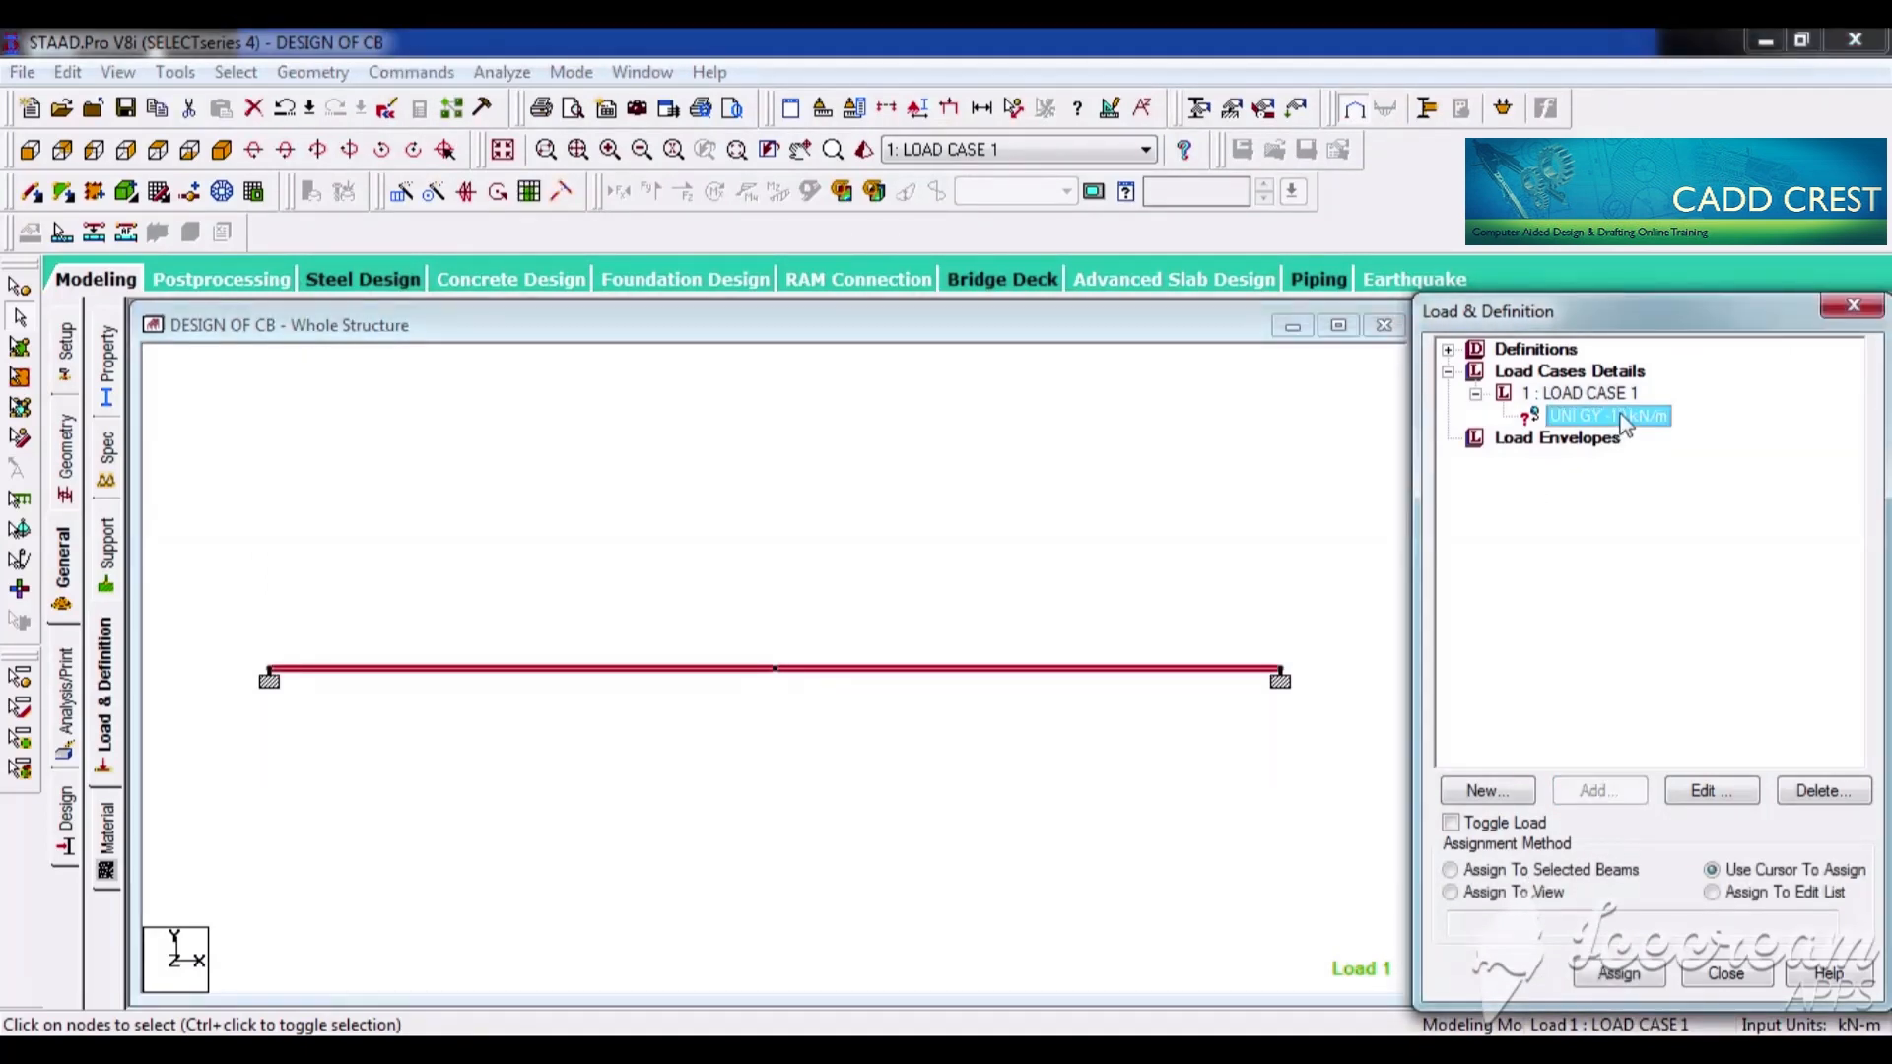
{"action": "left_click", "coordinate": [1499, 873]}
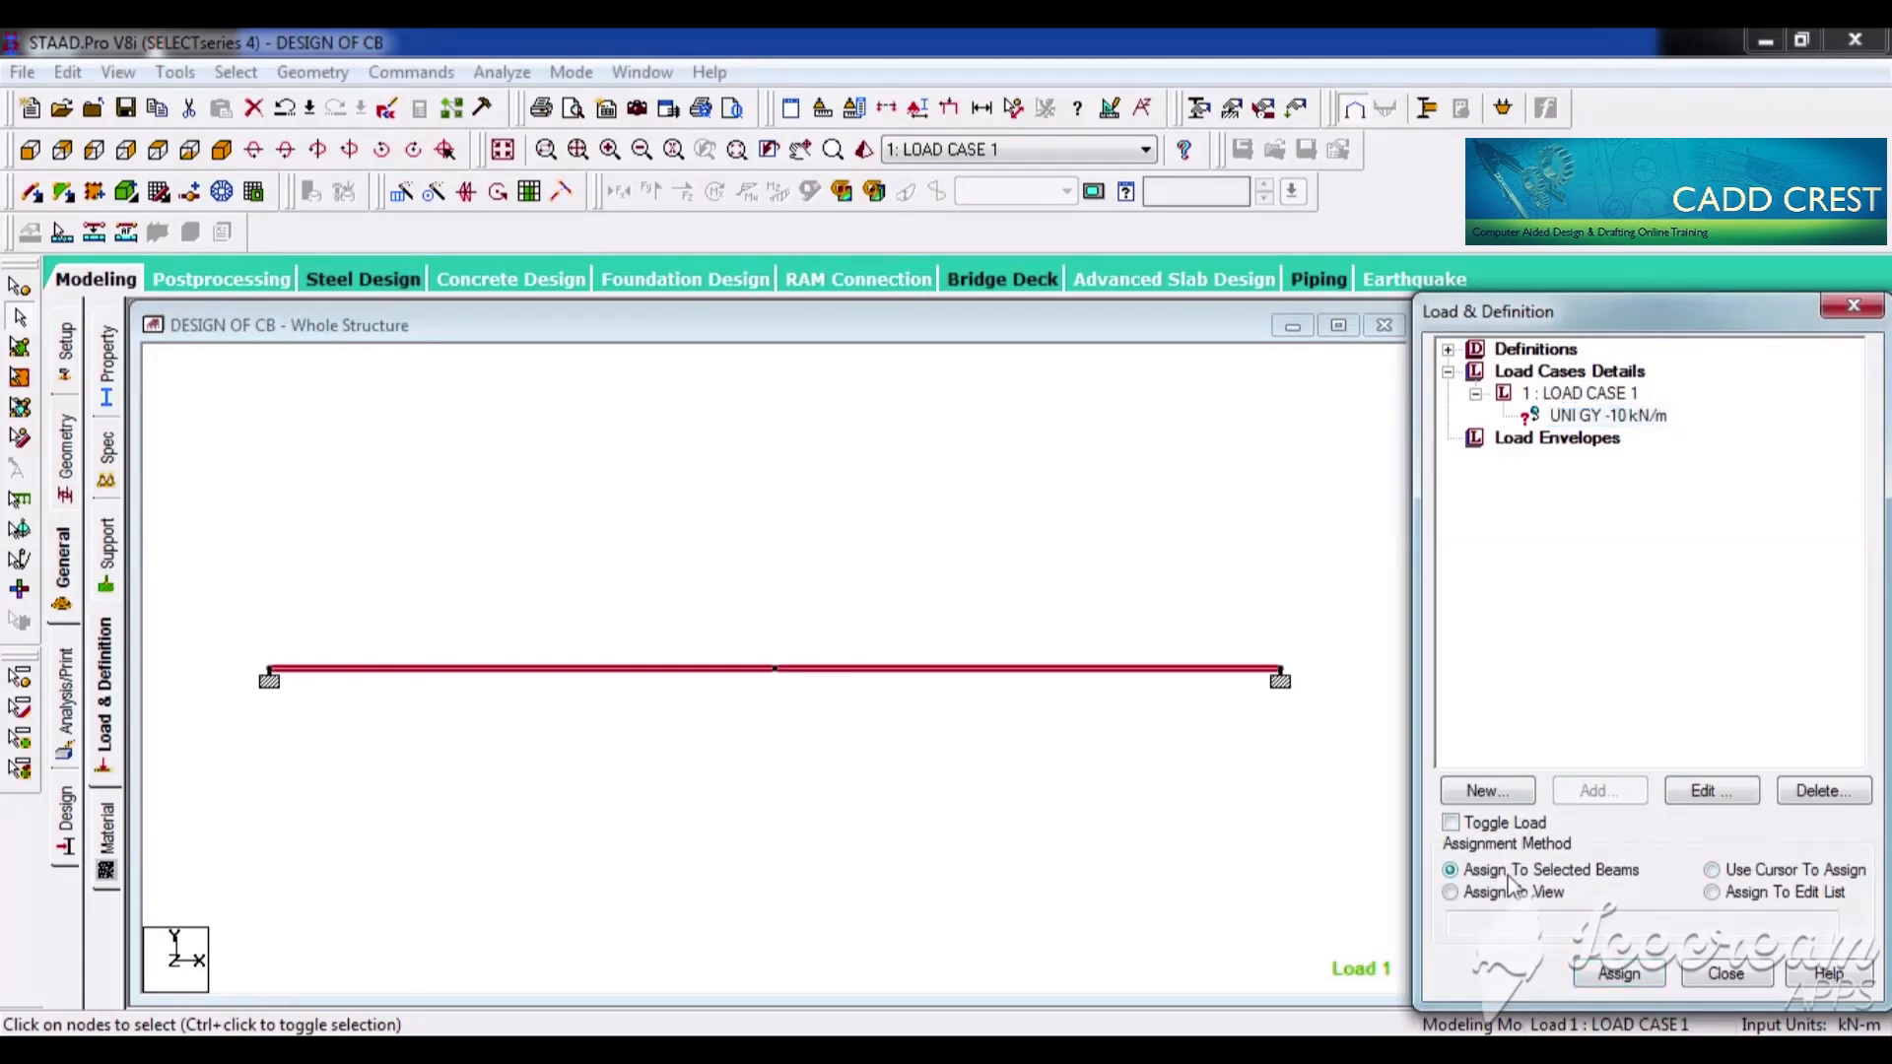
{"action": "left_click", "coordinate": [1616, 975]}
{"action": "left_click", "coordinate": [1675, 722]}
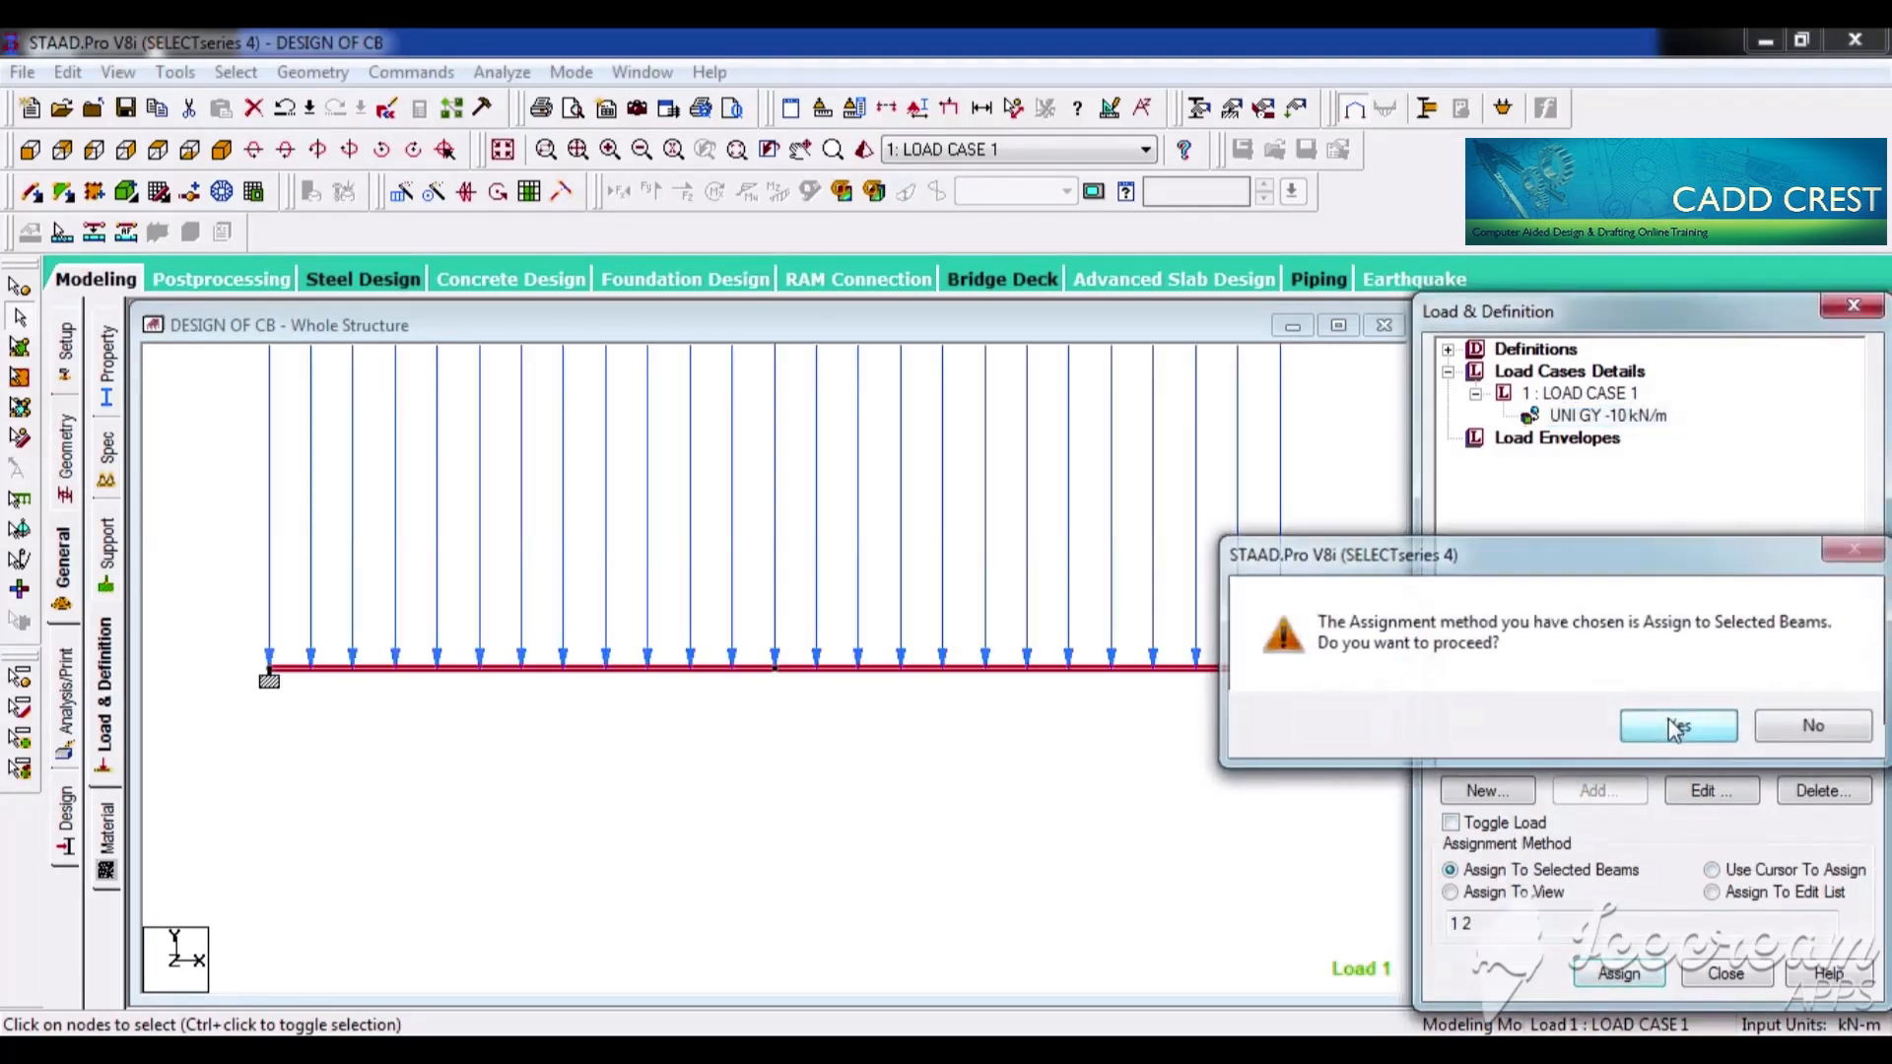
Set the distributed force display scale to 20 kN/m per m in the diagram settings, with changes applied immediately
{"action": "right_click", "coordinate": [1064, 770]}
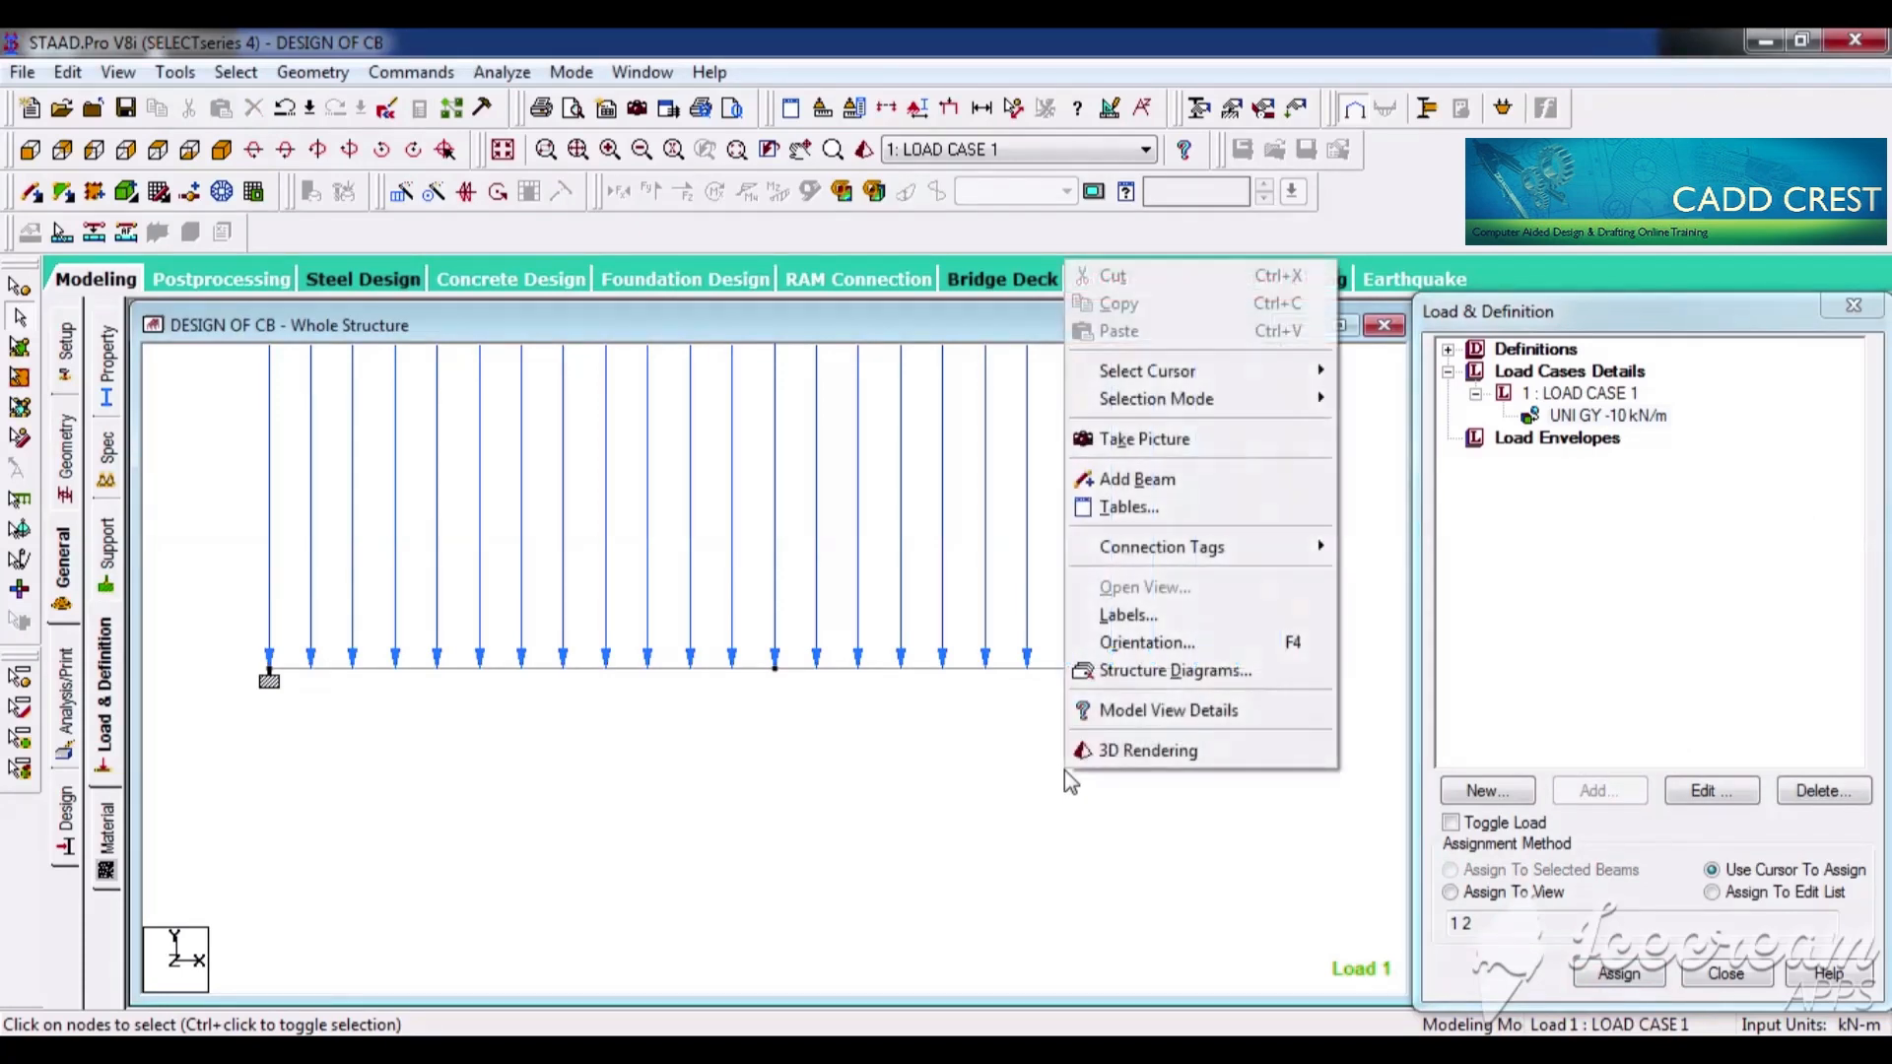
{"action": "left_click", "coordinate": [1164, 613]}
{"action": "left_click", "coordinate": [1064, 171]}
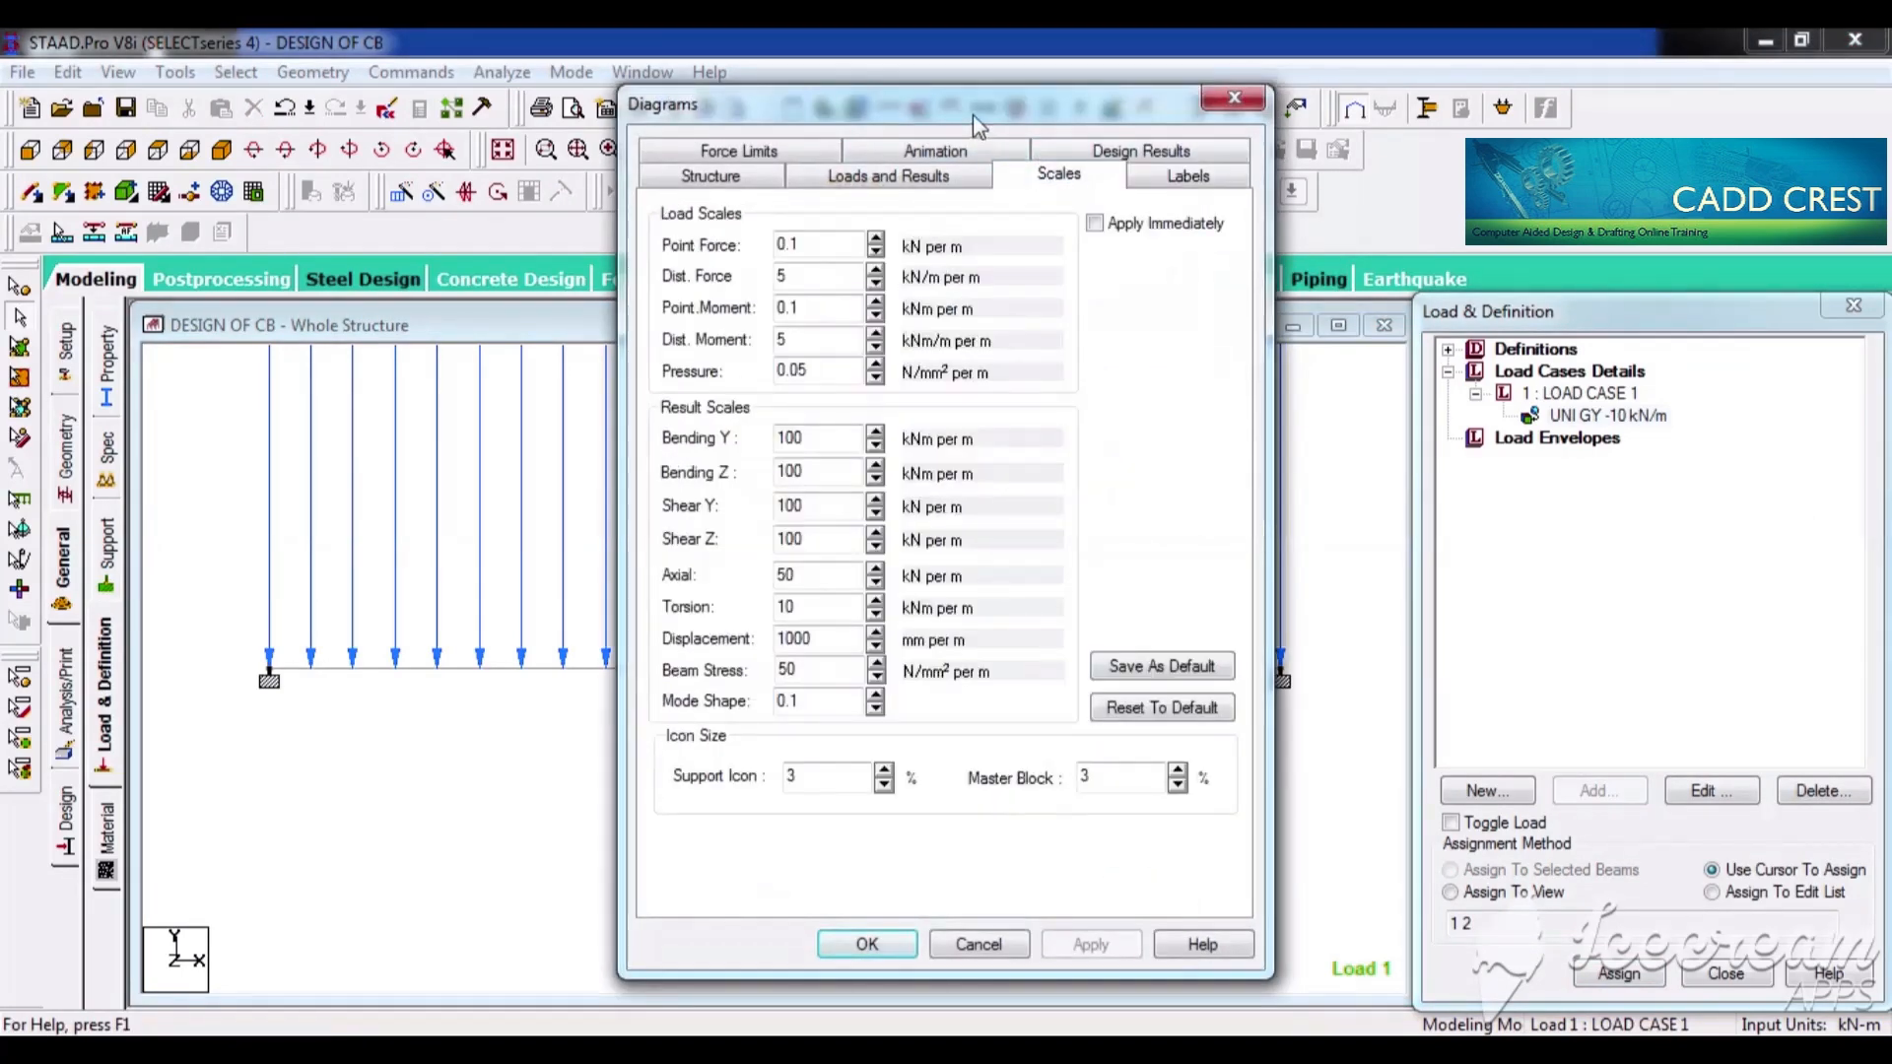
{"action": "left_click_drag", "start_coordinate": [980, 124], "coordinate": [1492, 103]}
{"action": "left_click", "coordinate": [1611, 212]}
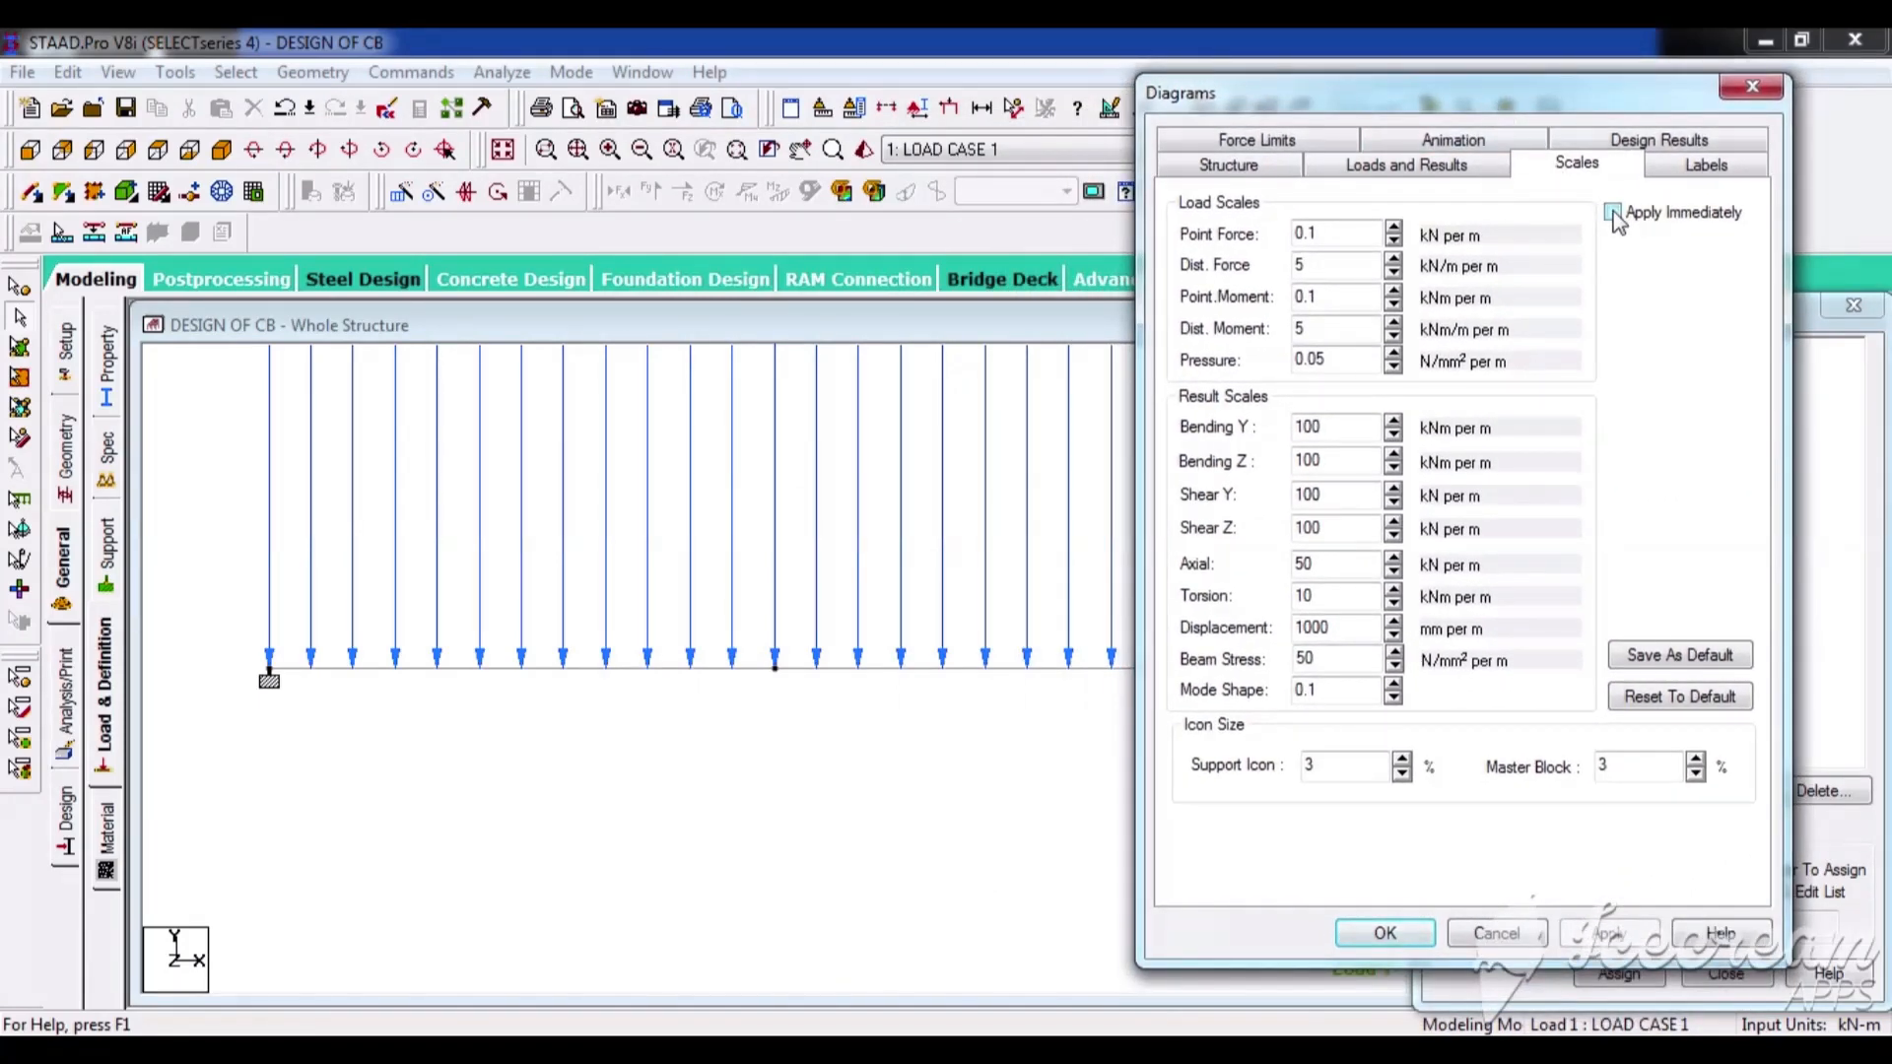
{"action": "left_click", "coordinate": [1395, 258]}
{"action": "left_click", "coordinate": [1395, 258]}
{"action": "left_click", "coordinate": [1395, 258]}
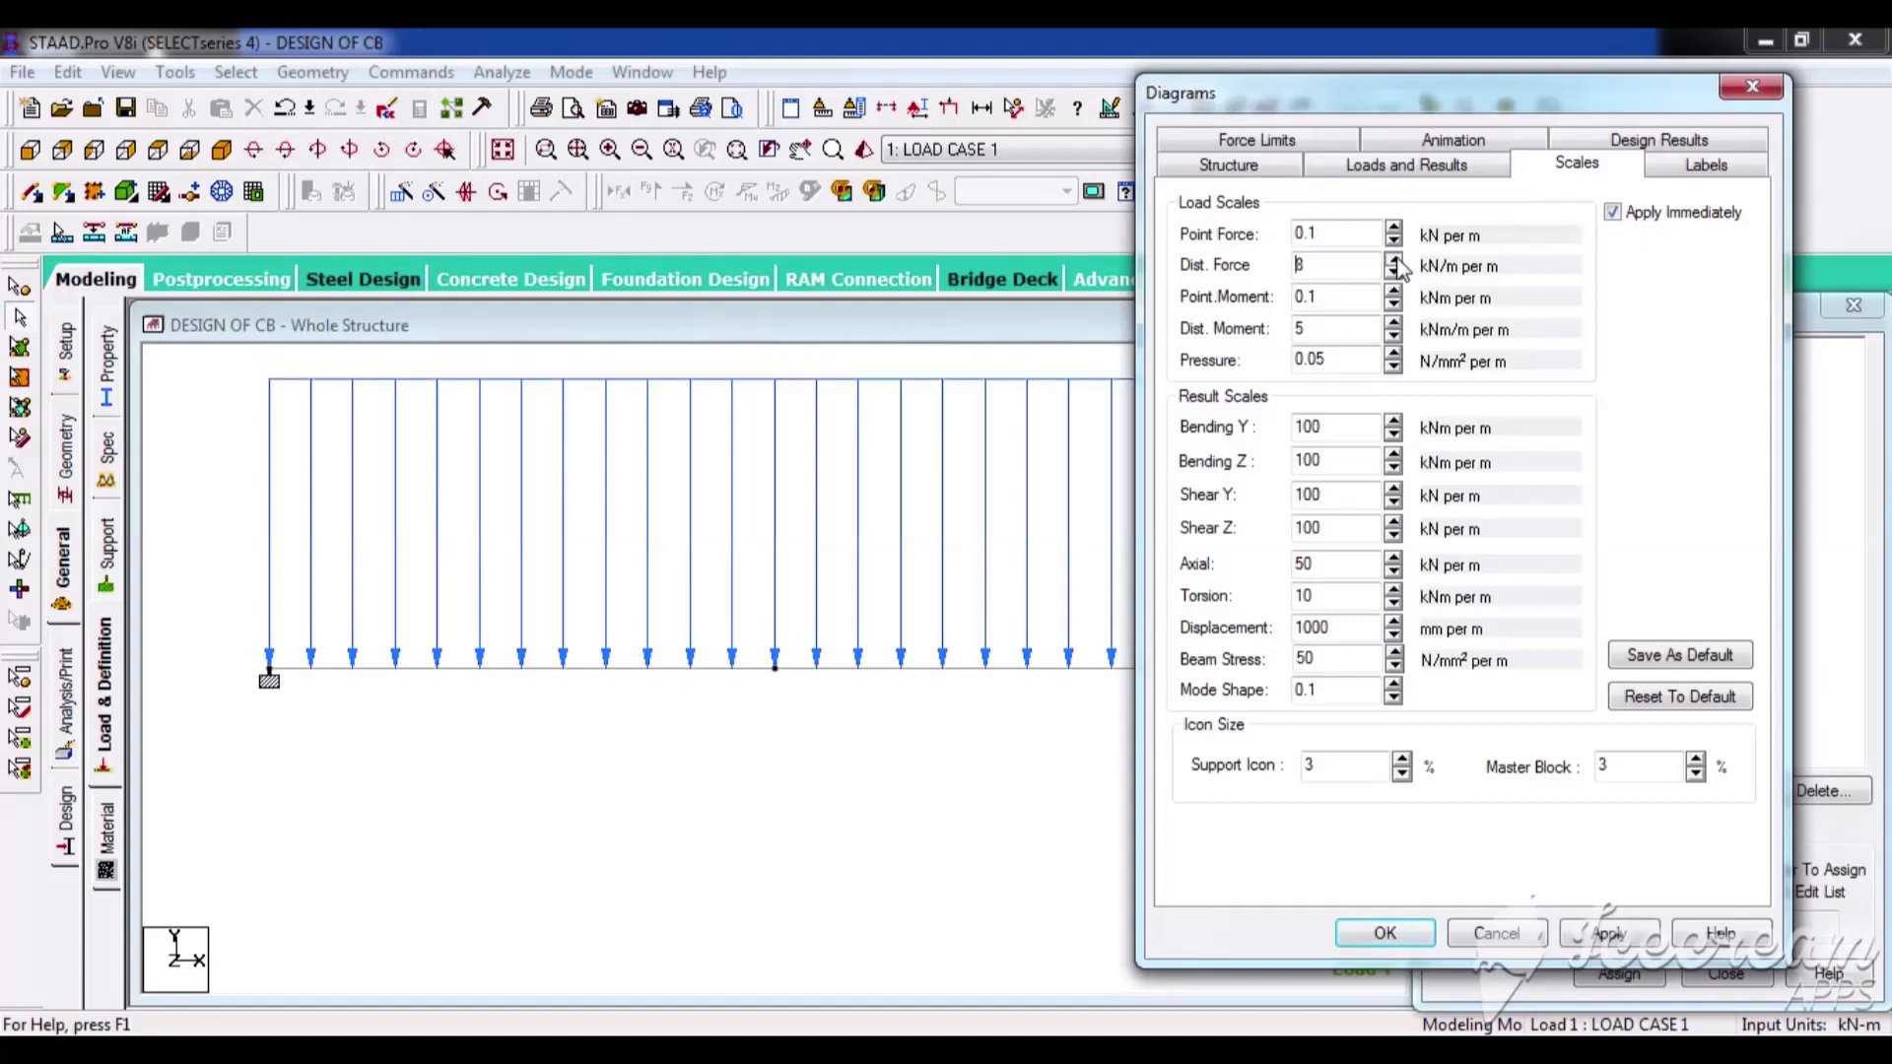
{"action": "left_click", "coordinate": [1395, 258]}
{"action": "left_click", "coordinate": [1395, 258]}
{"action": "left_click", "coordinate": [1395, 258]}
{"action": "left_click", "coordinate": [1395, 259]}
{"action": "left_click", "coordinate": [1395, 259]}
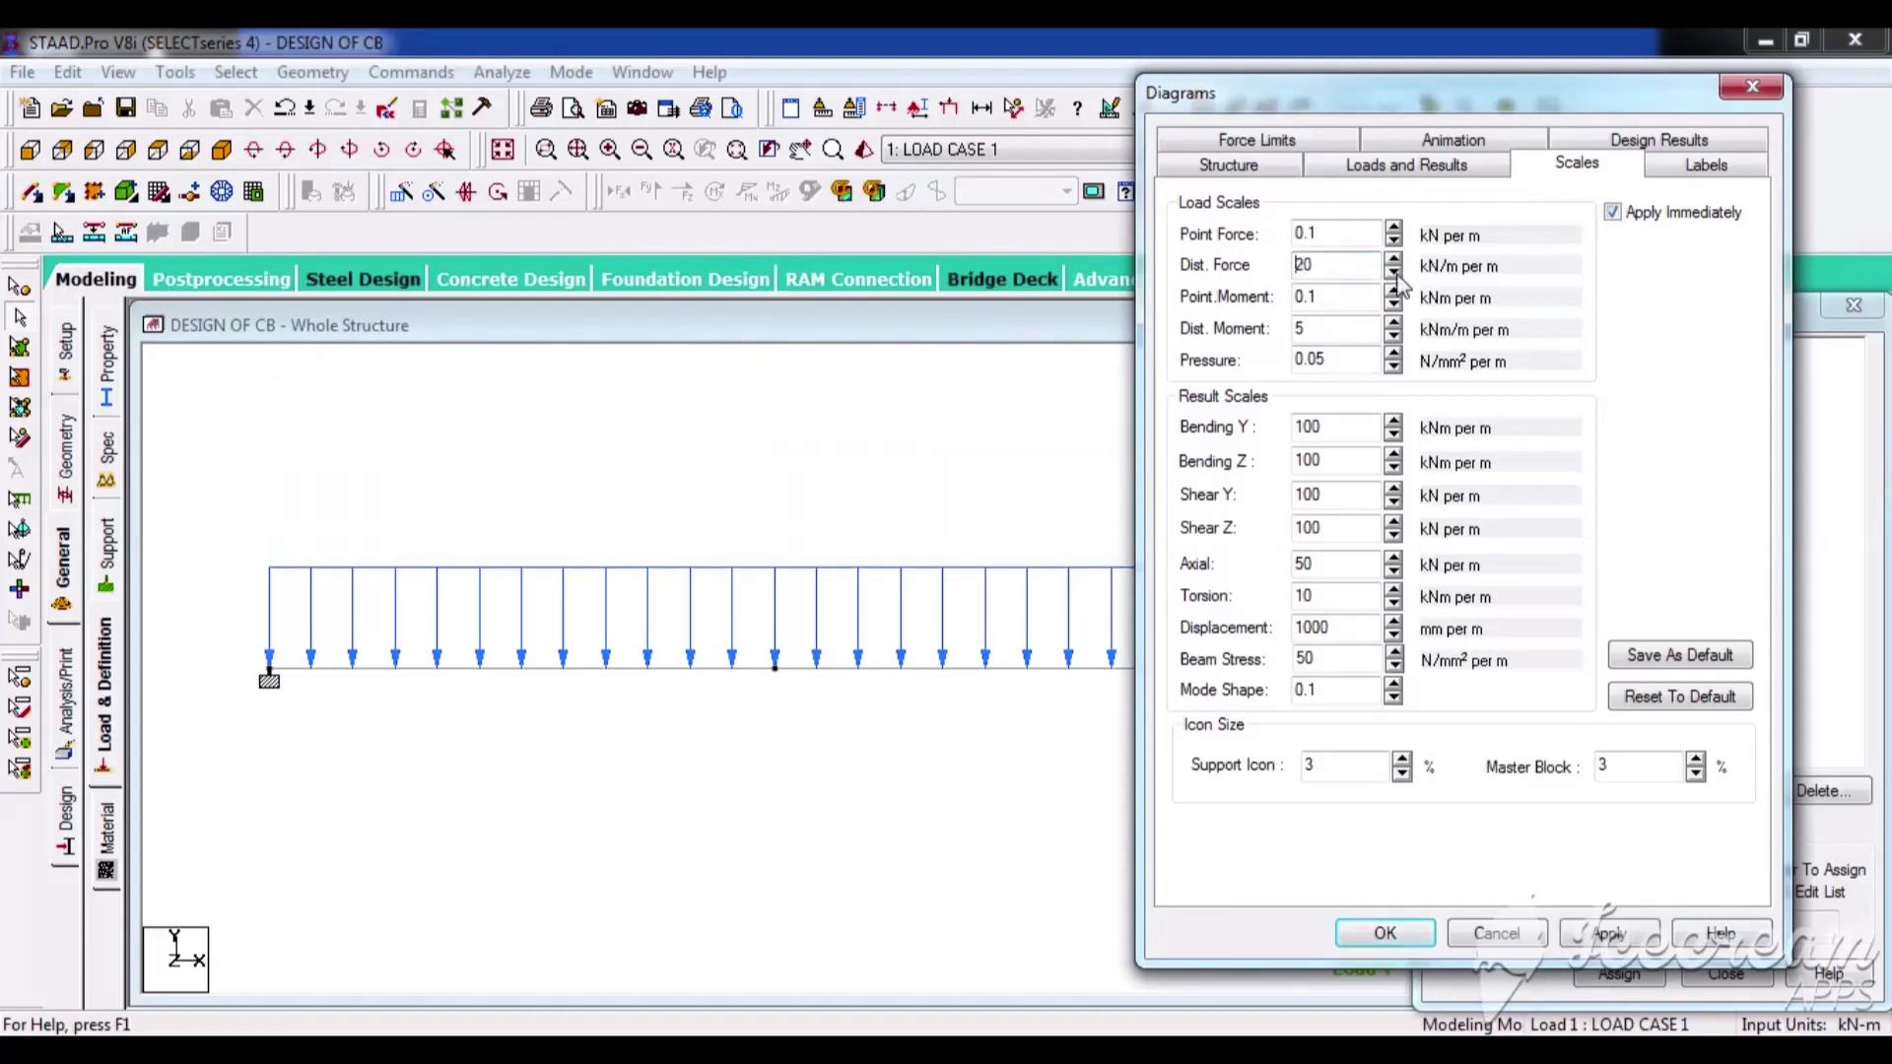
{"action": "left_click", "coordinate": [1390, 932]}
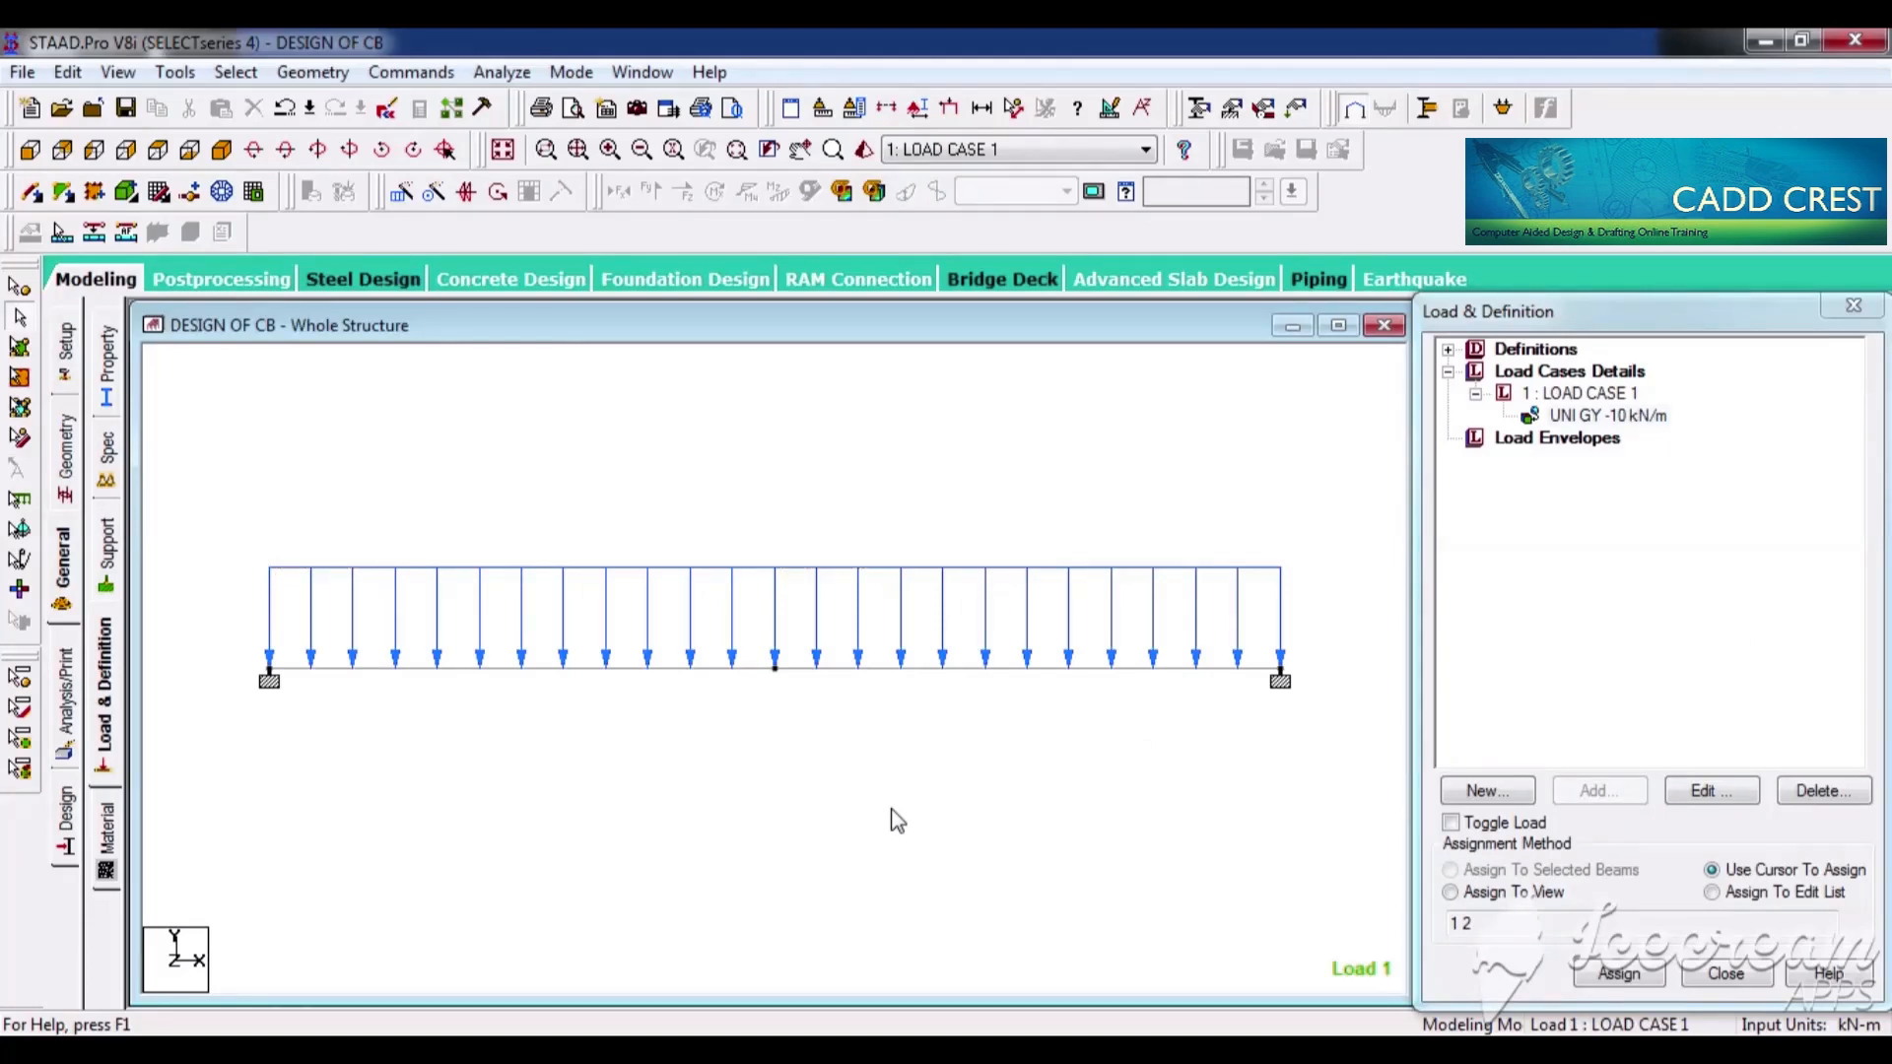
Add a Perform Analysis command with the No Print option
{"action": "left_click", "coordinate": [76, 722]}
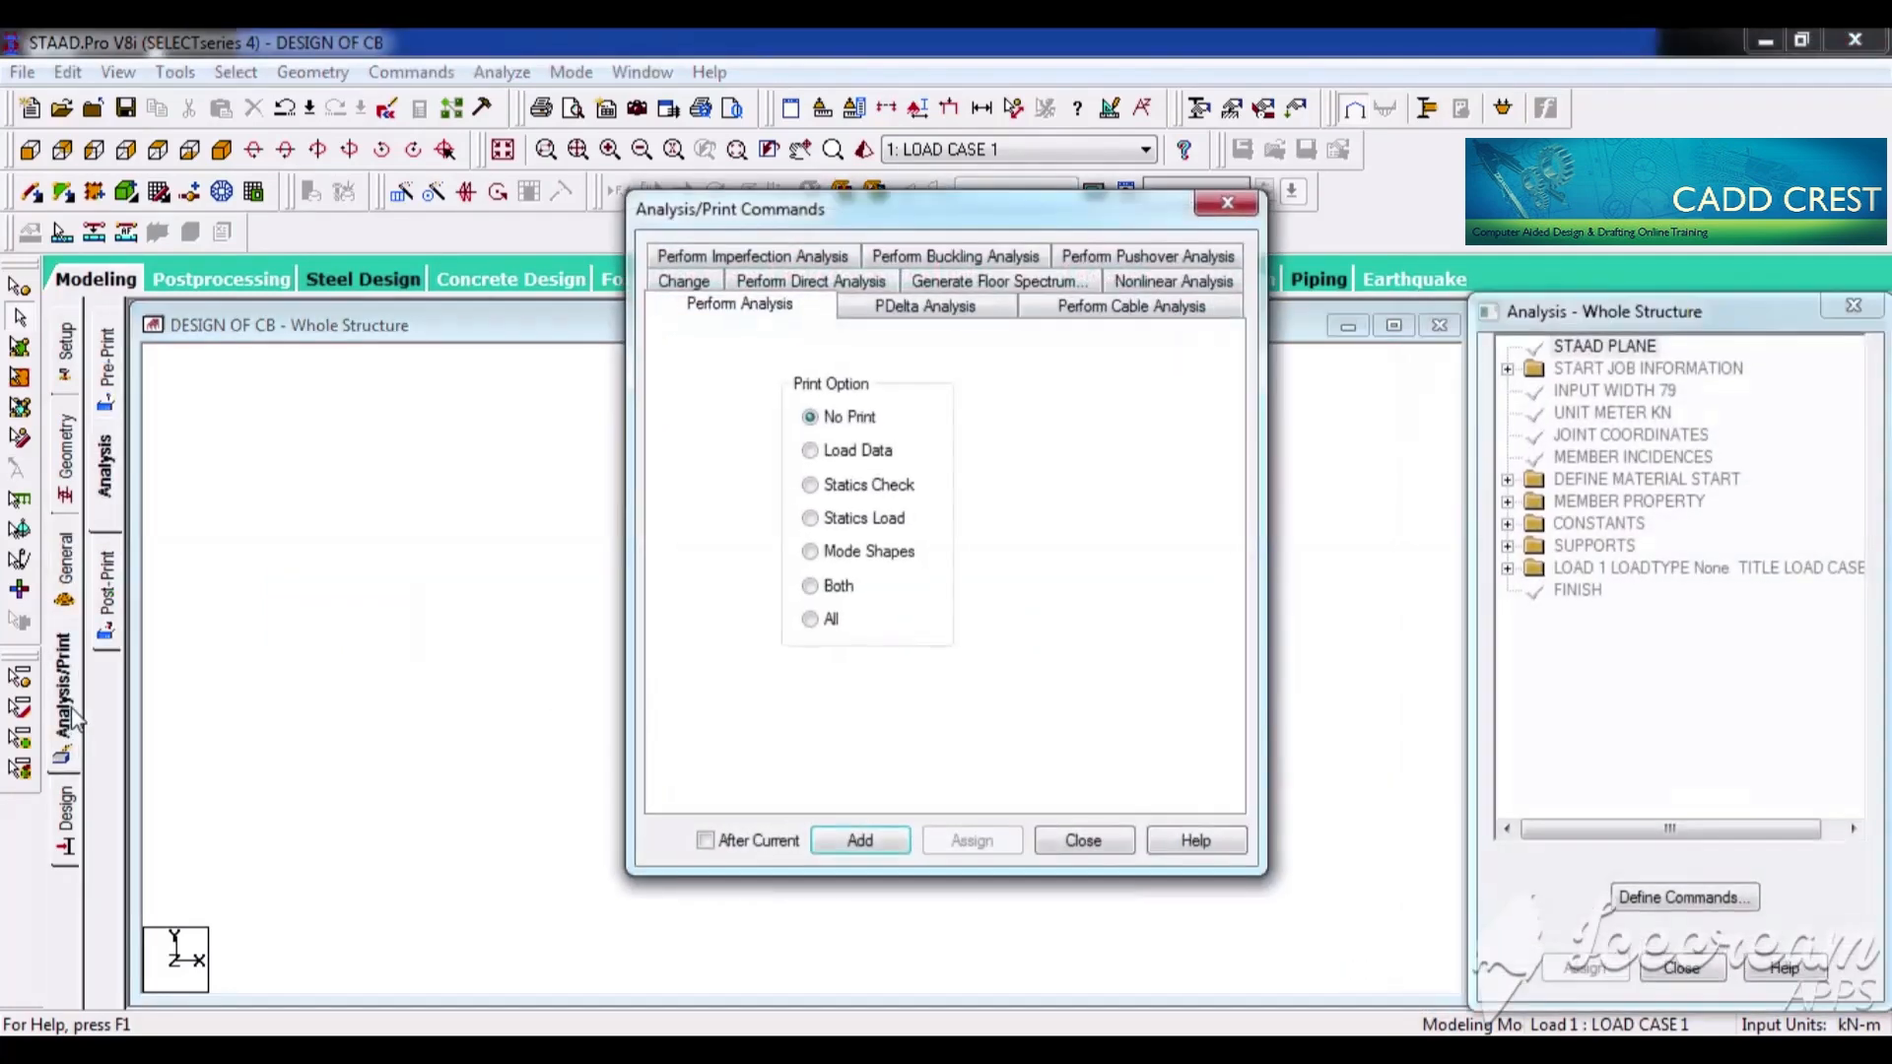
{"action": "left_click", "coordinate": [893, 849]}
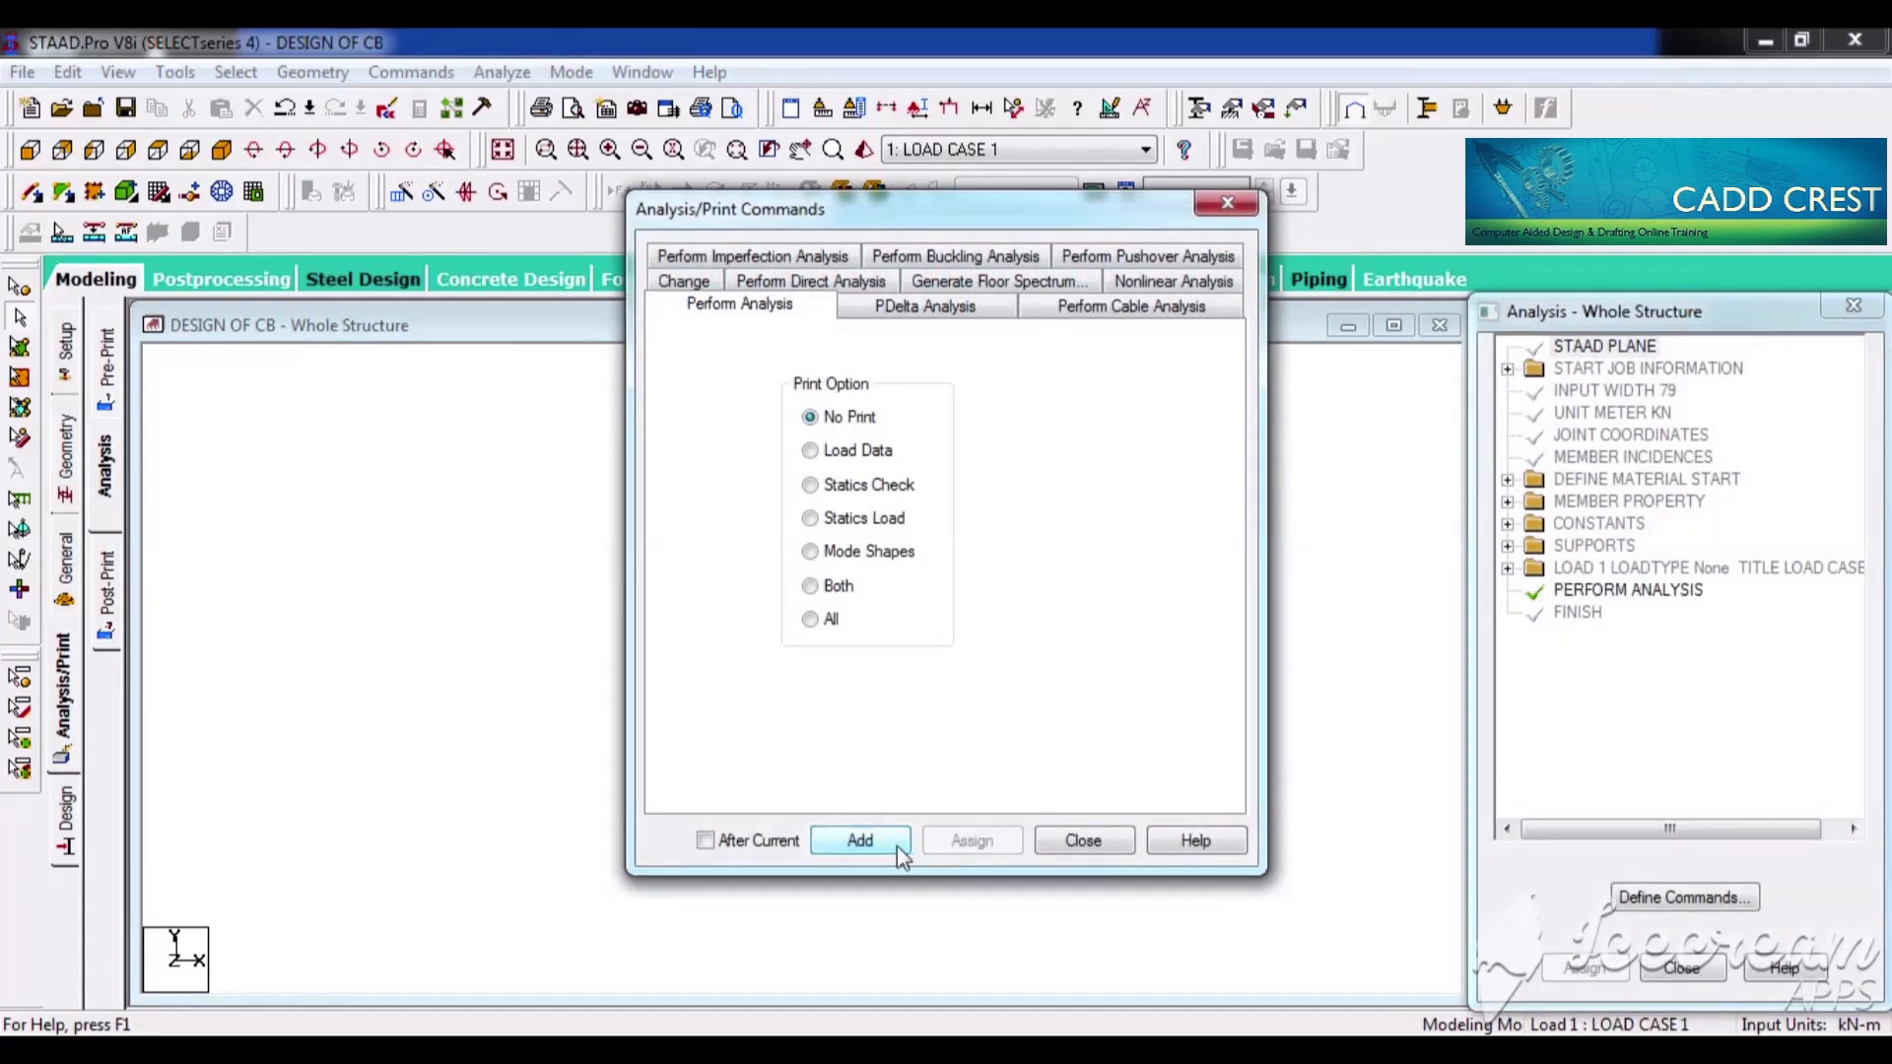
{"action": "left_click", "coordinate": [1087, 839]}
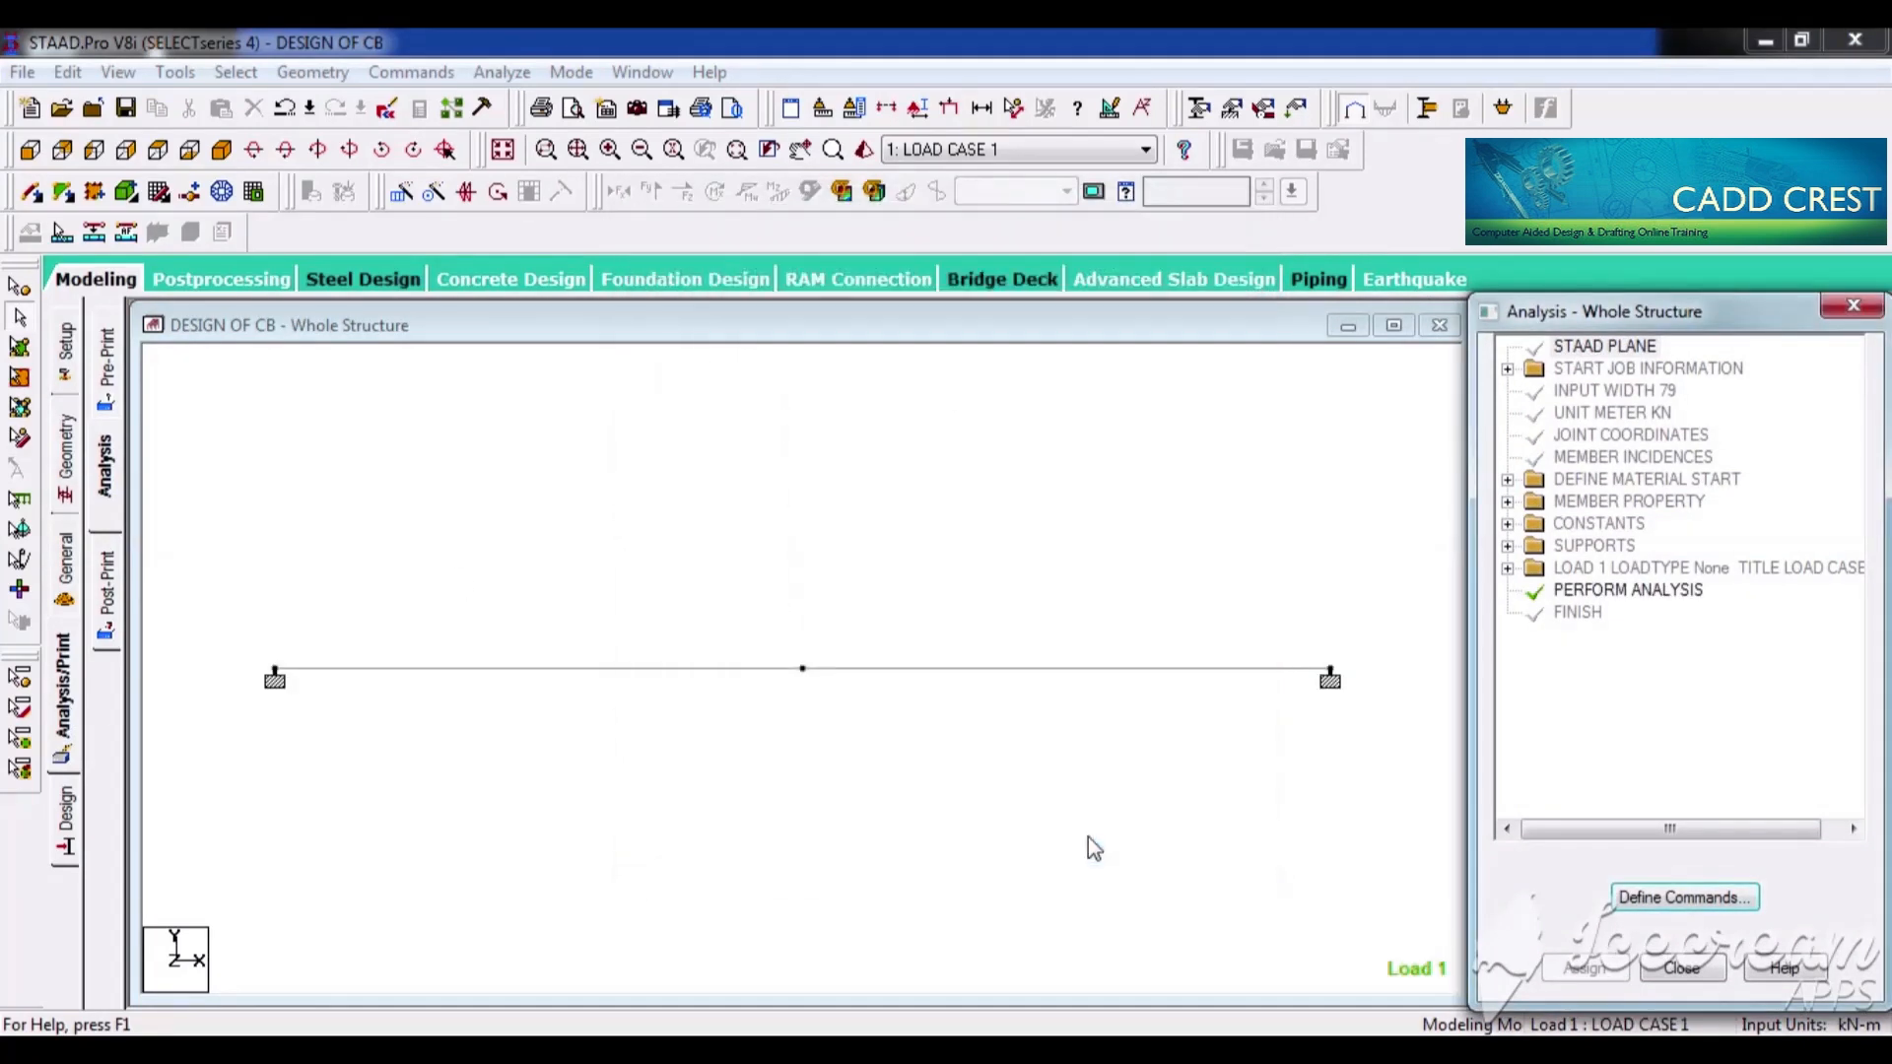
Add a post-analysis print command for the Analysis Results and check its place in the command list
{"action": "left_click", "coordinate": [116, 595]}
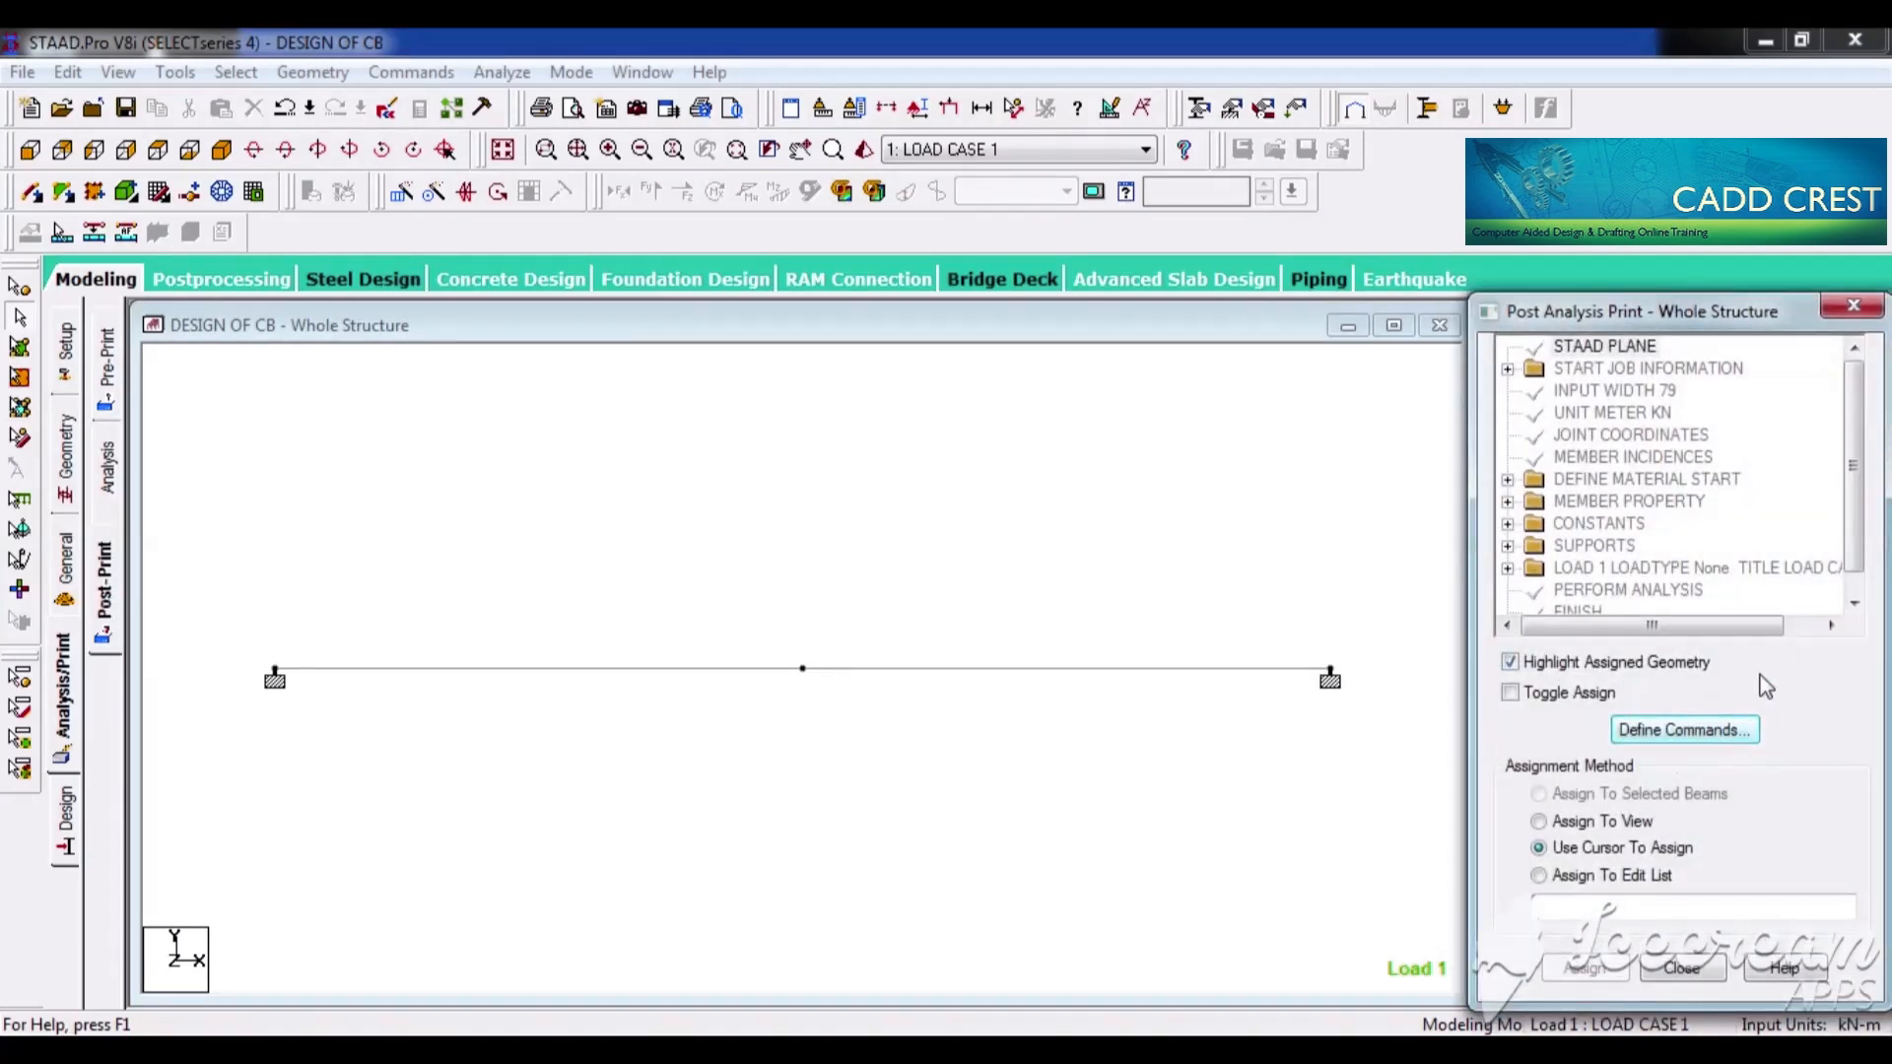
{"action": "left_click", "coordinate": [1687, 730]}
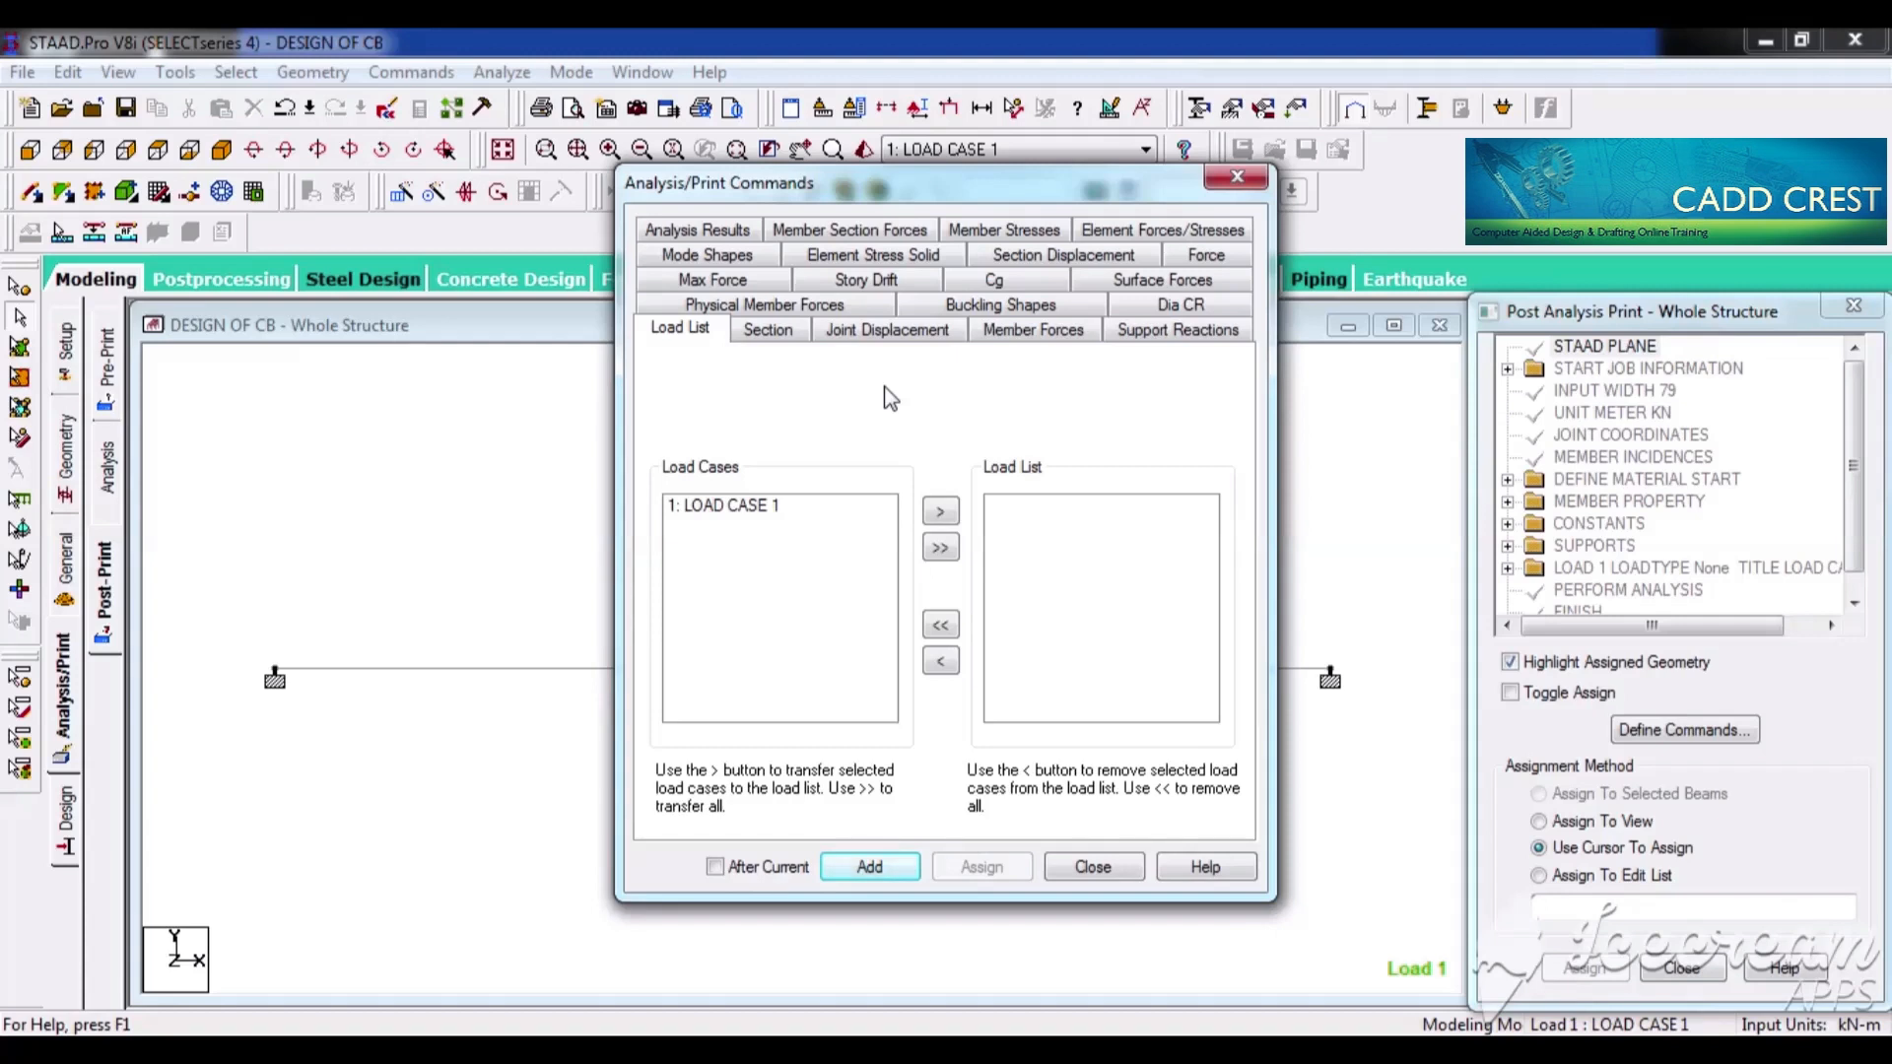
{"action": "left_click", "coordinate": [698, 230]}
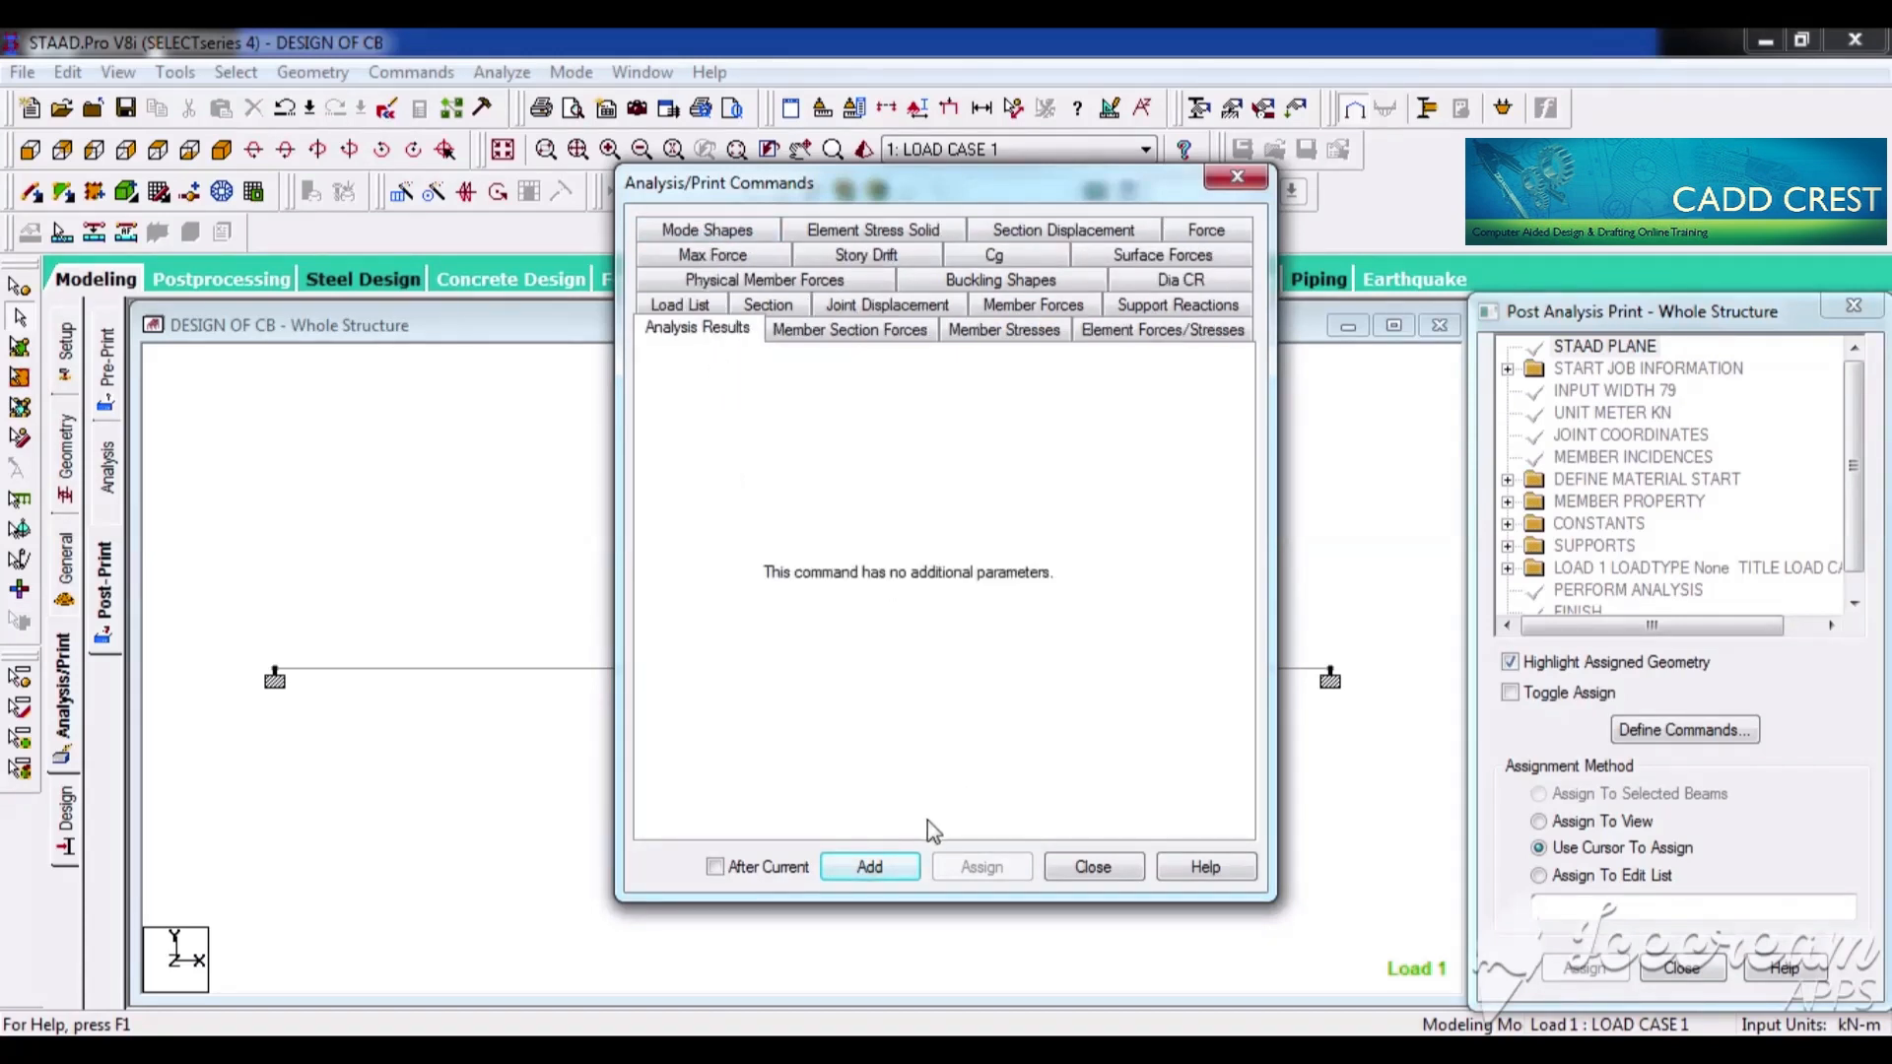
{"action": "left_click", "coordinate": [869, 866]}
{"action": "left_click", "coordinate": [1092, 866]}
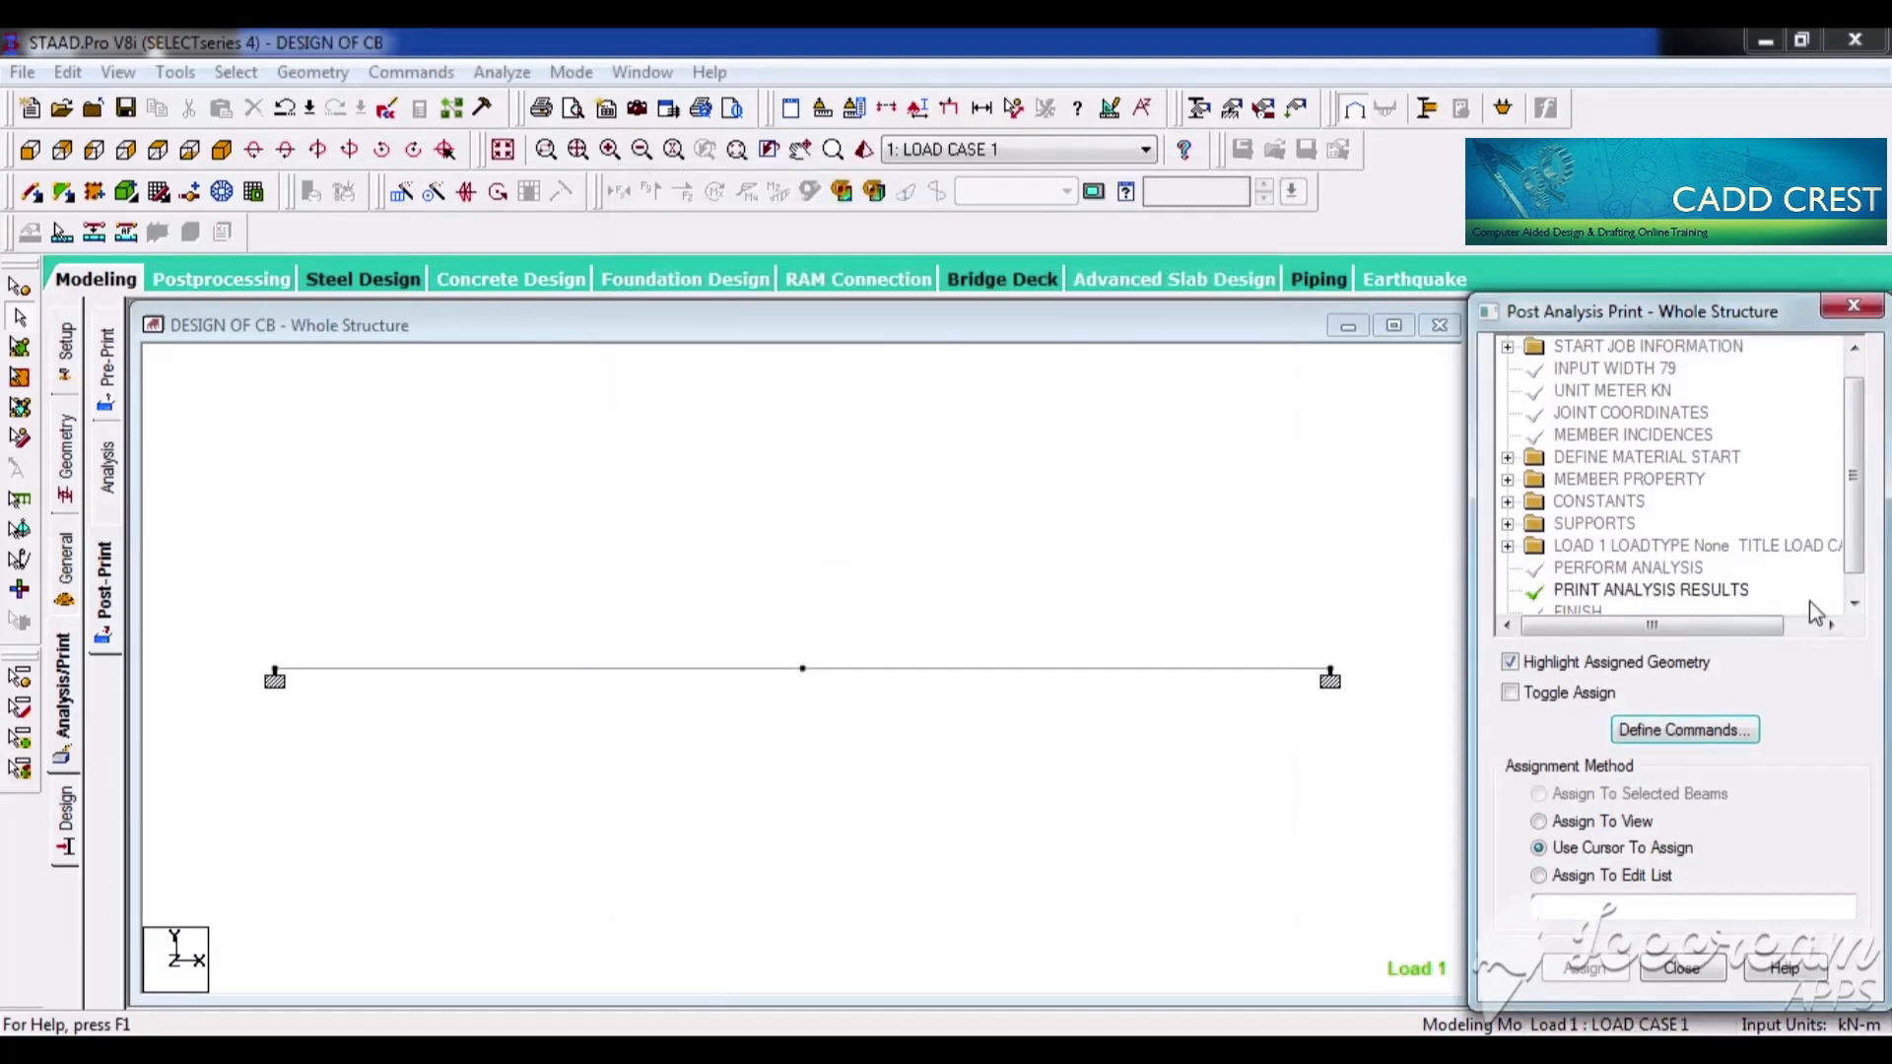
{"action": "left_click", "coordinate": [1855, 603]}
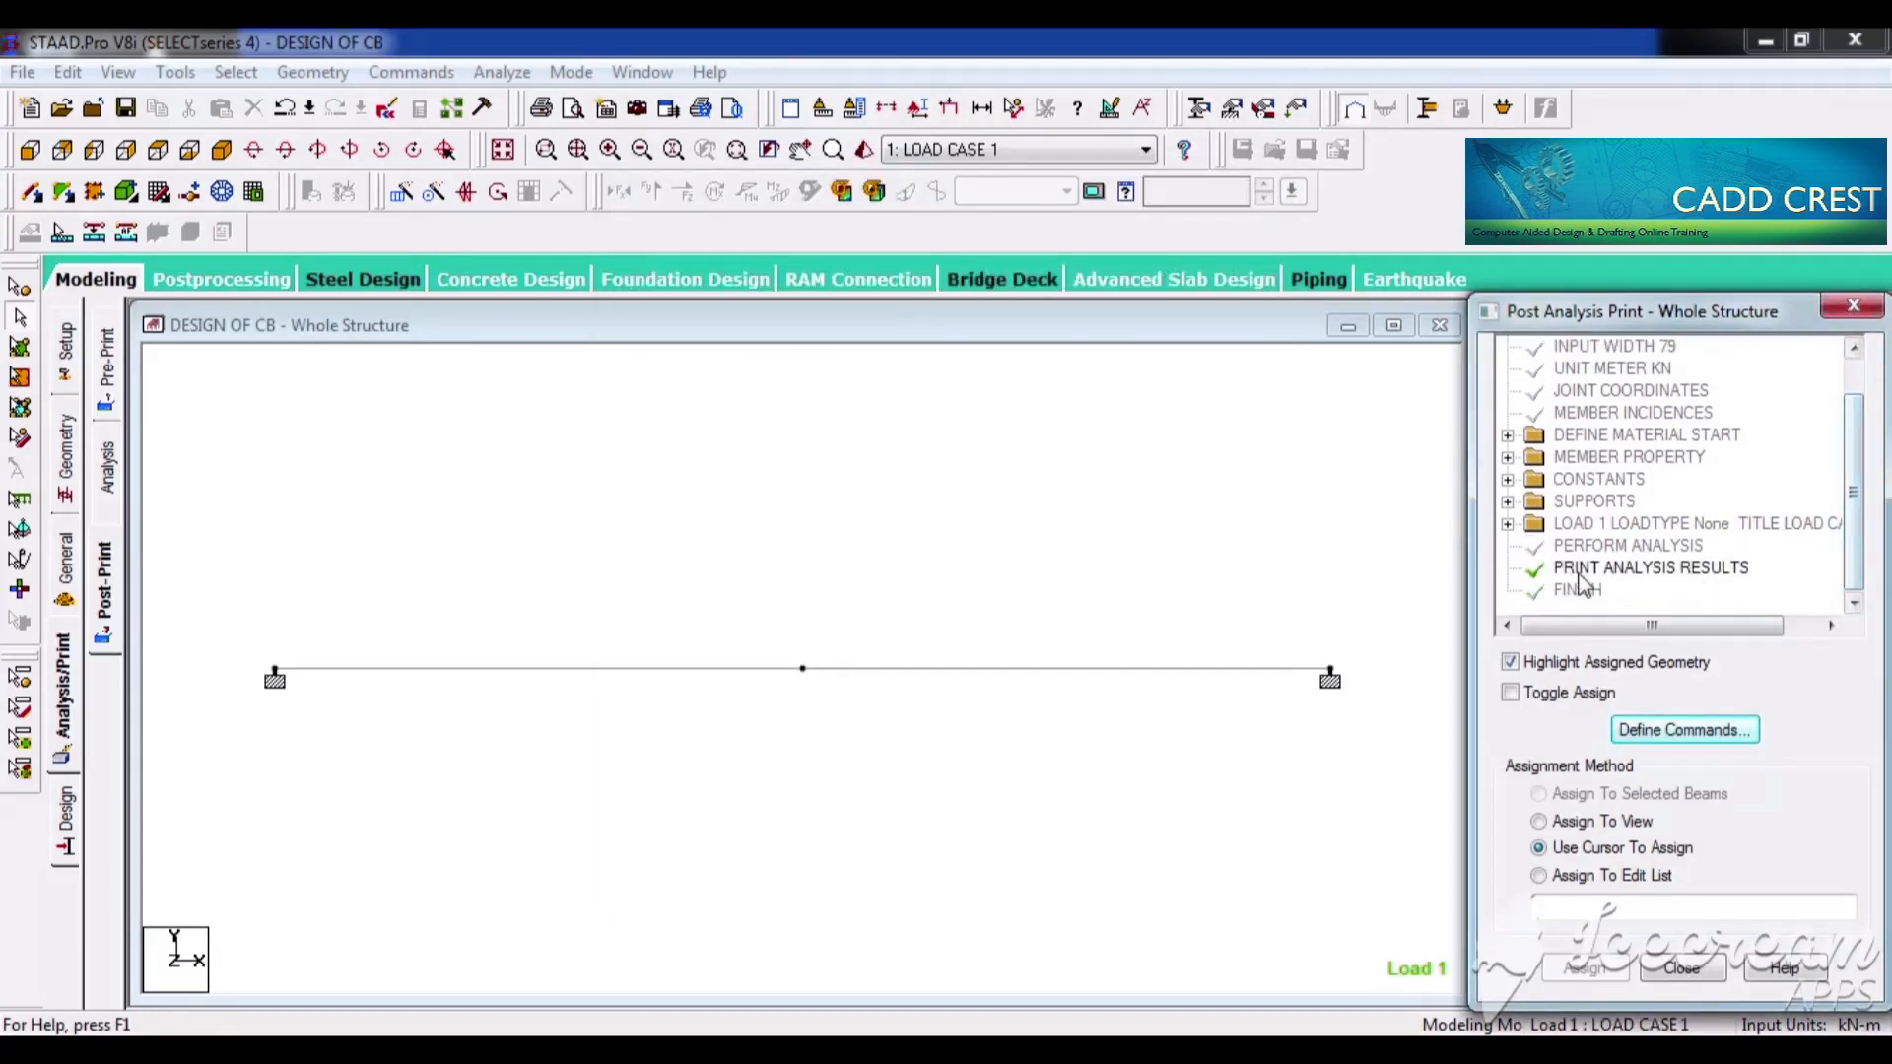
Switch to the Notepad notes and add the heading "ANALSIS RESULTS" below the loads line
{"action": "left_click", "coordinate": [1712, 570]}
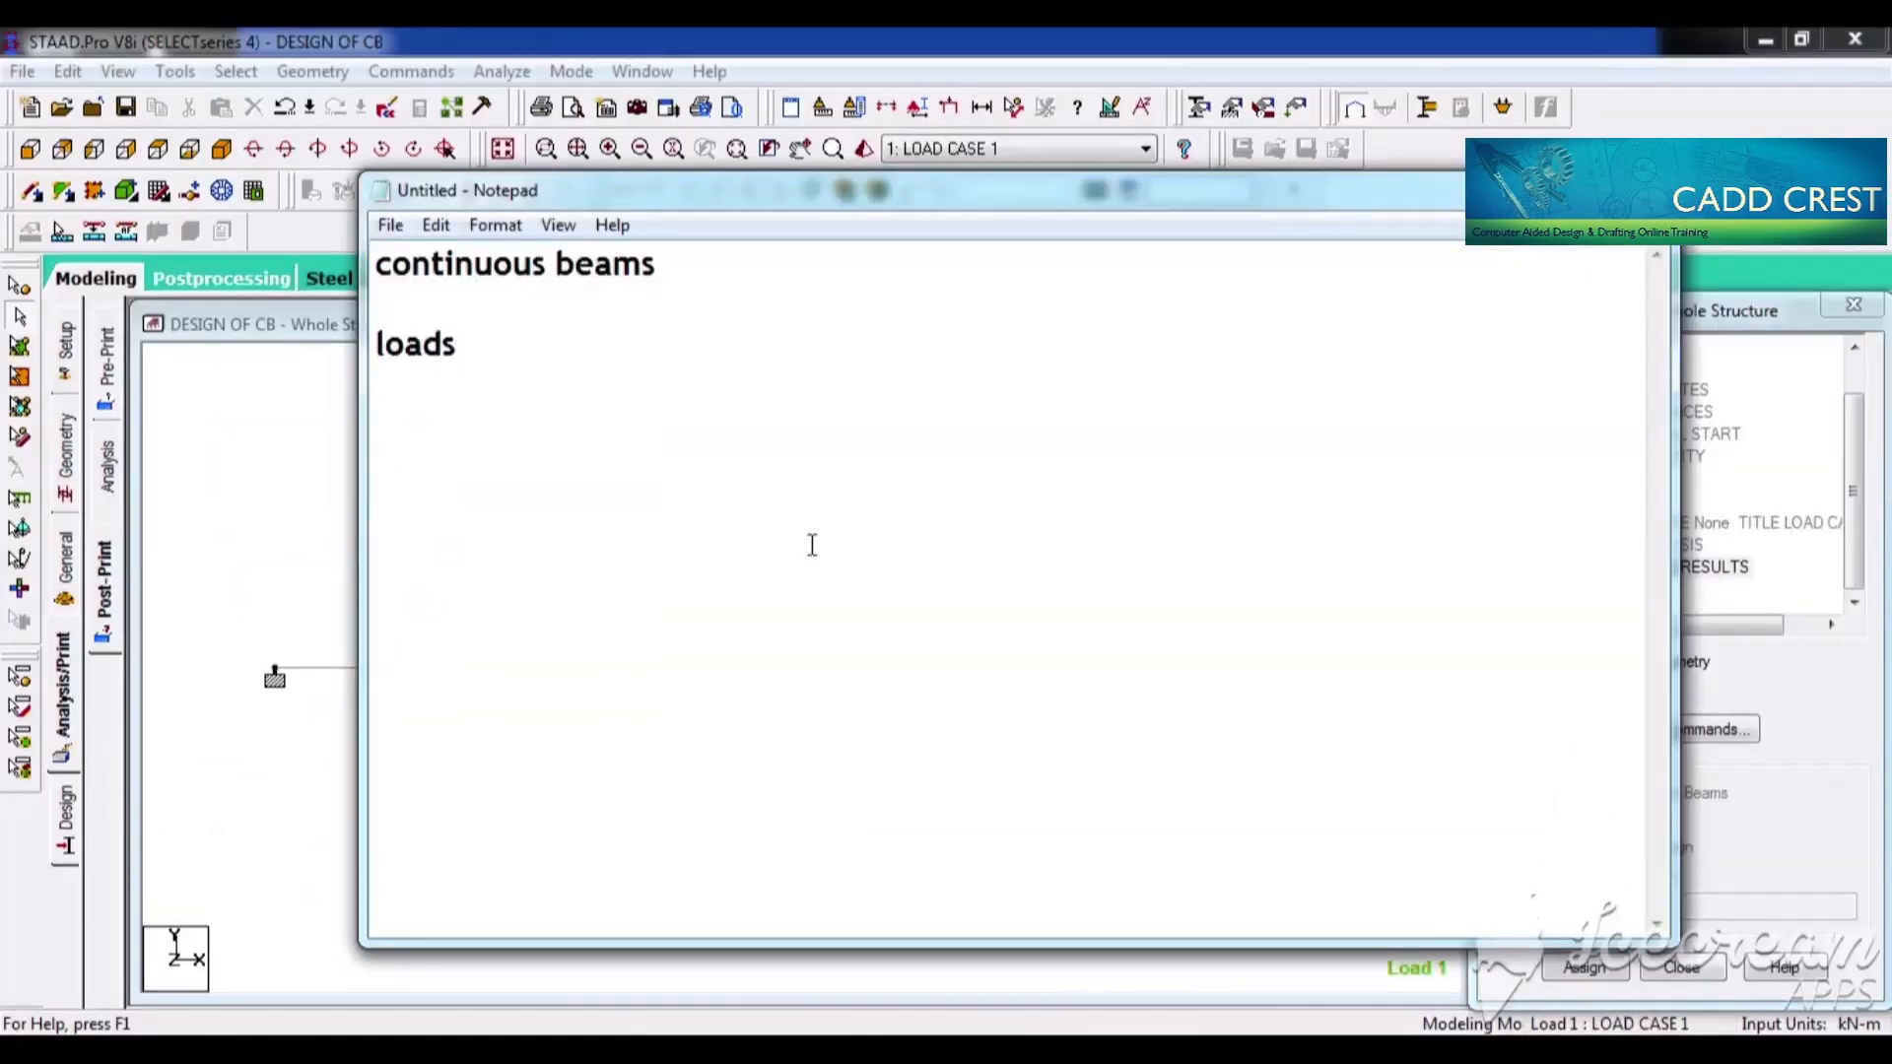
{"action": "type", "text": "ANALS"}
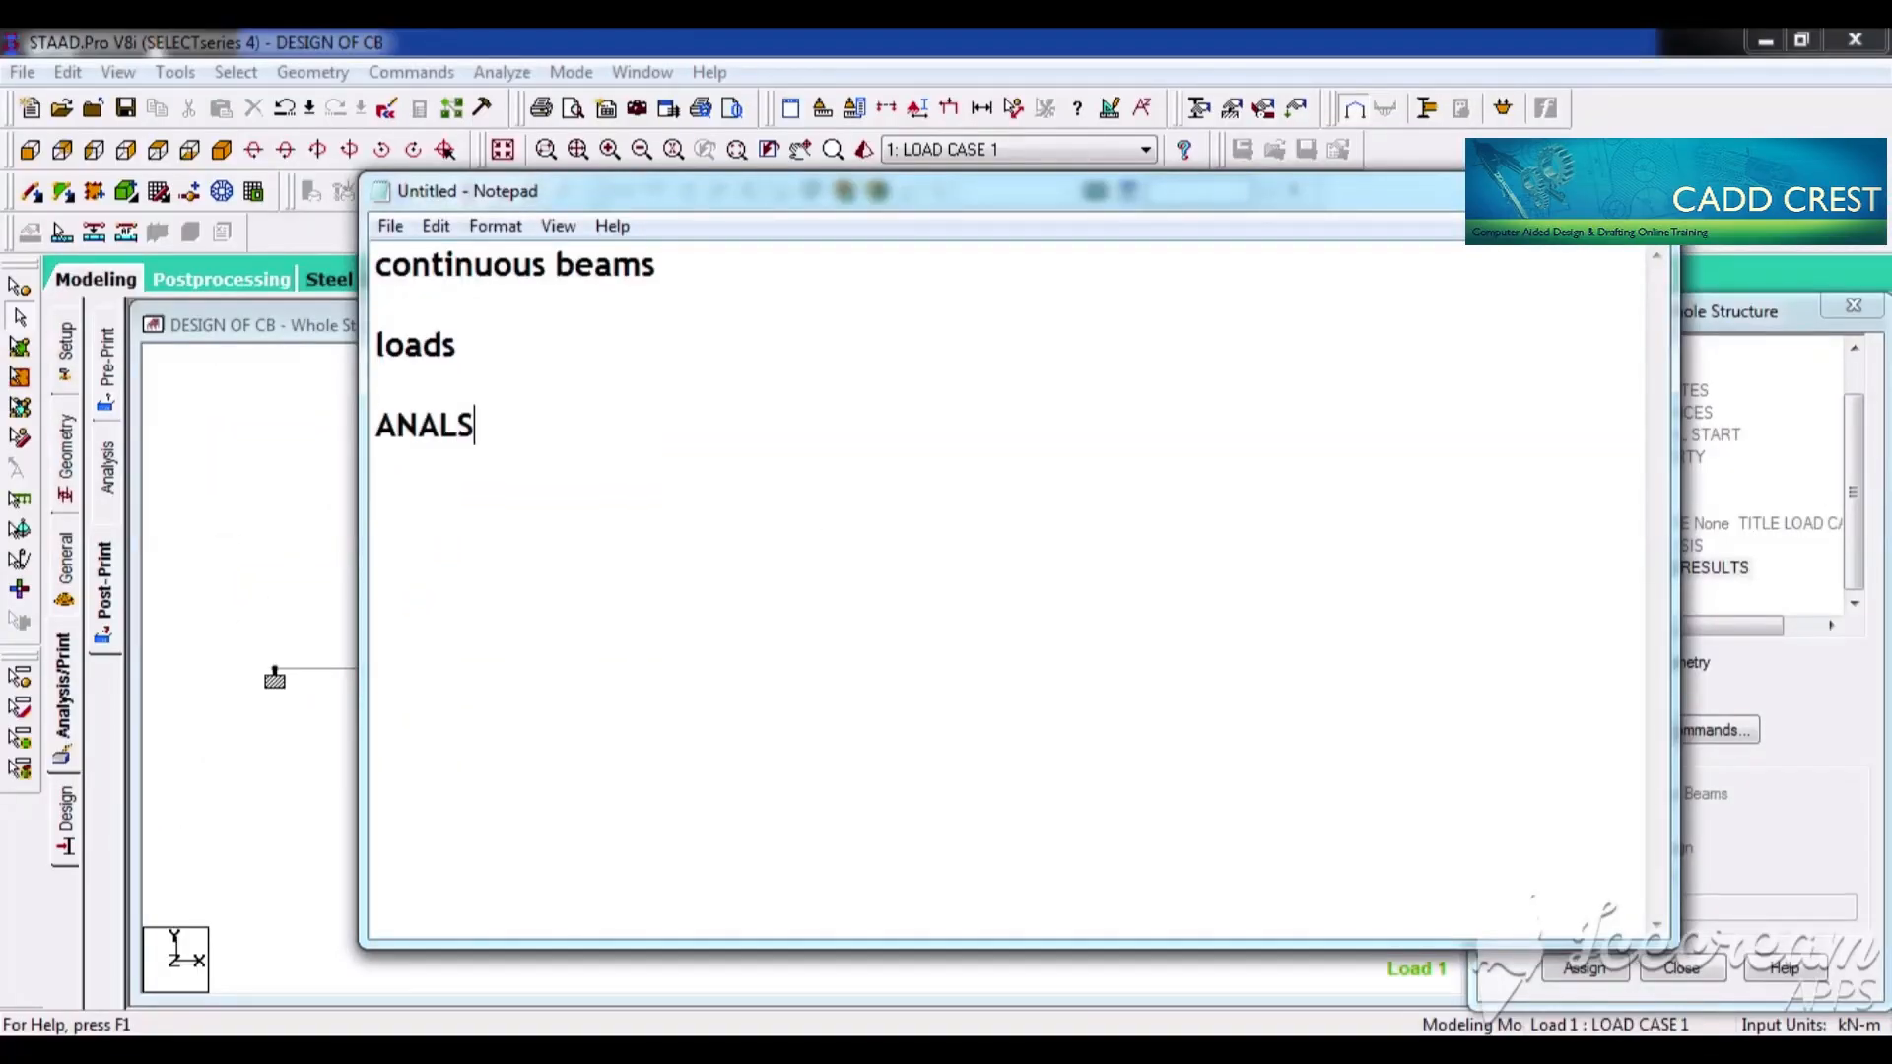
{"action": "type", "text": "IS RELU"}
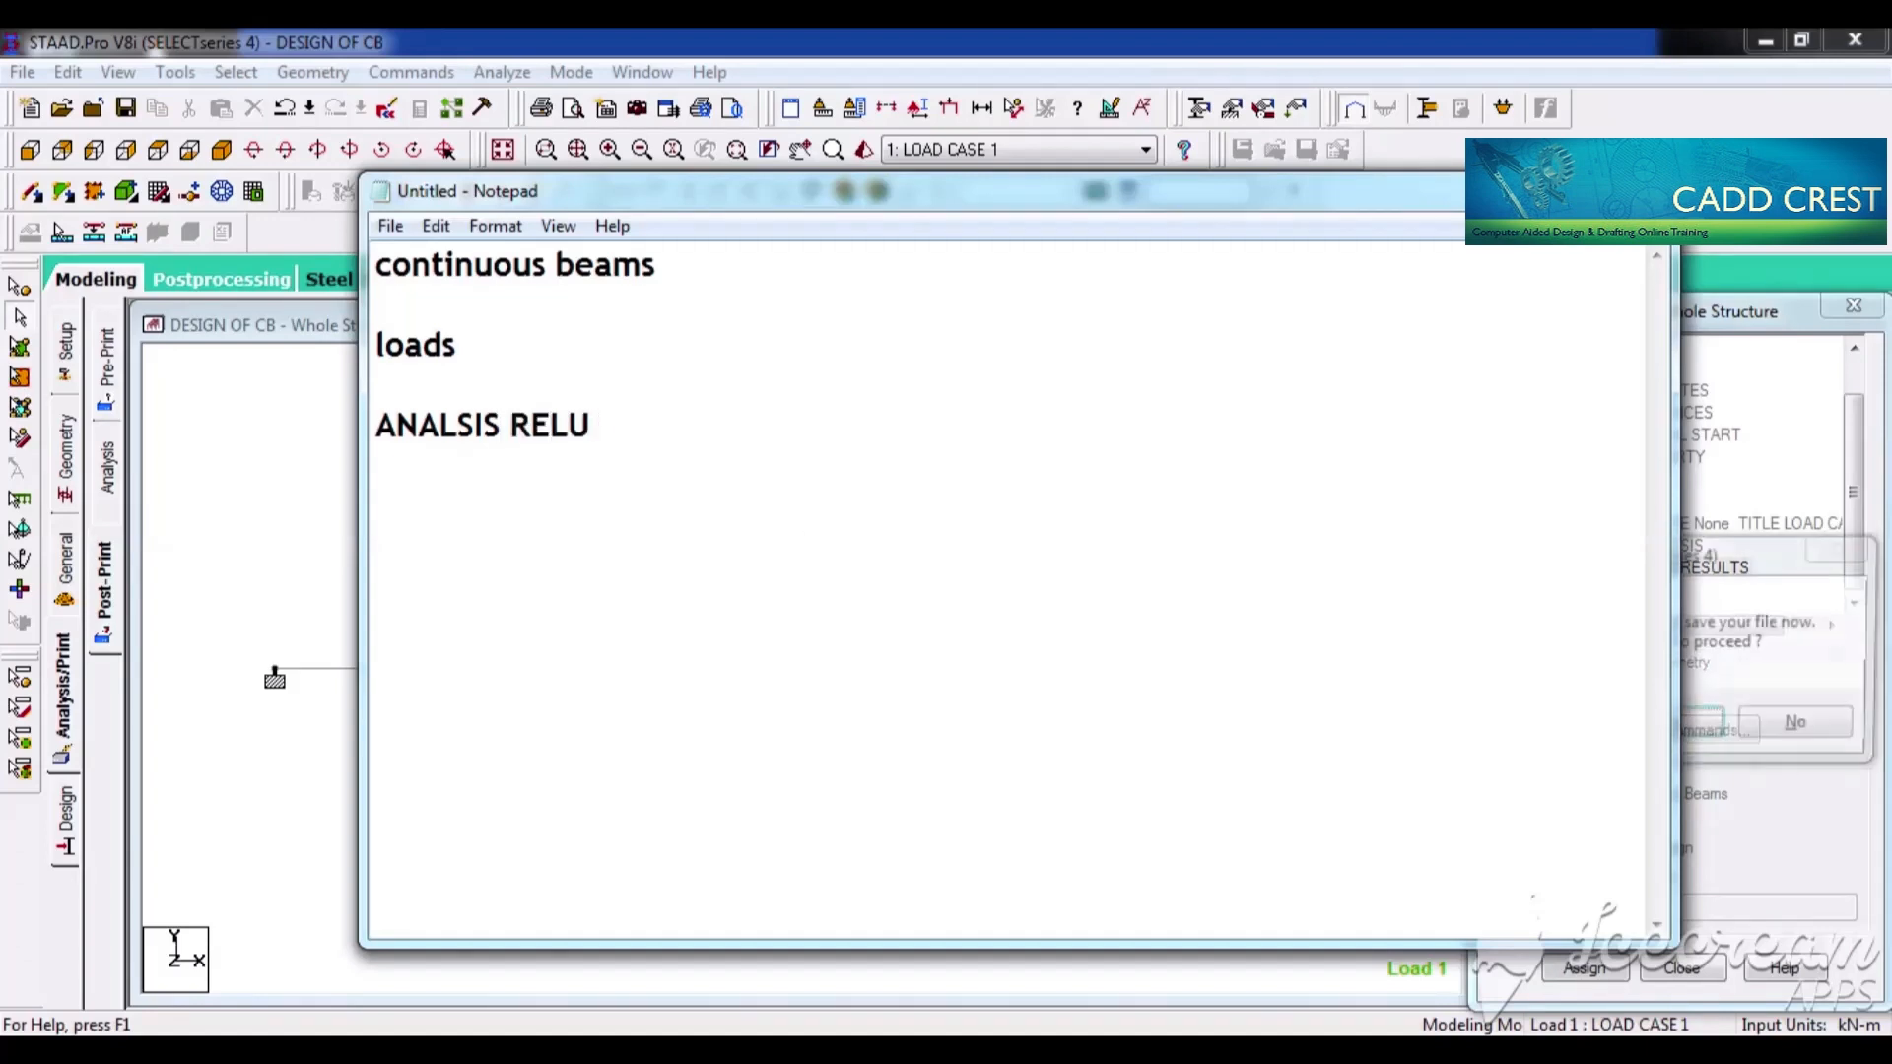
{"action": "type", "text": "STS"}
{"action": "key", "text": "BackSpace"}
{"action": "key", "text": "BackSpace"}
{"action": "key", "text": "BackSpace"}
{"action": "key", "text": "BackSpace"}
{"action": "key", "text": "BackSpace"}
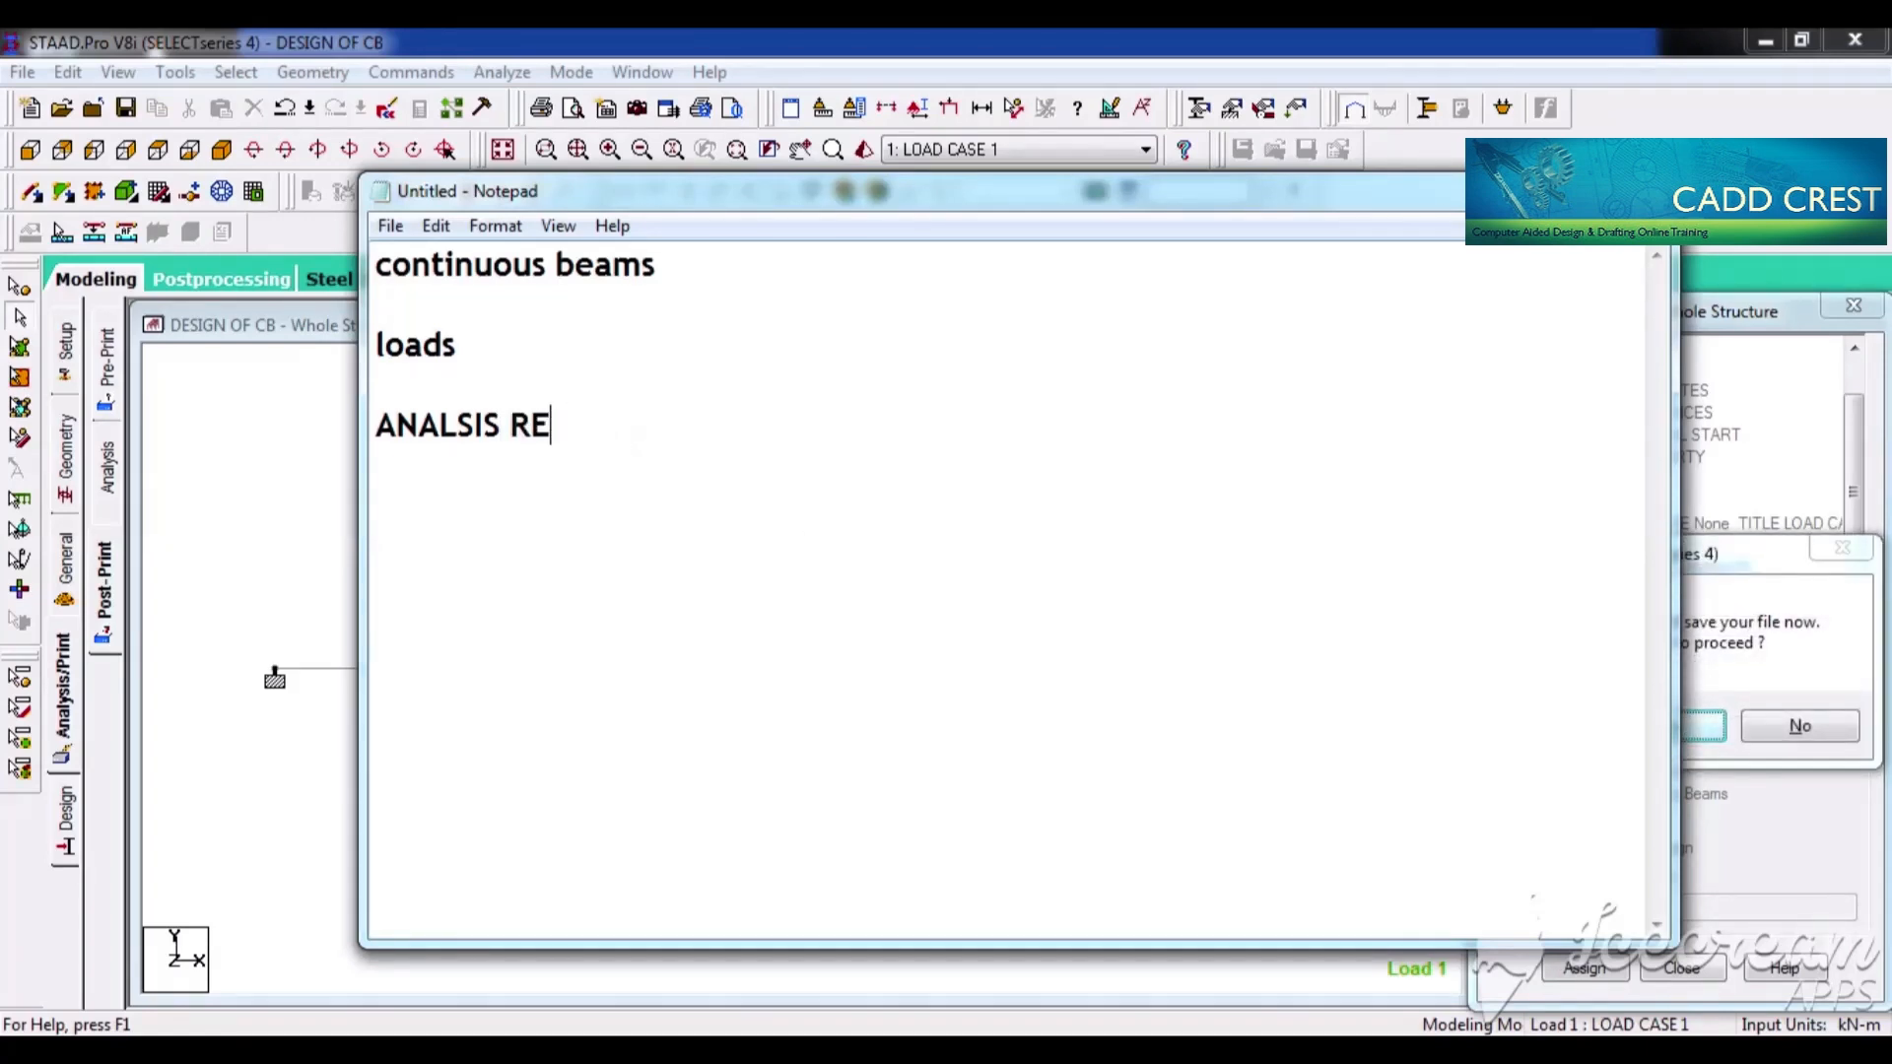
{"action": "type", "text": "SULTS  "}
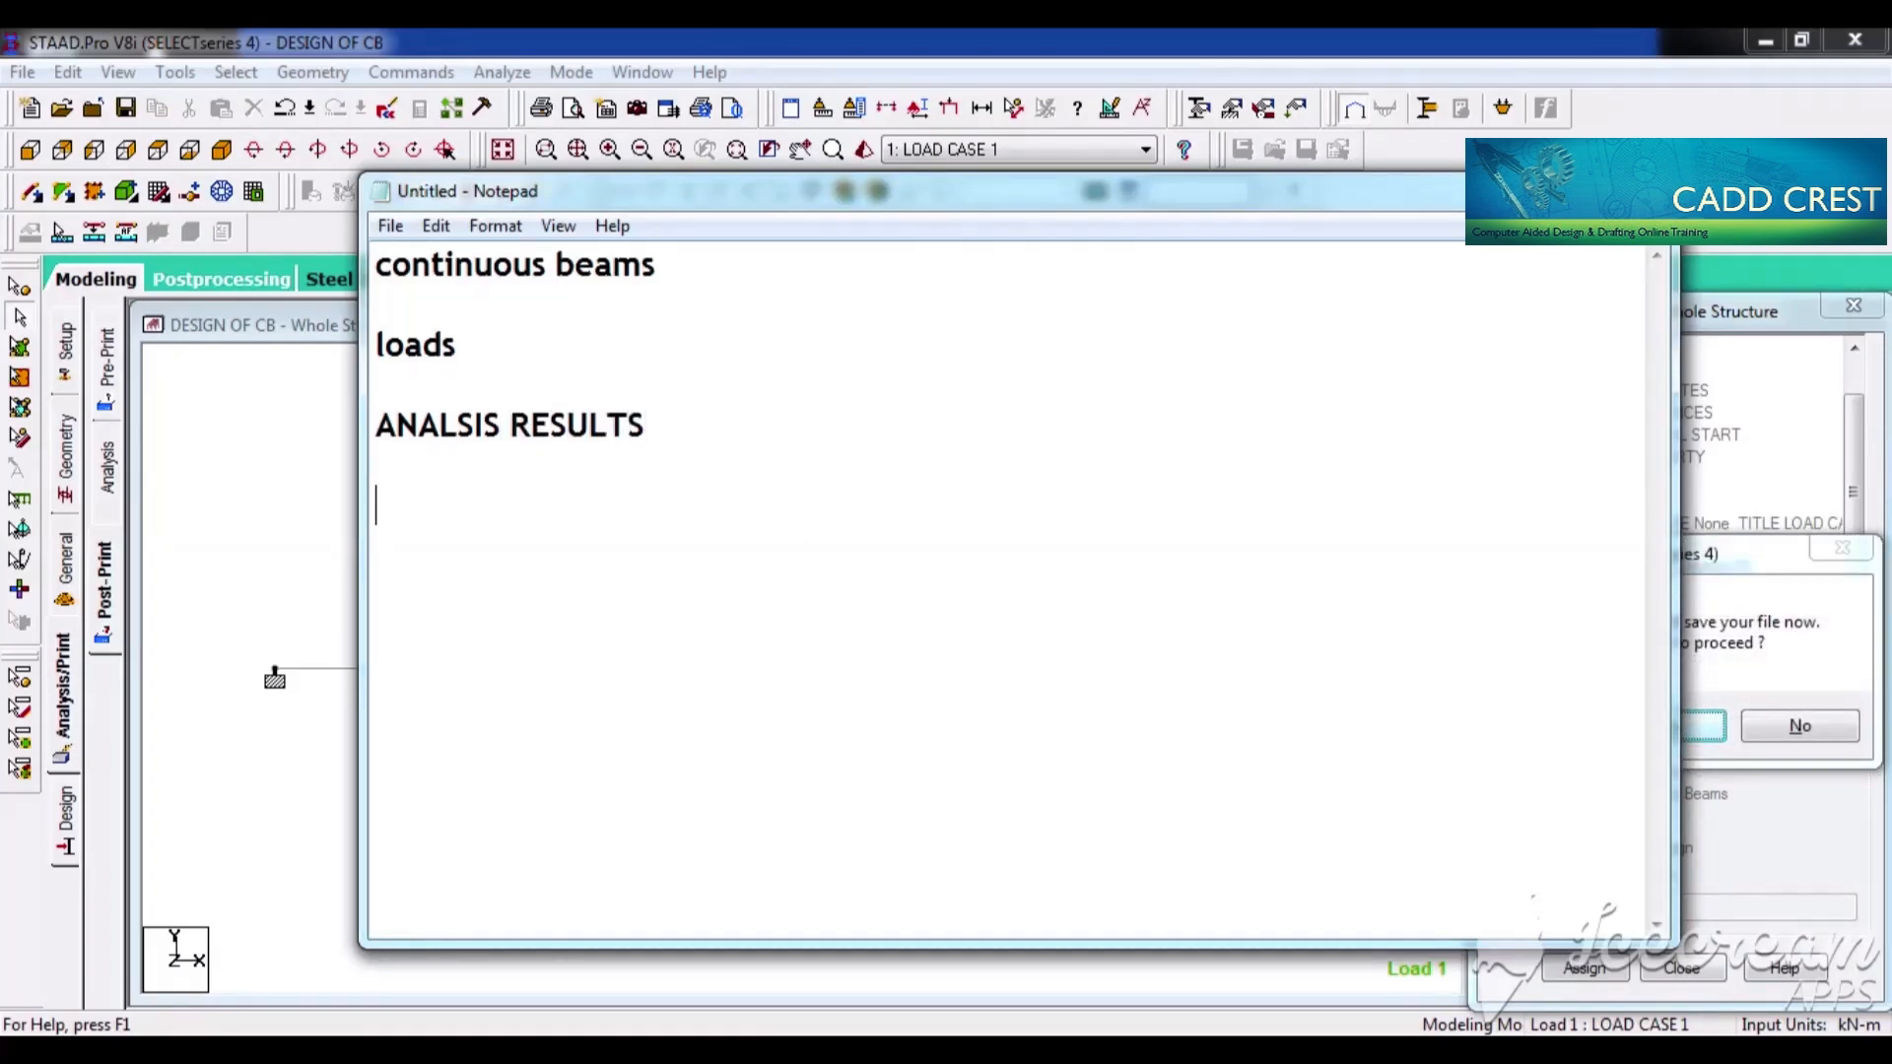
List three numbered items under the heading: "1. MEMBER FORCES", "2. SUPPORT REACTIONS" and "3. JOINT DISPLACEMENT"
{"action": "type", "text": "1. MEMBER FORCES  "}
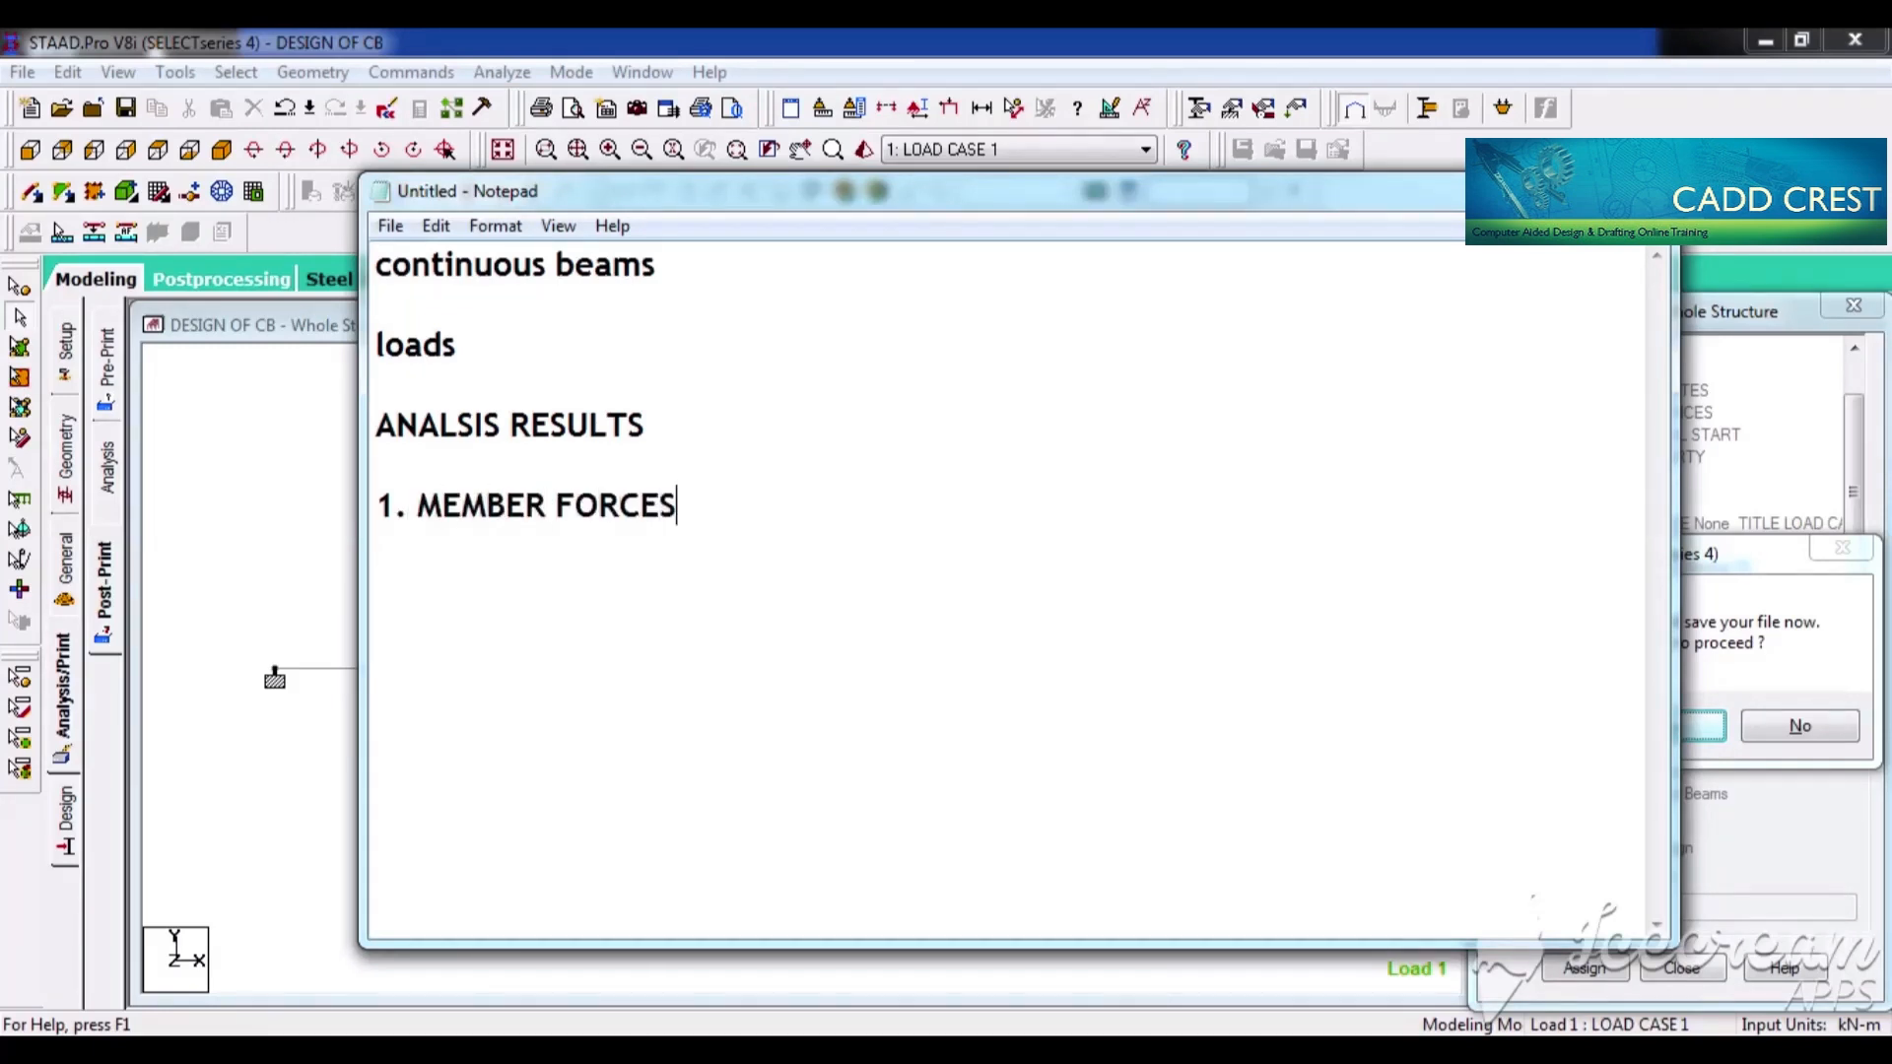
{"action": "type", "text": "2. SUPPORT REACT"}
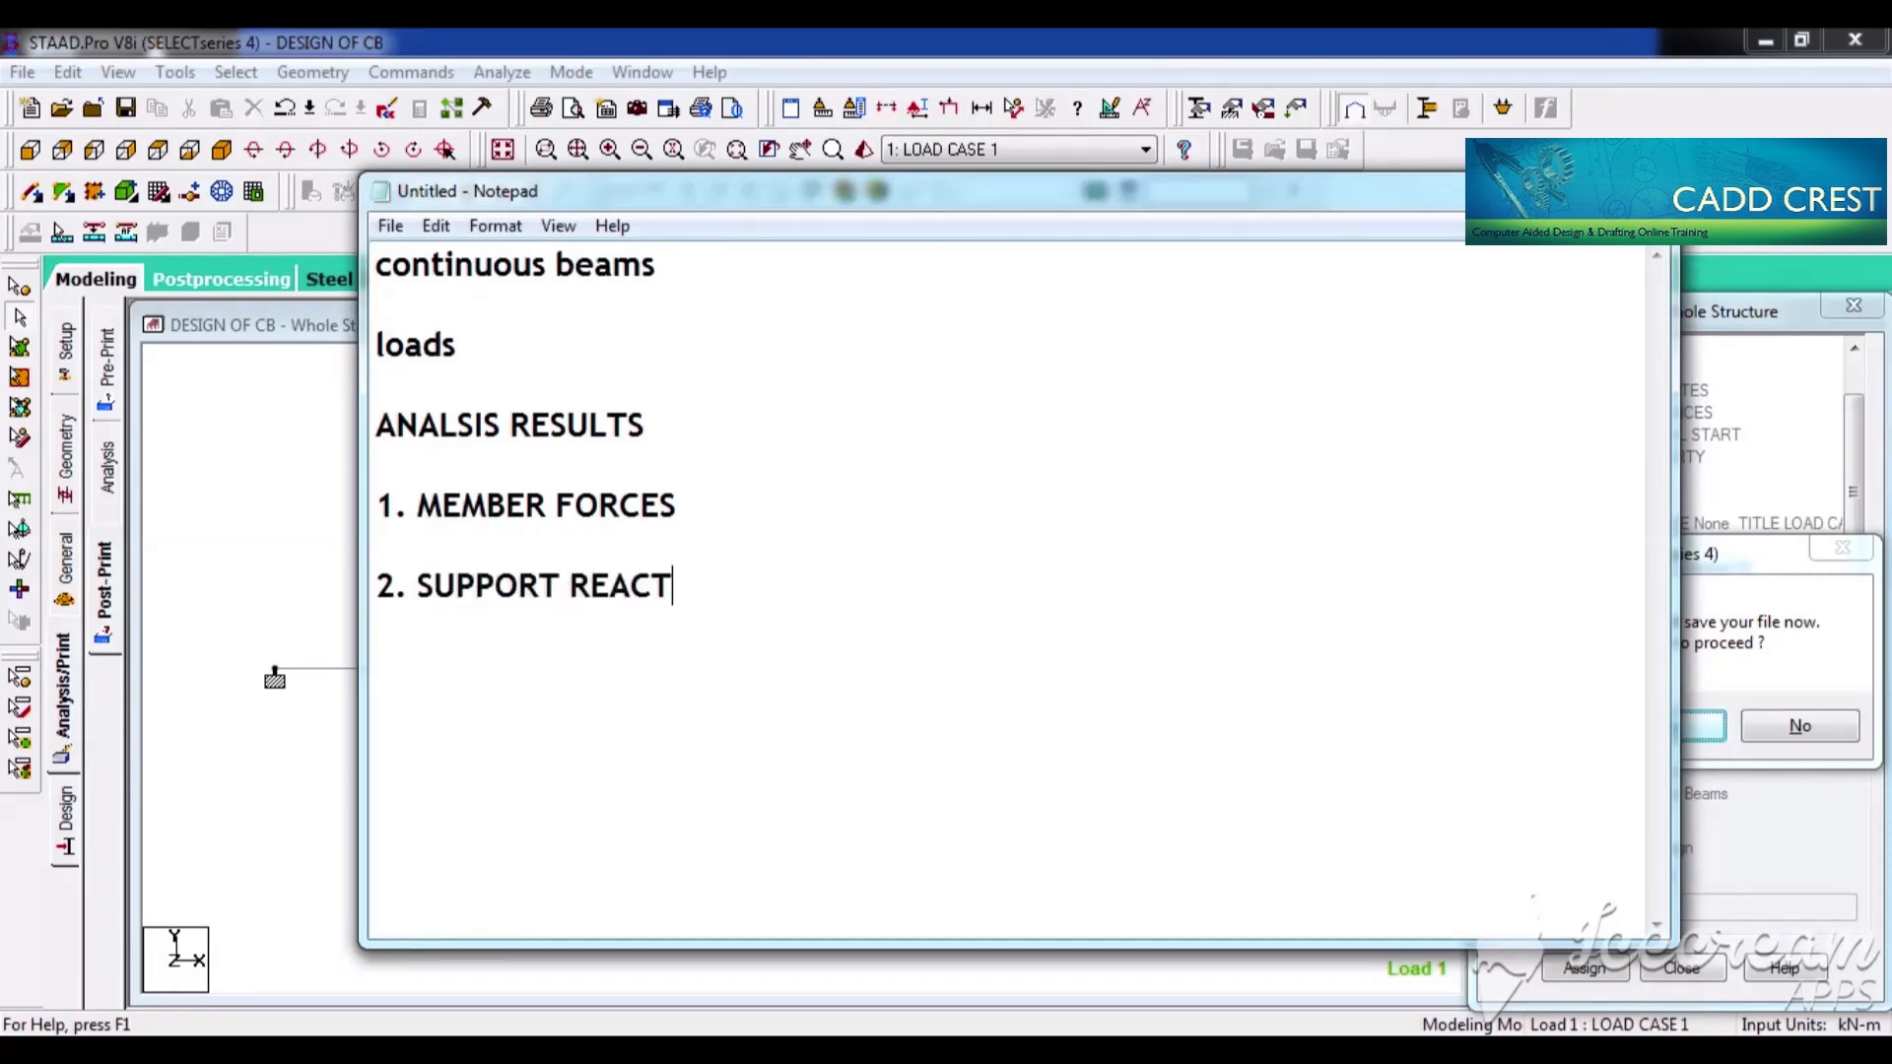
{"action": "type", "text": "IONS  3."}
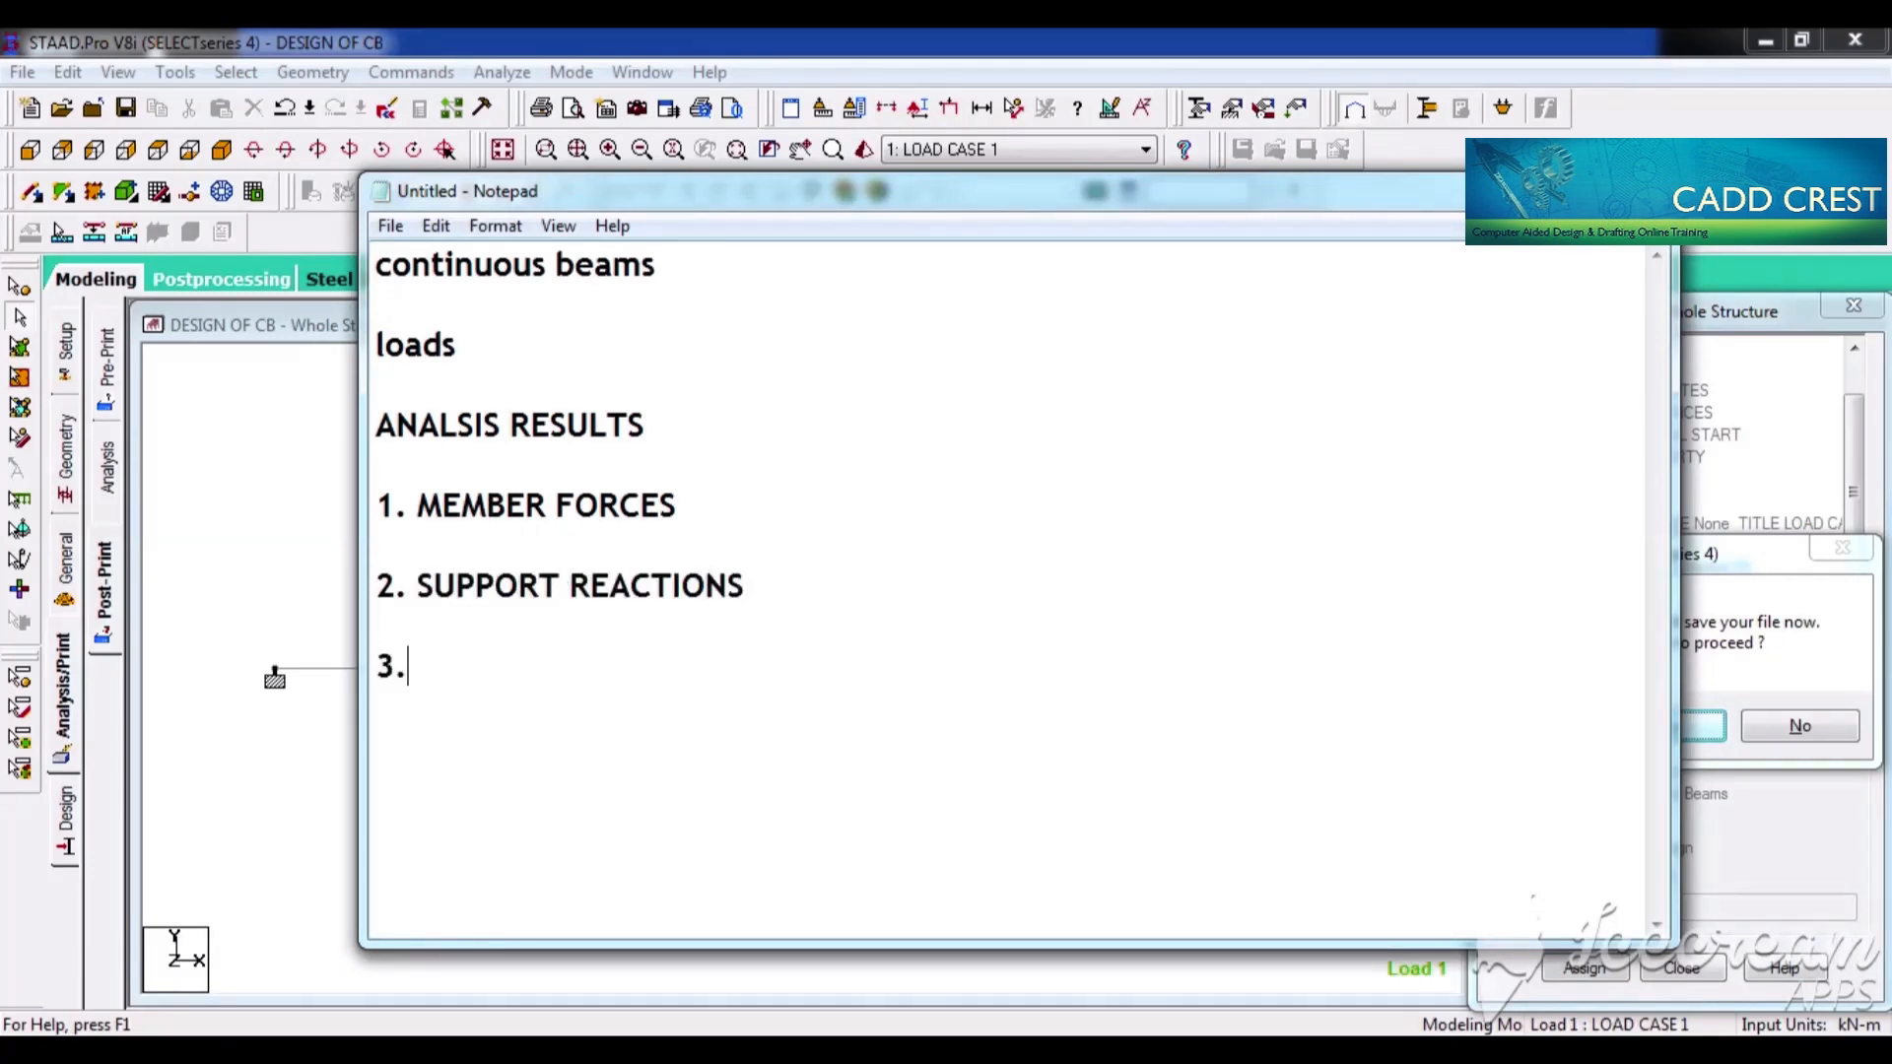
{"action": "type", "text": " JOINT DISPLACEMENT"}
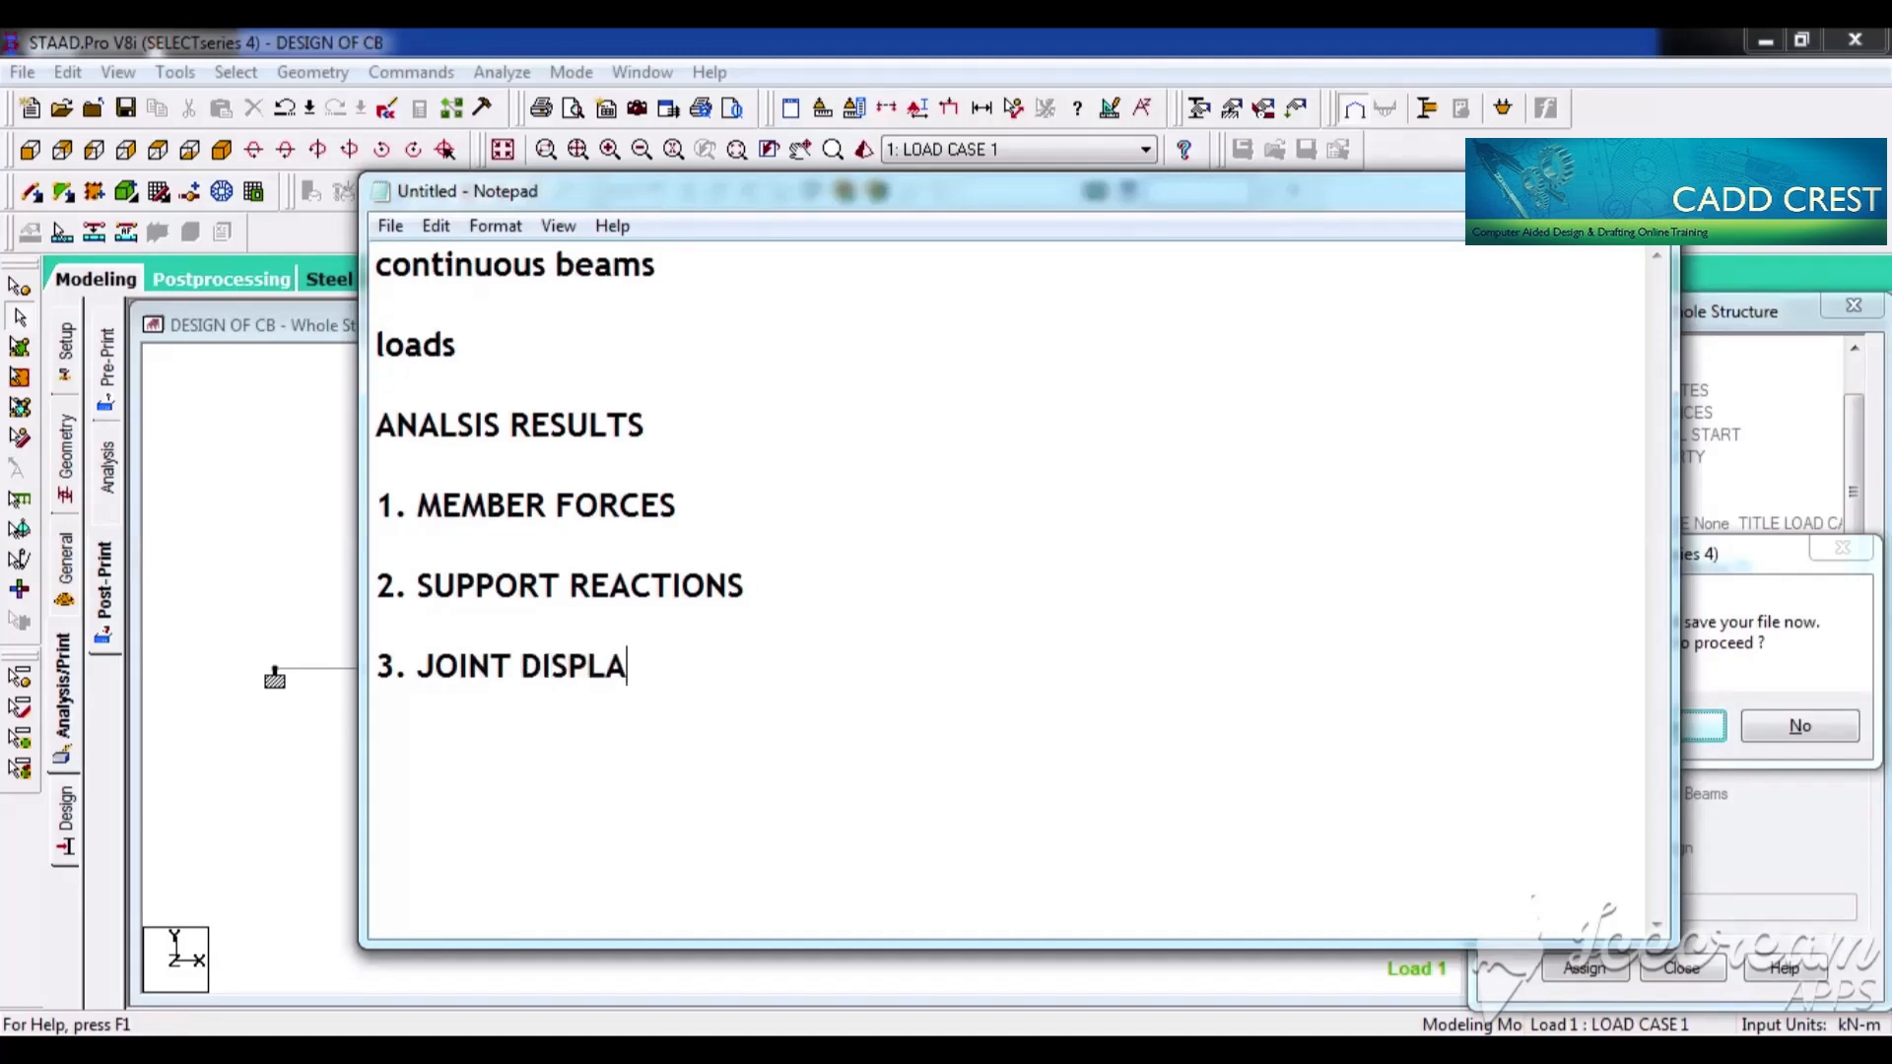
Correct the heading's spelling to "ANALYSIS RESULTS" and underline it with a row of dashes
{"action": "left_click", "coordinate": [463, 427]}
{"action": "type", "text": "Y"}
{"action": "key", "text": "End"}
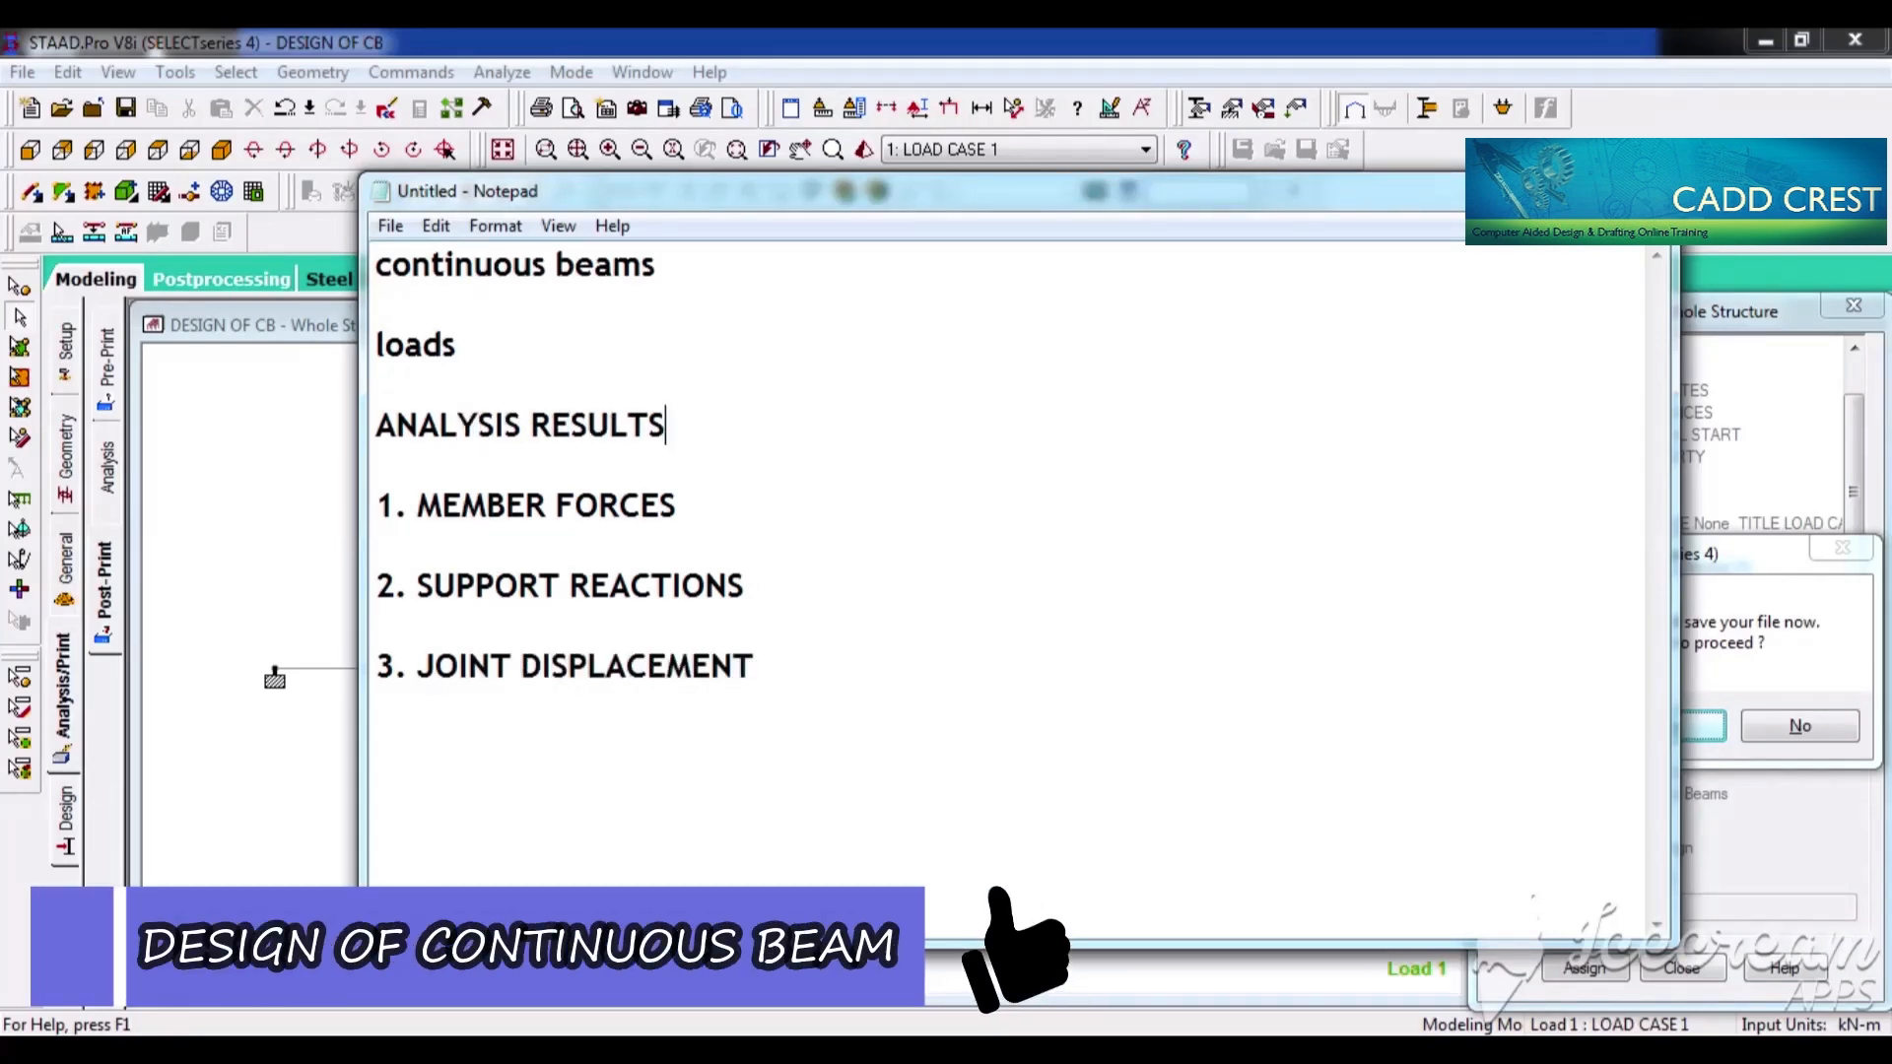
{"action": "key", "text": "Return"}
{"action": "type", "text": "-----------------------------"}
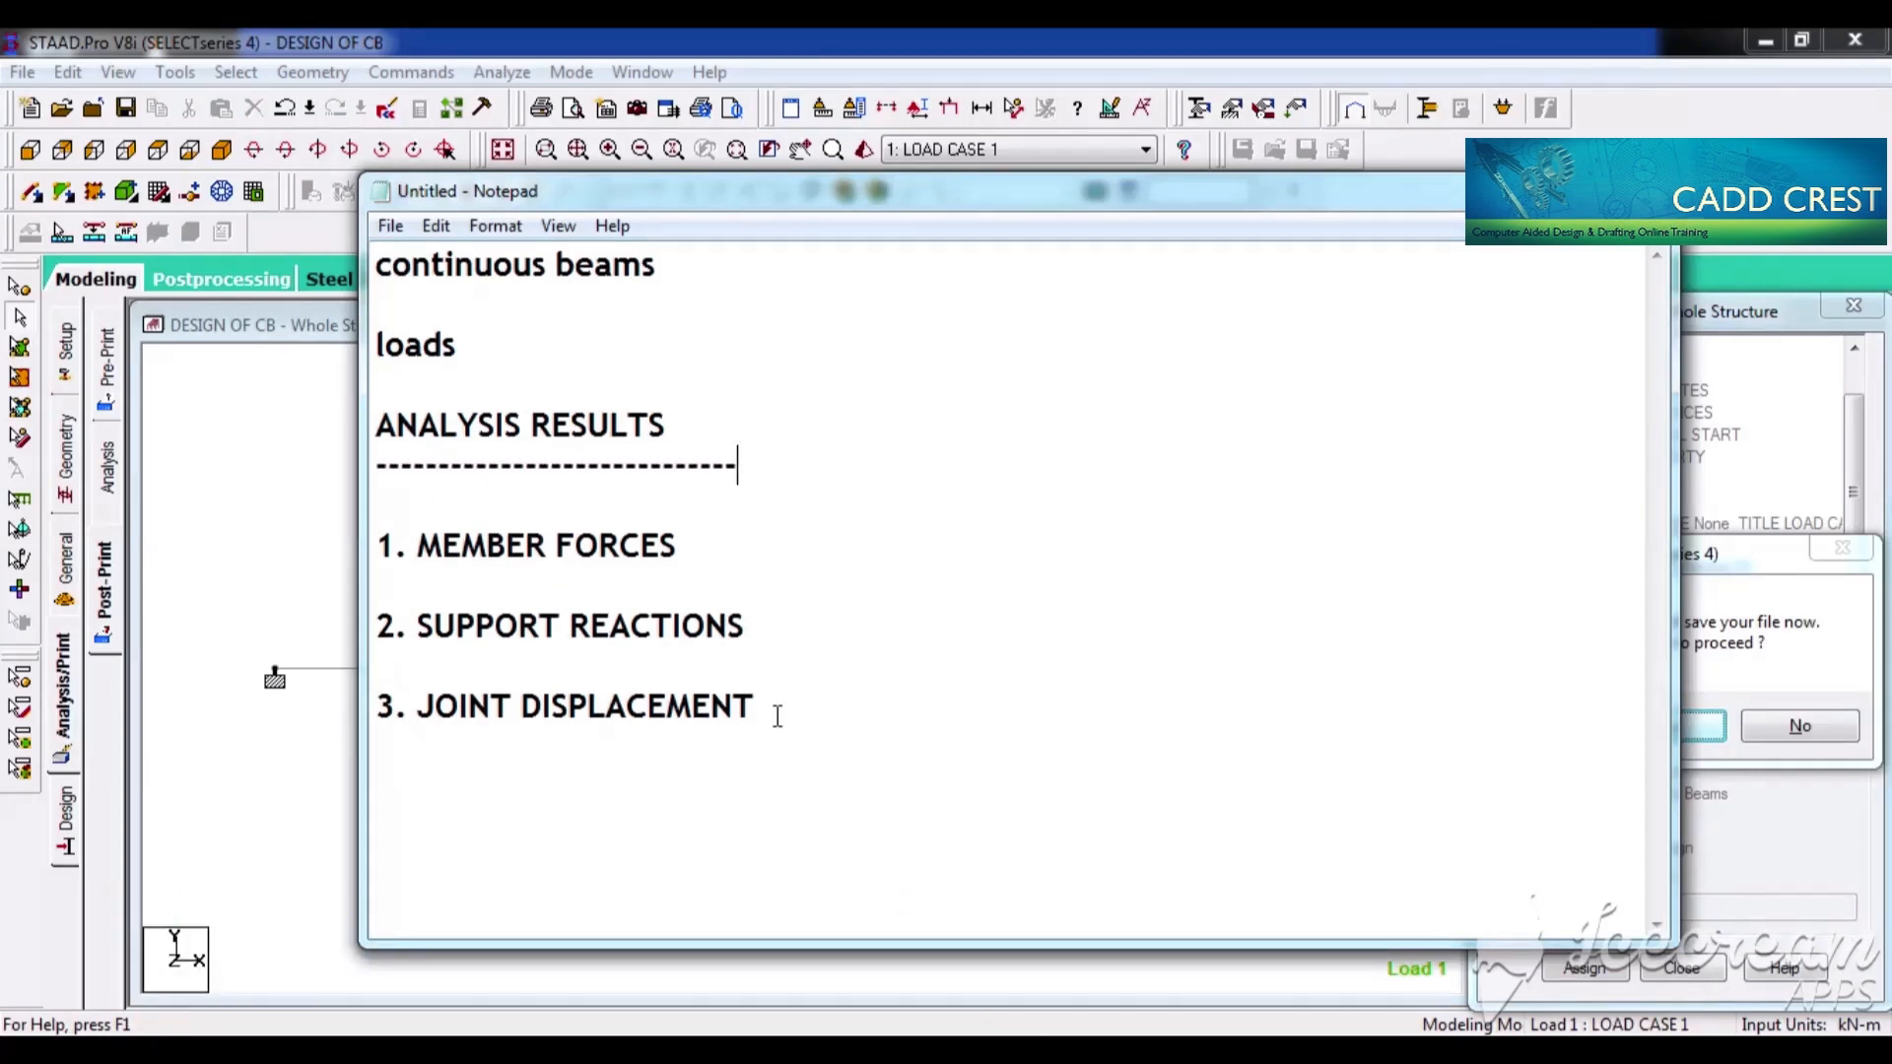
Extend the third item in the notes to "JOINT DISPLACEMENTS (DEFELCTION VALUES)"
{"action": "type", "text": "S o"}
{"action": "key", "text": "BackSpace"}
{"action": "type", "text": "()"}
{"action": "type", "text": "DEFELCTIO"}
{"action": "type", "text": "N VALUES"}
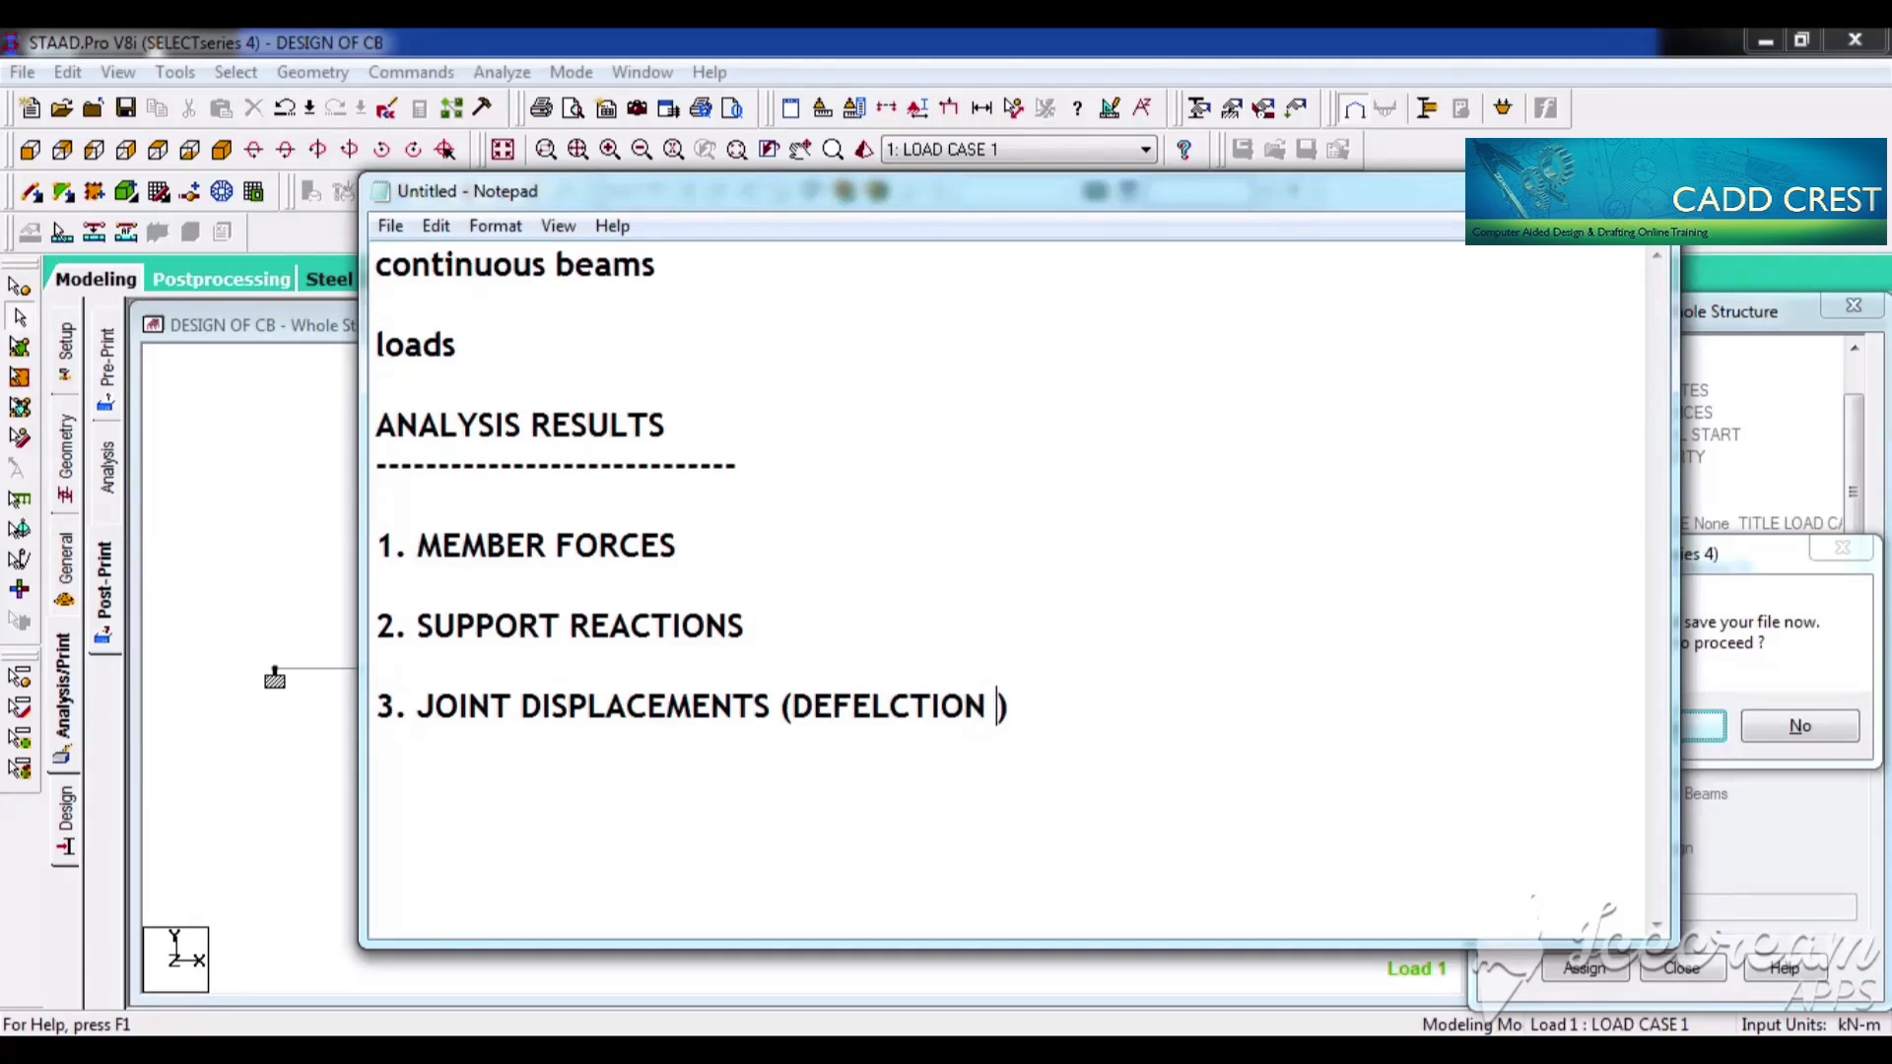
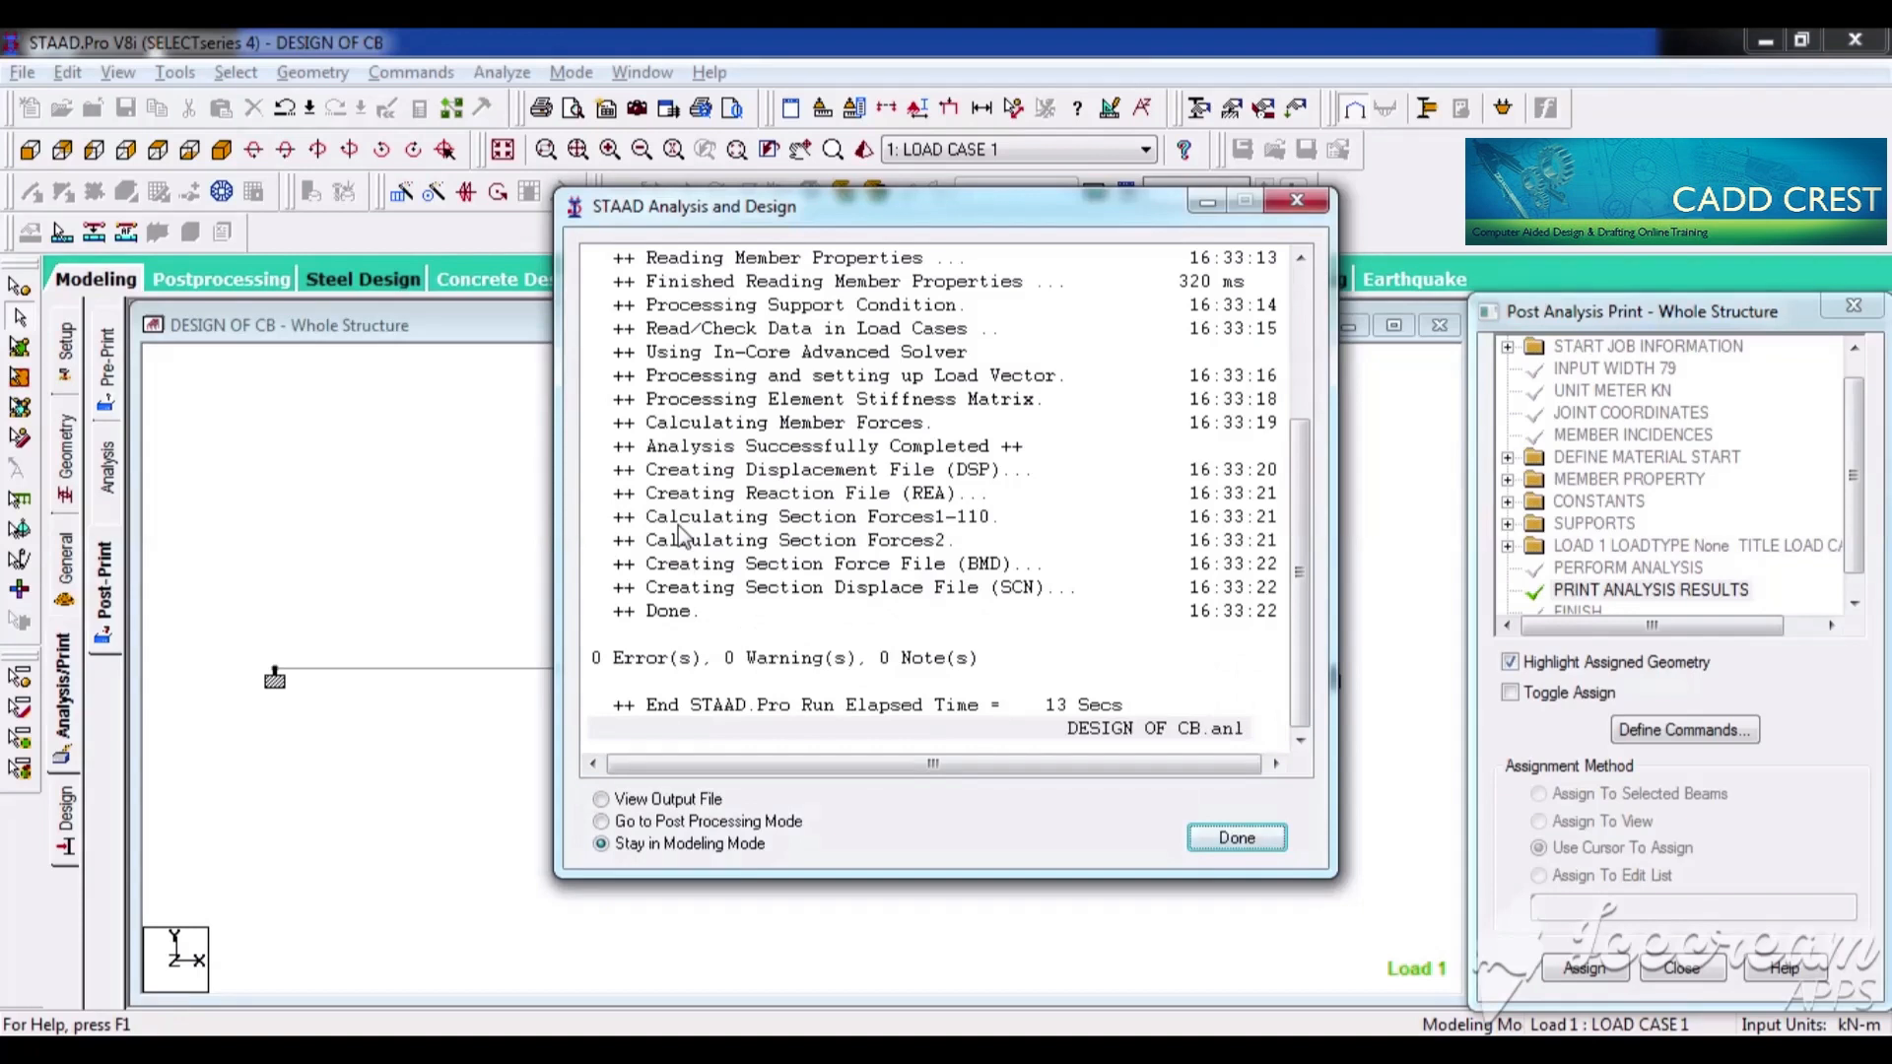
Open the output file of the completed analysis in a maximized STAAD Output Viewer and go to its analysis results
{"action": "left_click", "coordinate": [633, 800]}
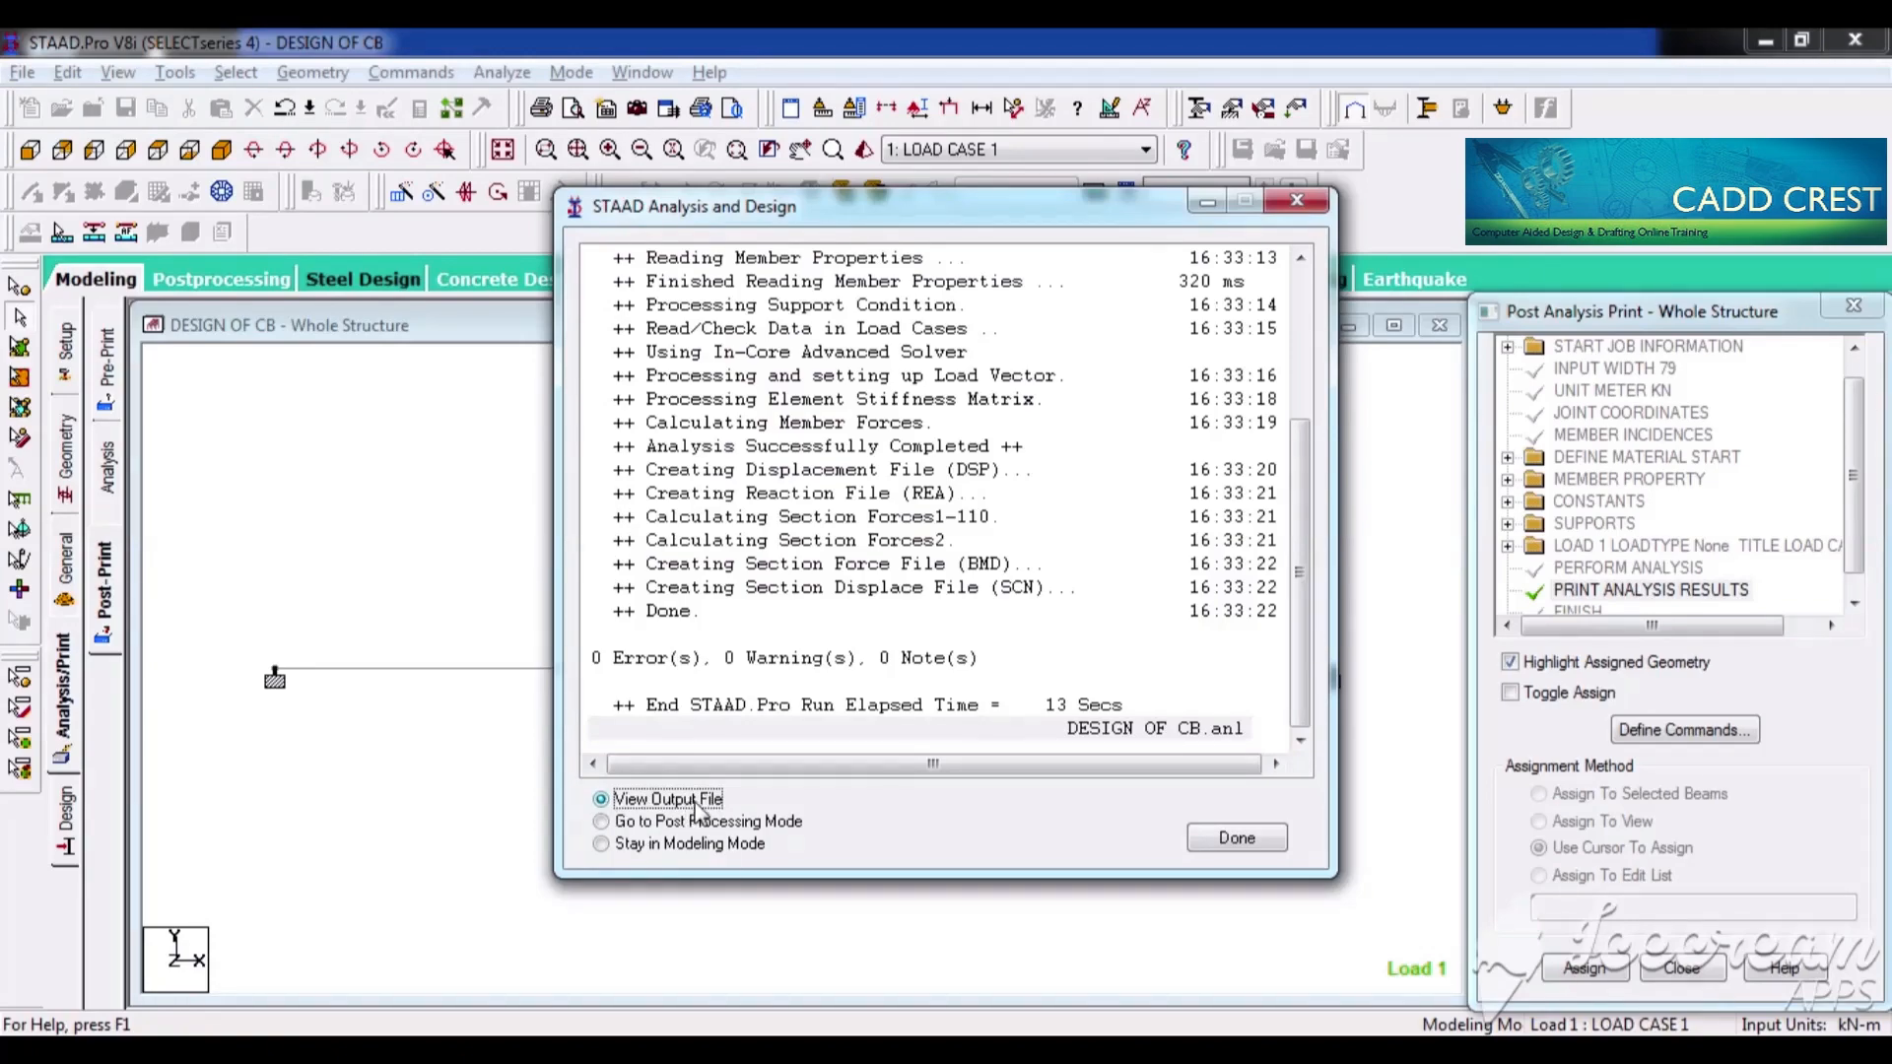
{"action": "left_click", "coordinate": [1225, 837]}
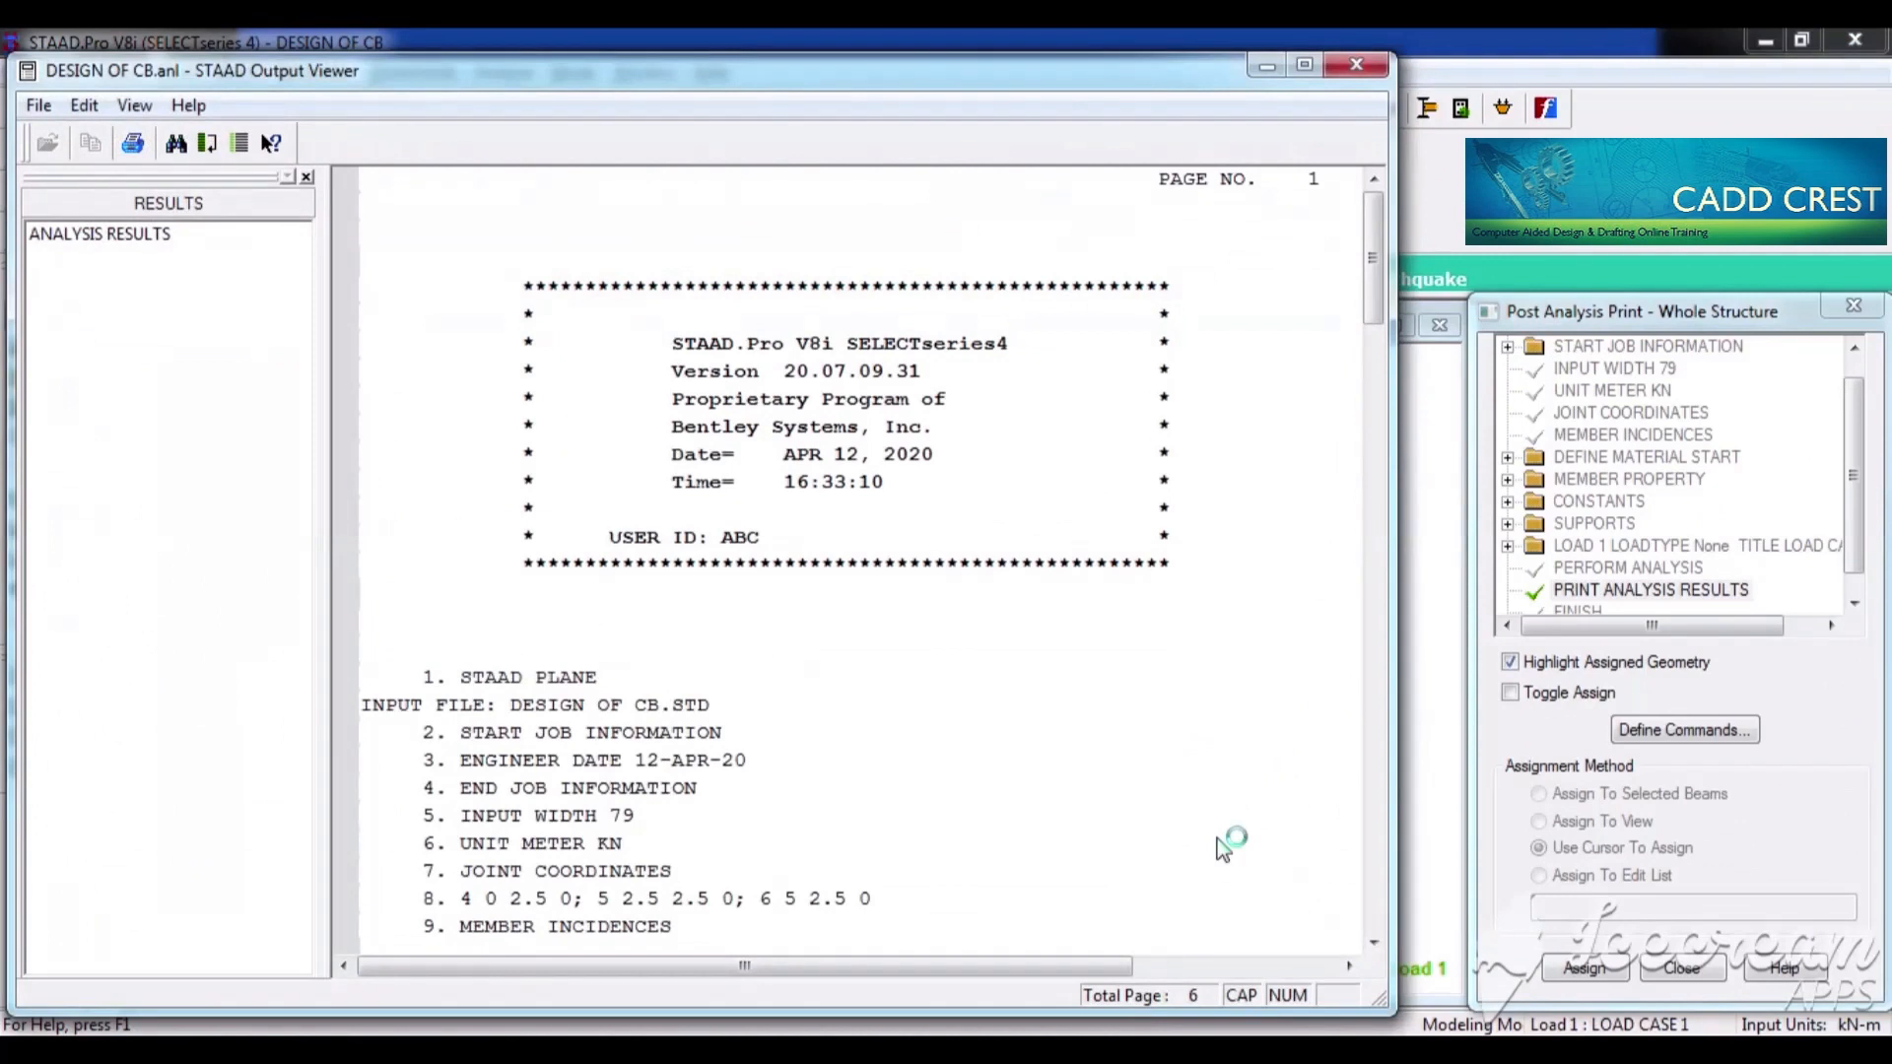
{"action": "left_click", "coordinate": [1305, 65]}
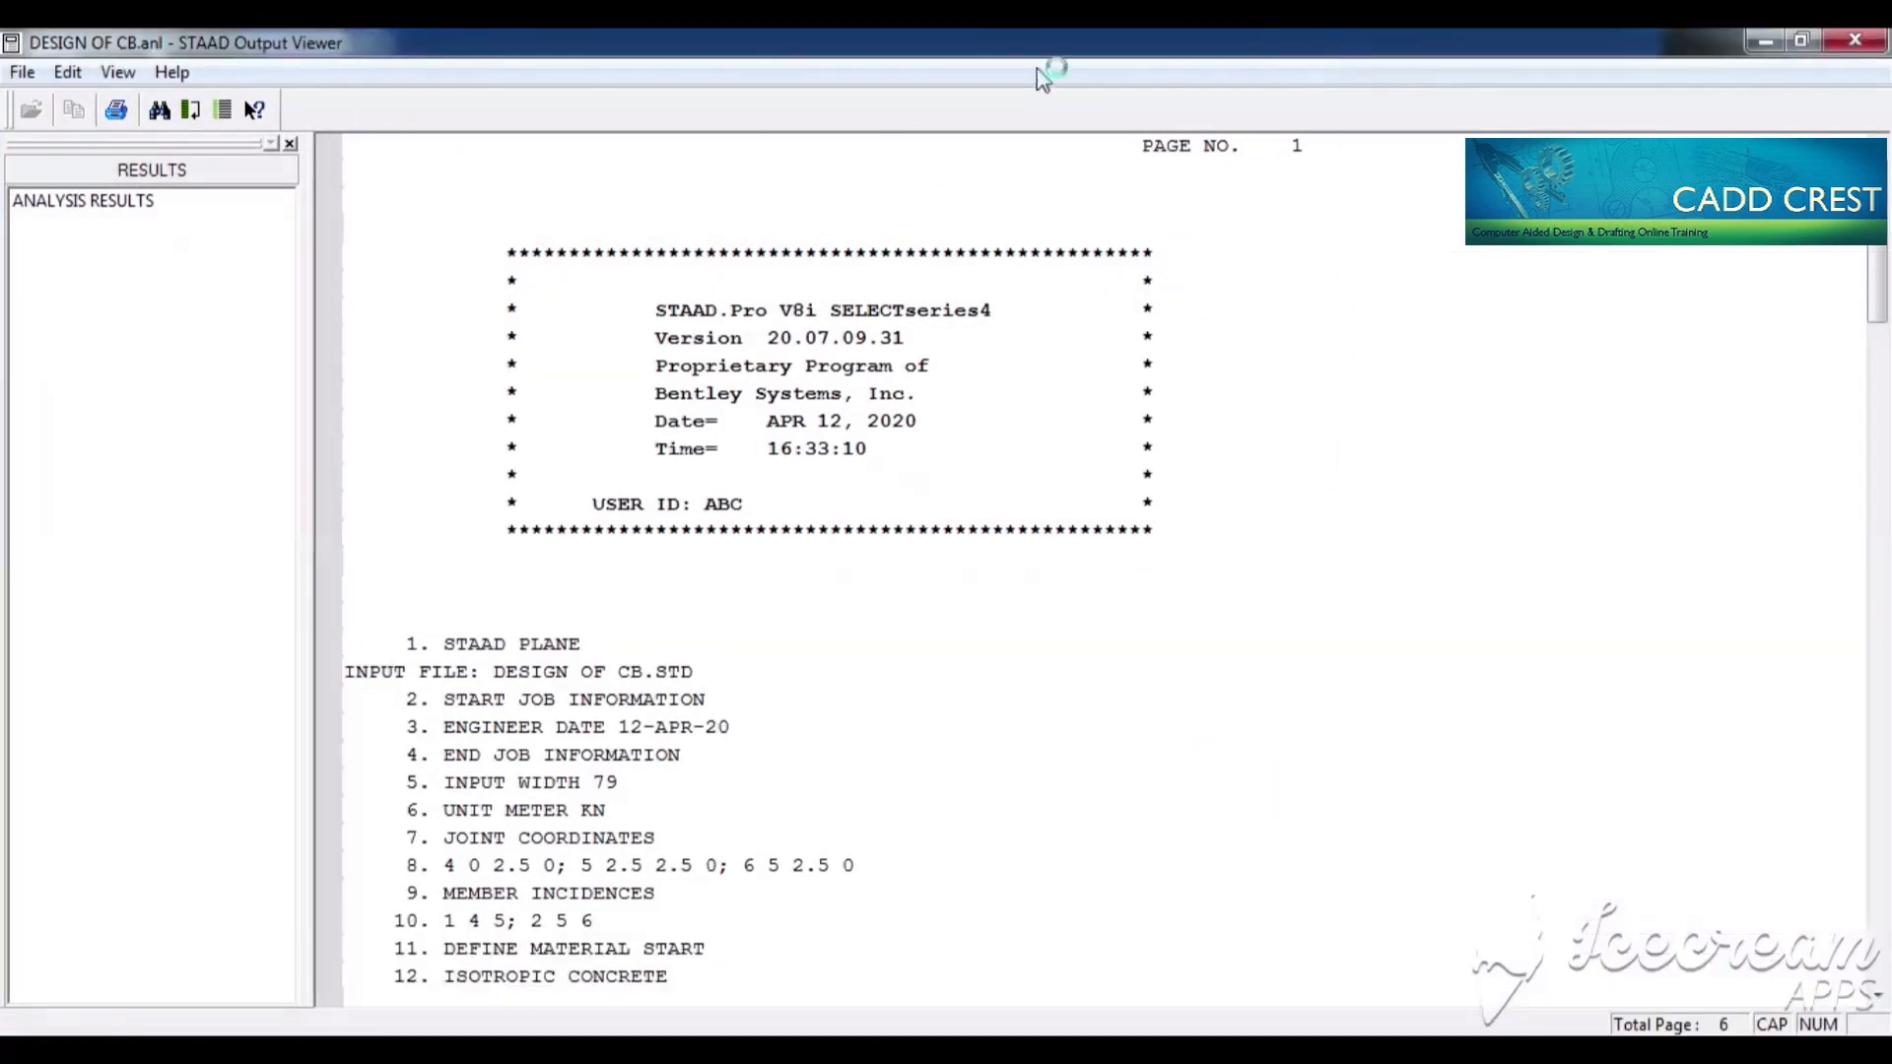
{"action": "left_click", "coordinate": [99, 202]}
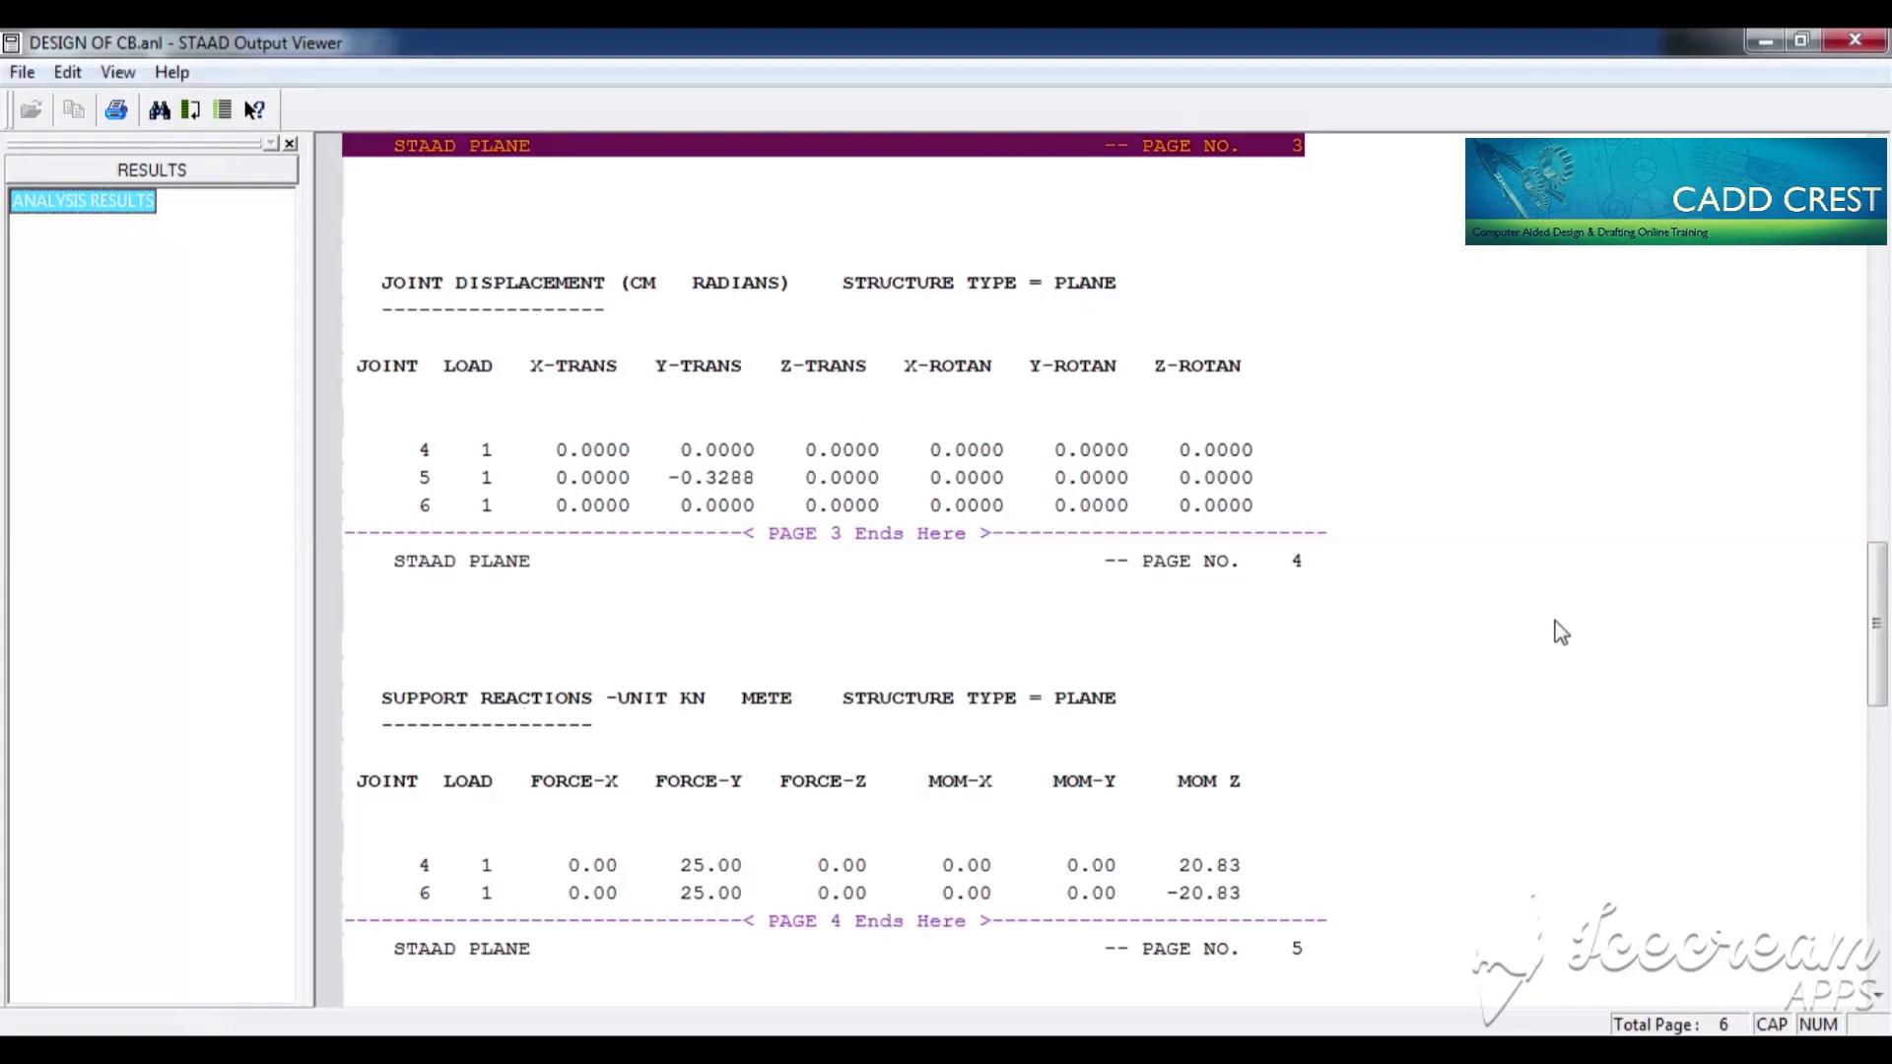
Examine the joint displacement, support reaction and member end force tables in the output, and close the viewer
{"action": "mouse_move", "coordinate": [1889, 650]}
{"action": "left_mouse_down"}
{"action": "mouse_move", "coordinate": [1888, 762]}
{"action": "mouse_move", "coordinate": [1888, 616]}
{"action": "left_mouse_up"}
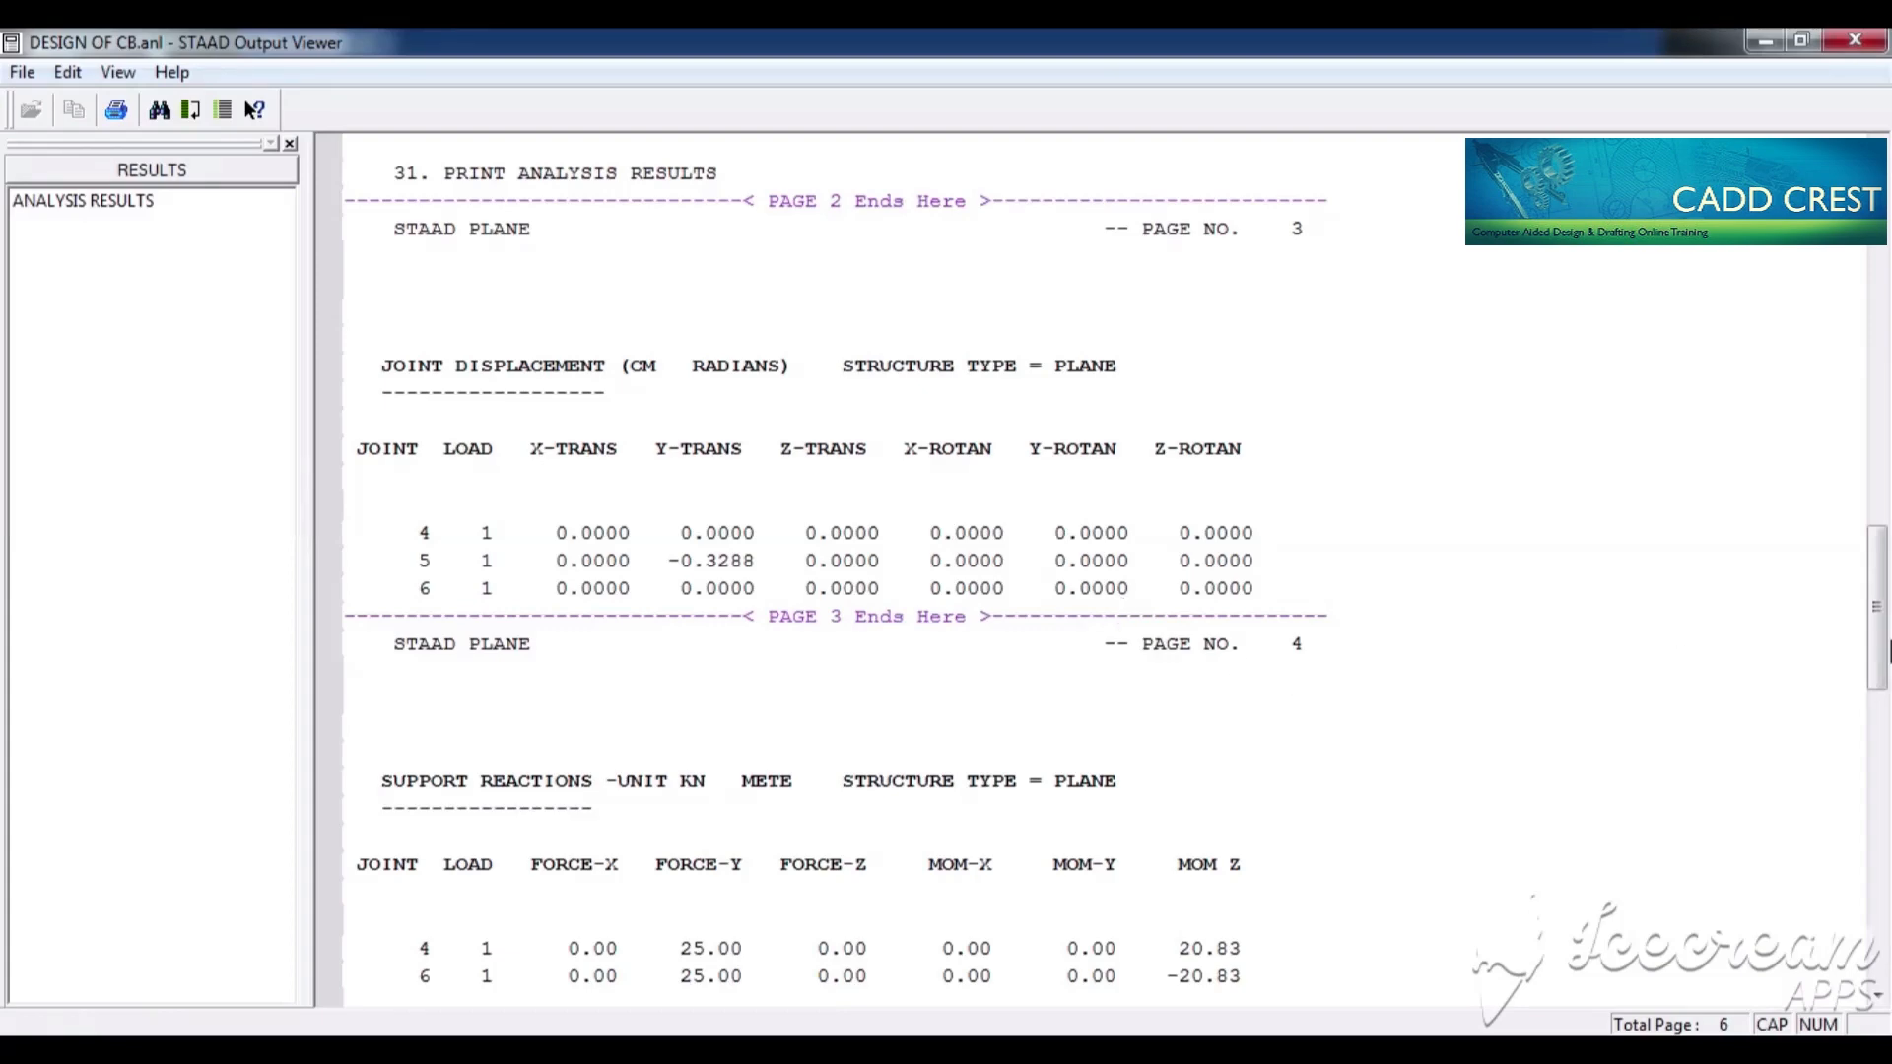
{"action": "scroll", "coordinate": [1225, 547], "scroll_direction": "down", "scroll_amount": 6}
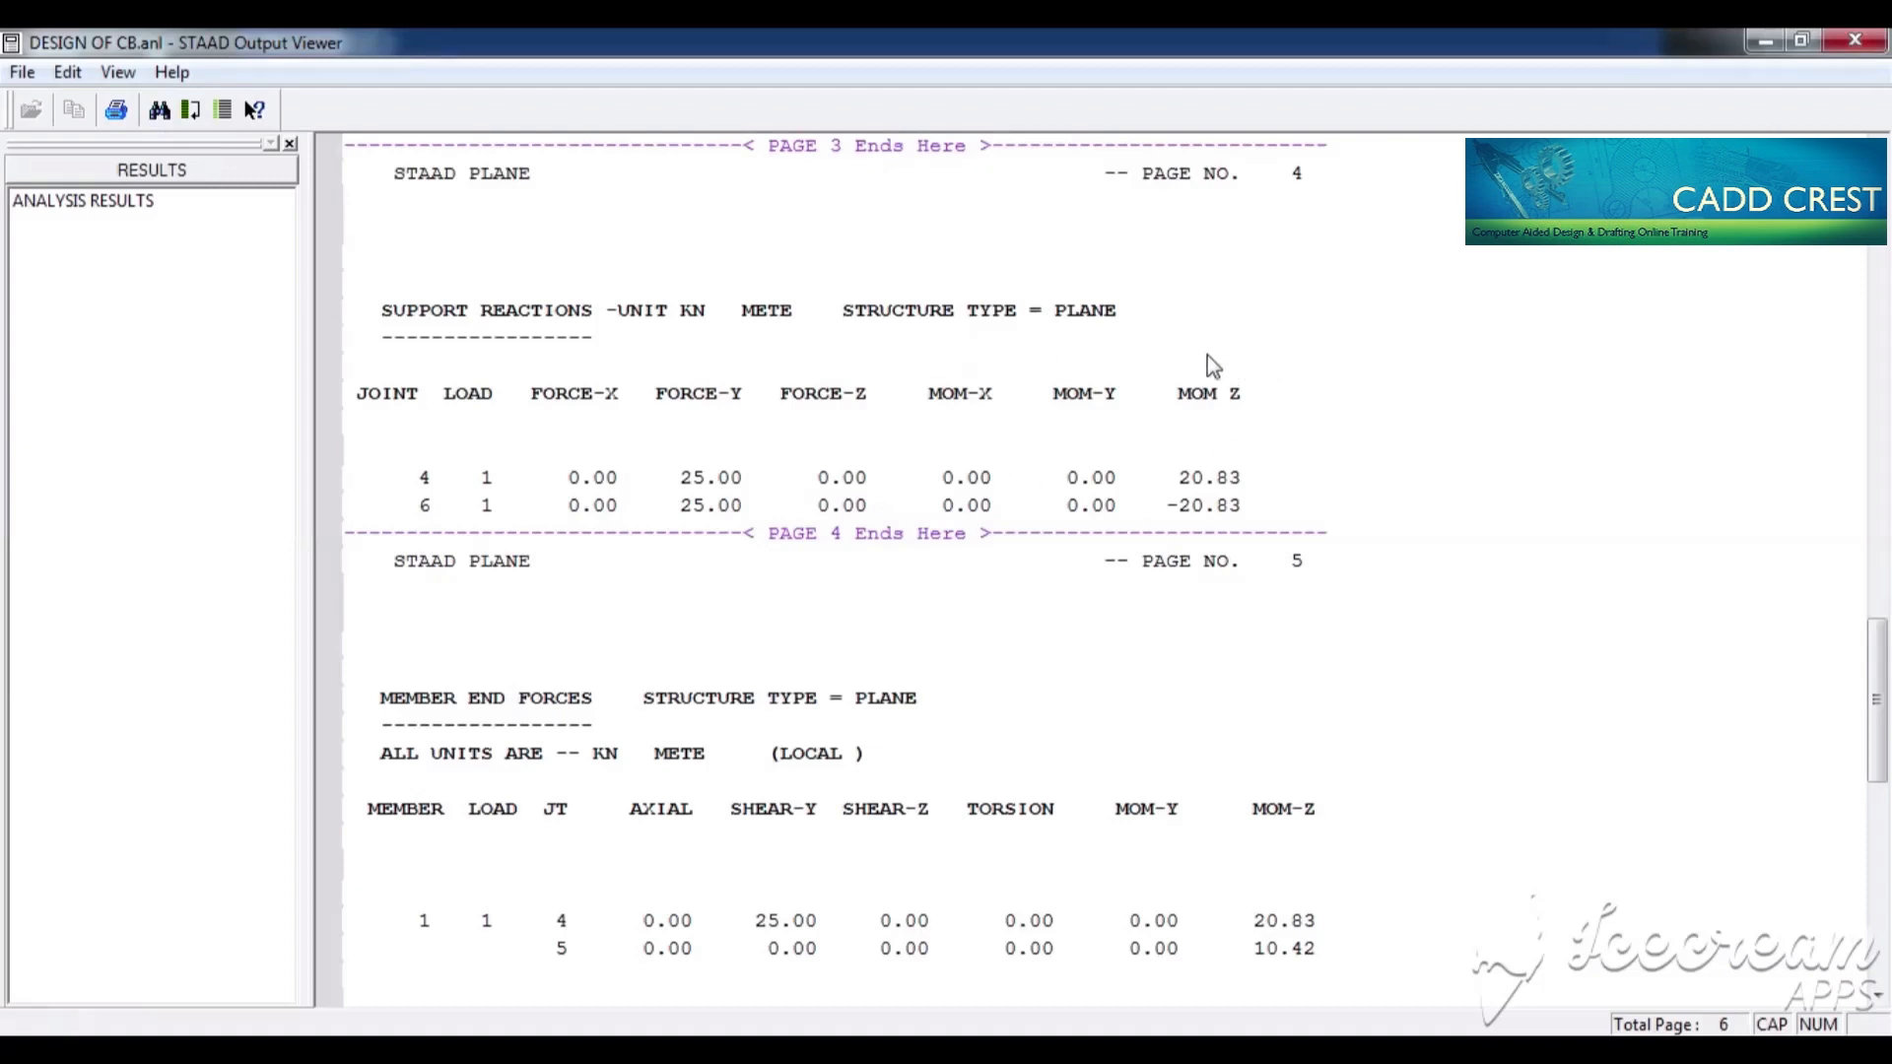
{"action": "left_click", "coordinate": [719, 481]}
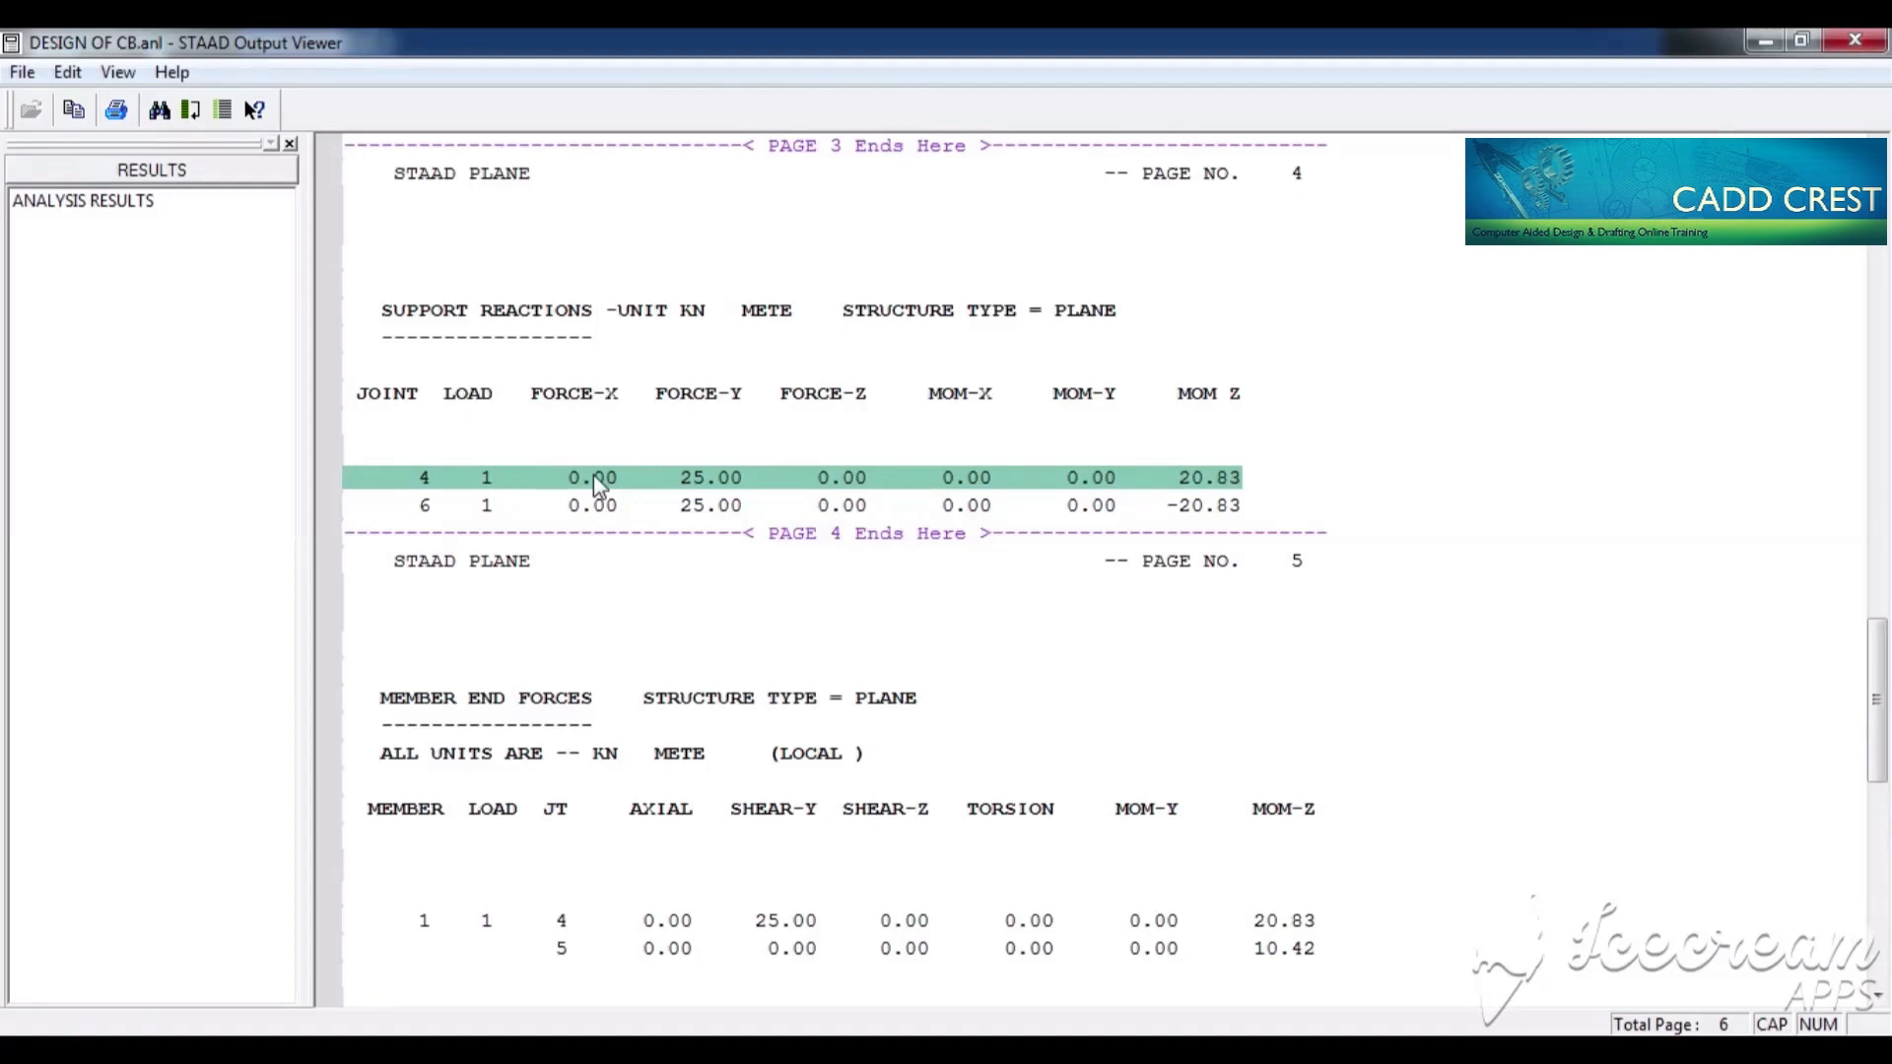
{"action": "scroll", "coordinate": [593, 474], "scroll_direction": "down", "scroll_amount": 3}
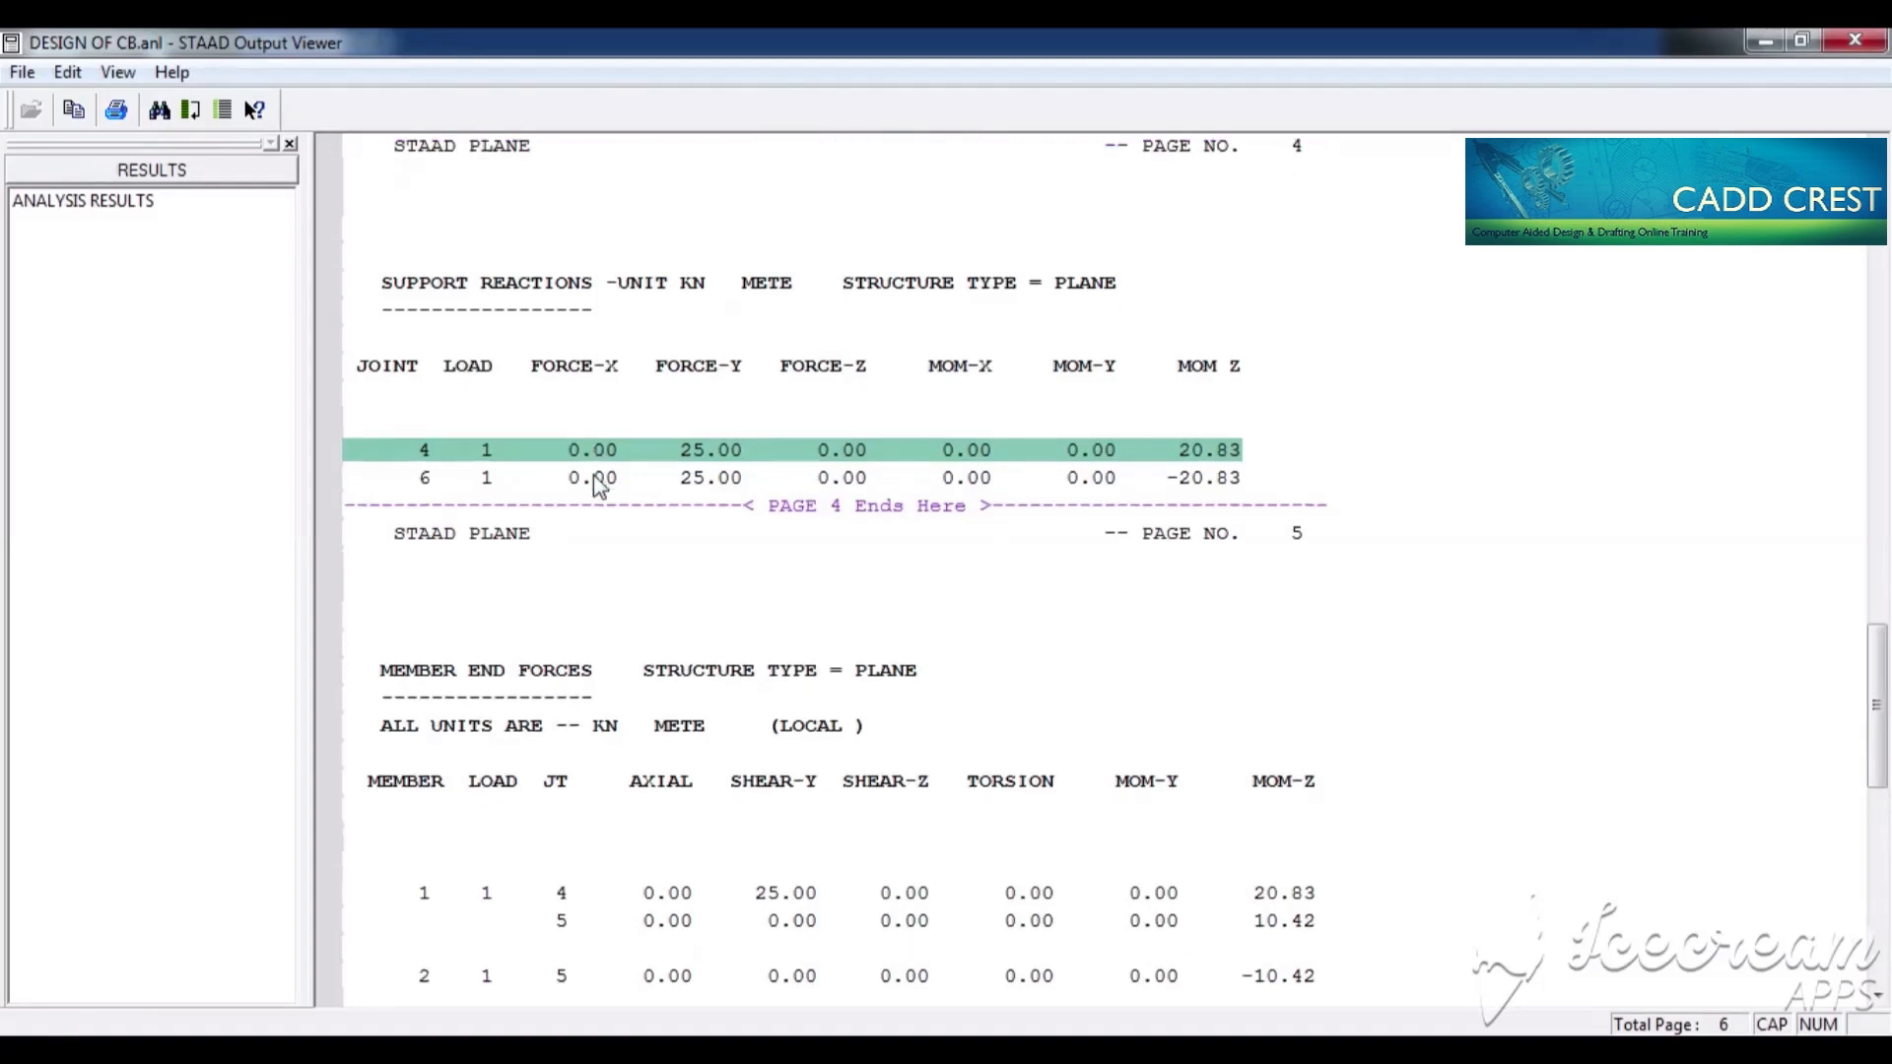
{"action": "scroll", "coordinate": [593, 474], "scroll_direction": "down", "scroll_amount": 1}
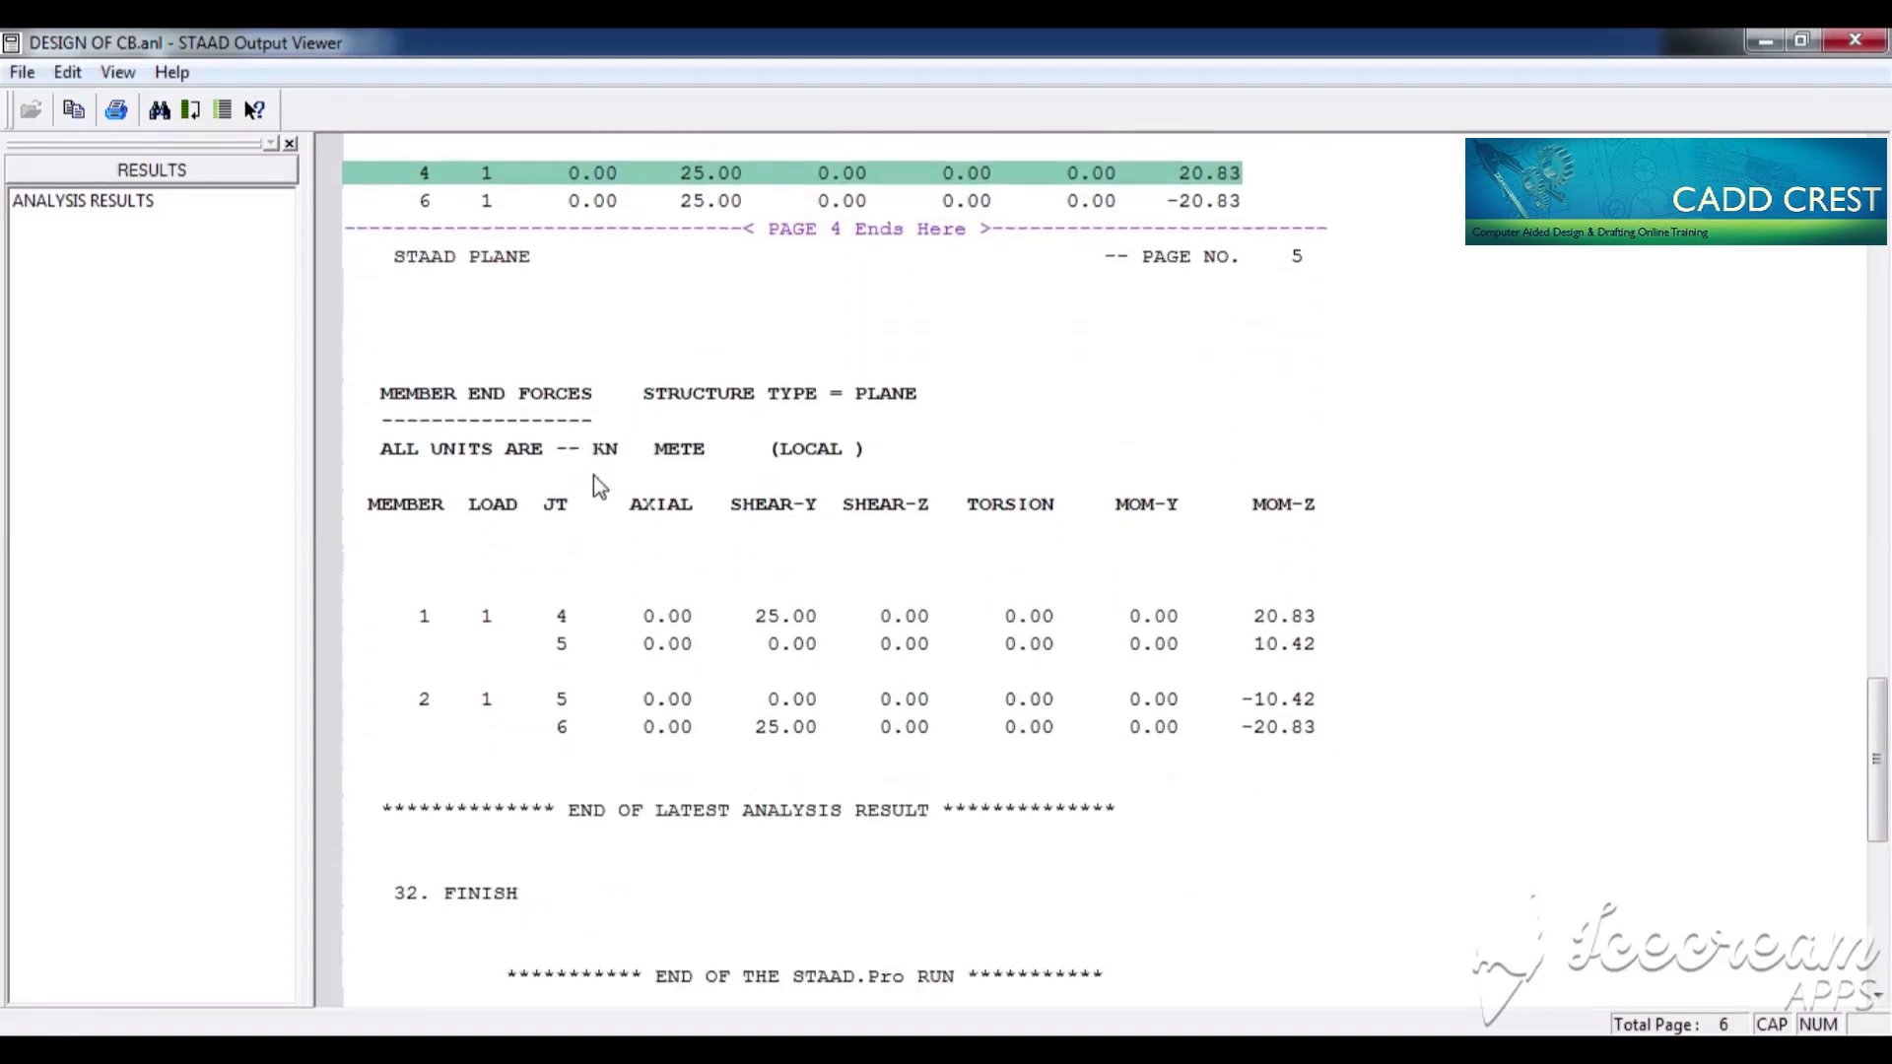
{"action": "left_click", "coordinate": [427, 623]}
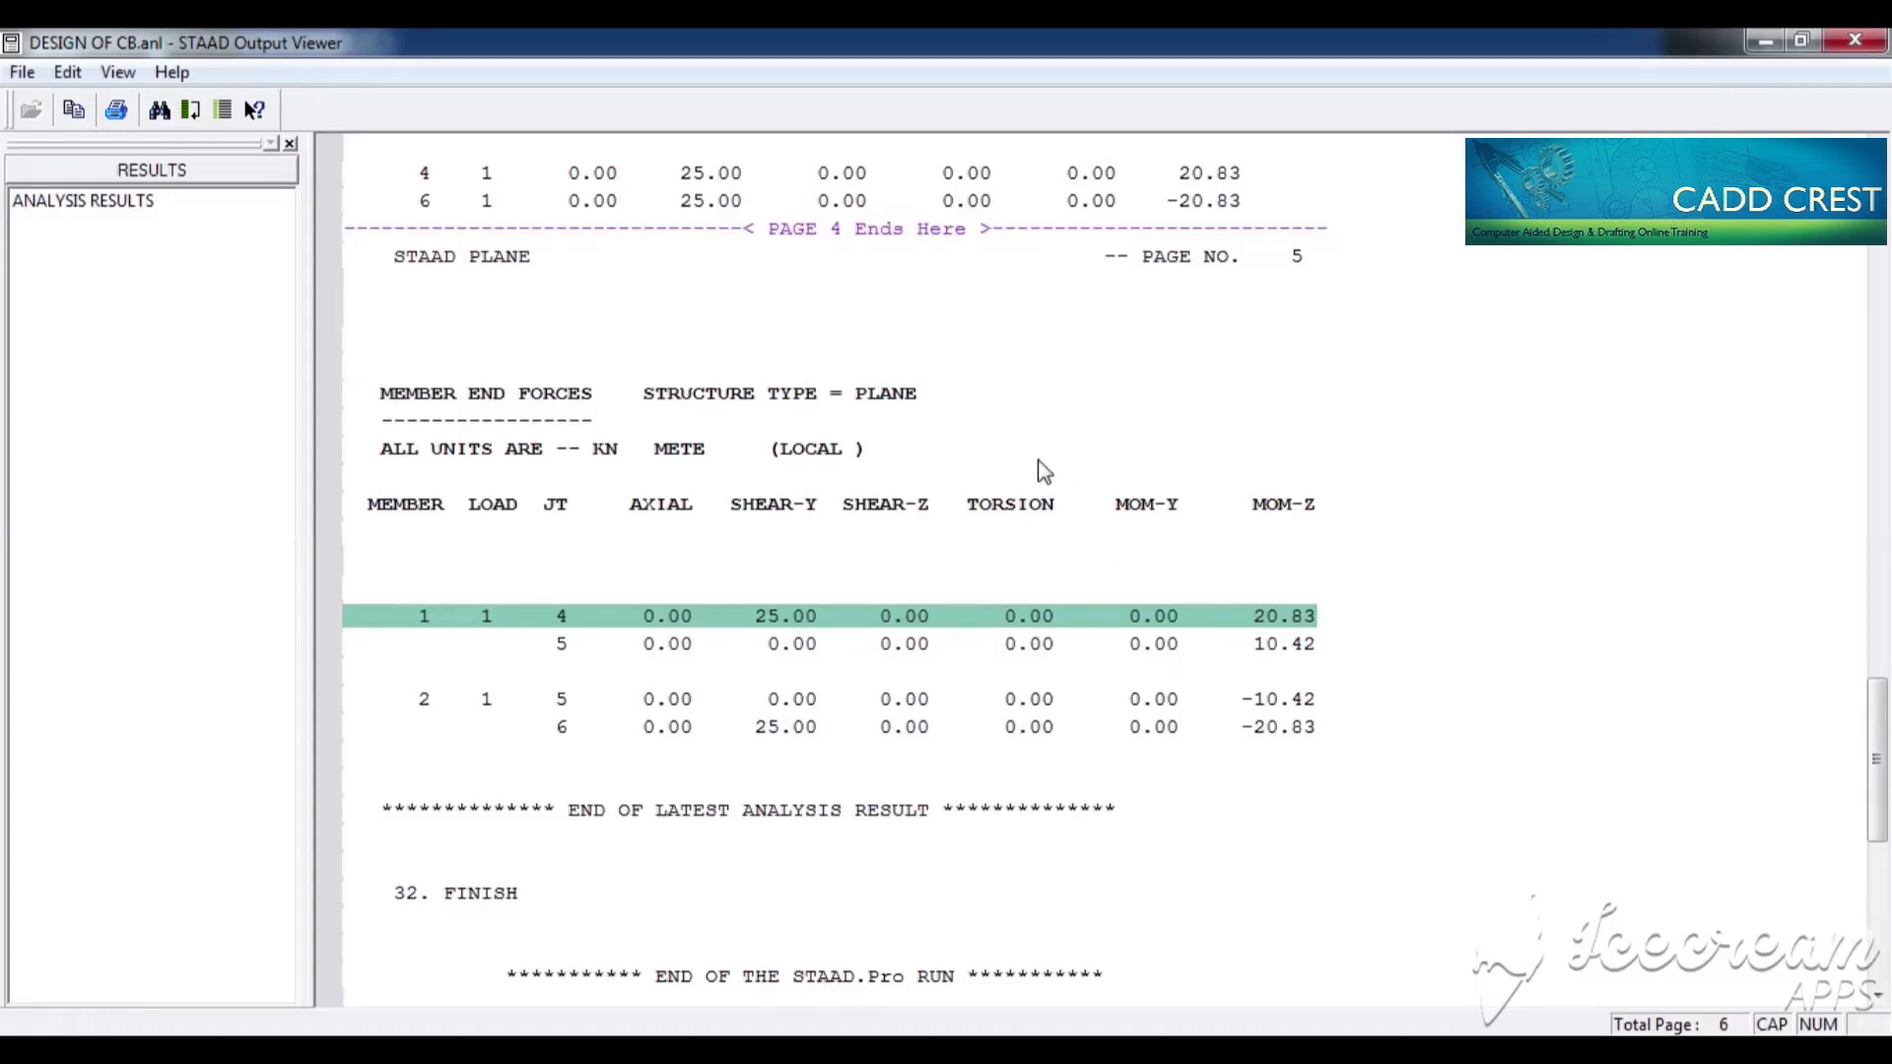
{"action": "left_click", "coordinate": [1024, 512]}
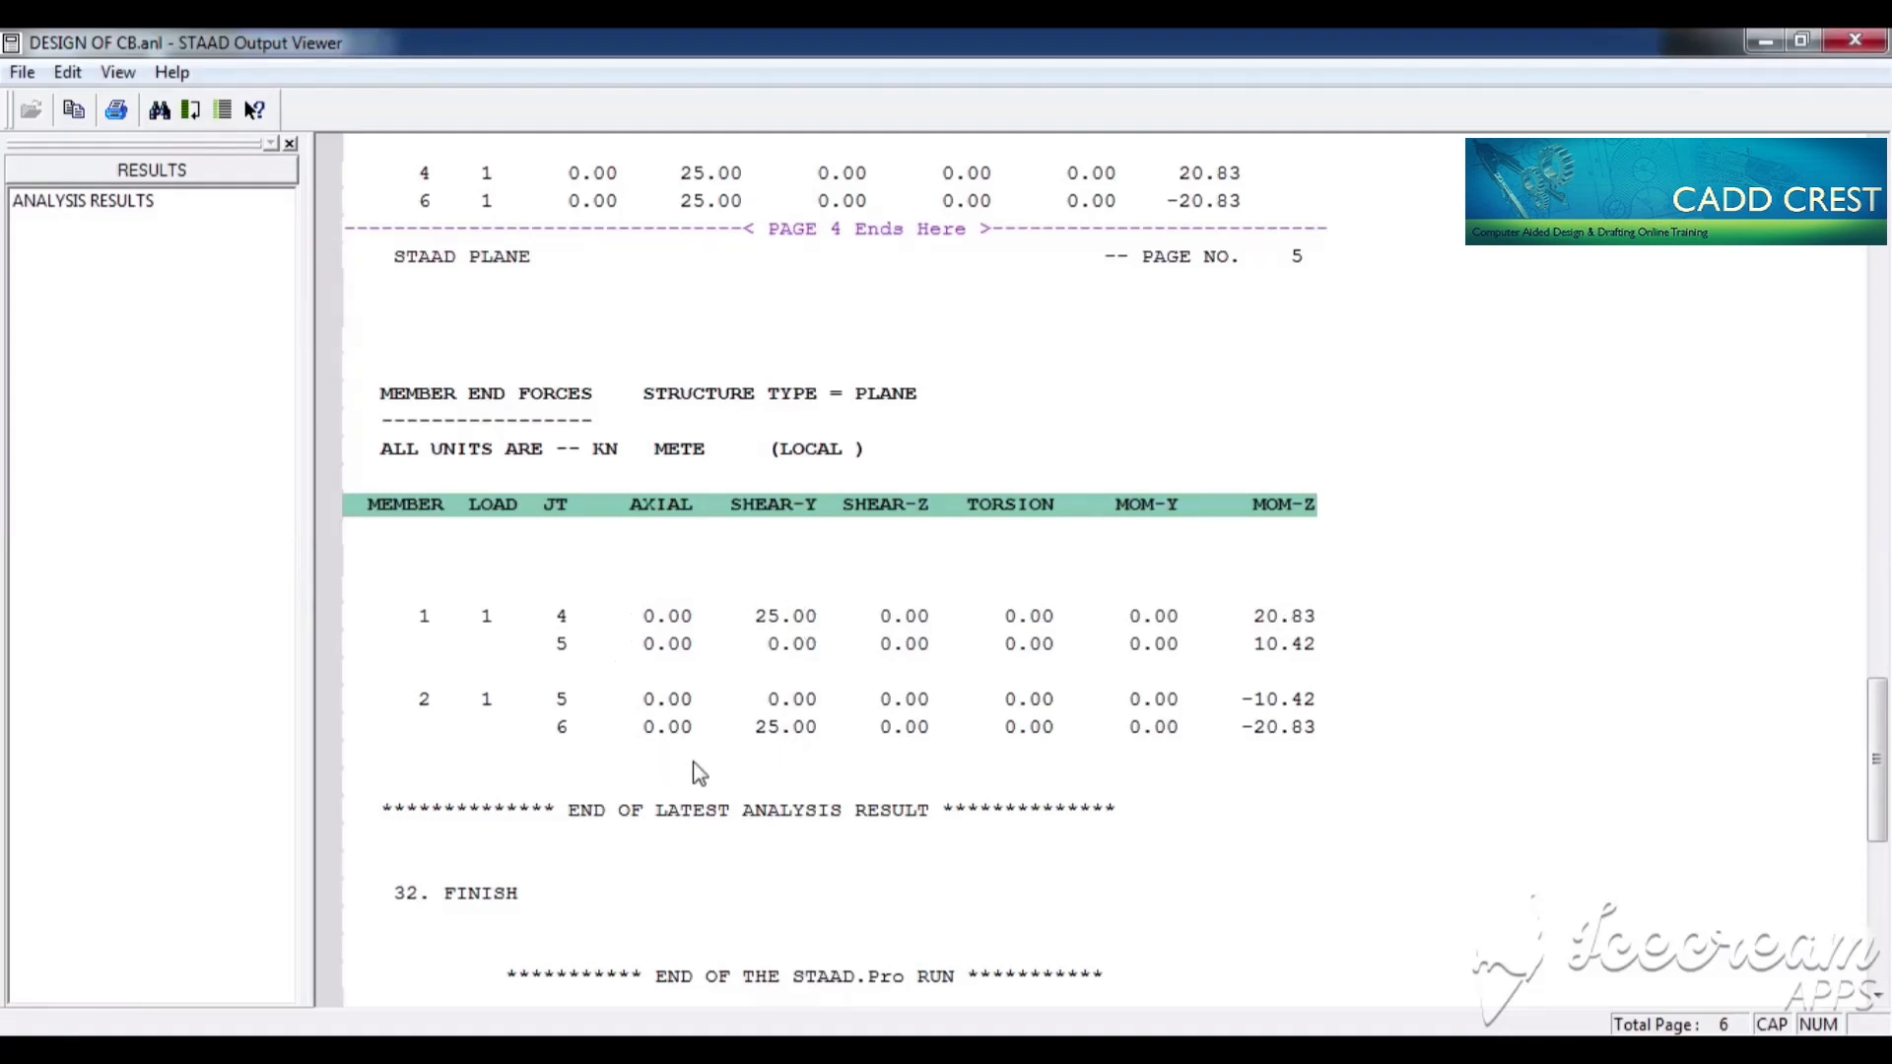
{"action": "left_click", "coordinate": [1856, 42]}
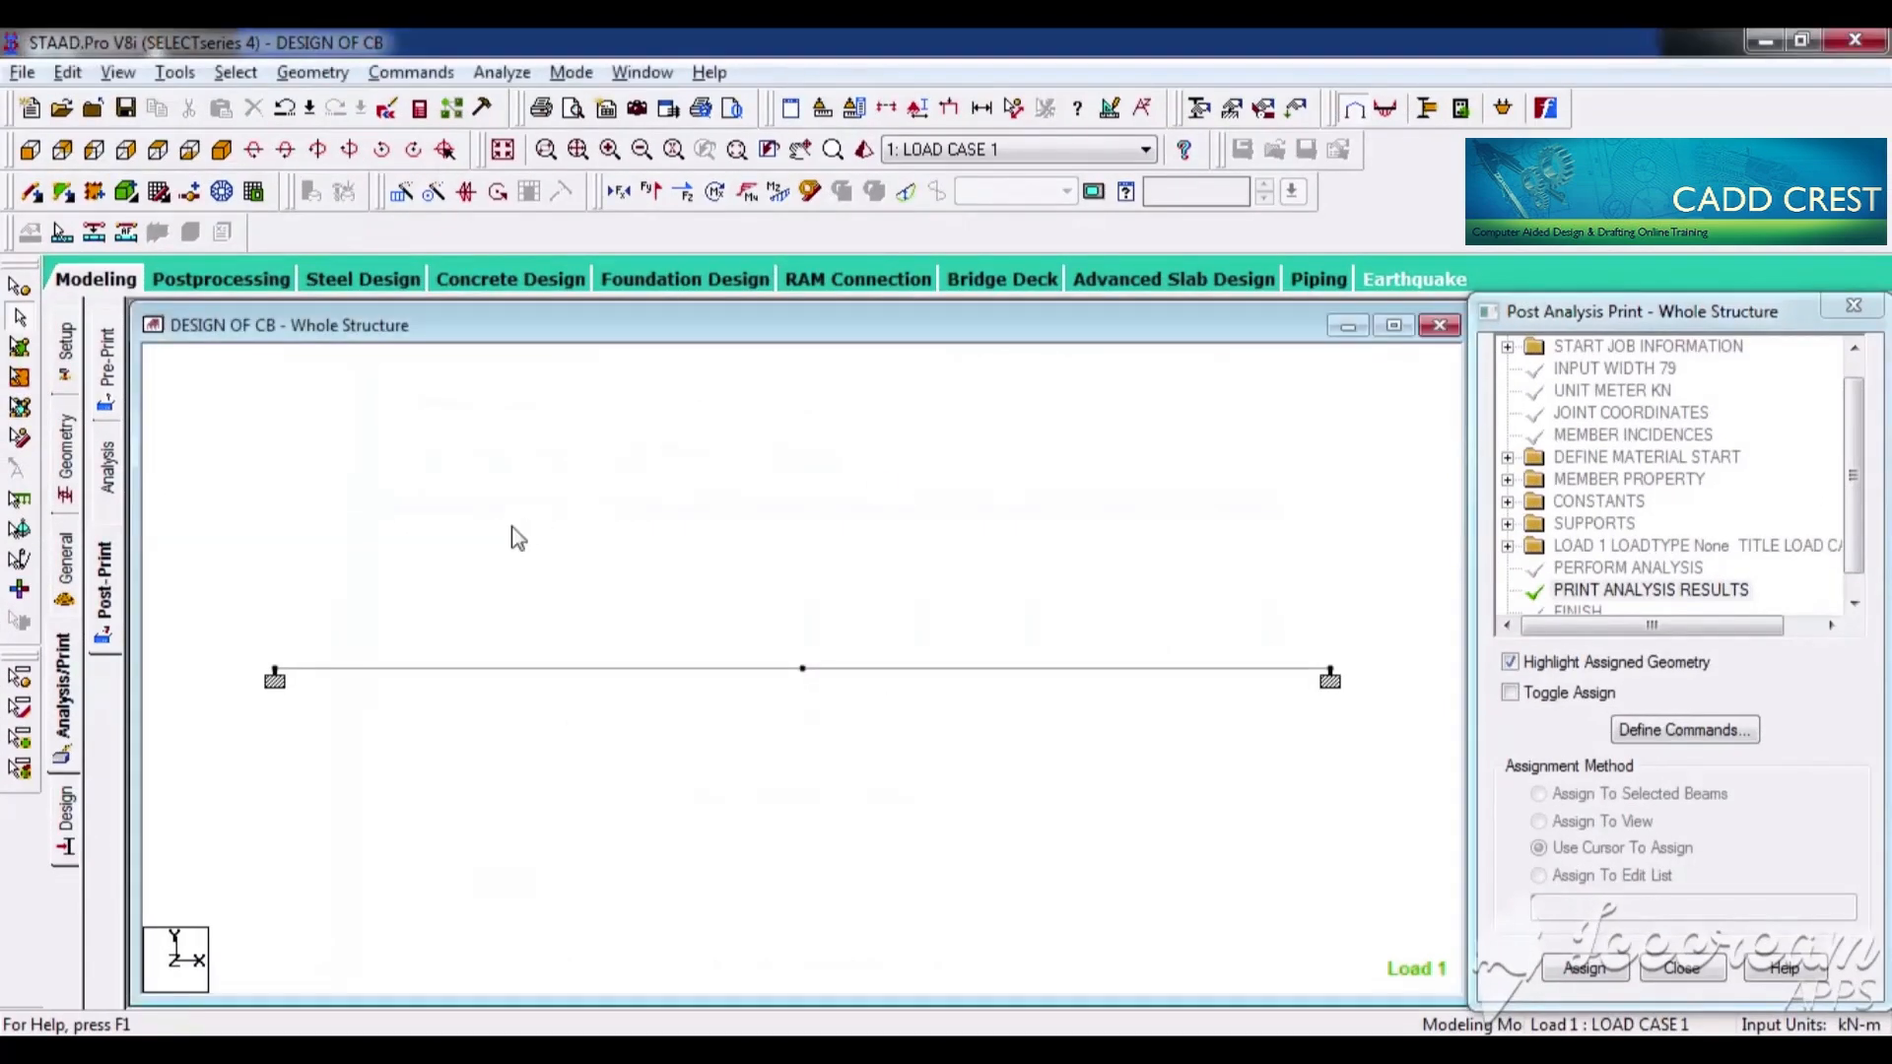
Open the concrete design page and set the current design code to IS456
{"action": "left_click", "coordinate": [67, 823]}
{"action": "left_click", "coordinate": [106, 455]}
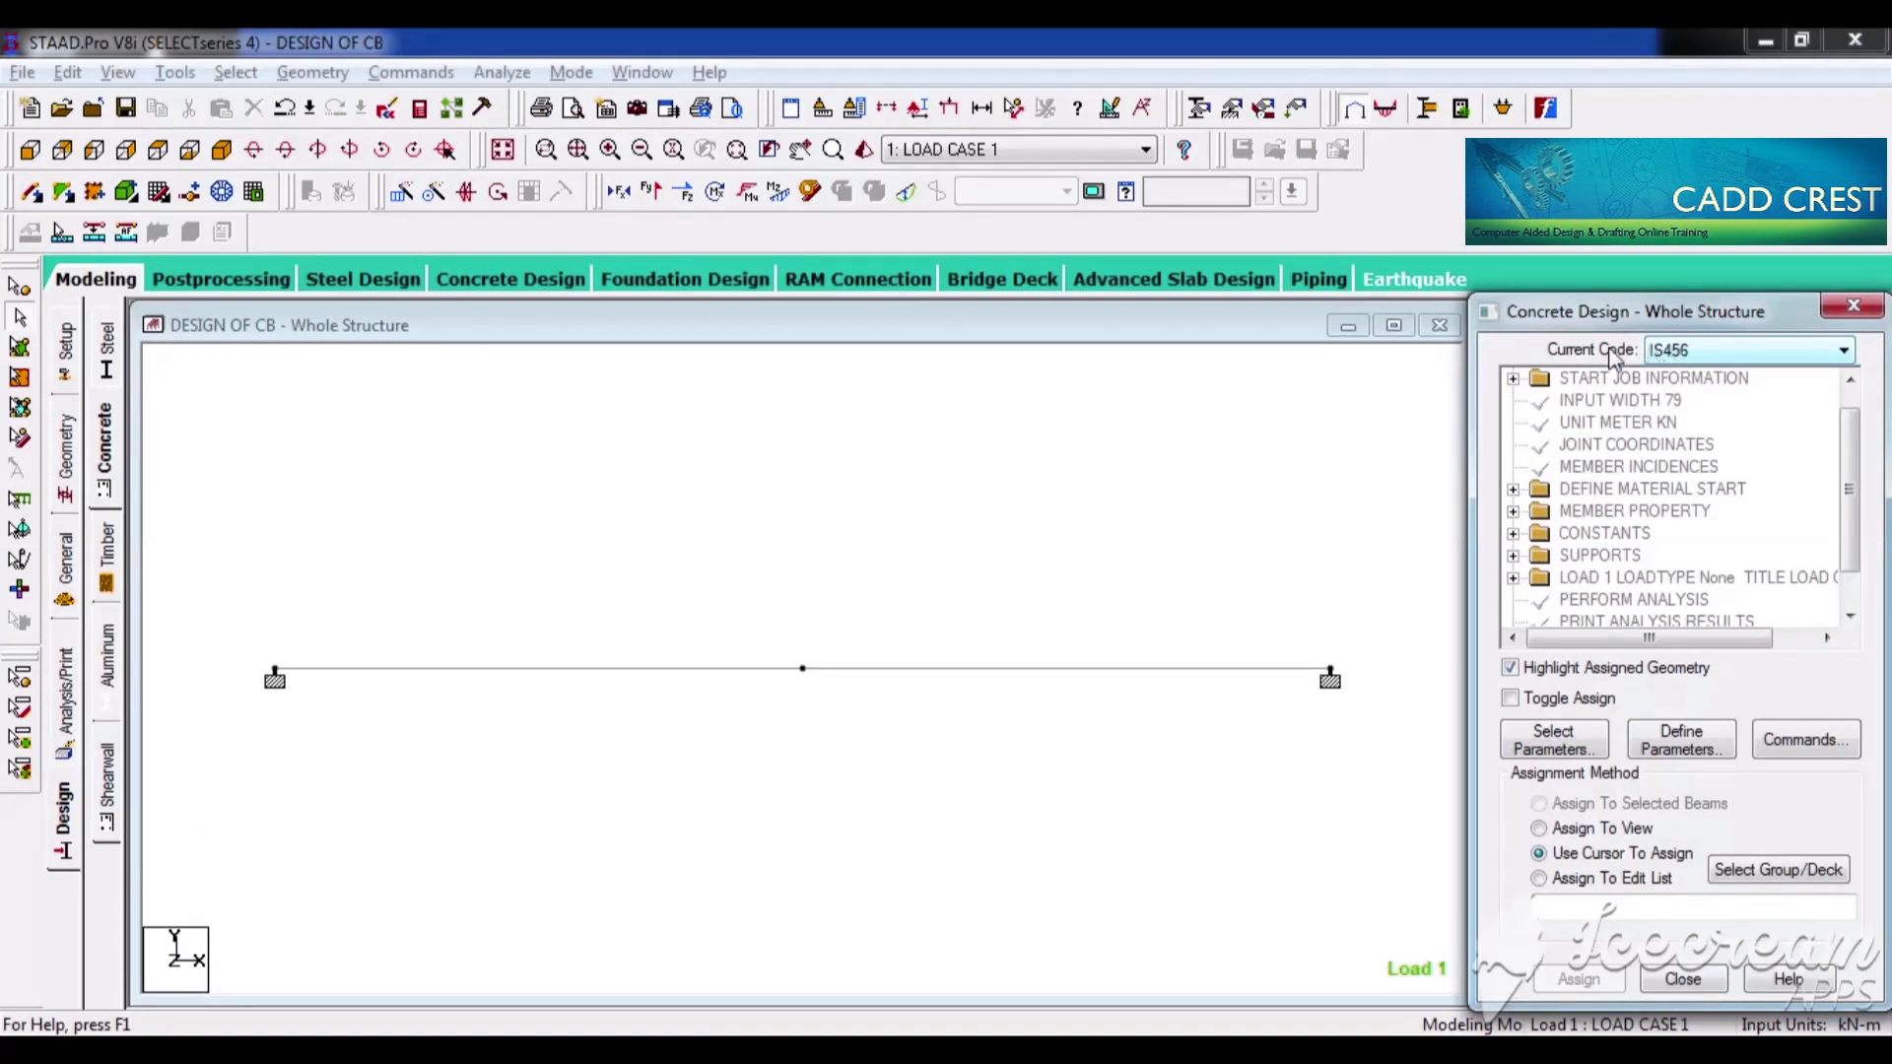
{"action": "left_click", "coordinate": [1847, 357]}
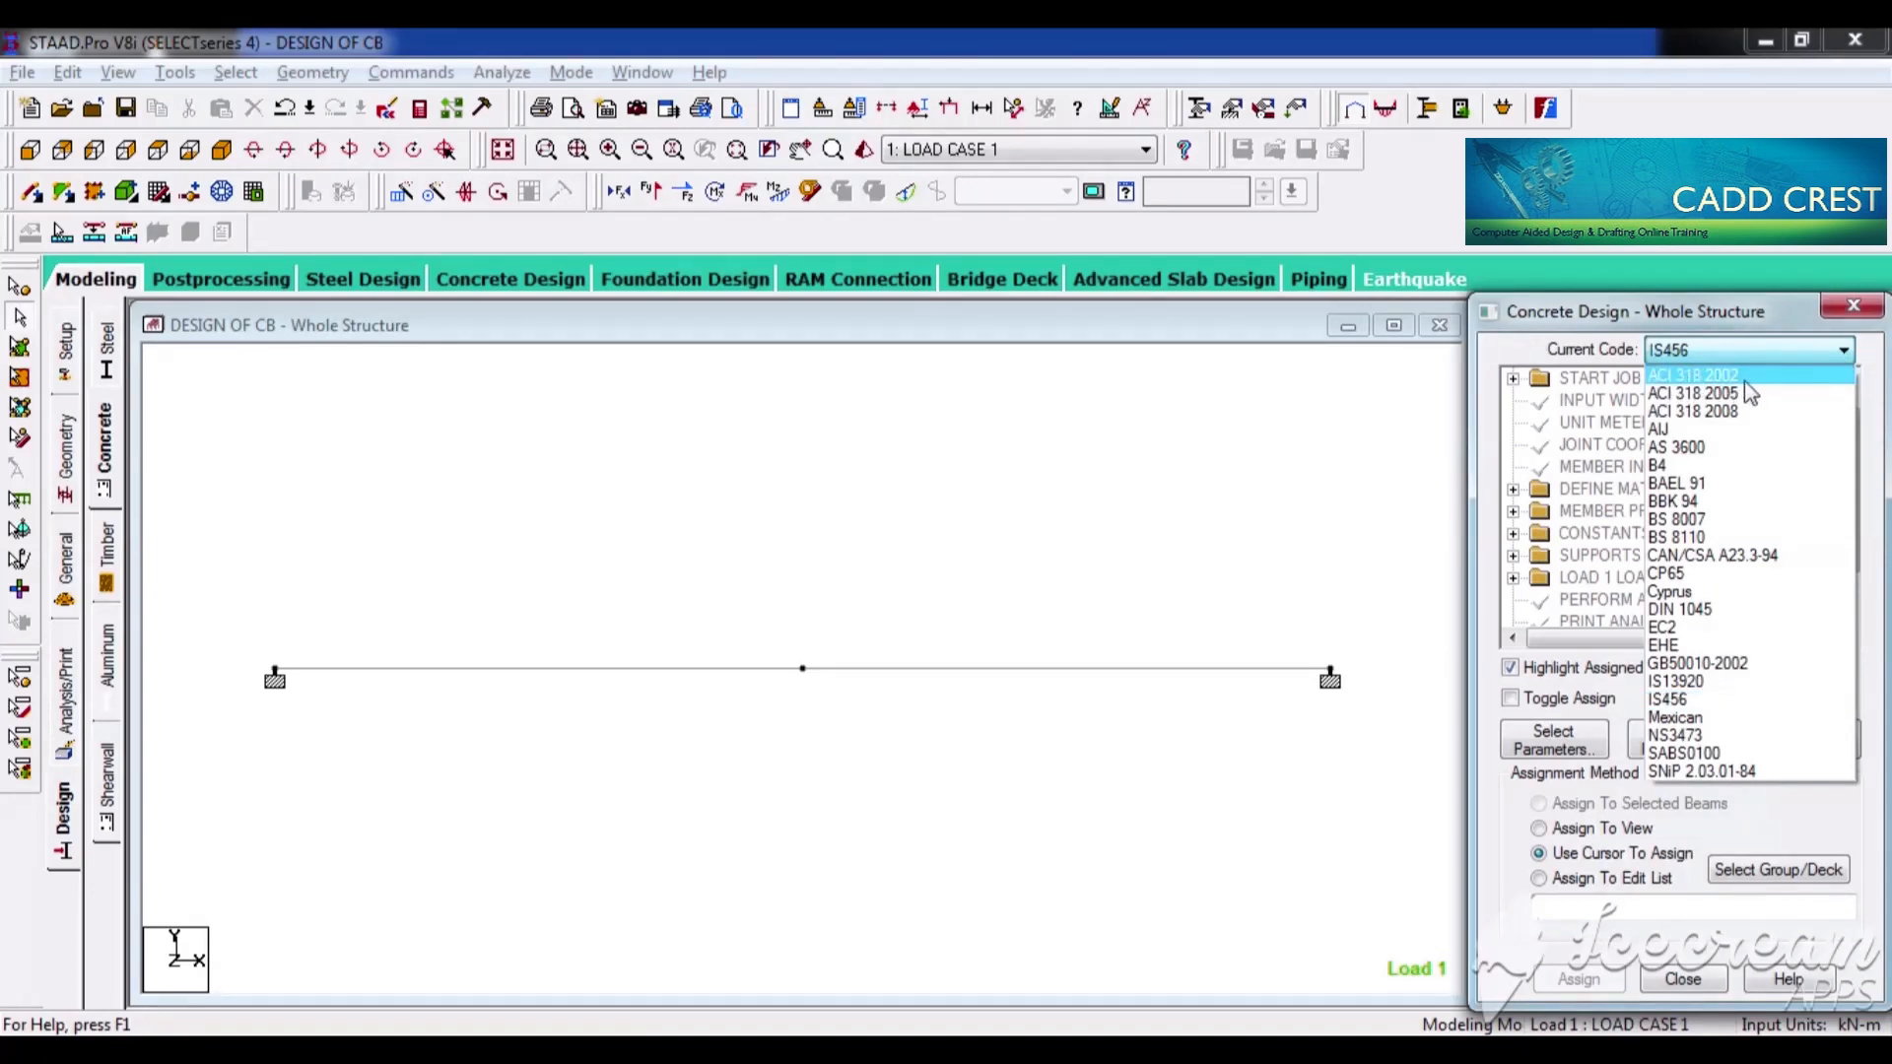
{"action": "left_click", "coordinate": [1675, 701]}
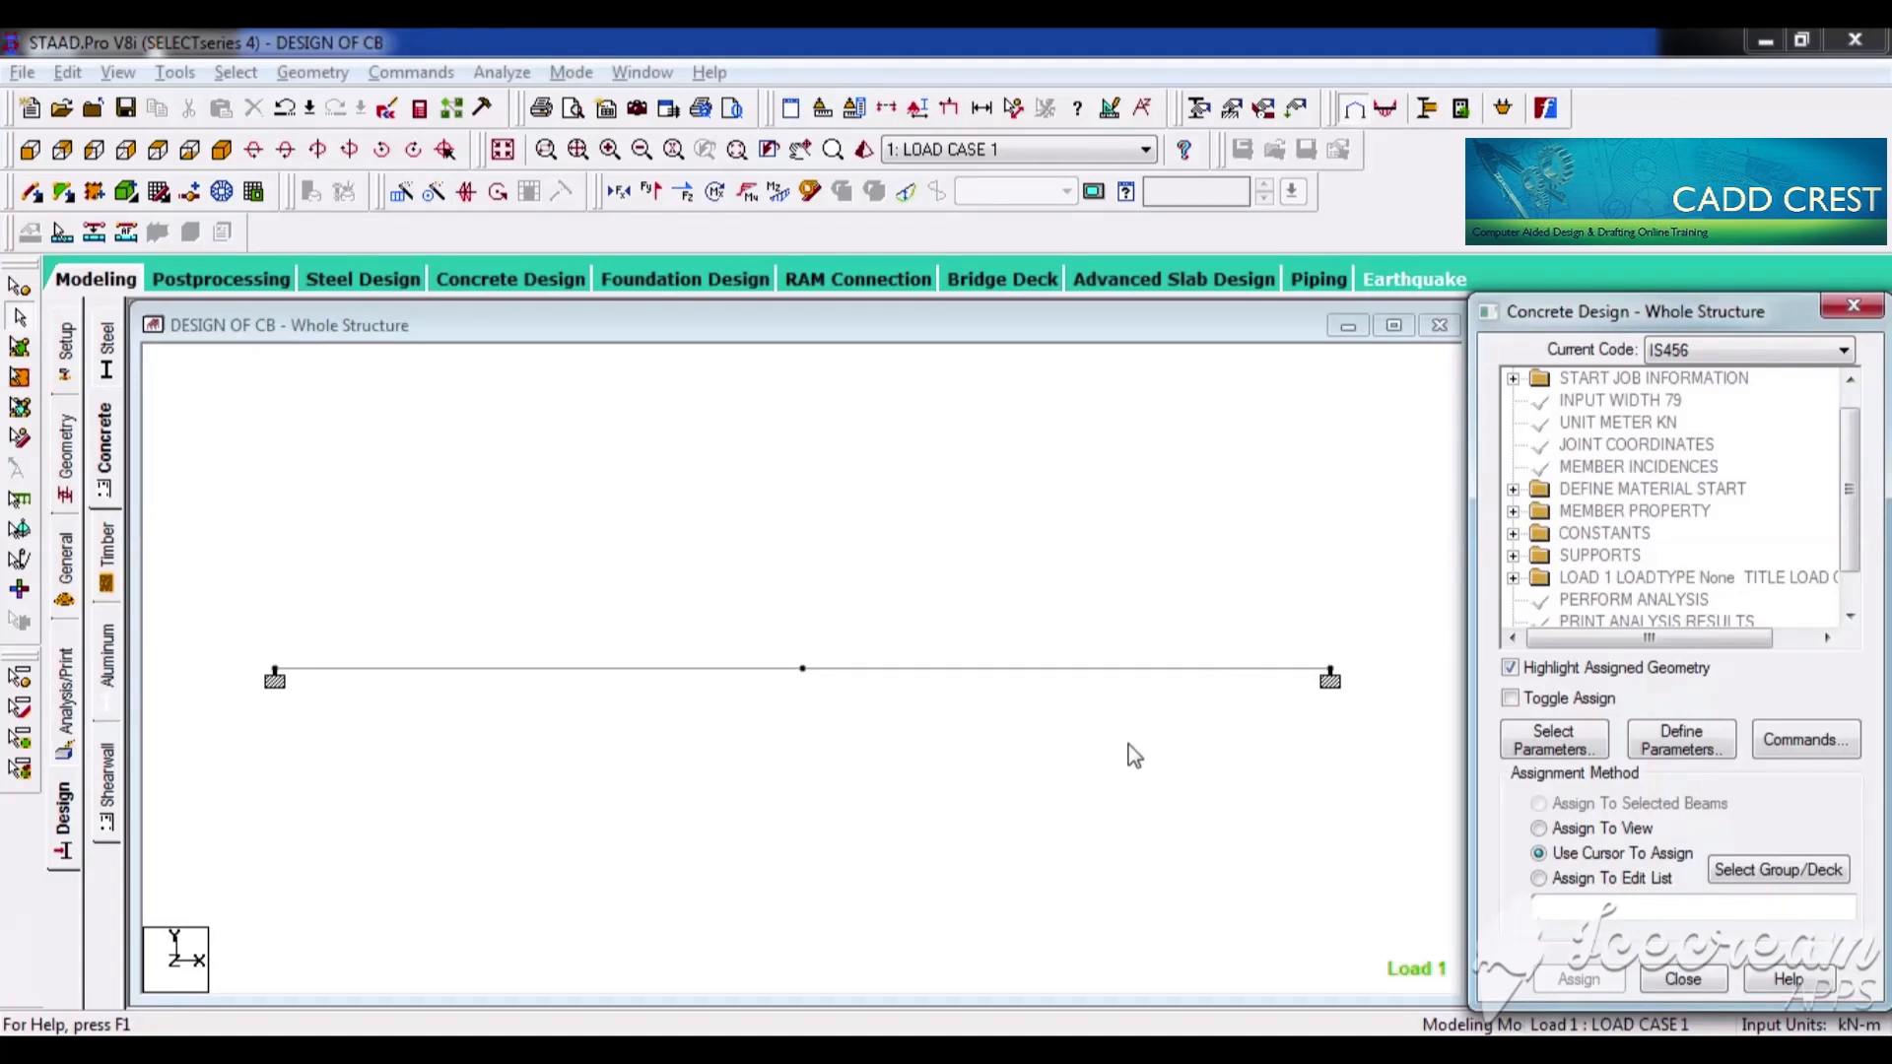
Open the concrete design parameter definitions and select the FC compressive strength value for editing
{"action": "left_click", "coordinate": [1720, 751]}
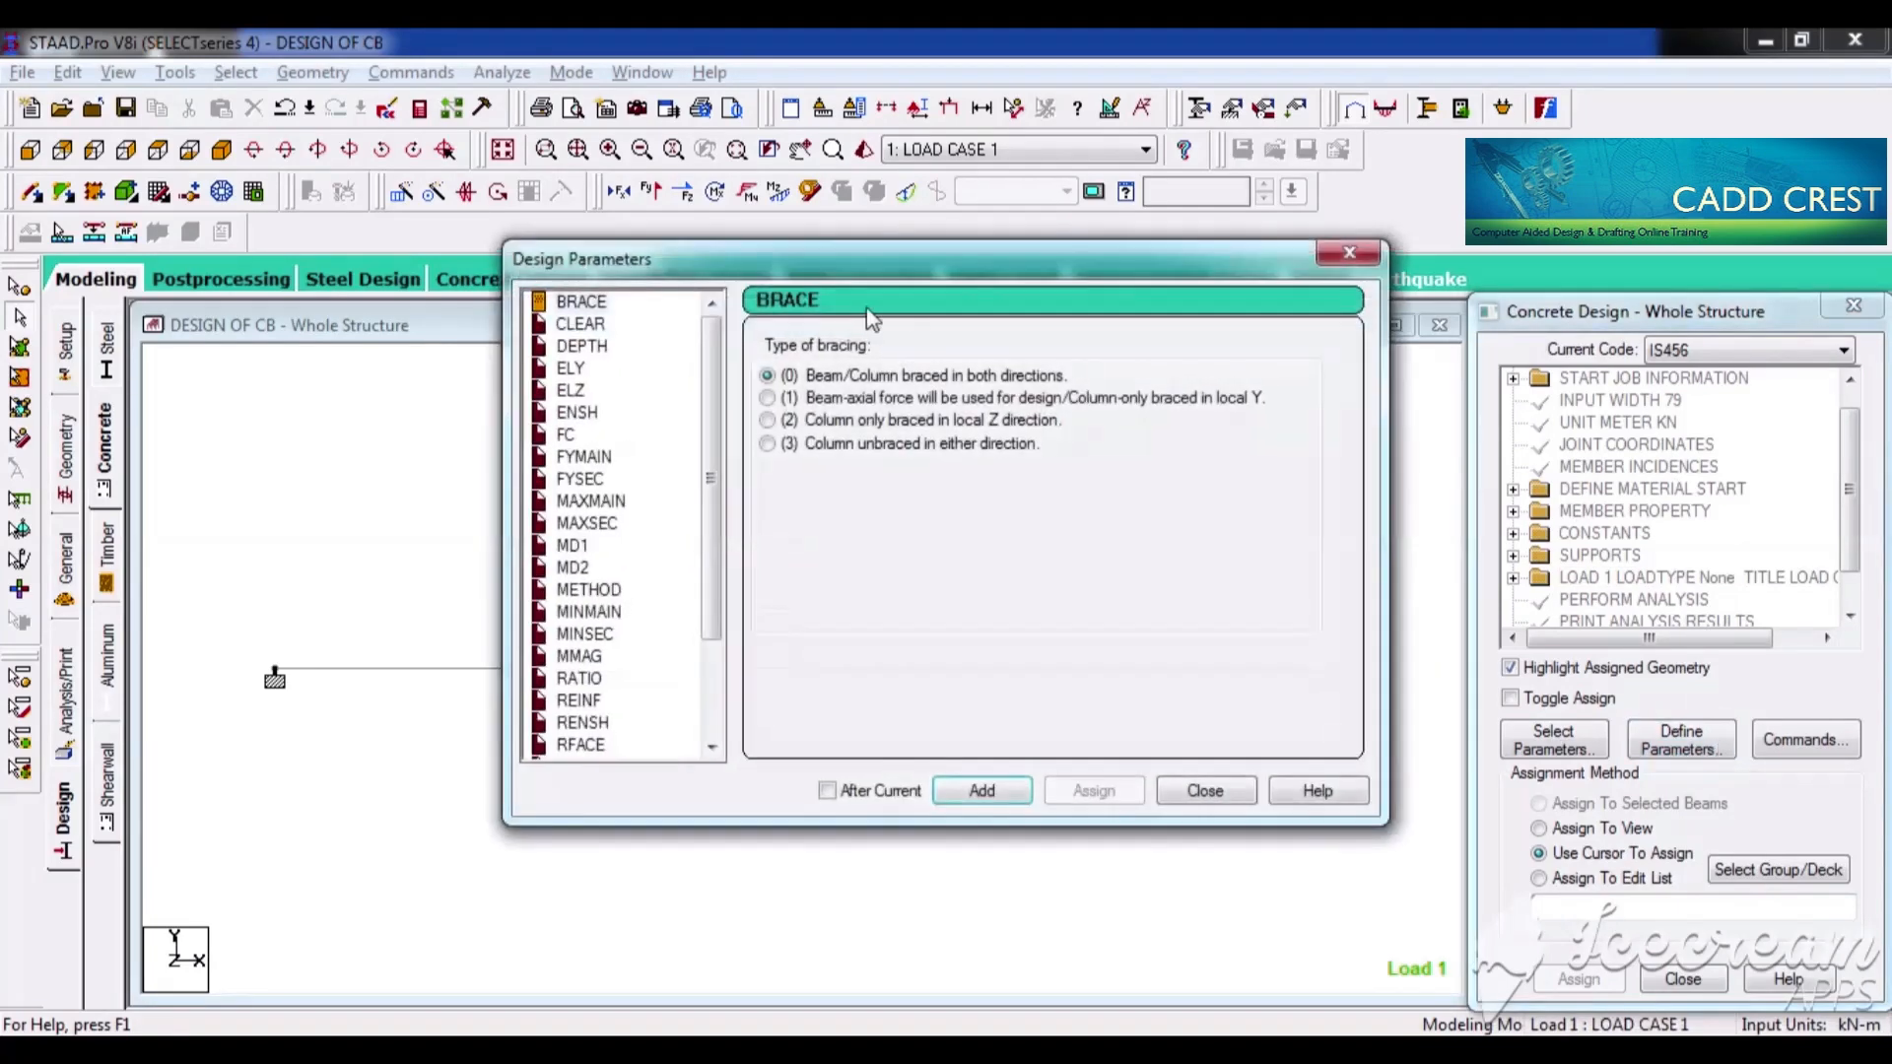
{"action": "scroll", "coordinate": [715, 579], "scroll_direction": "down", "scroll_amount": 2}
{"action": "left_click_drag", "start_coordinate": [715, 577], "coordinate": [713, 427]}
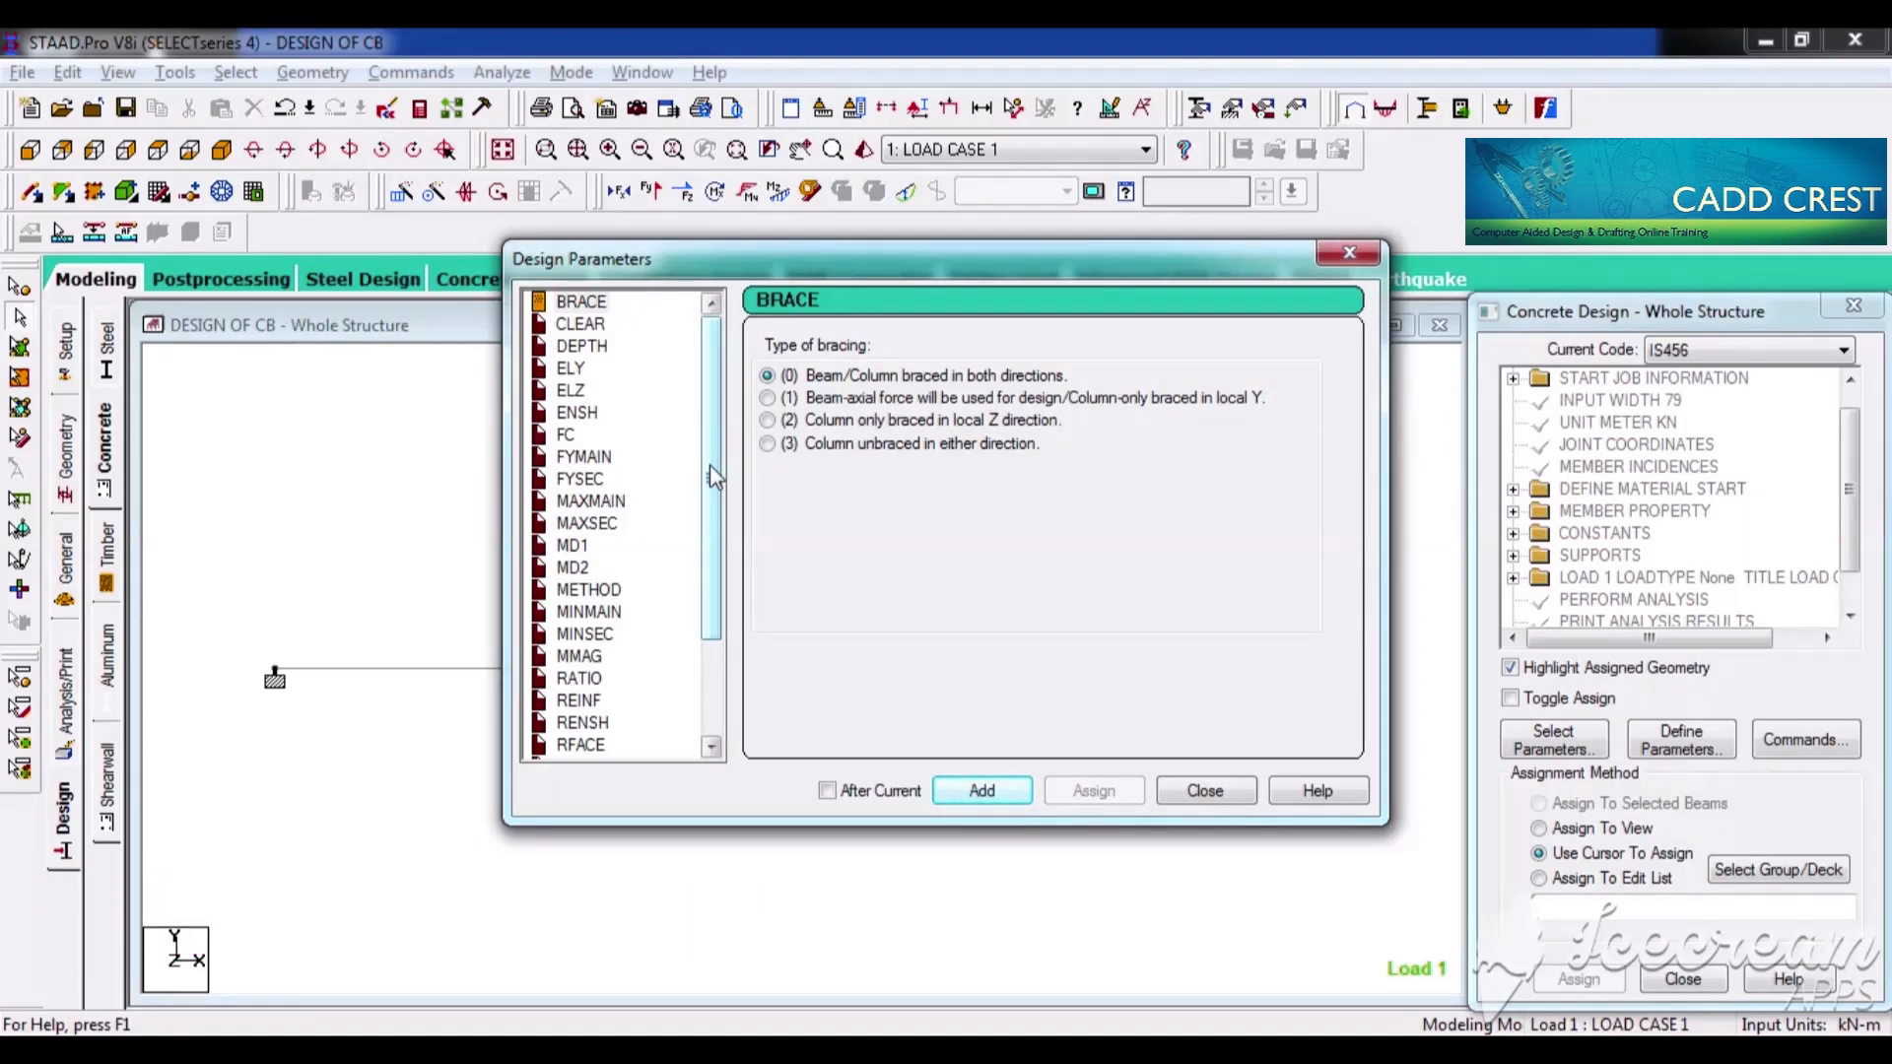
{"action": "left_click", "coordinate": [567, 435]}
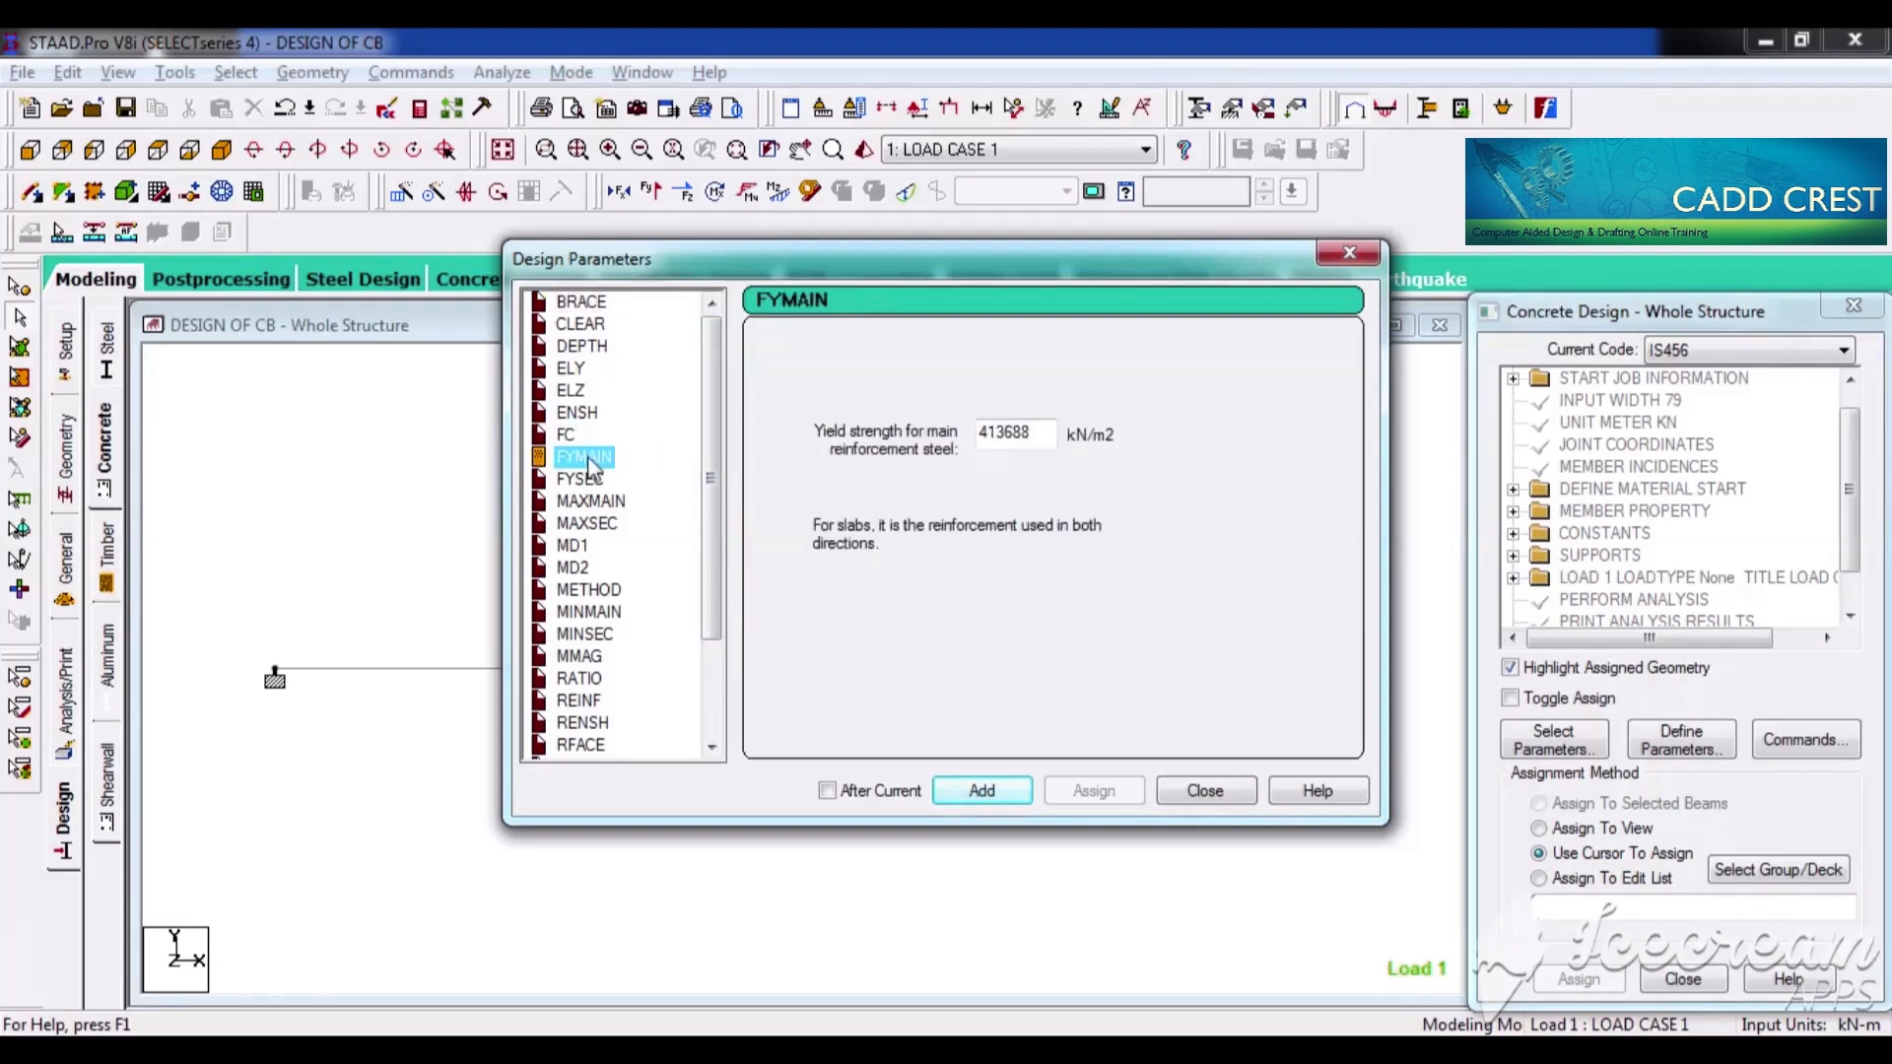
{"action": "left_click", "coordinate": [569, 437]}
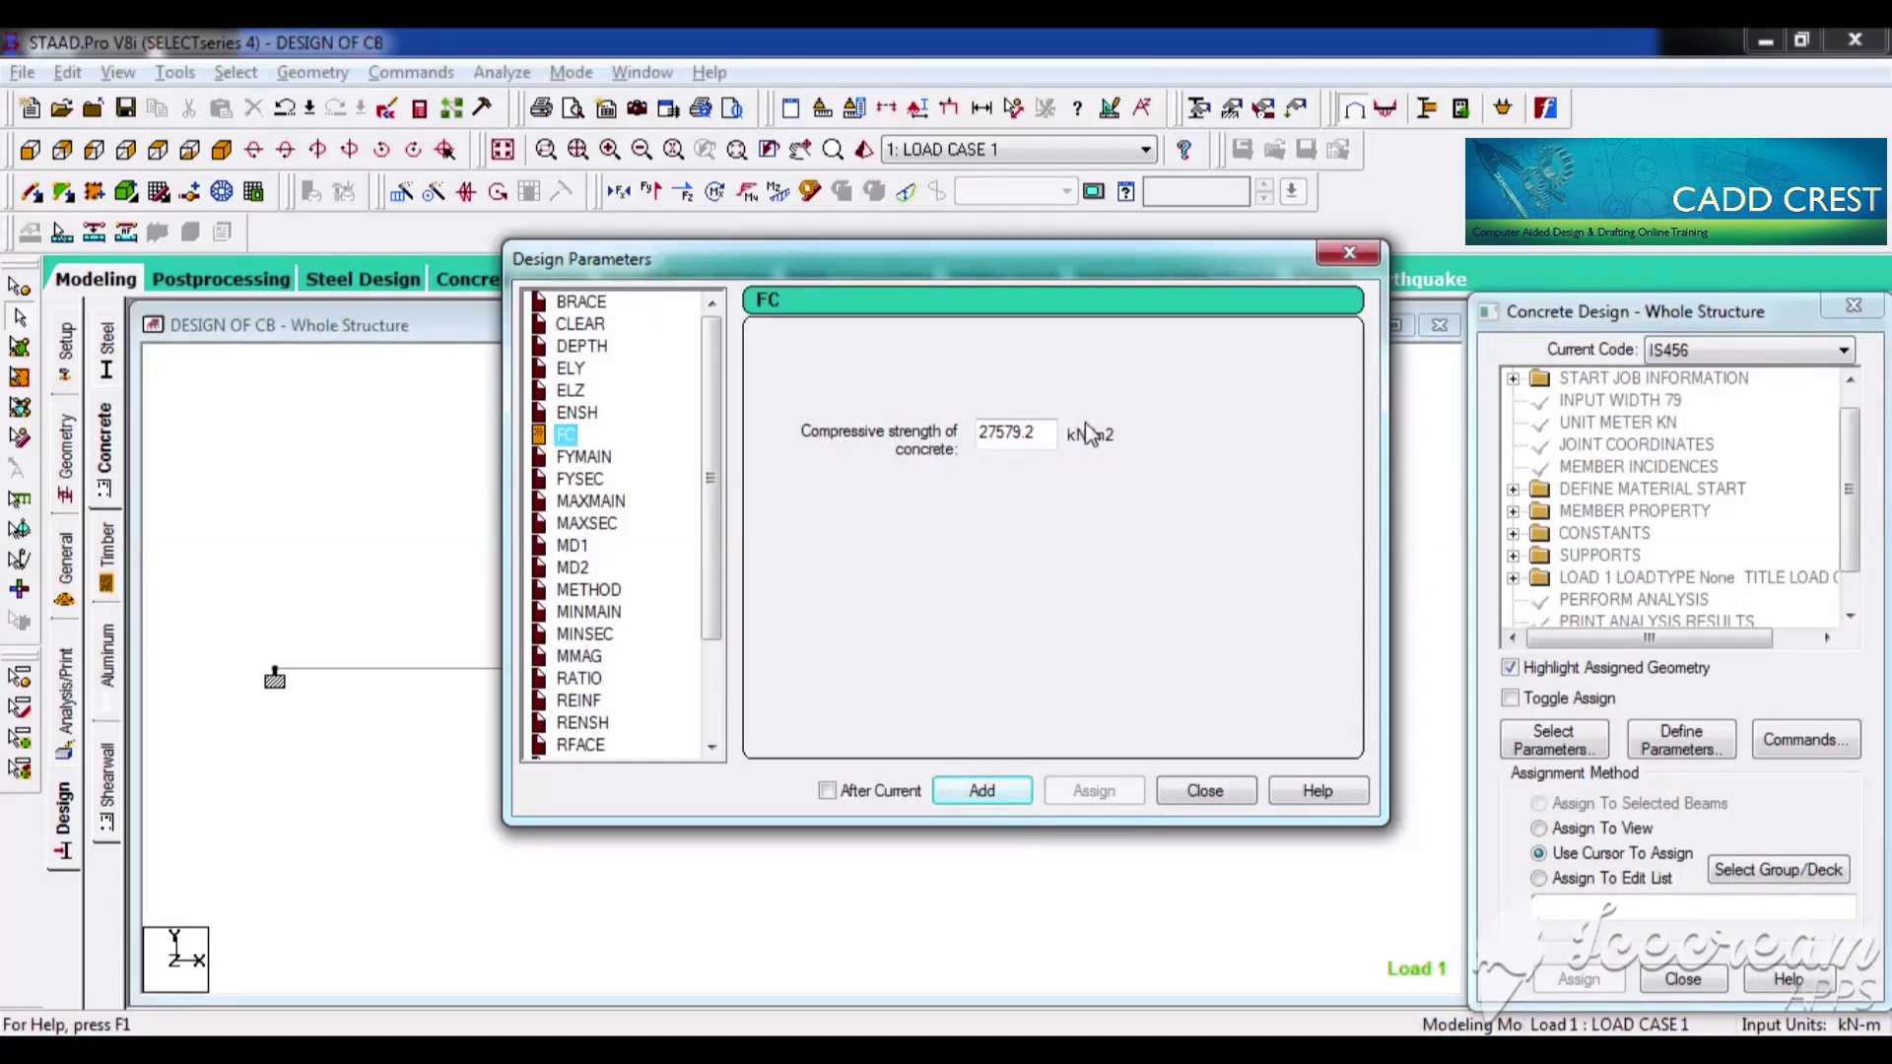
{"action": "left_click_drag", "start_coordinate": [1045, 434], "coordinate": [981, 433]}
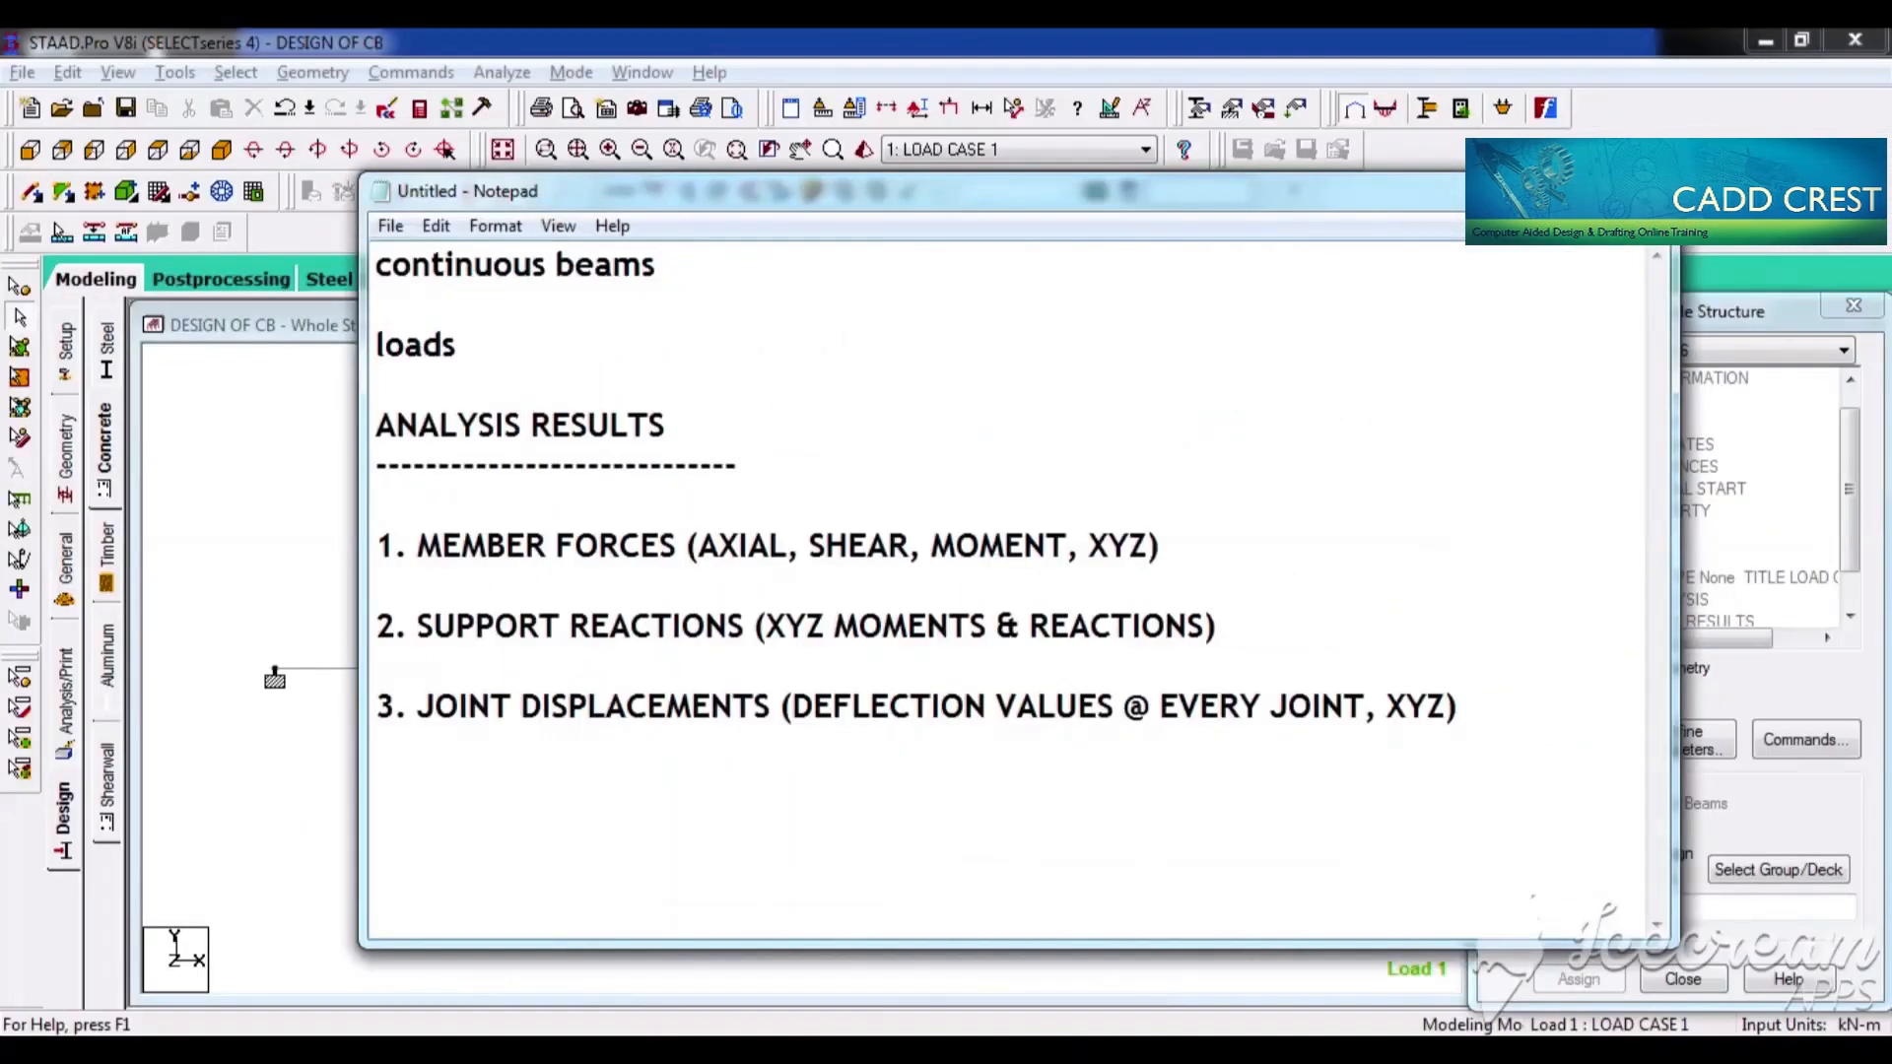
Switch to the Notepad notes and add the concrete grade line "M-20 (20N/mm2)" below the results list
{"action": "key", "text": "Return"}
{"action": "key", "text": "Return"}
{"action": "key", "text": "Return"}
{"action": "type", "text": "M-20 (20N)"}
{"action": "key", "text": "Left"}
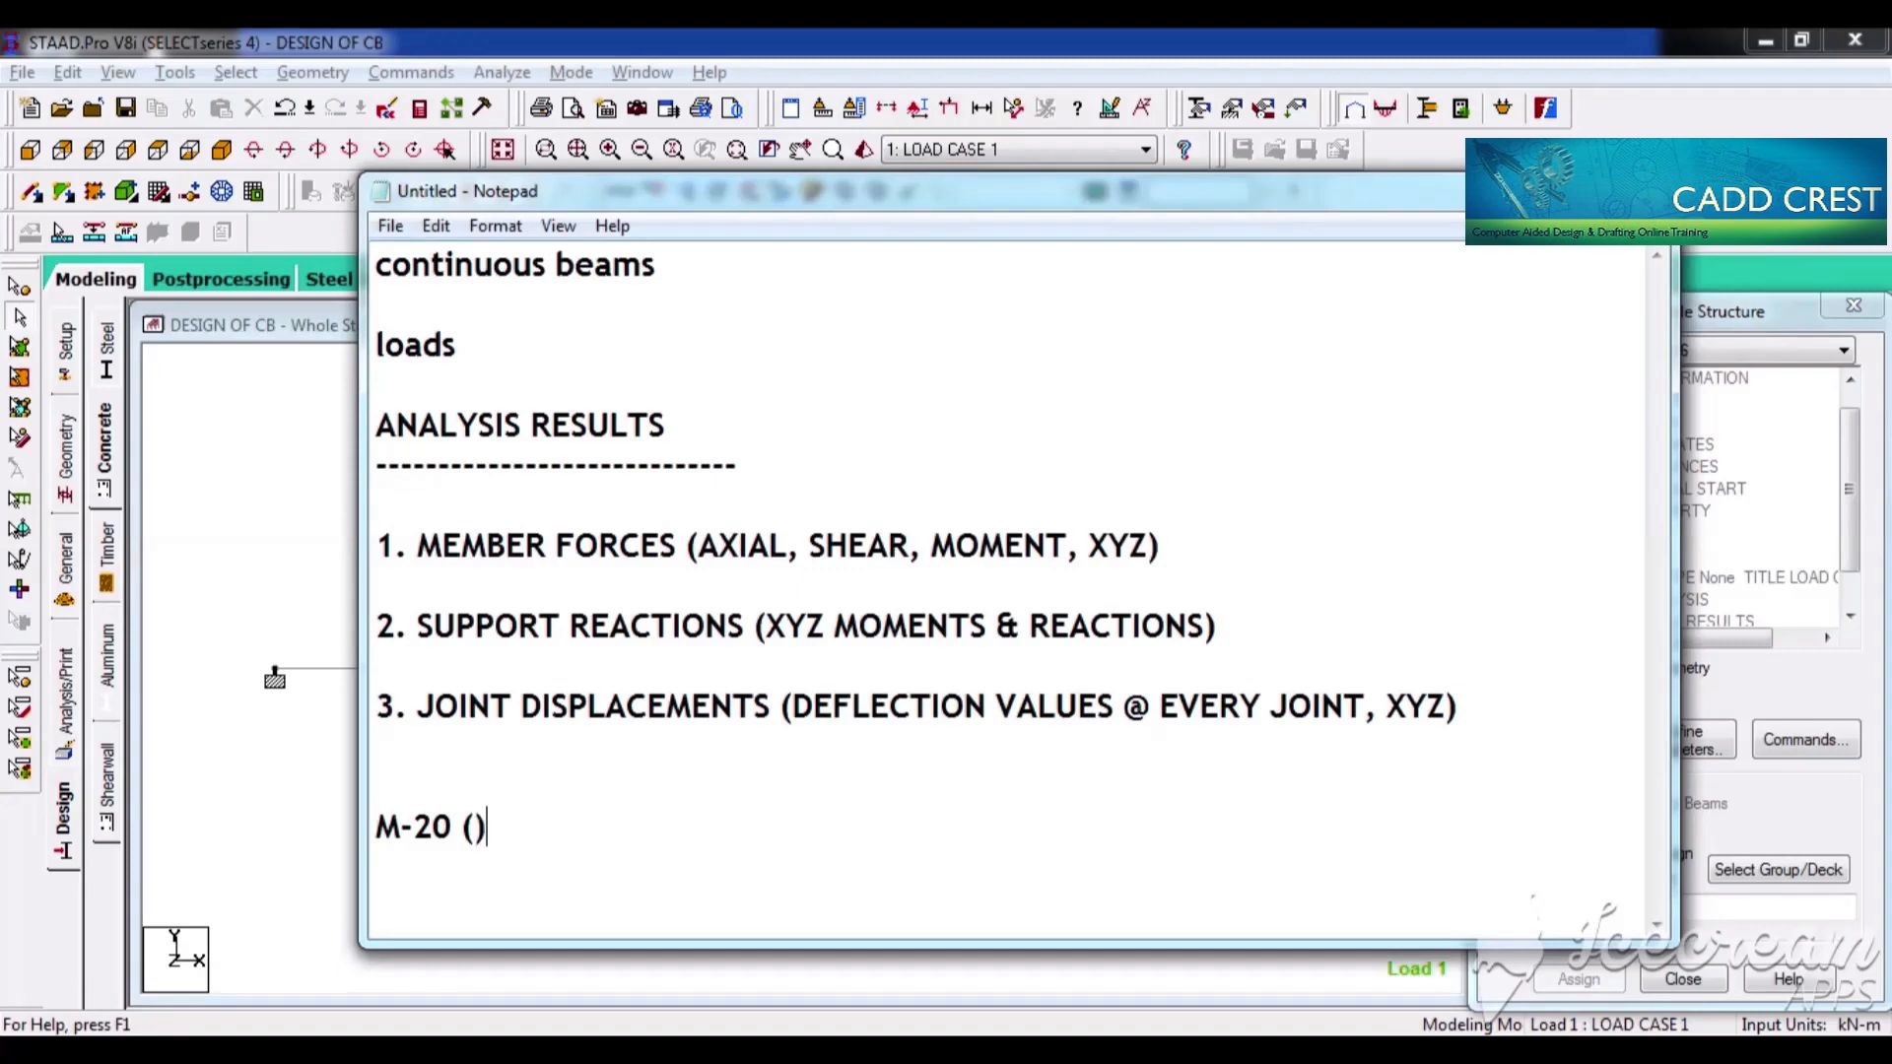
{"action": "type", "text": "20N/mm2"}
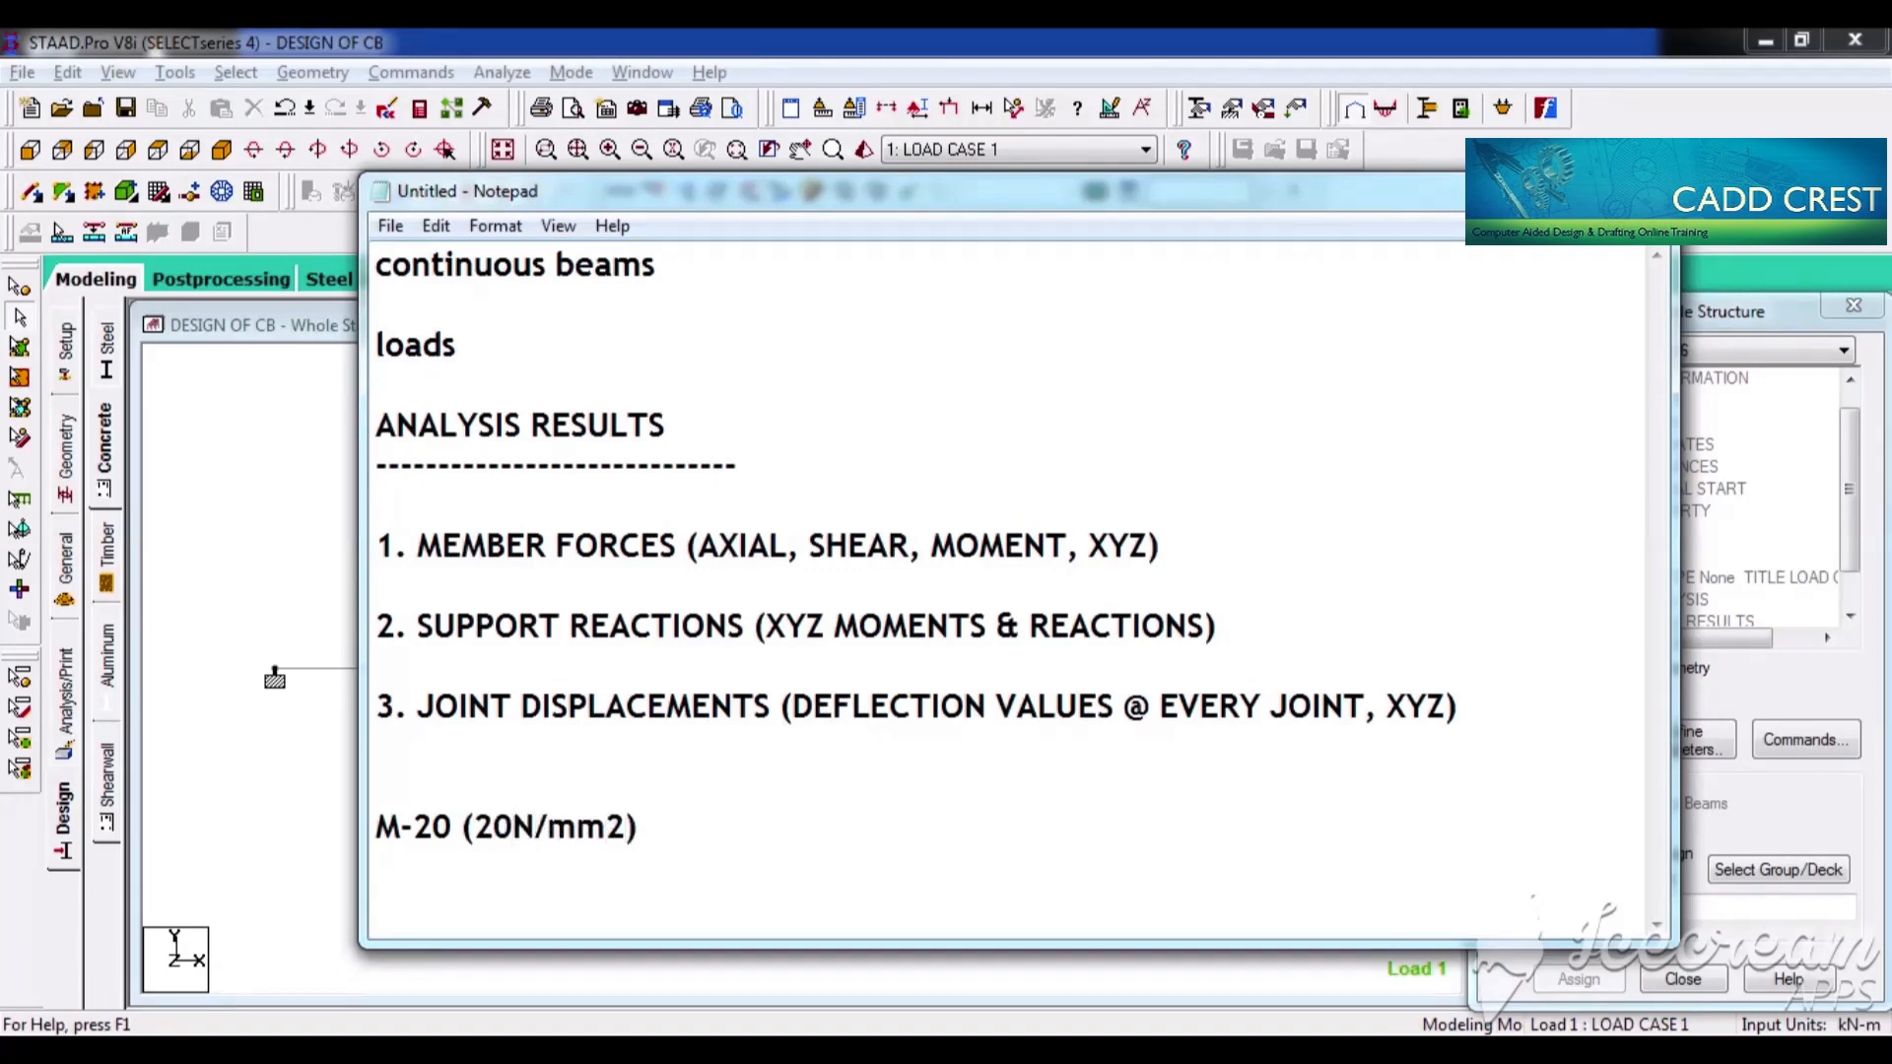
Complete the concrete grade note so it reads "M-20 (20 N/mm2) Kn/m2" and return to STAAD.Pro
{"action": "key", "text": "Left"}
{"action": "key", "text": "Left"}
{"action": "key", "text": "Left"}
{"action": "key", "text": "Left"}
{"action": "key", "text": "Left"}
{"action": "left_click", "coordinate": [647, 826]}
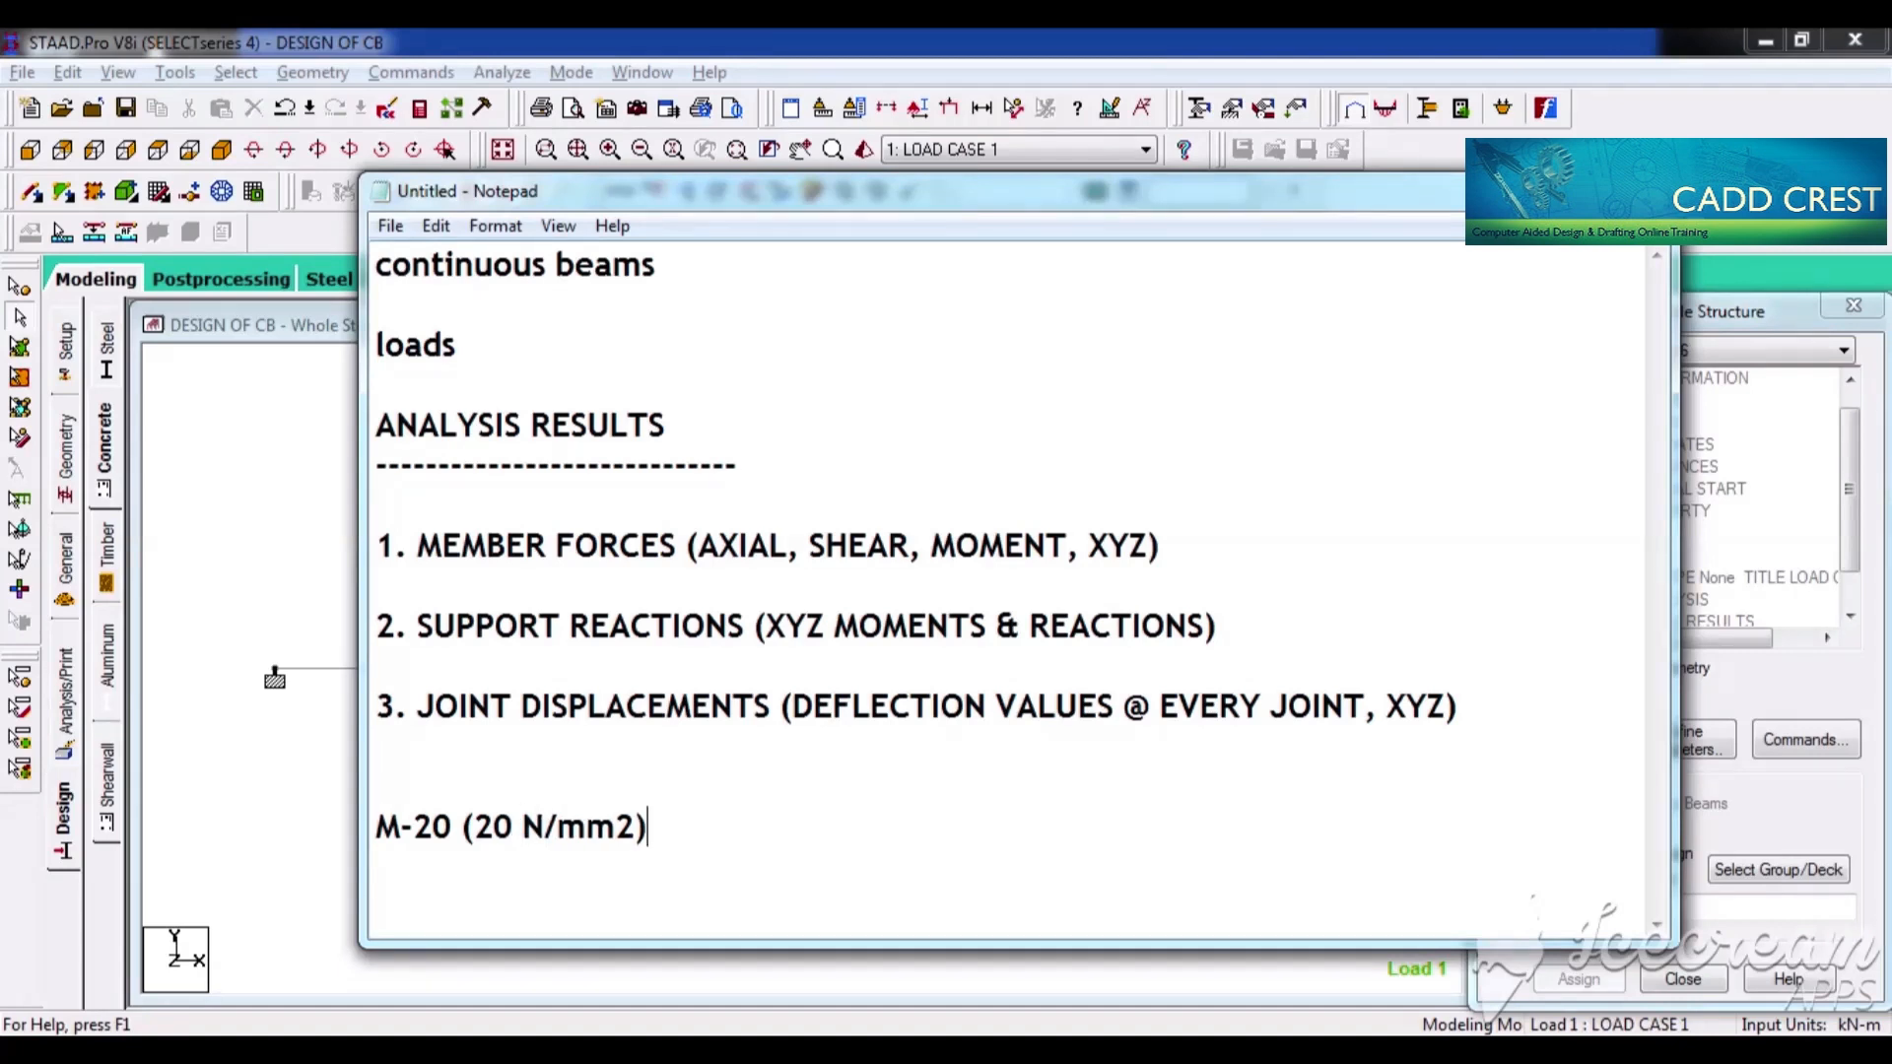
{"action": "type", "text": "Kn/m2"}
{"action": "key", "text": "alt+space"}
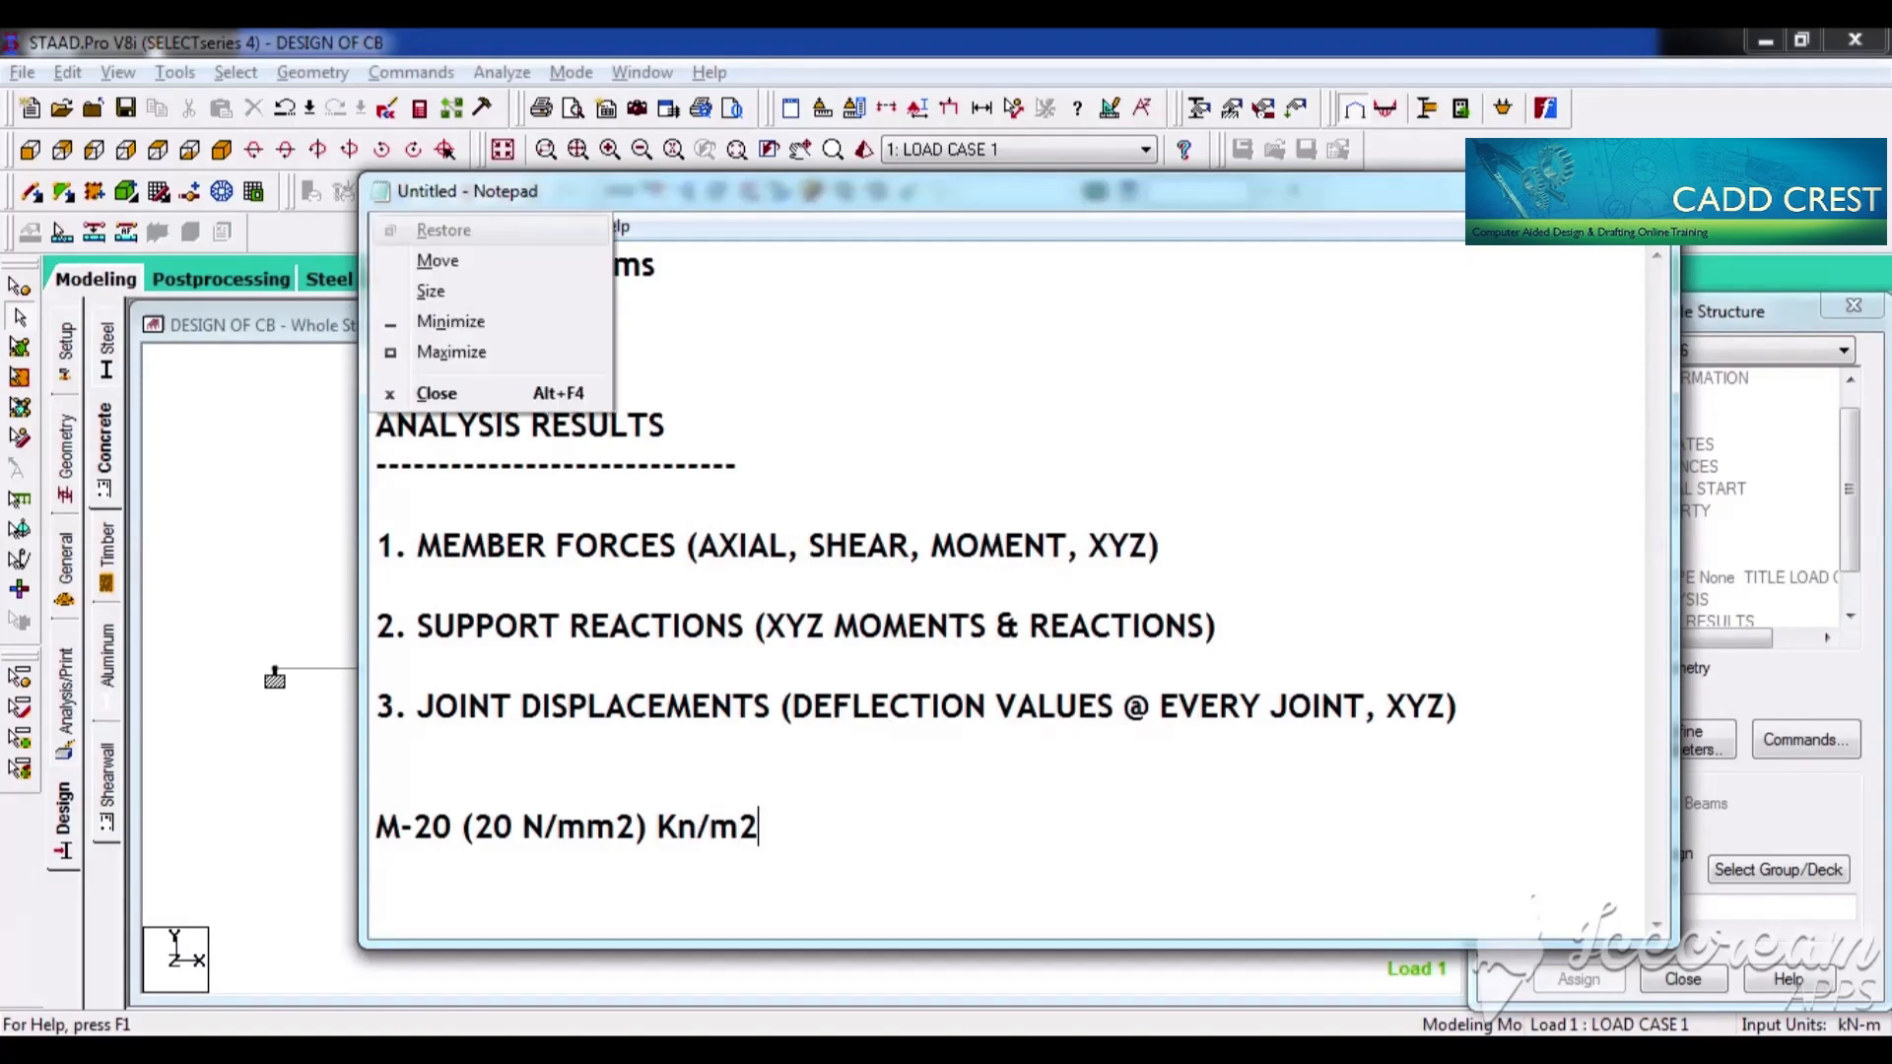
{"action": "key", "text": "n"}
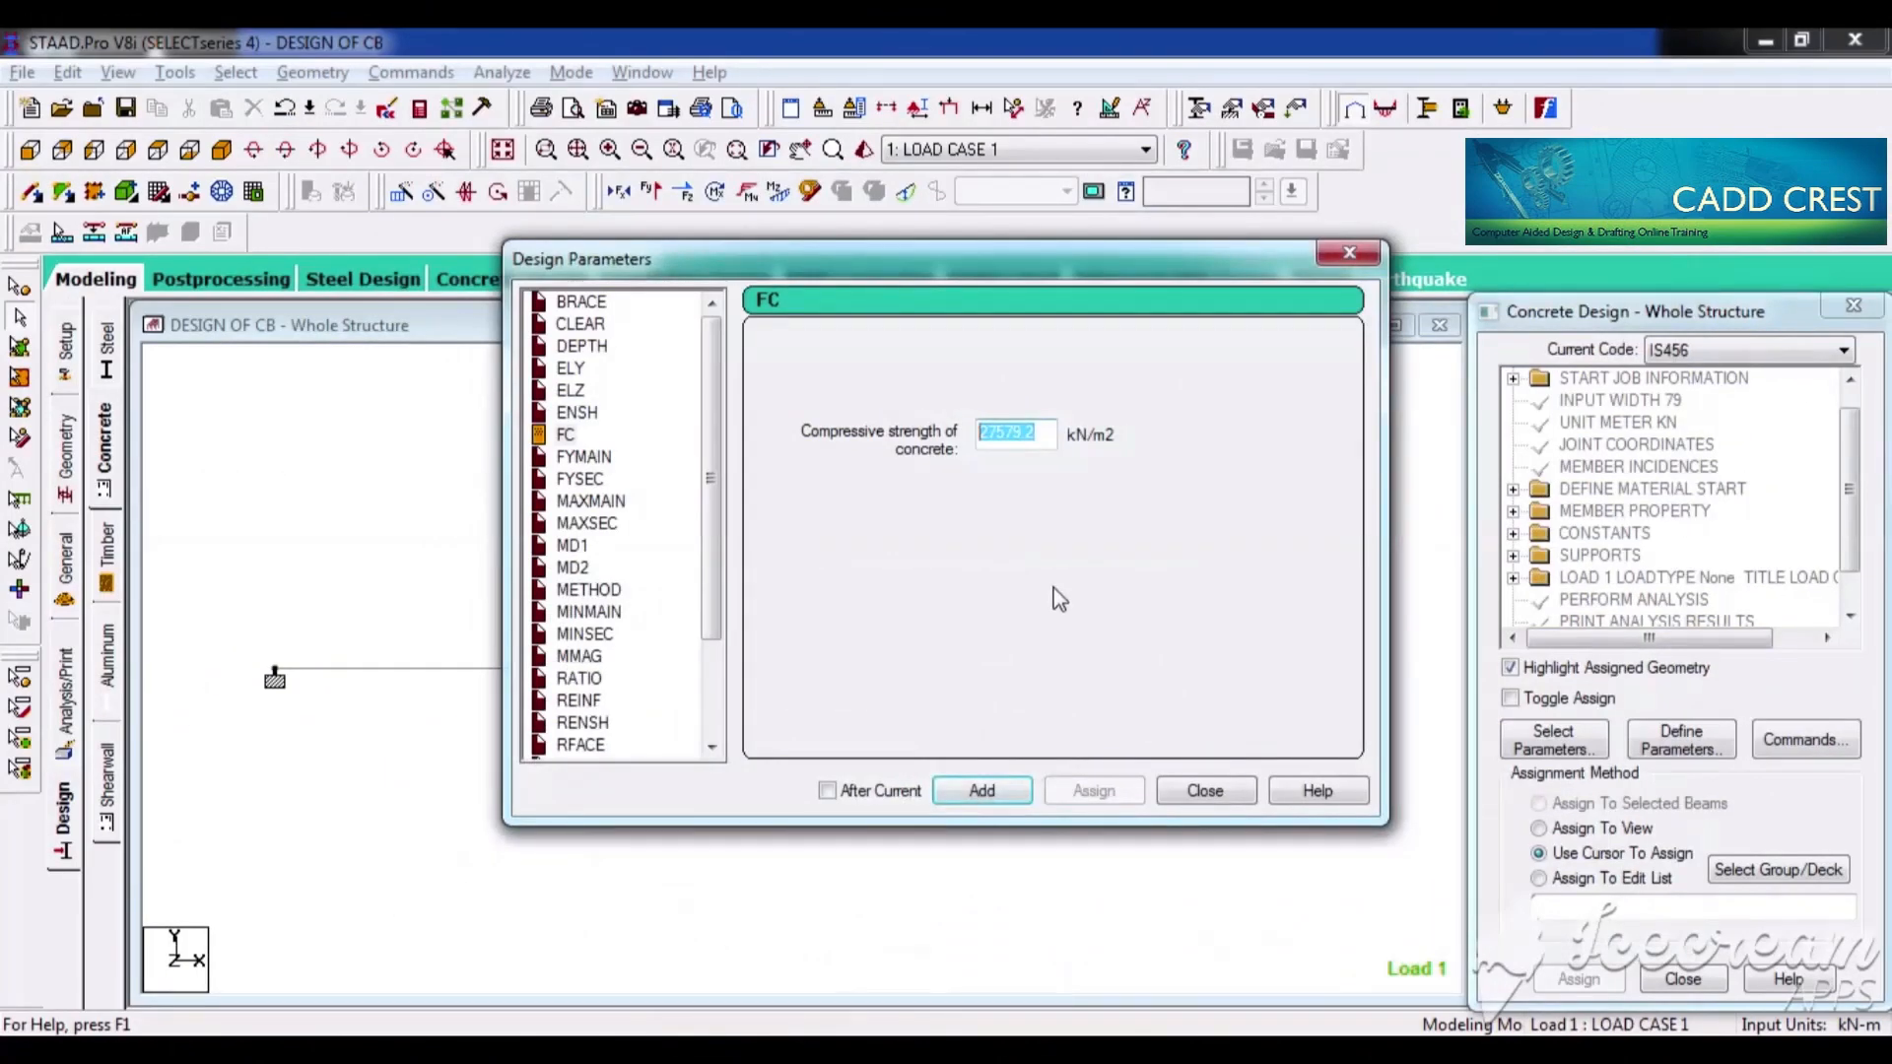
Add the FC compressive strength parameter with 20000 kN/m2 and open the FYMAIN yield strength value for editing
{"action": "type", "text": "20000"}
{"action": "left_click", "coordinate": [977, 790]}
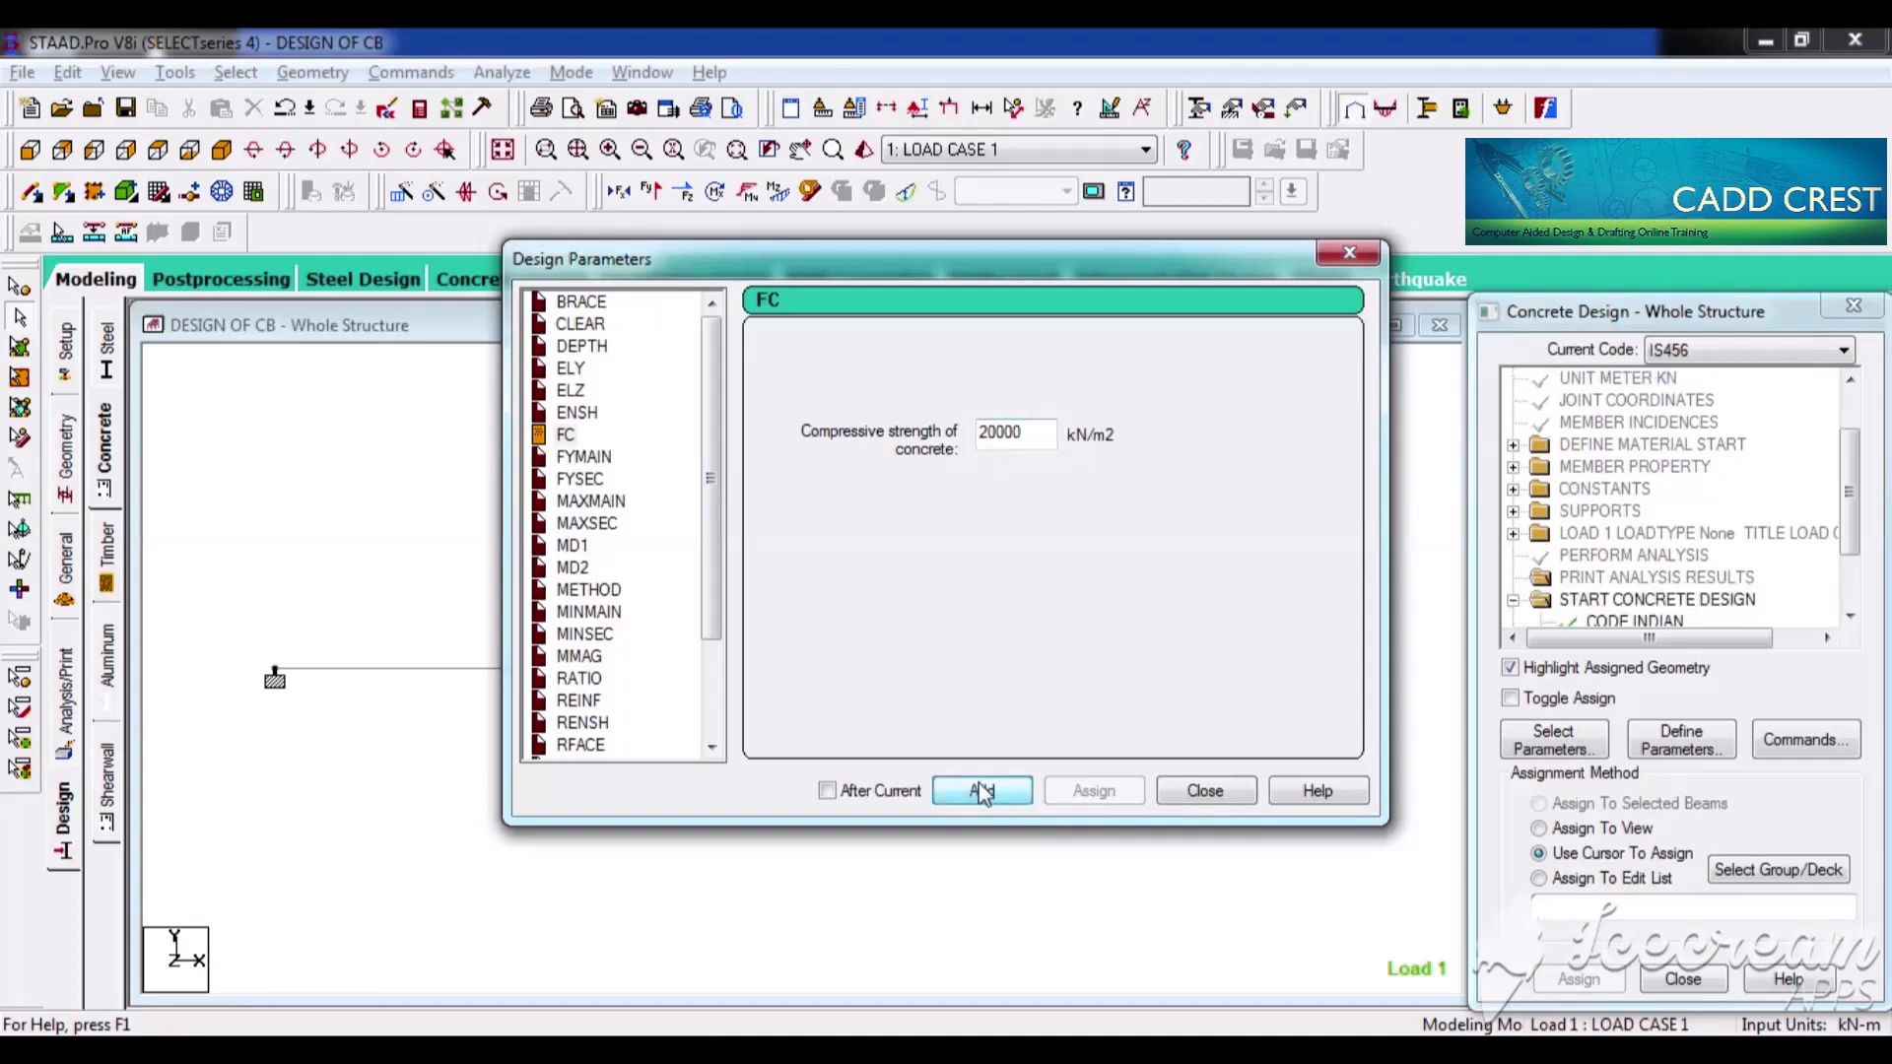
{"action": "left_click", "coordinate": [583, 457]}
{"action": "key", "text": "Tab"}
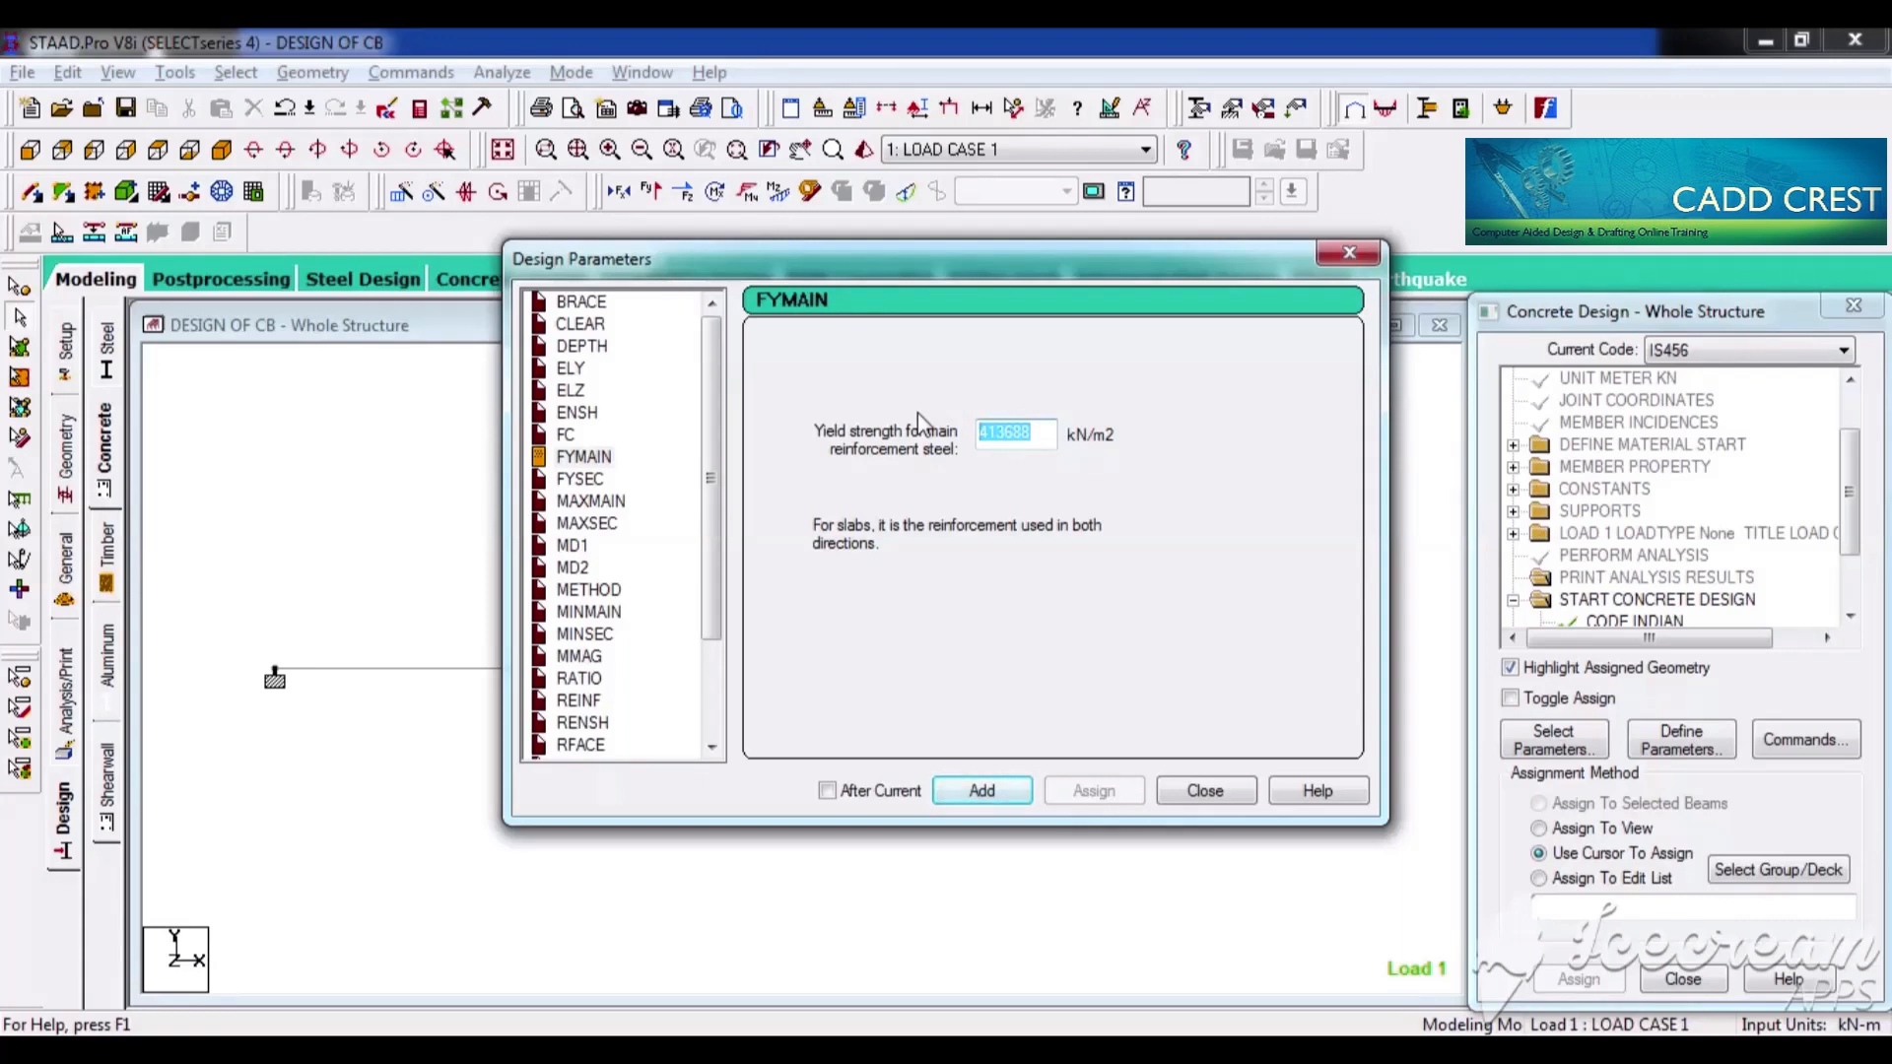
Switch to the Notepad notes and add the main steel grade line "Fe-500 (500 N/mm2)" below the concrete grade
{"action": "key", "text": "alt+Tab"}
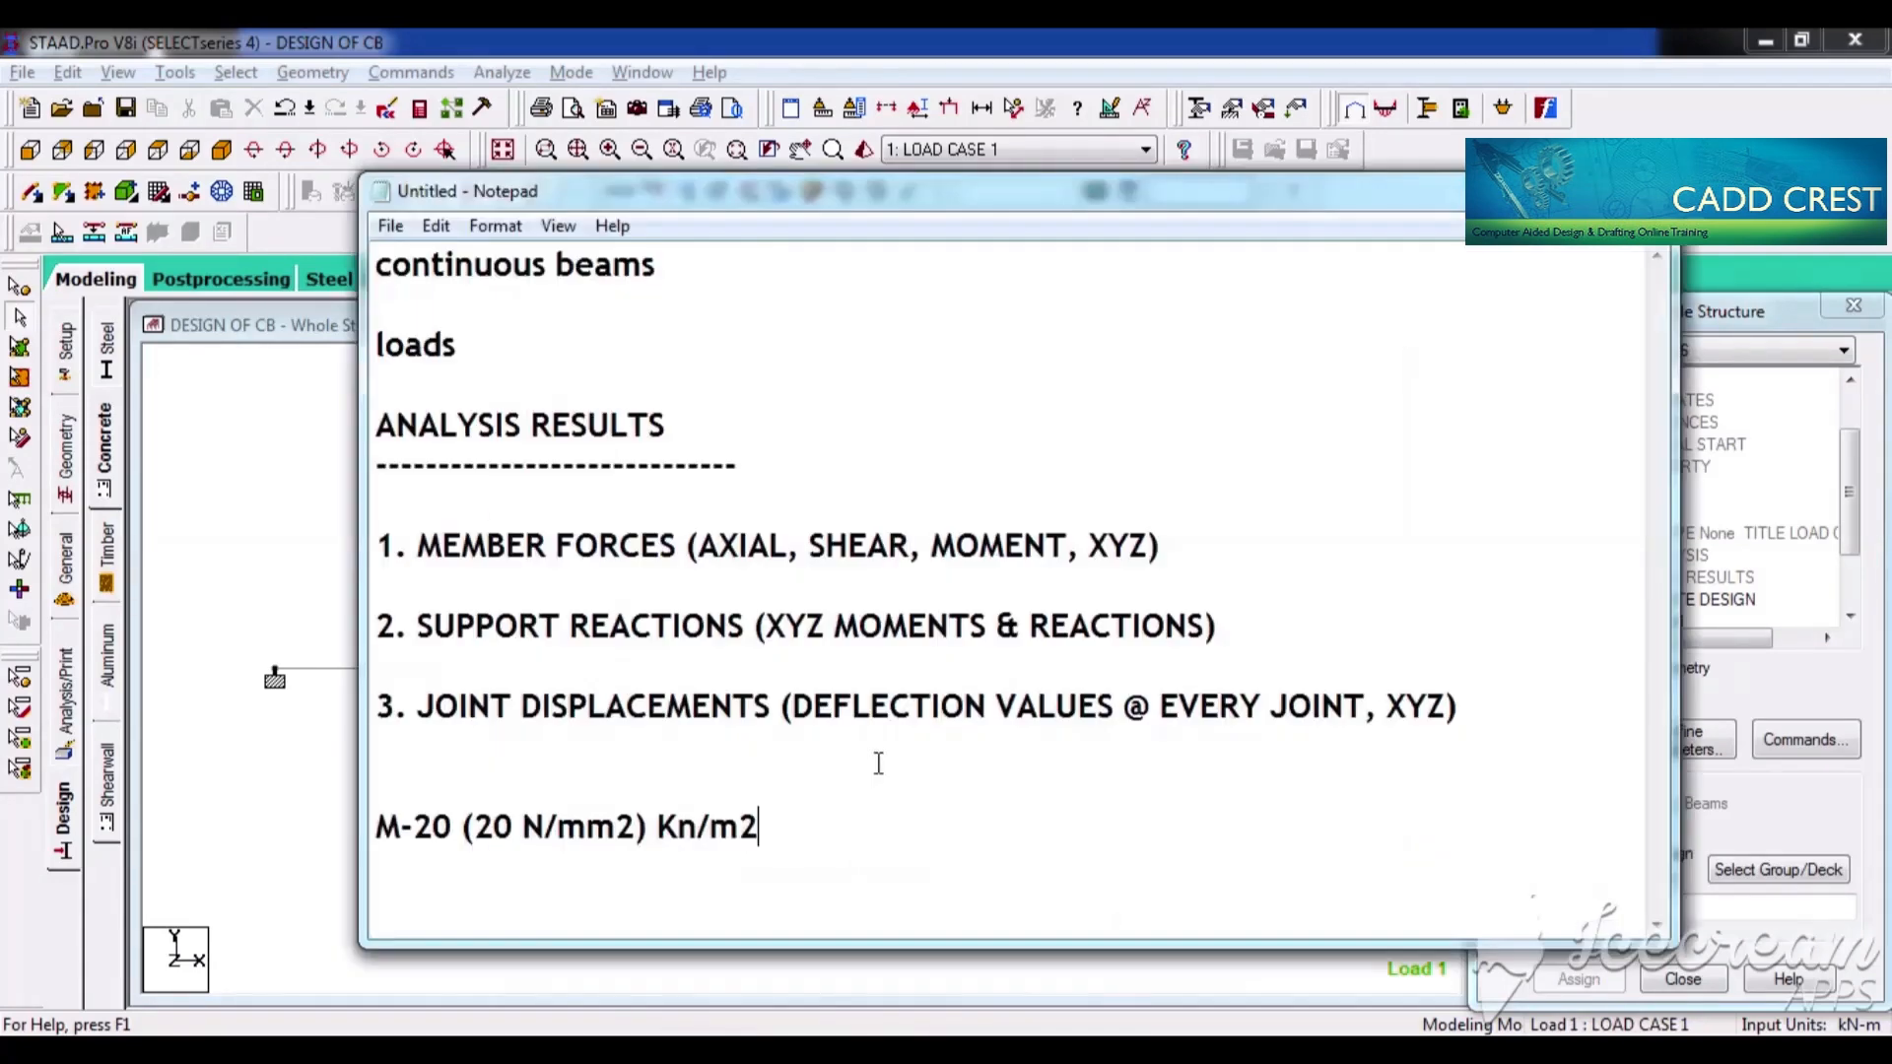
{"action": "key", "text": "Return"}
{"action": "key", "text": "Return"}
{"action": "type", "text": "Fe-500"}
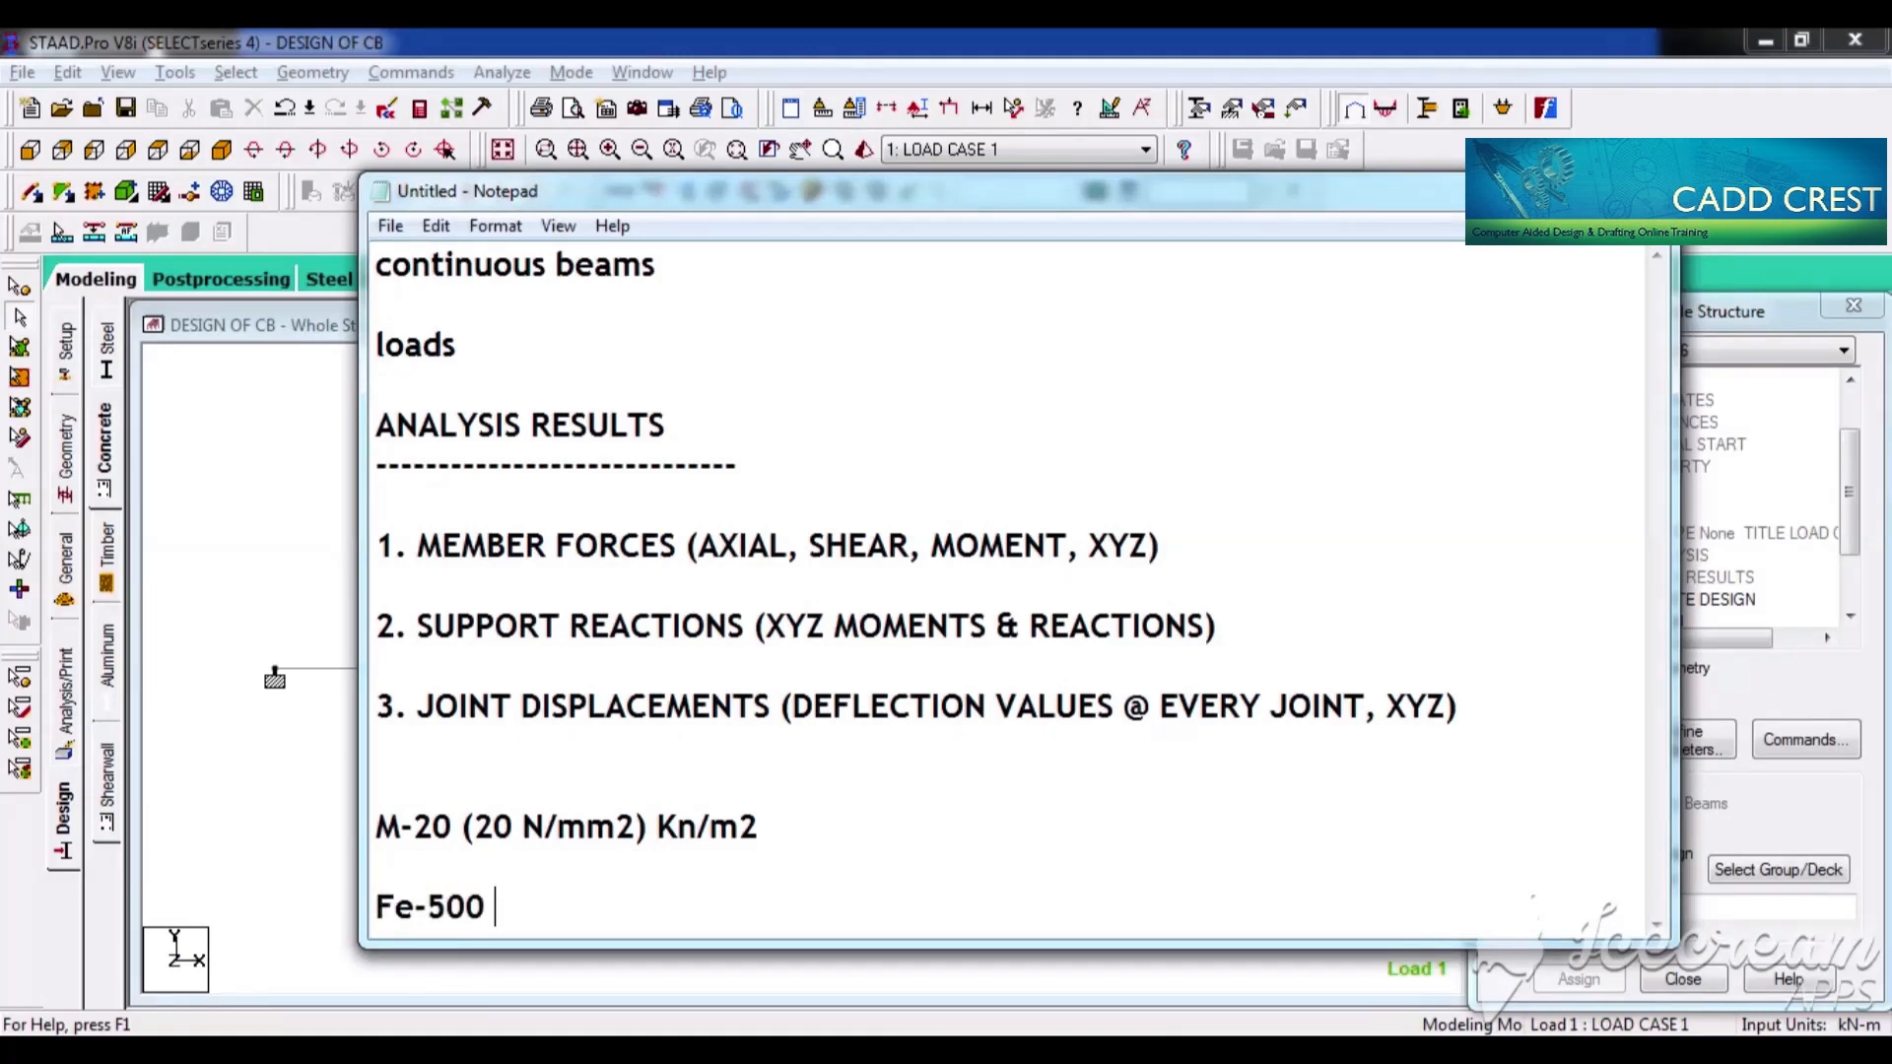
{"action": "type", "text": " (500)"}
{"action": "key", "text": "Left"}
{"action": "type", "text": "500"}
{"action": "type", "text": "N/mm2"}
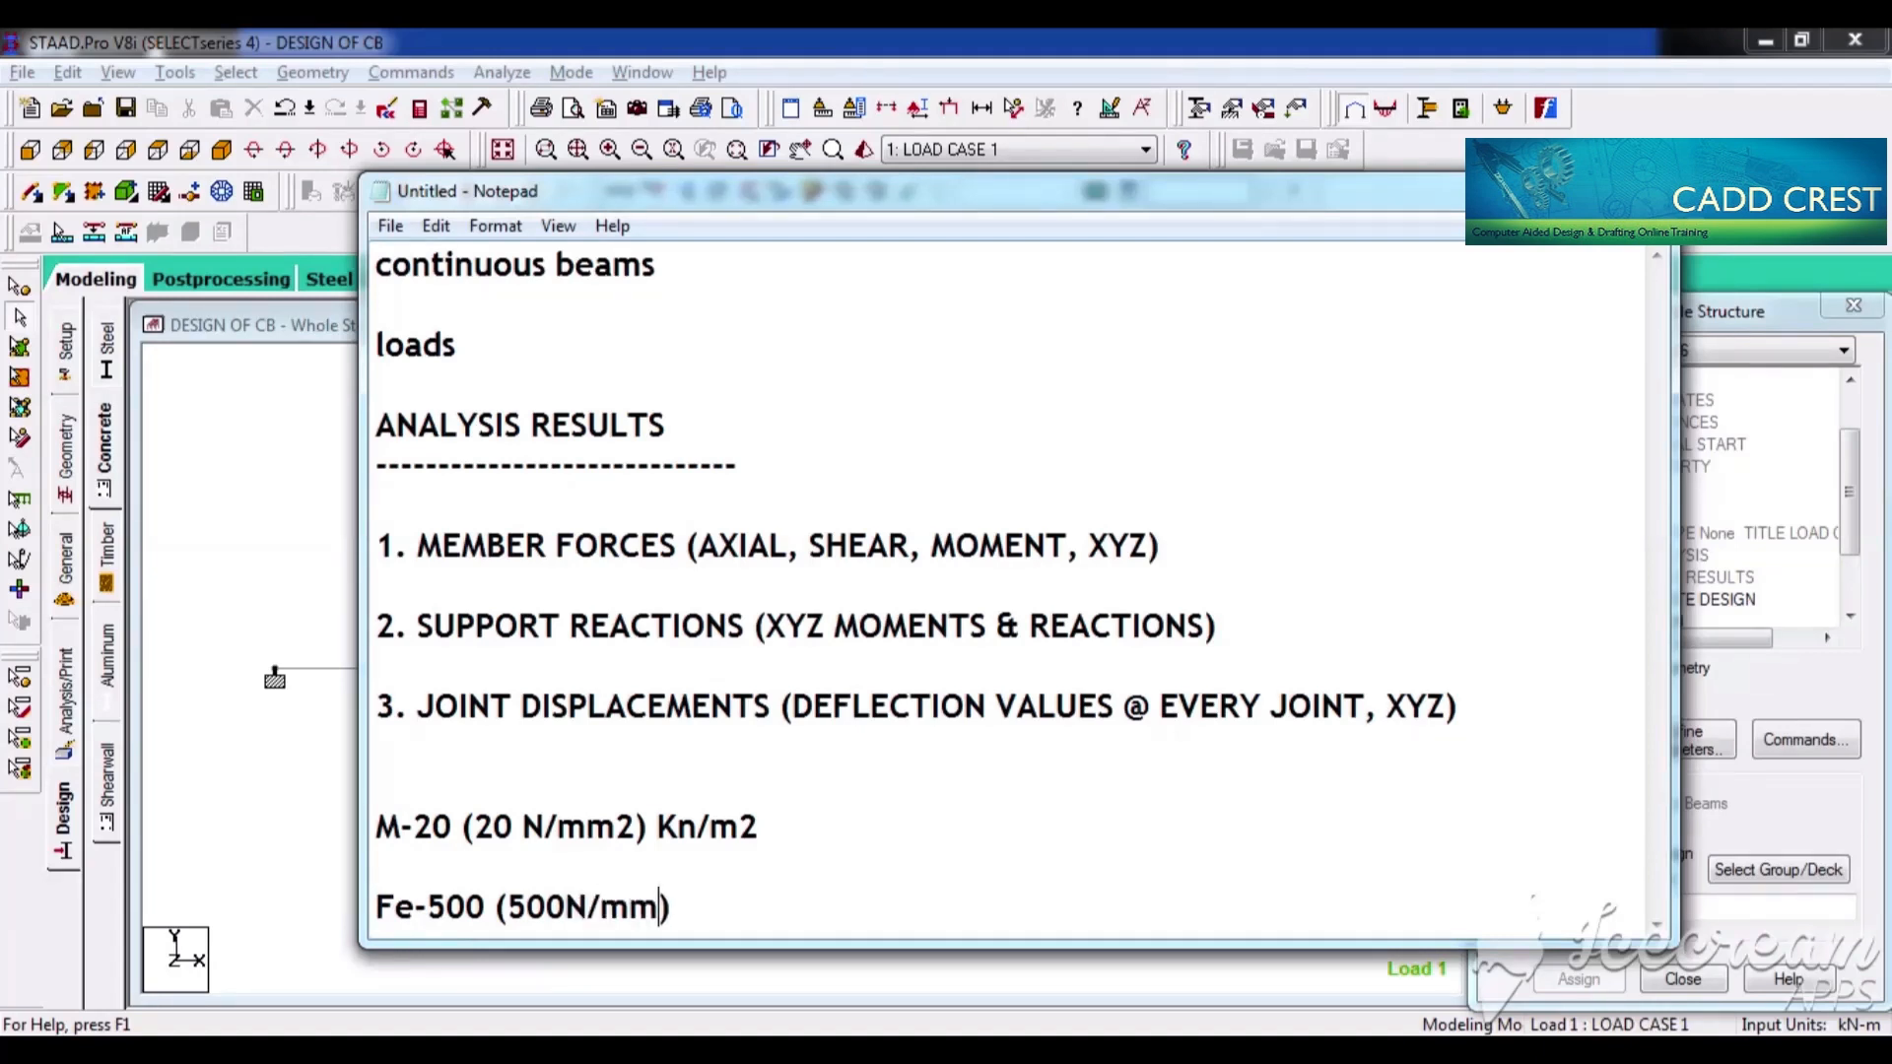
{"action": "key", "text": "Left"}
{"action": "key", "text": "Left"}
{"action": "key", "text": "Left"}
{"action": "key", "text": "Left"}
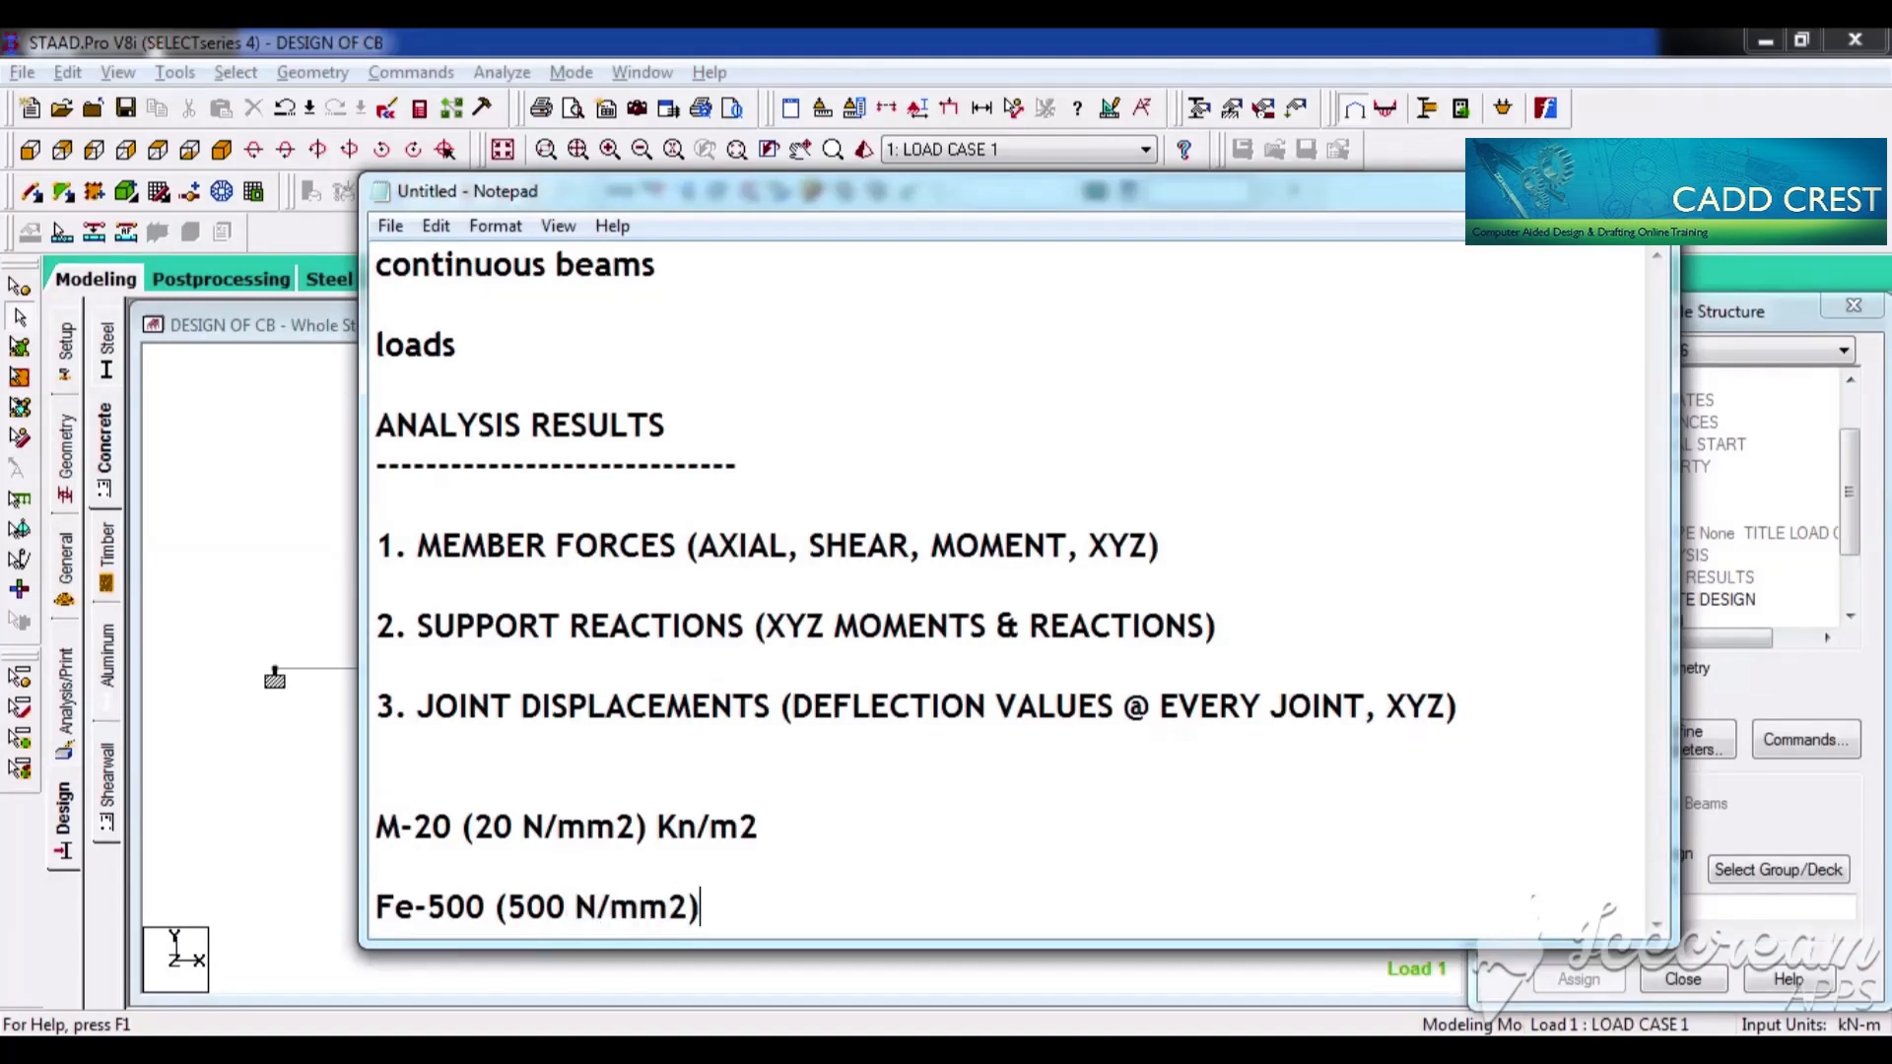
Append the unit "Kn/m2" to the Fe-500 note line and return to STAAD.Pro
{"action": "key", "text": "End"}
{"action": "type", "text": "Kn/m"}
{"action": "key", "text": "BackSpace"}
{"action": "type", "text": "m@"}
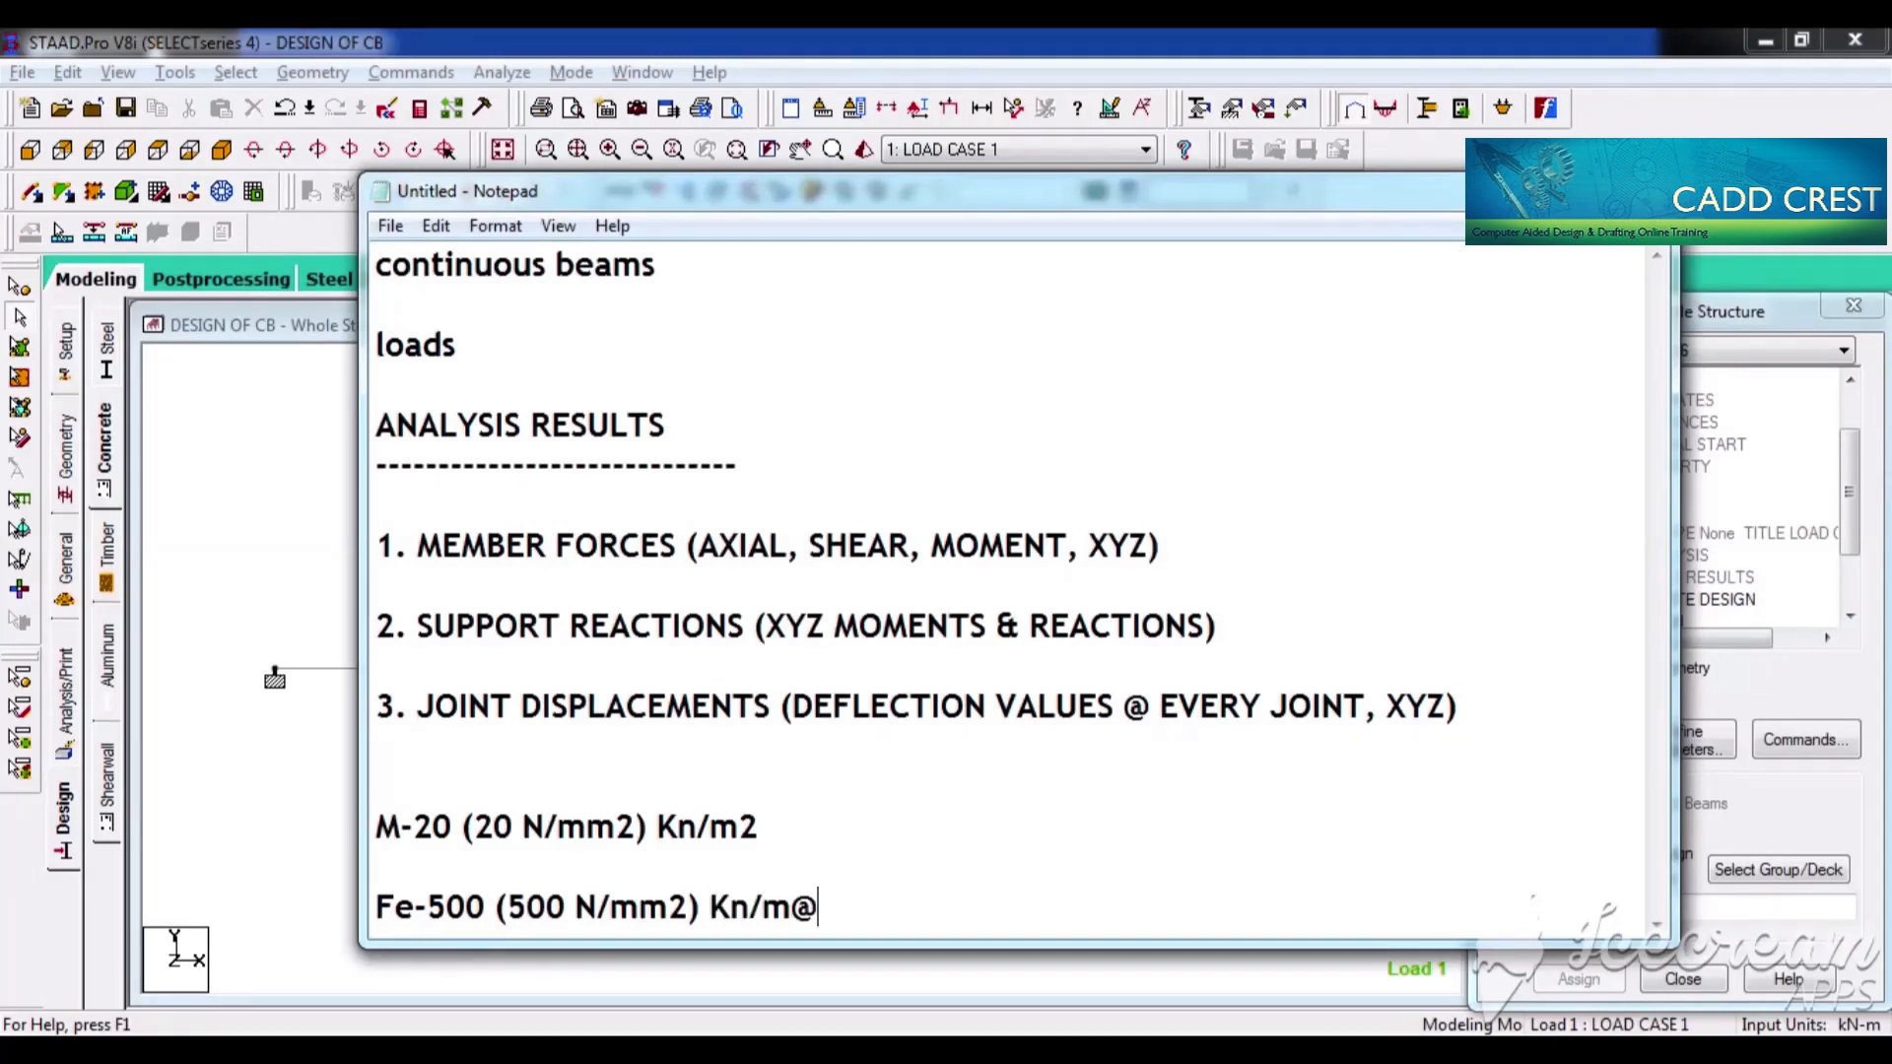
{"action": "key", "text": "BackSpace"}
{"action": "type", "text": "2"}
{"action": "key", "text": "alt+space"}
{"action": "type", "text": "n"}
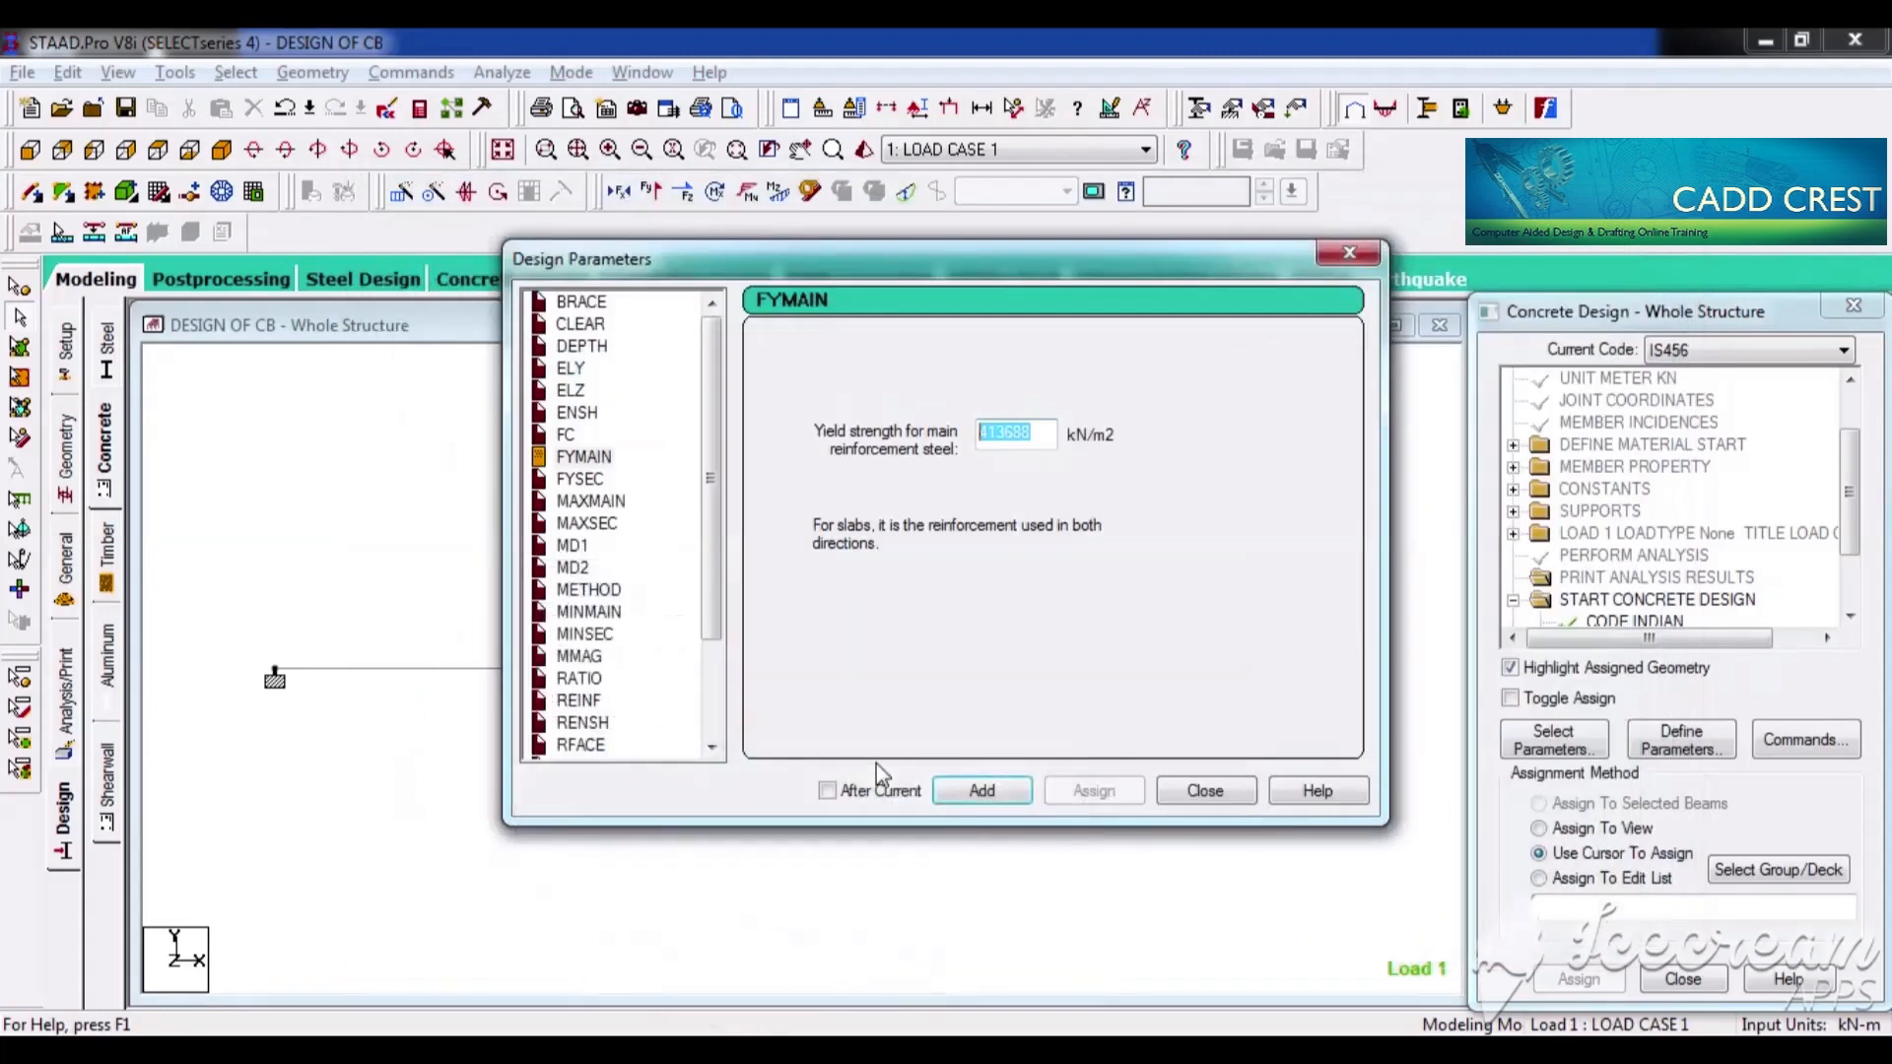
Add the FYMAIN main reinforcement yield strength as 500000 kN/m2 and open the FYSEC parameter
{"action": "type", "text": "500"}
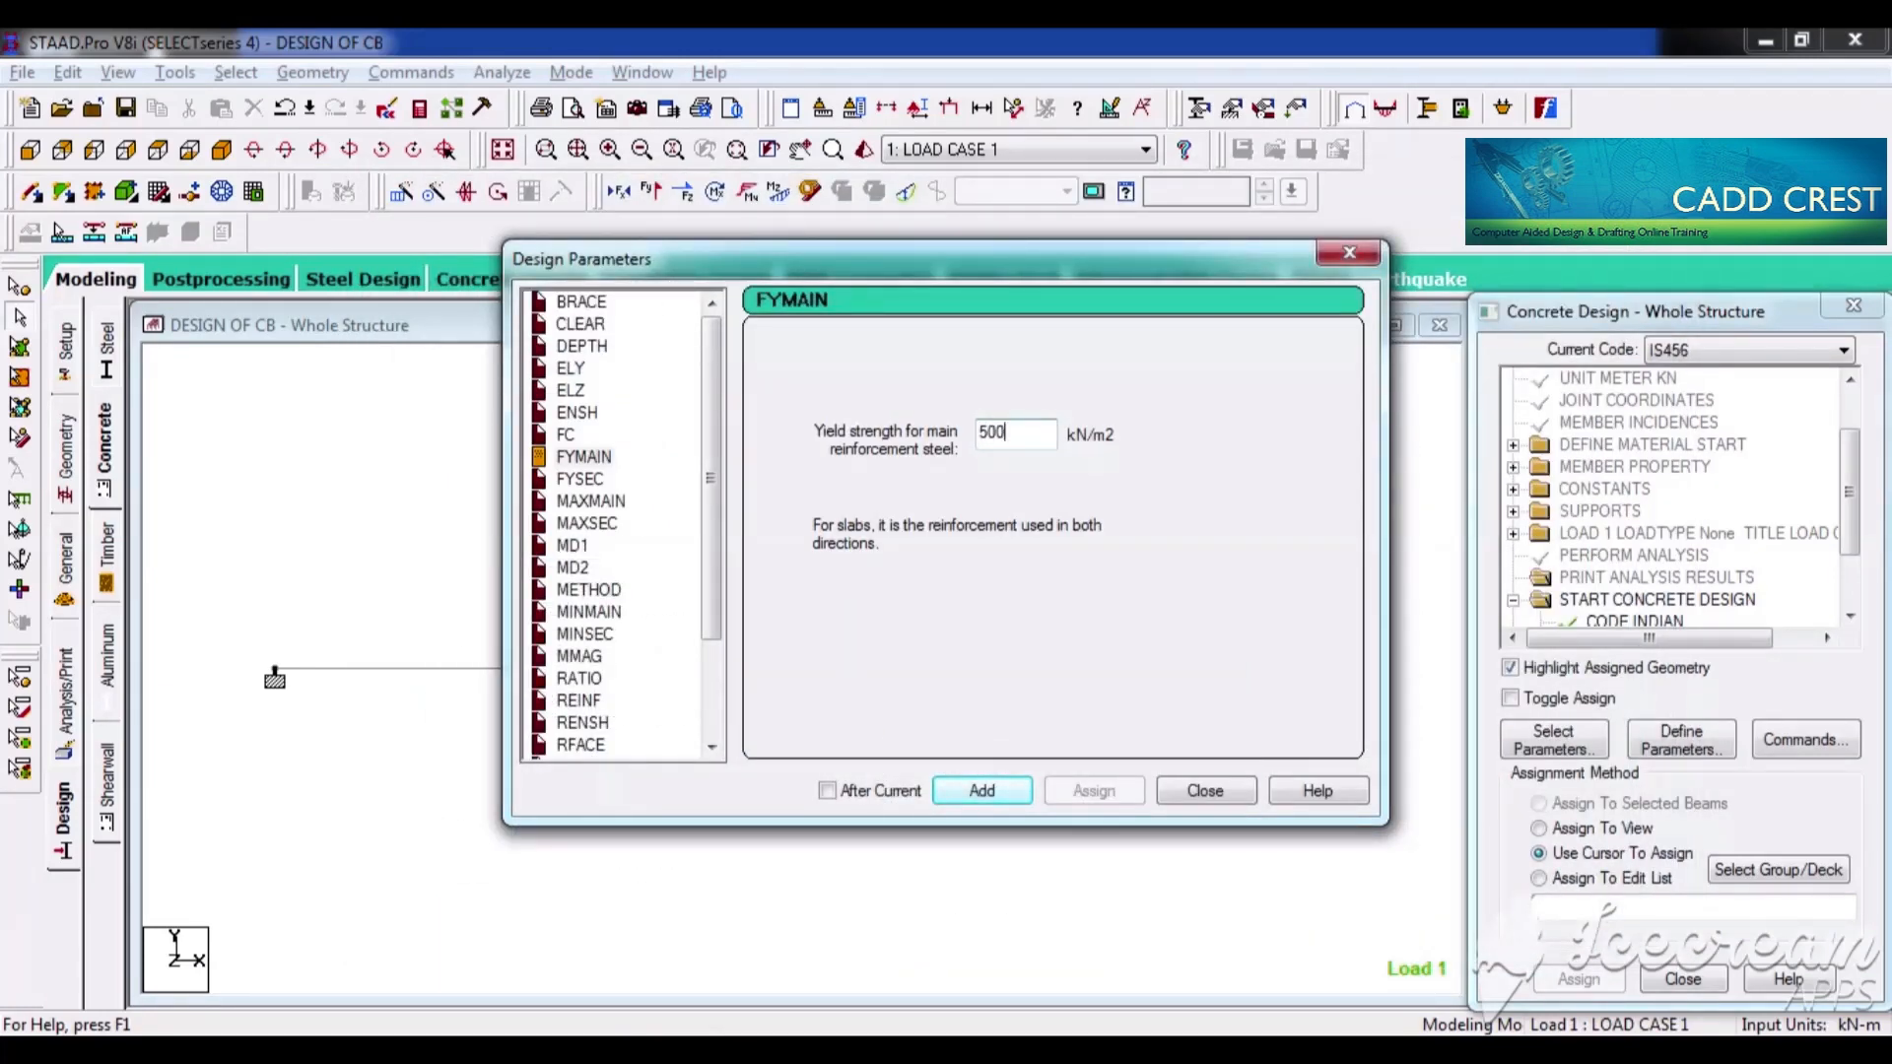
{"action": "type", "text": "000"}
{"action": "left_click", "coordinate": [585, 482]}
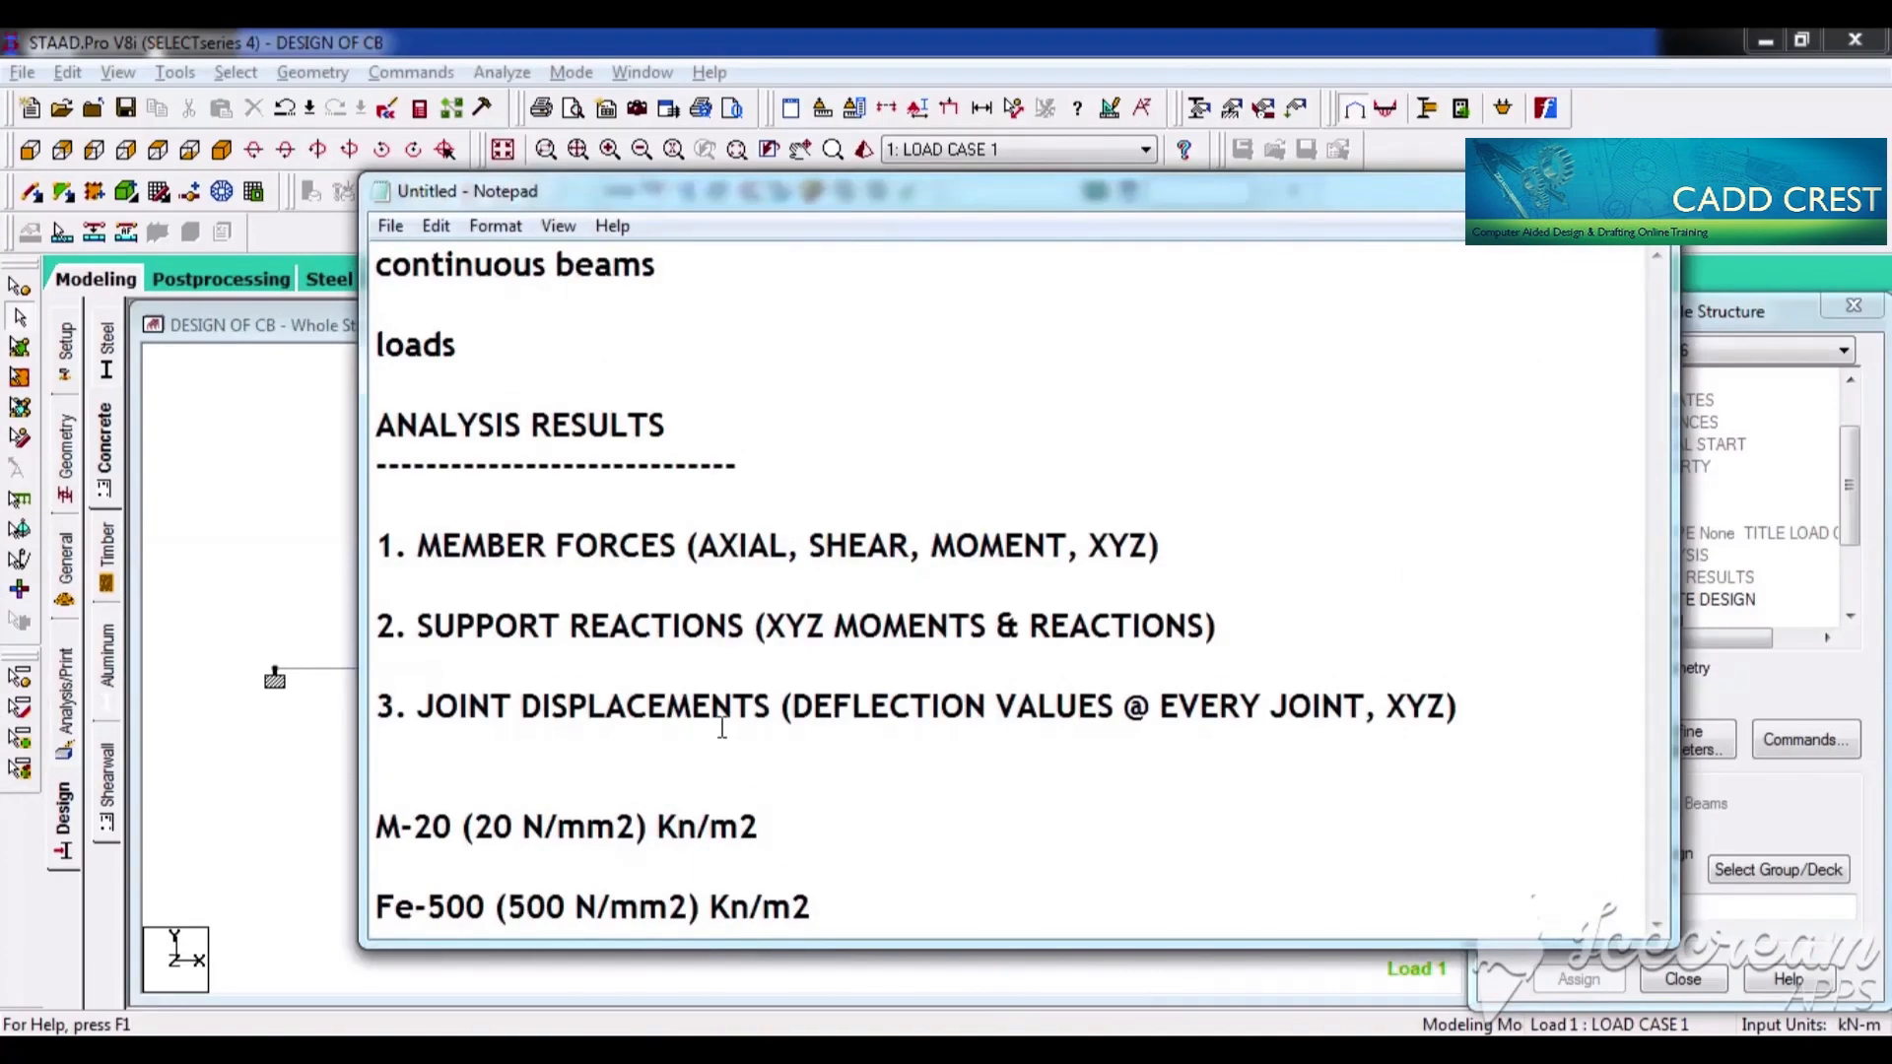
Add the shear steel grade line "Fe-250 or Fe-415" to the Notepad notes and return to STAAD.Pro
{"action": "key", "text": "Return"}
{"action": "key", "text": "Return"}
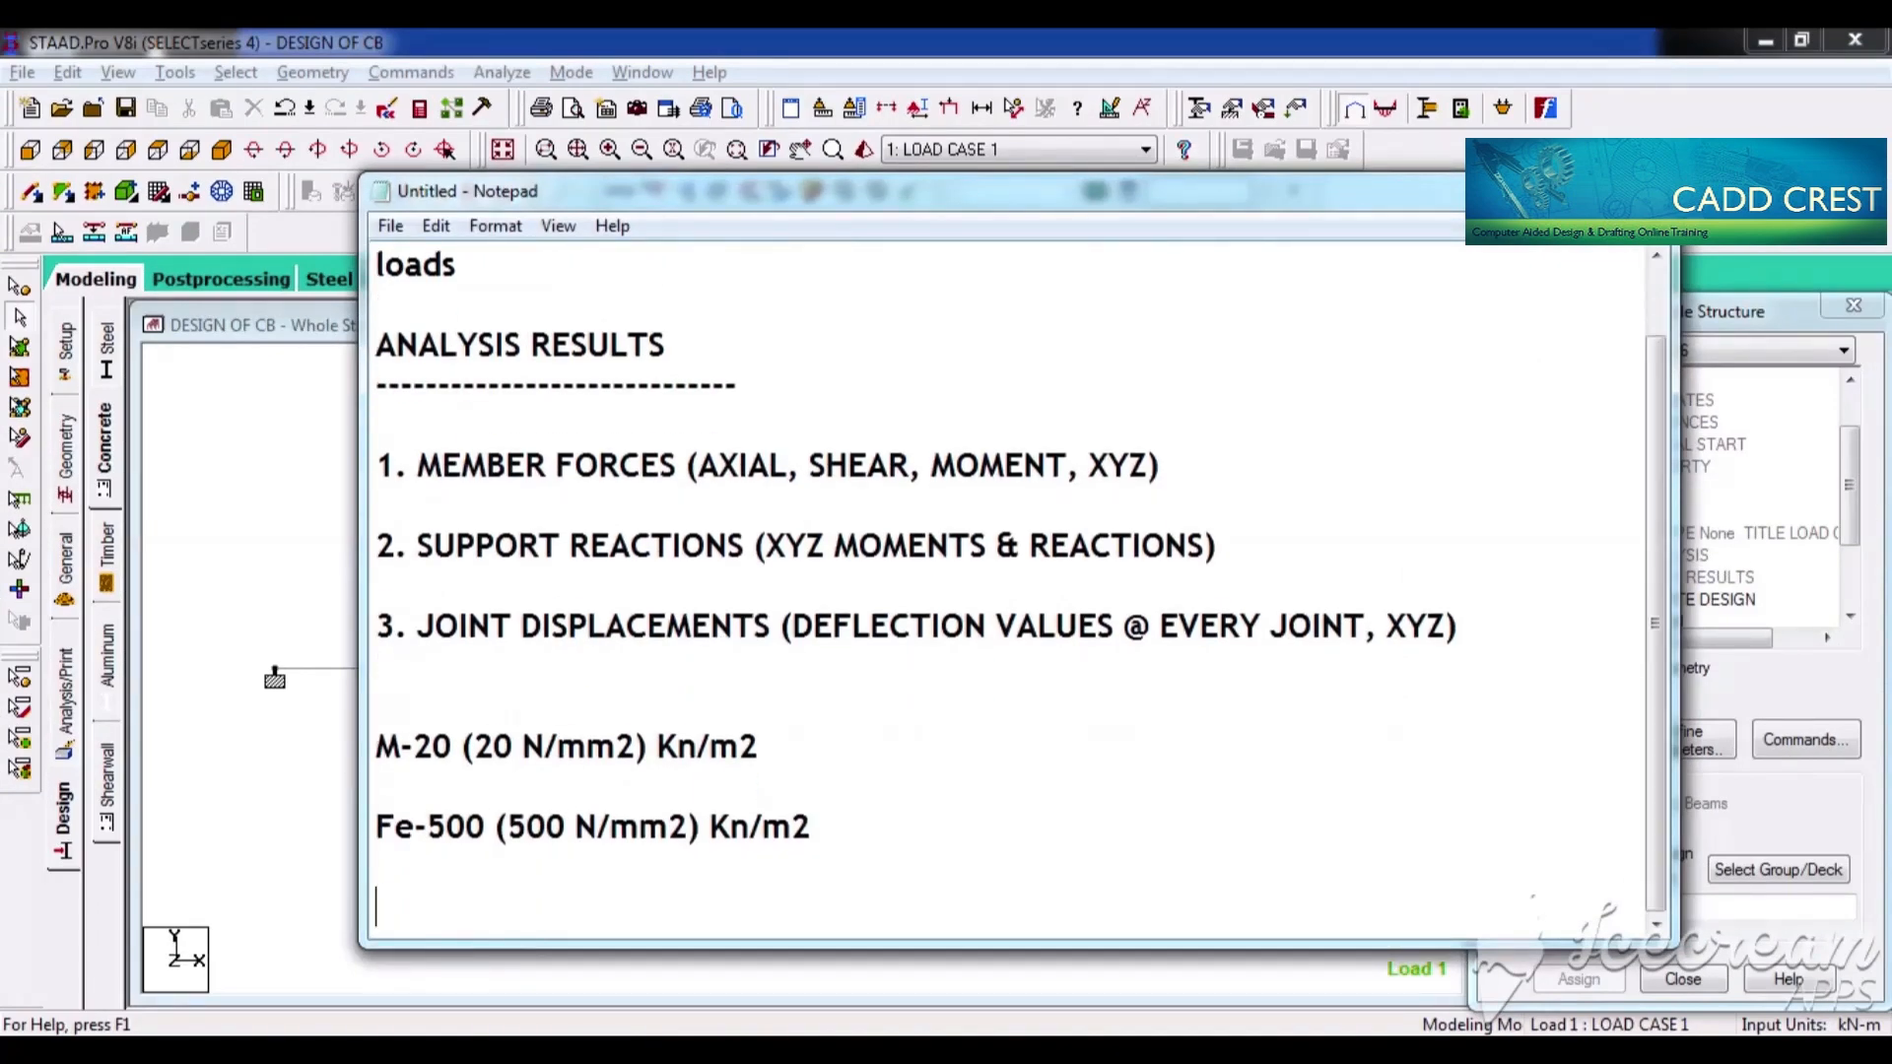
{"action": "type", "text": "Fe-250"}
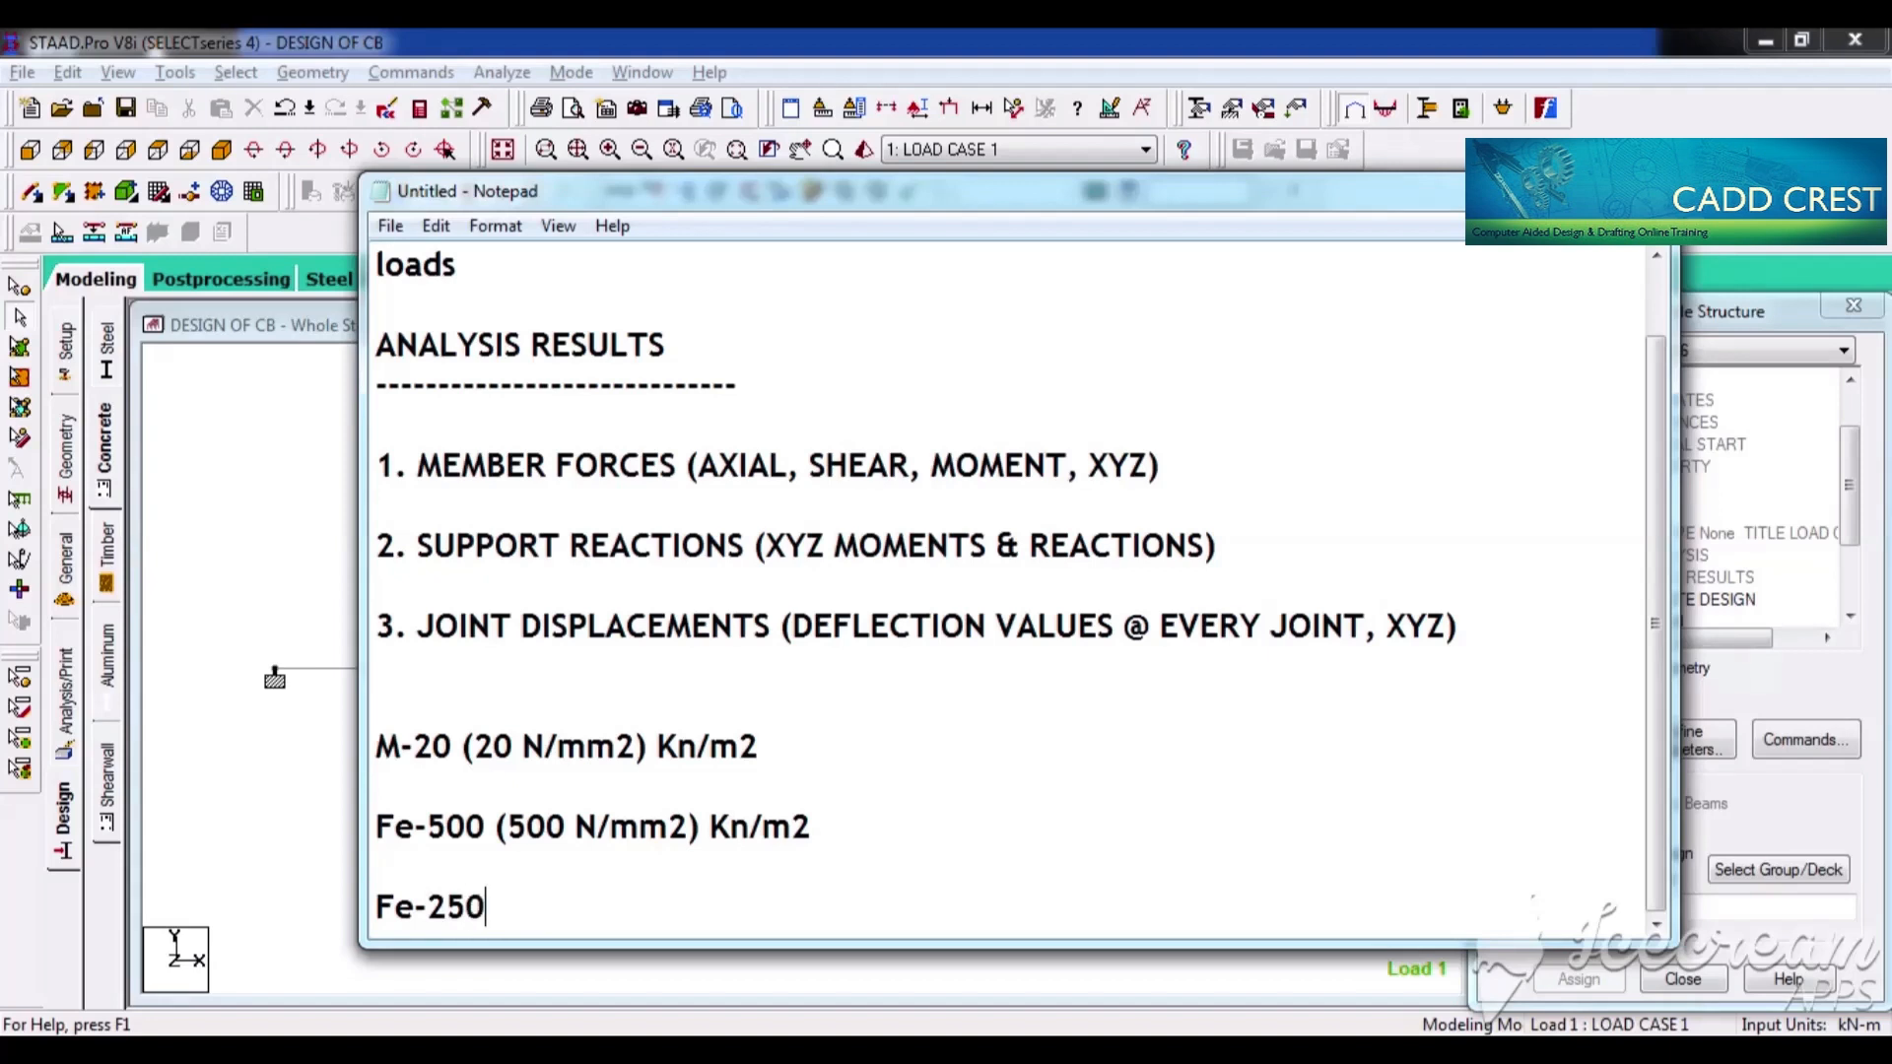
{"action": "type", "text": " or Fe-415"}
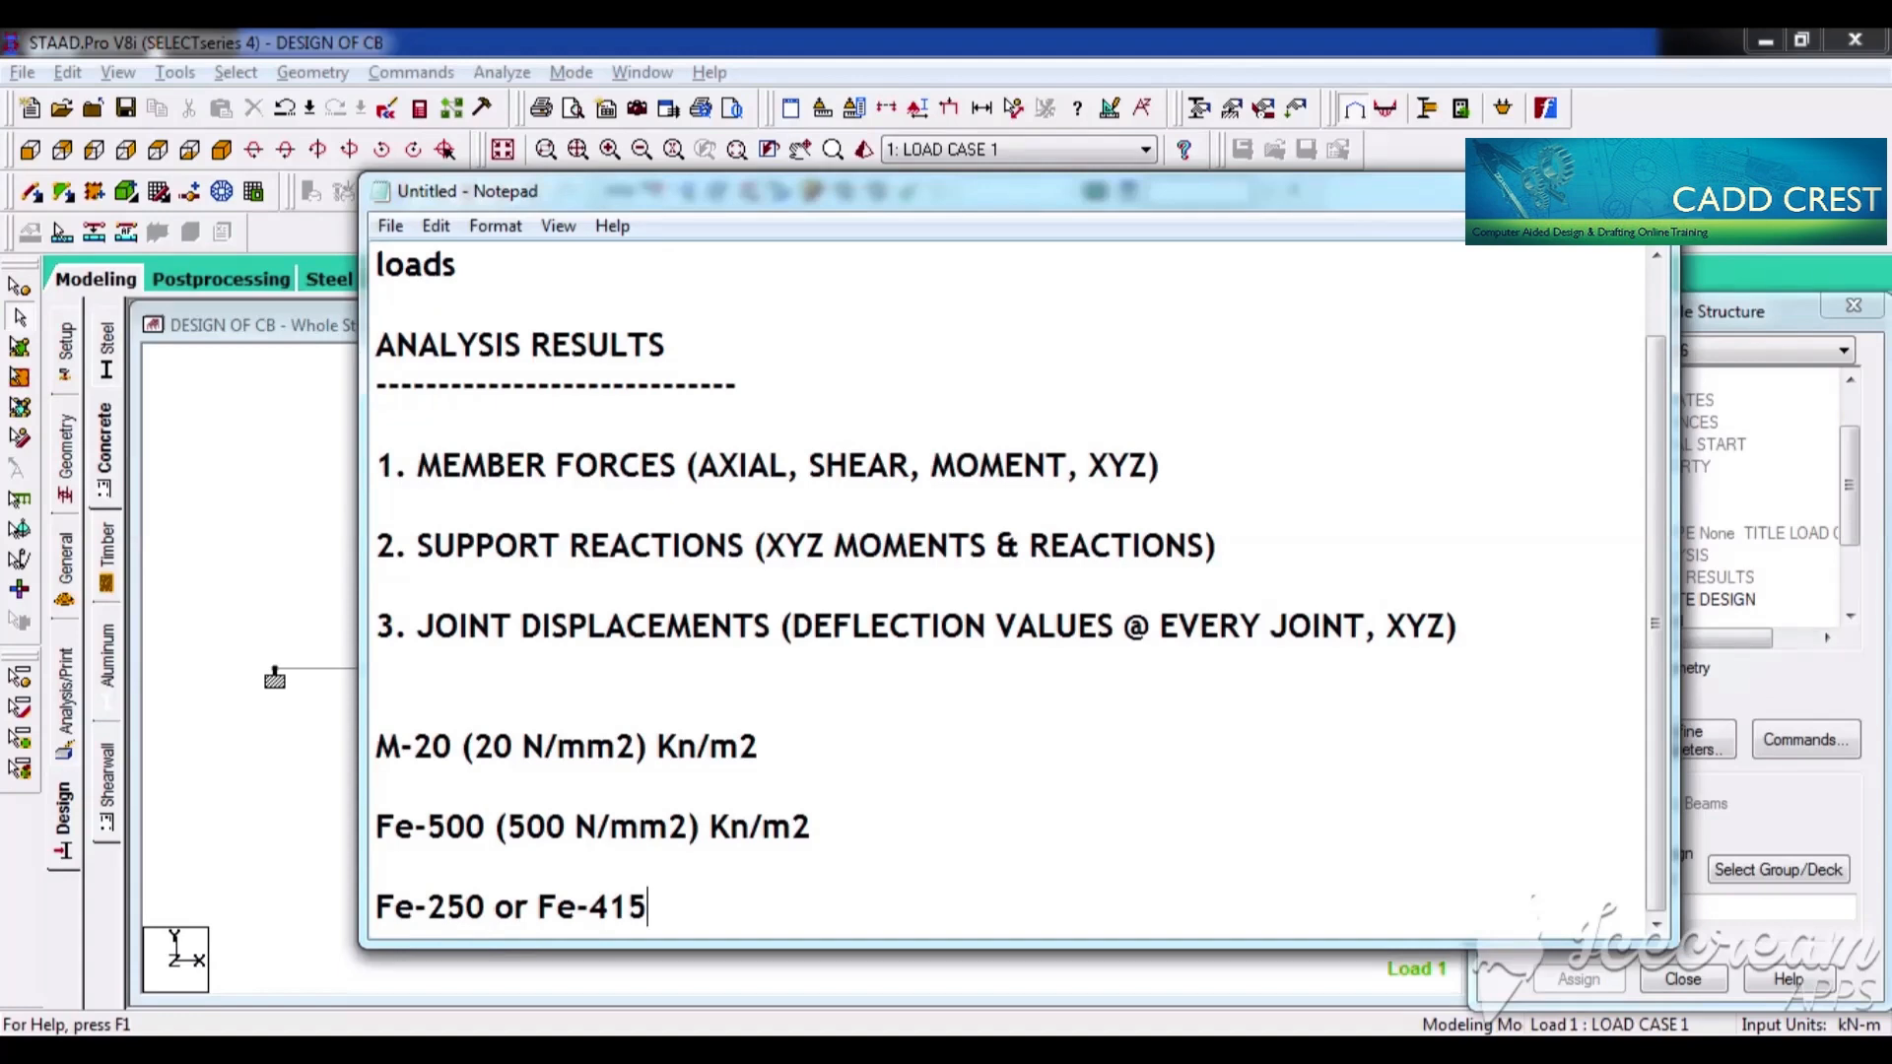
{"action": "key", "text": "alt+space"}
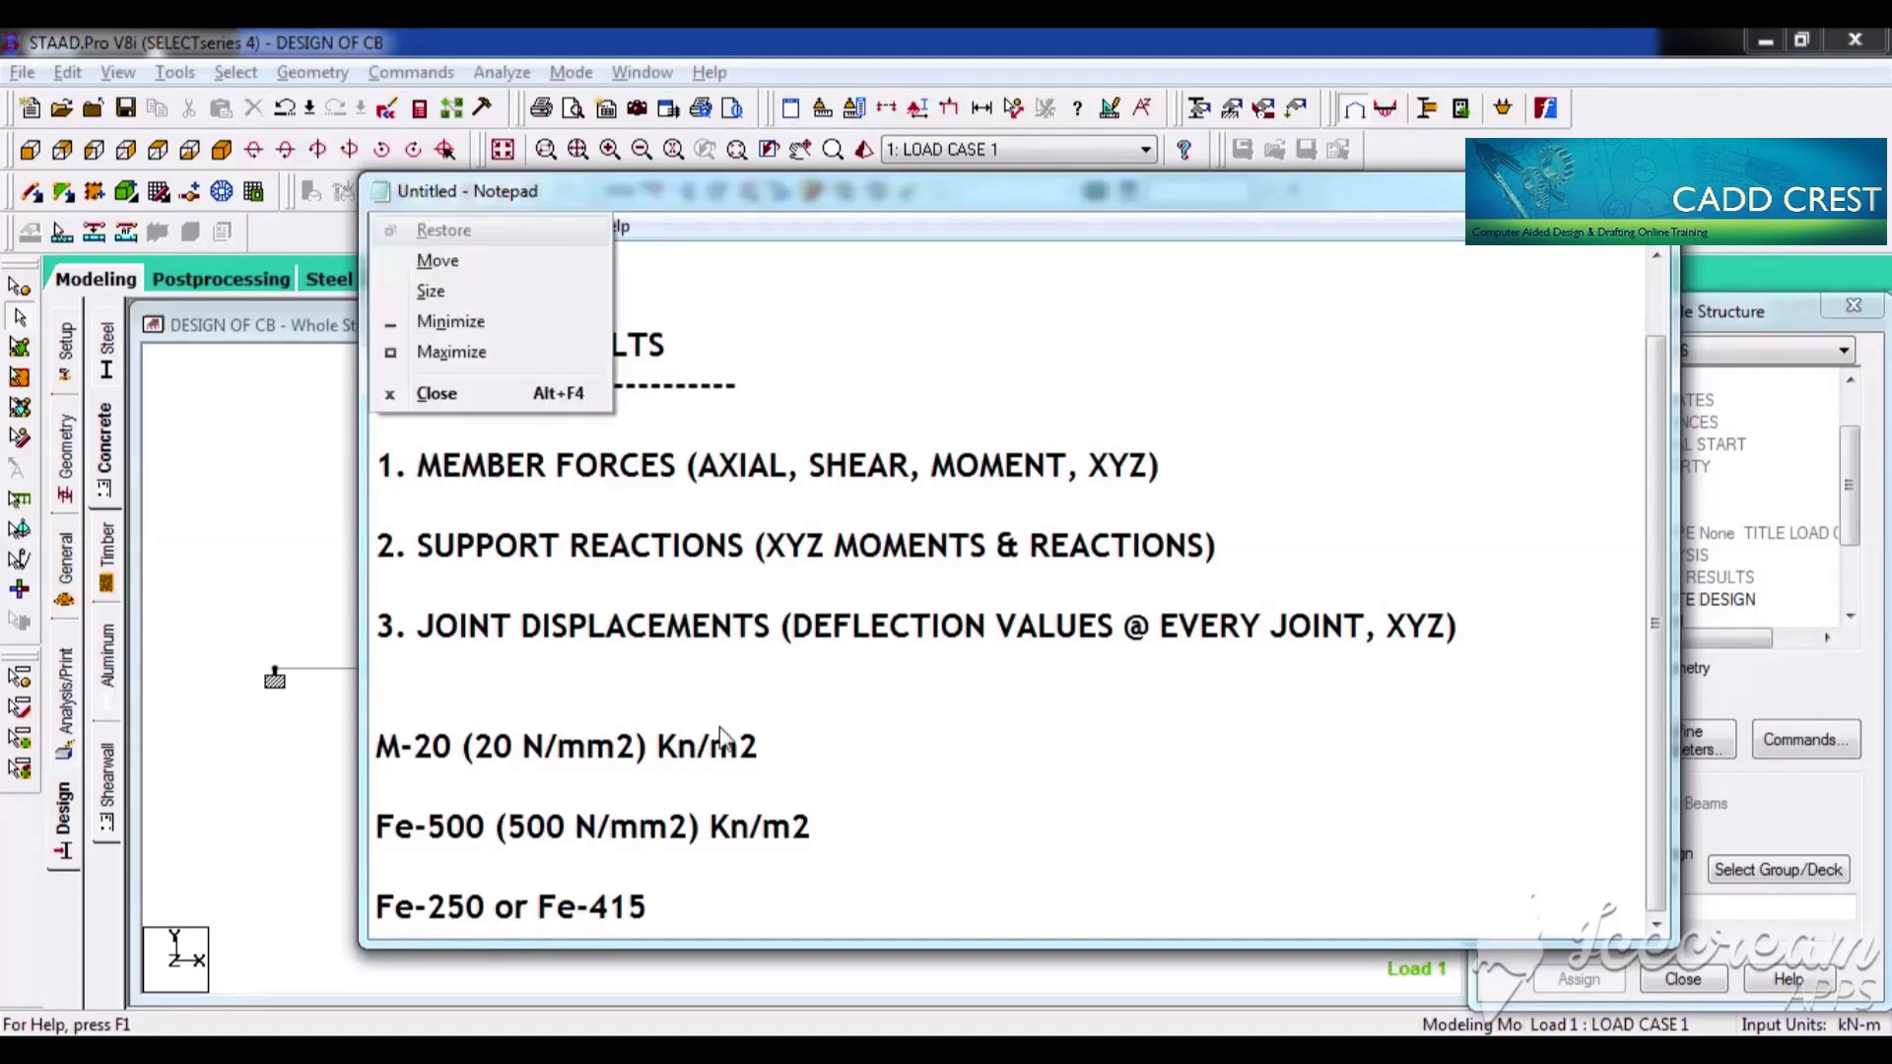
{"action": "key", "text": "n"}
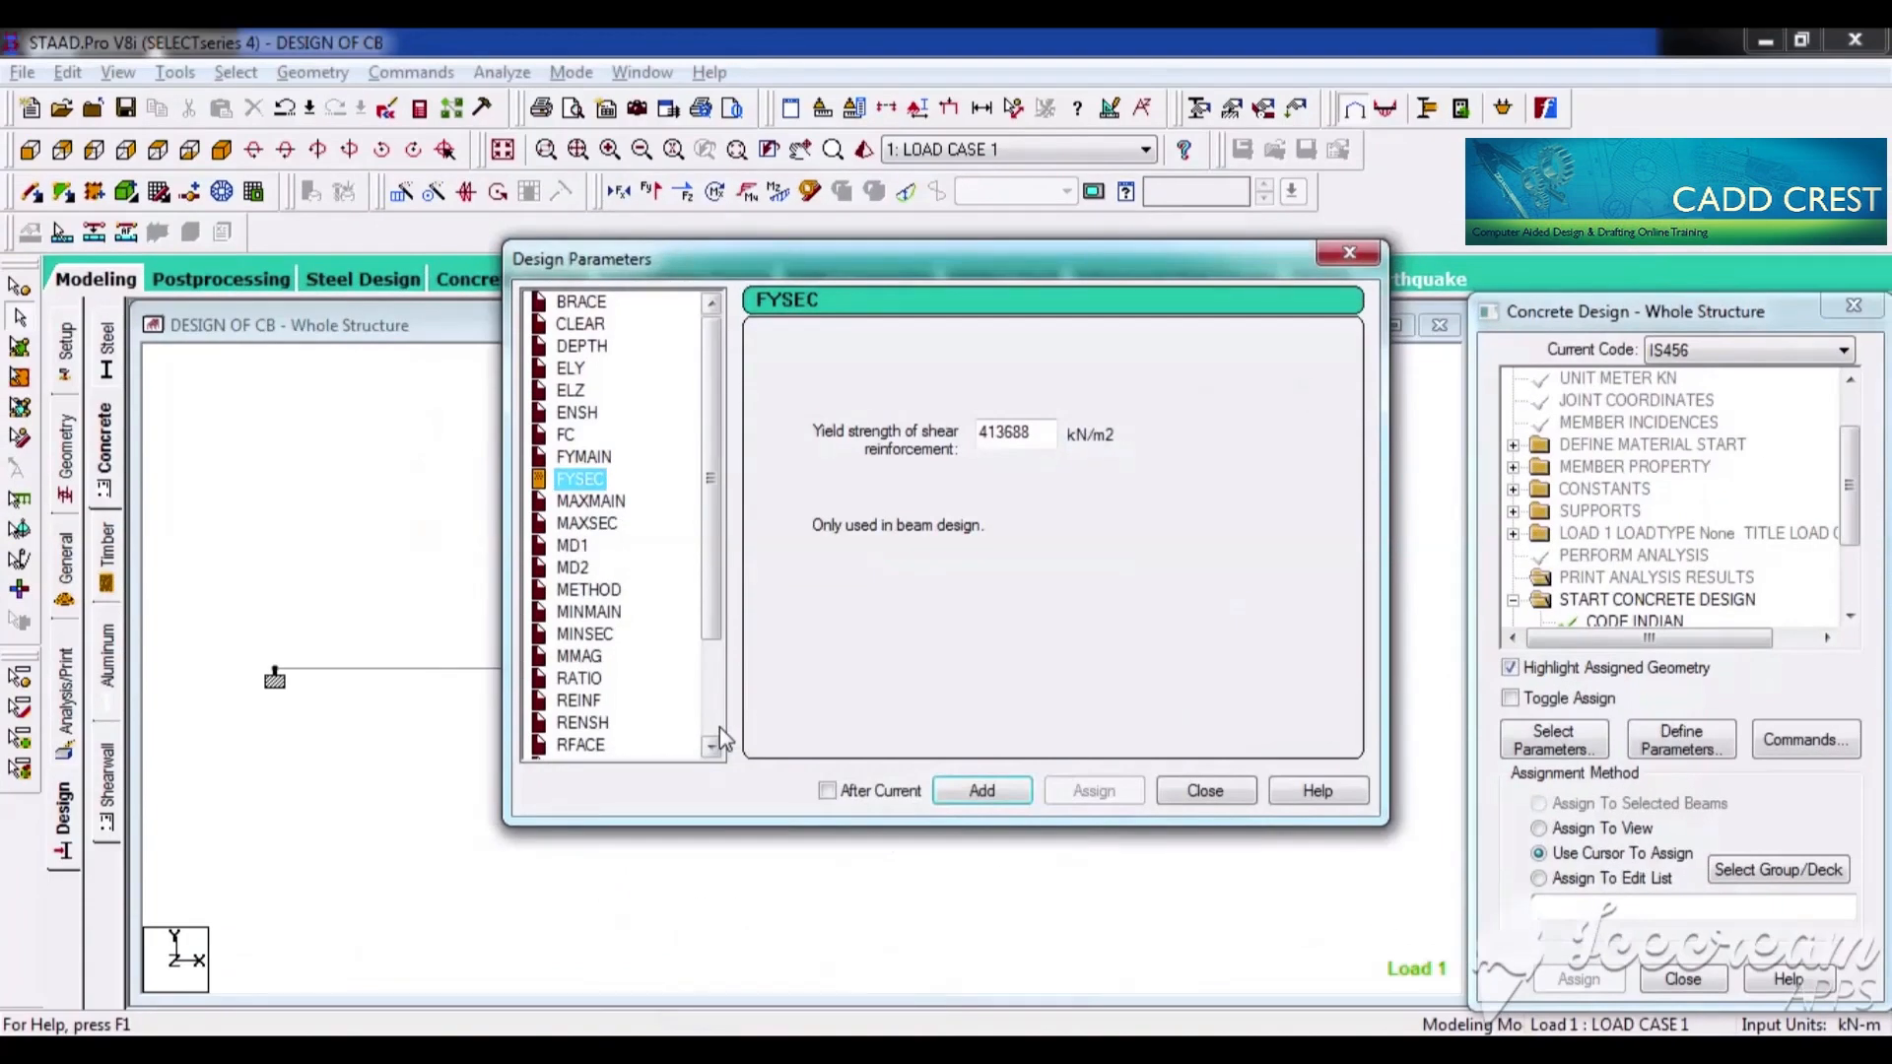
Add the FYSEC shear reinforcement yield strength as 415000 kN/m2 and close the design parameter definitions
{"action": "left_click", "coordinate": [1035, 431]}
{"action": "key", "text": "BackSpace"}
{"action": "key", "text": "BackSpace"}
{"action": "key", "text": "BackSpace"}
{"action": "key", "text": "BackSpace"}
{"action": "type", "text": "5000"}
{"action": "left_click", "coordinate": [1000, 791]}
{"action": "left_click", "coordinate": [1204, 791]}
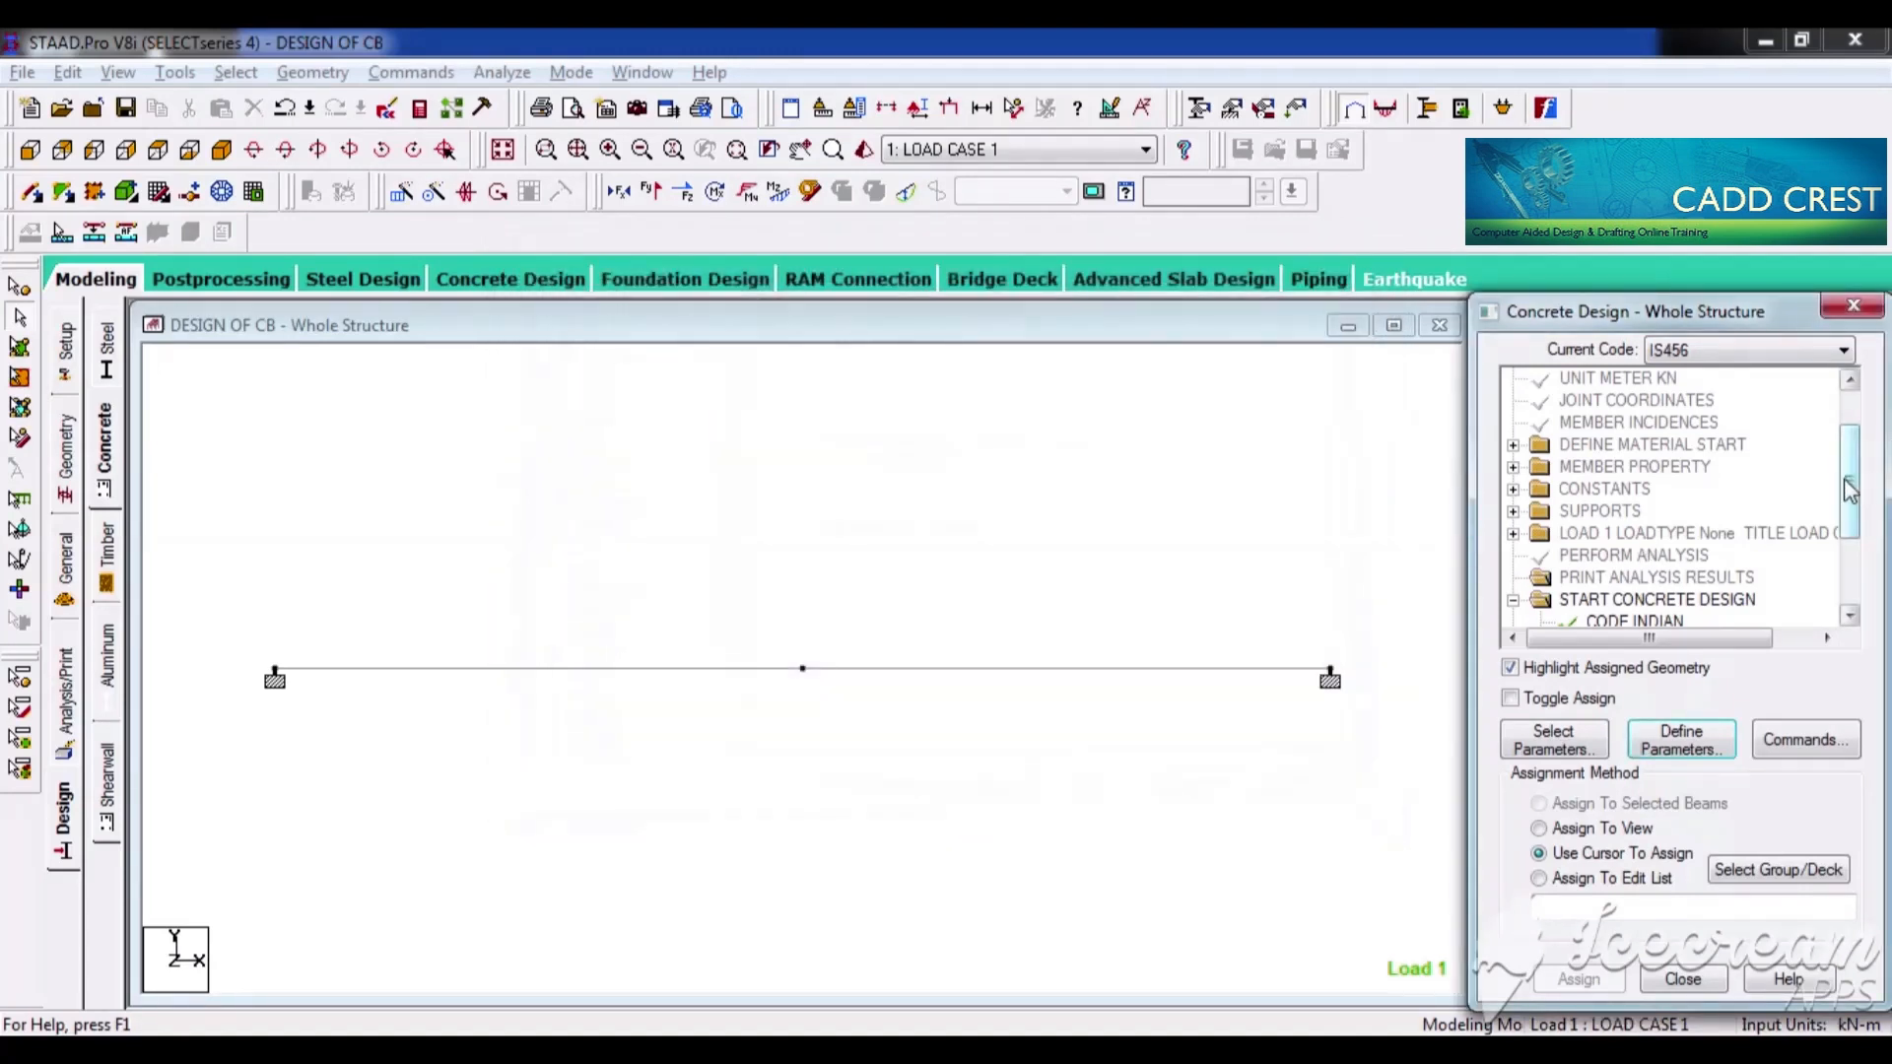
Assign the FC 20000 parameter to all members in the view
{"action": "left_click_drag", "start_coordinate": [1849, 491], "coordinate": [1851, 556]}
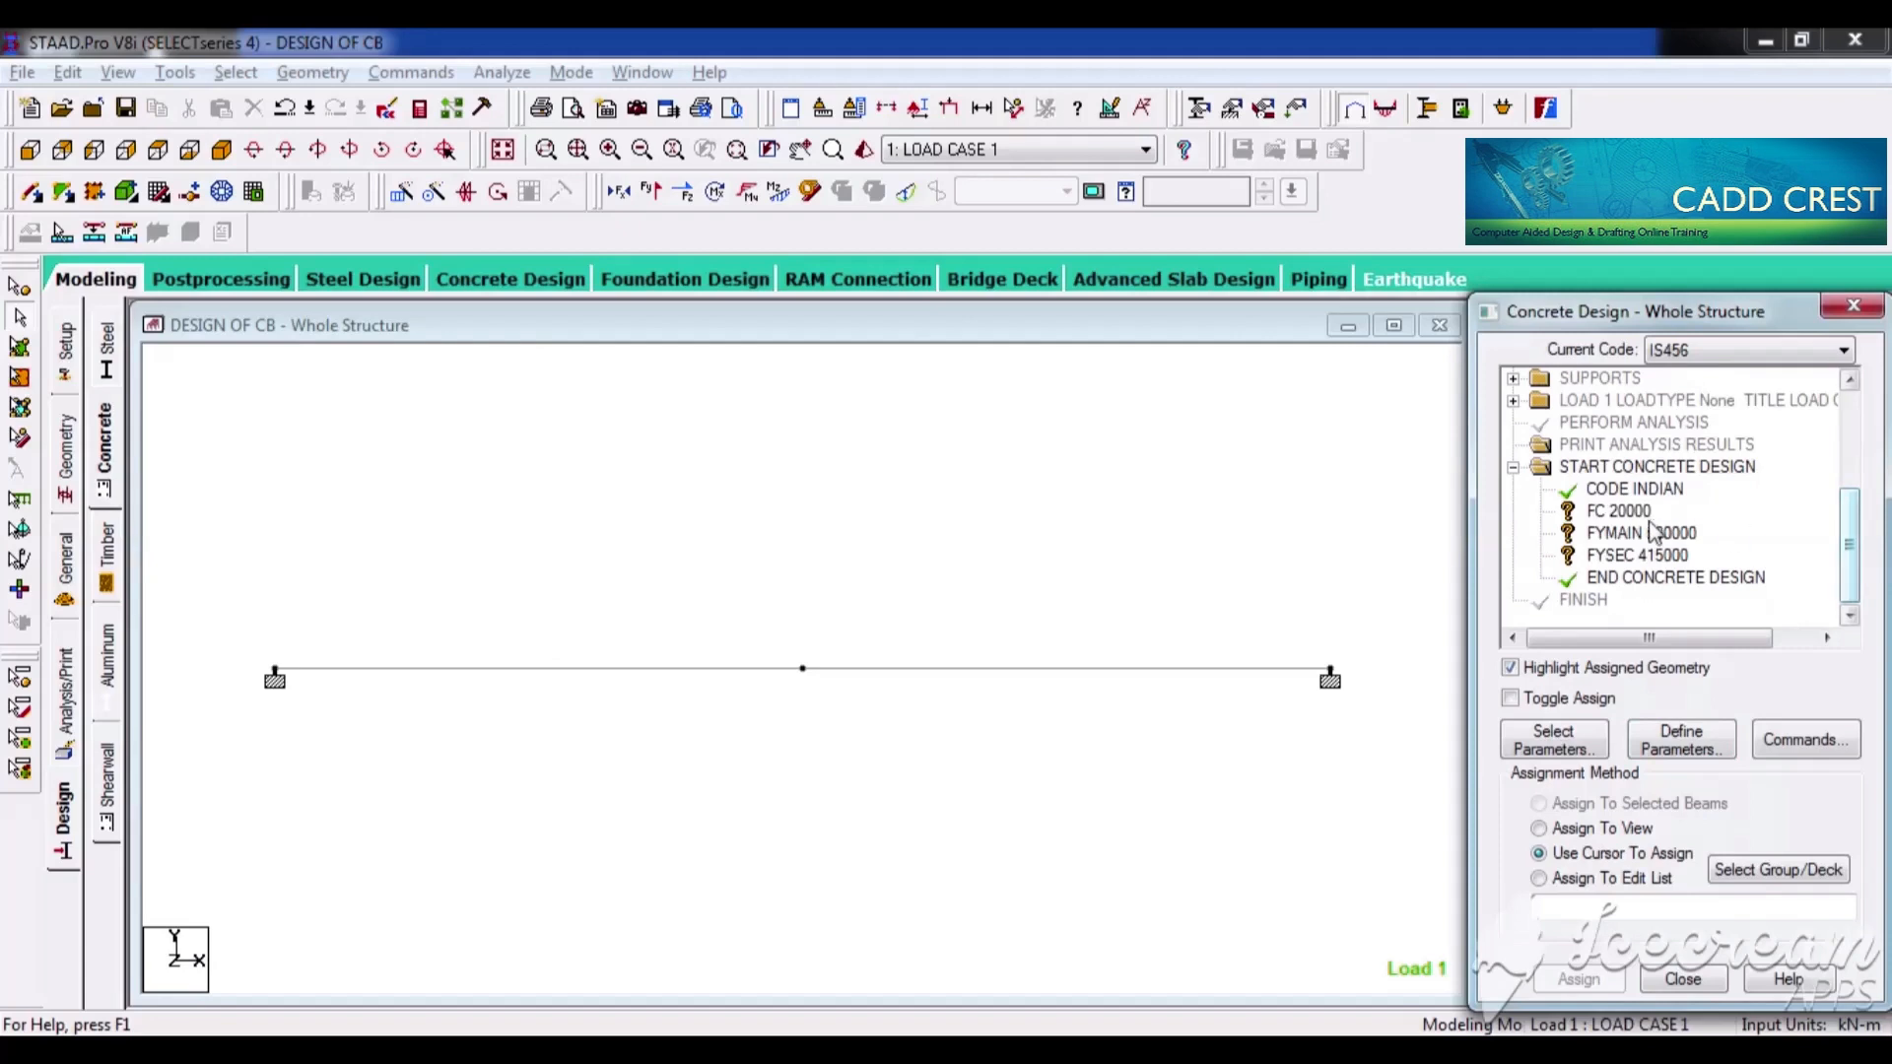
{"action": "left_click", "coordinate": [1620, 511]}
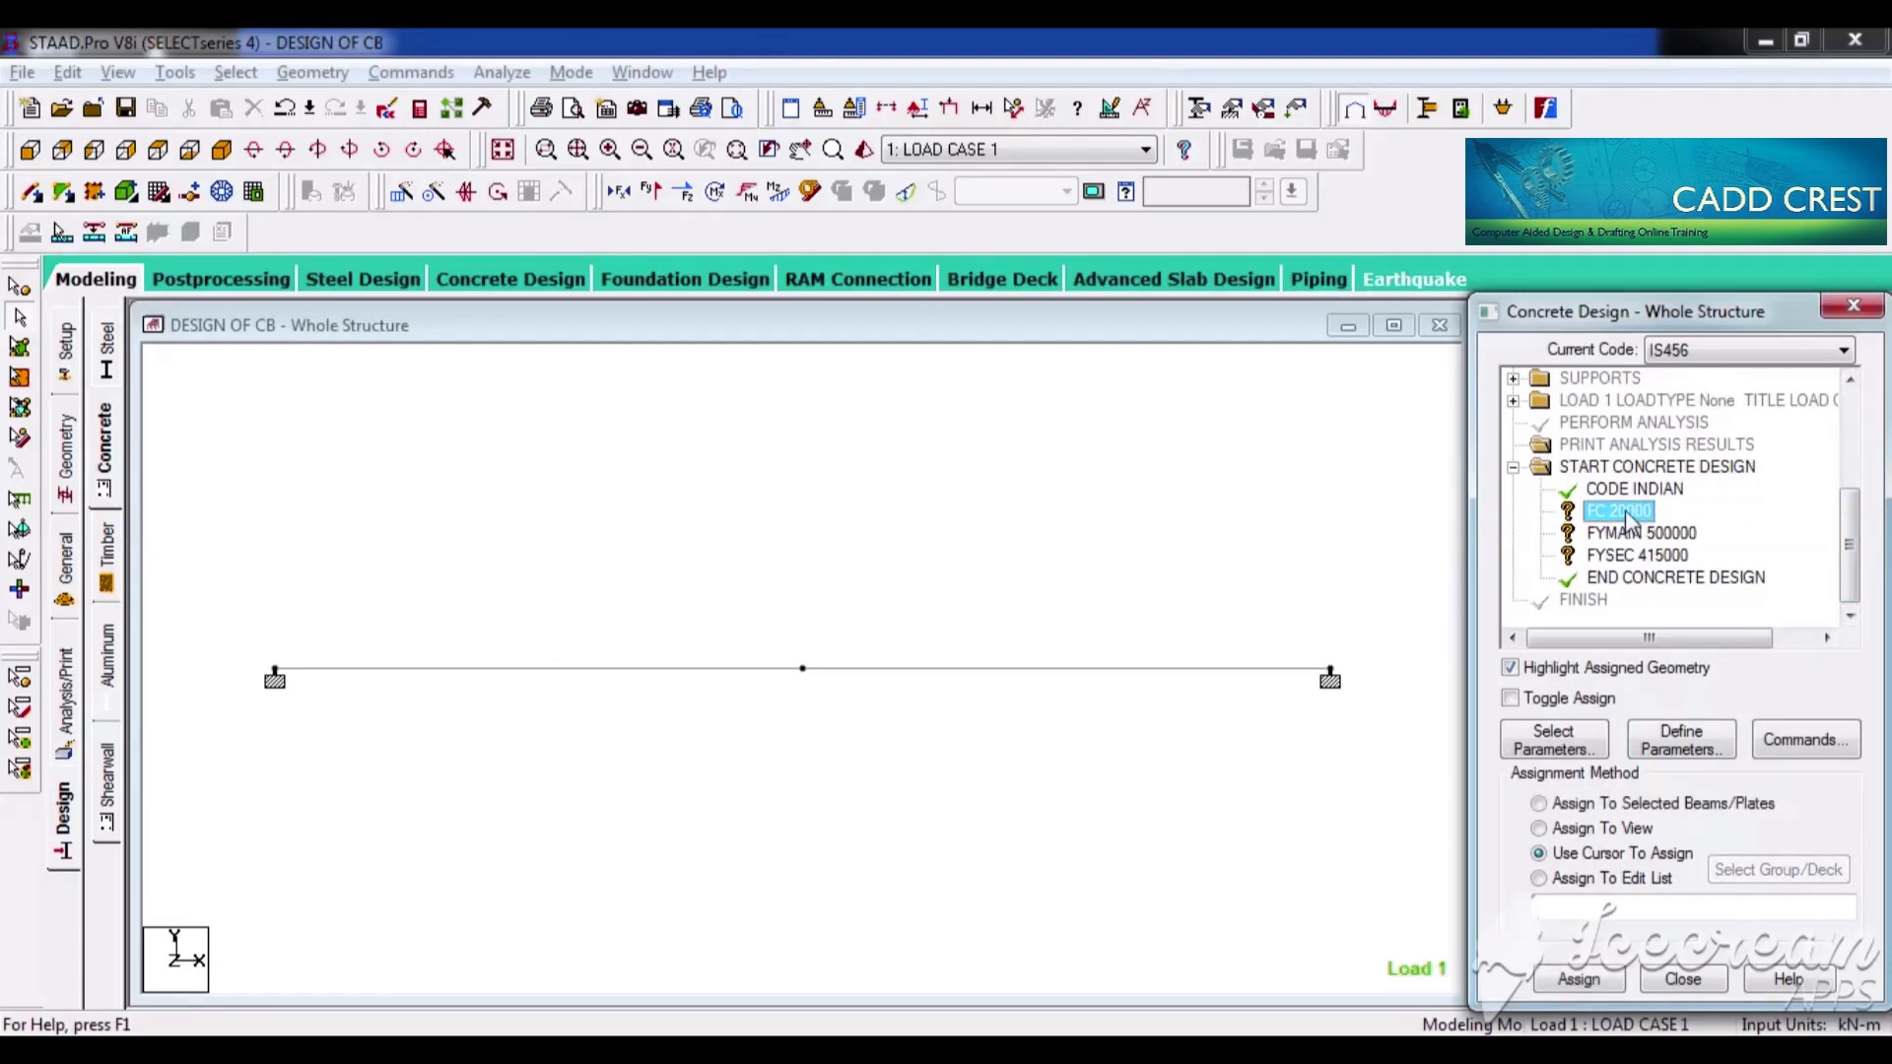
{"action": "left_click", "coordinate": [1588, 830]}
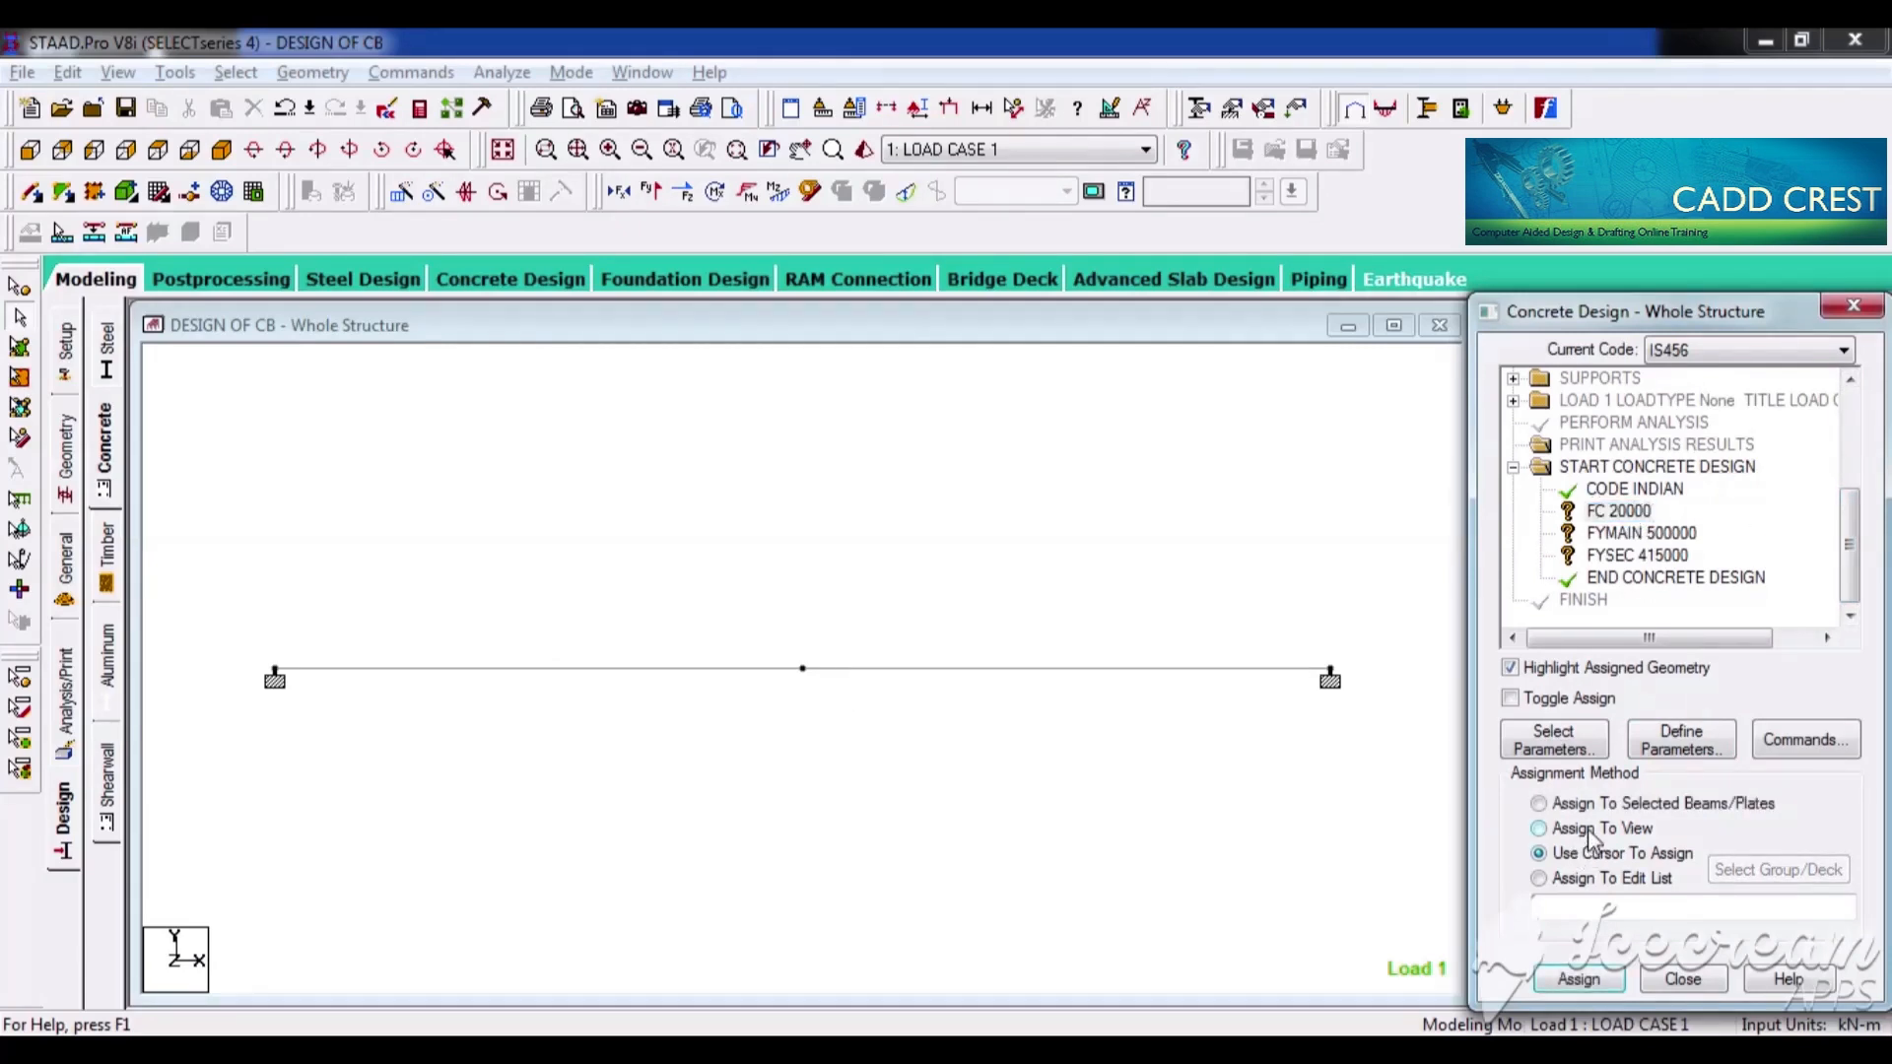
{"action": "left_click", "coordinate": [1579, 981]}
{"action": "left_click", "coordinate": [1678, 726]}
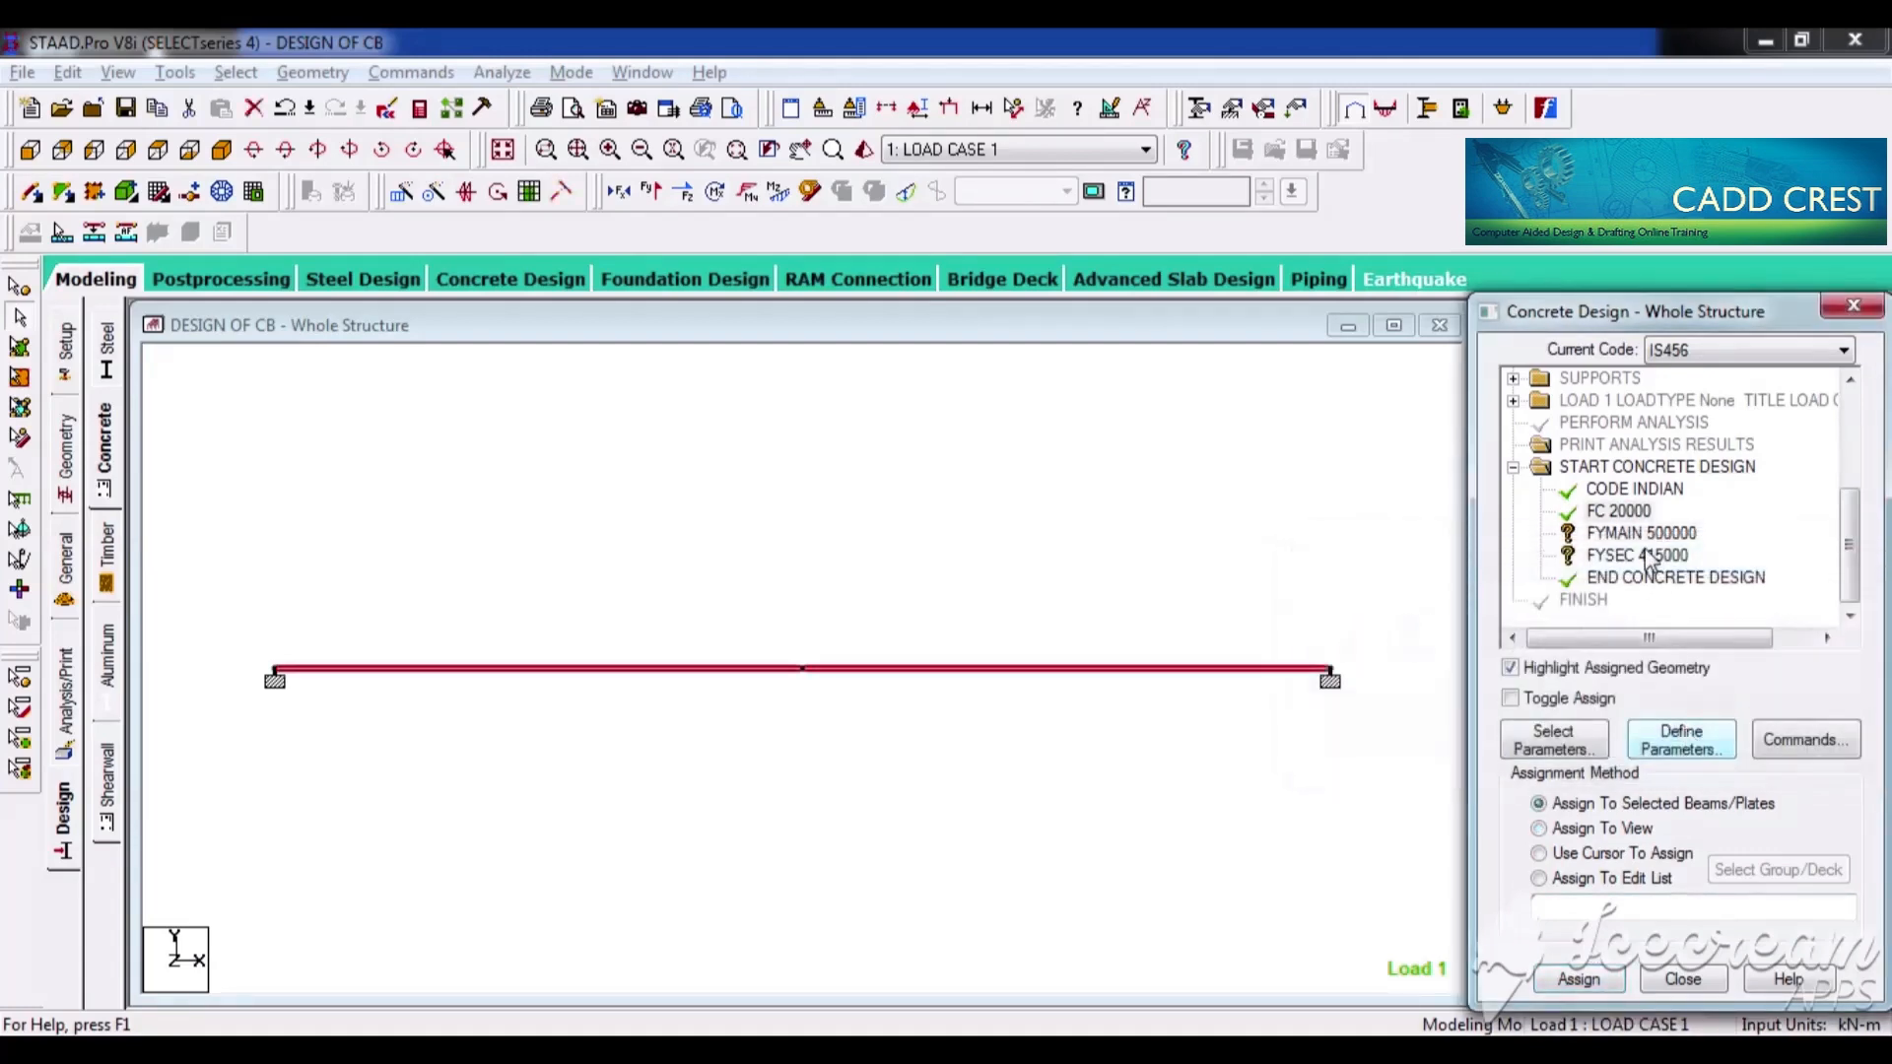
Assign the FYMAIN 500000 parameter to all members in the view
{"action": "left_click", "coordinate": [1641, 534]}
{"action": "left_click", "coordinate": [1574, 839]}
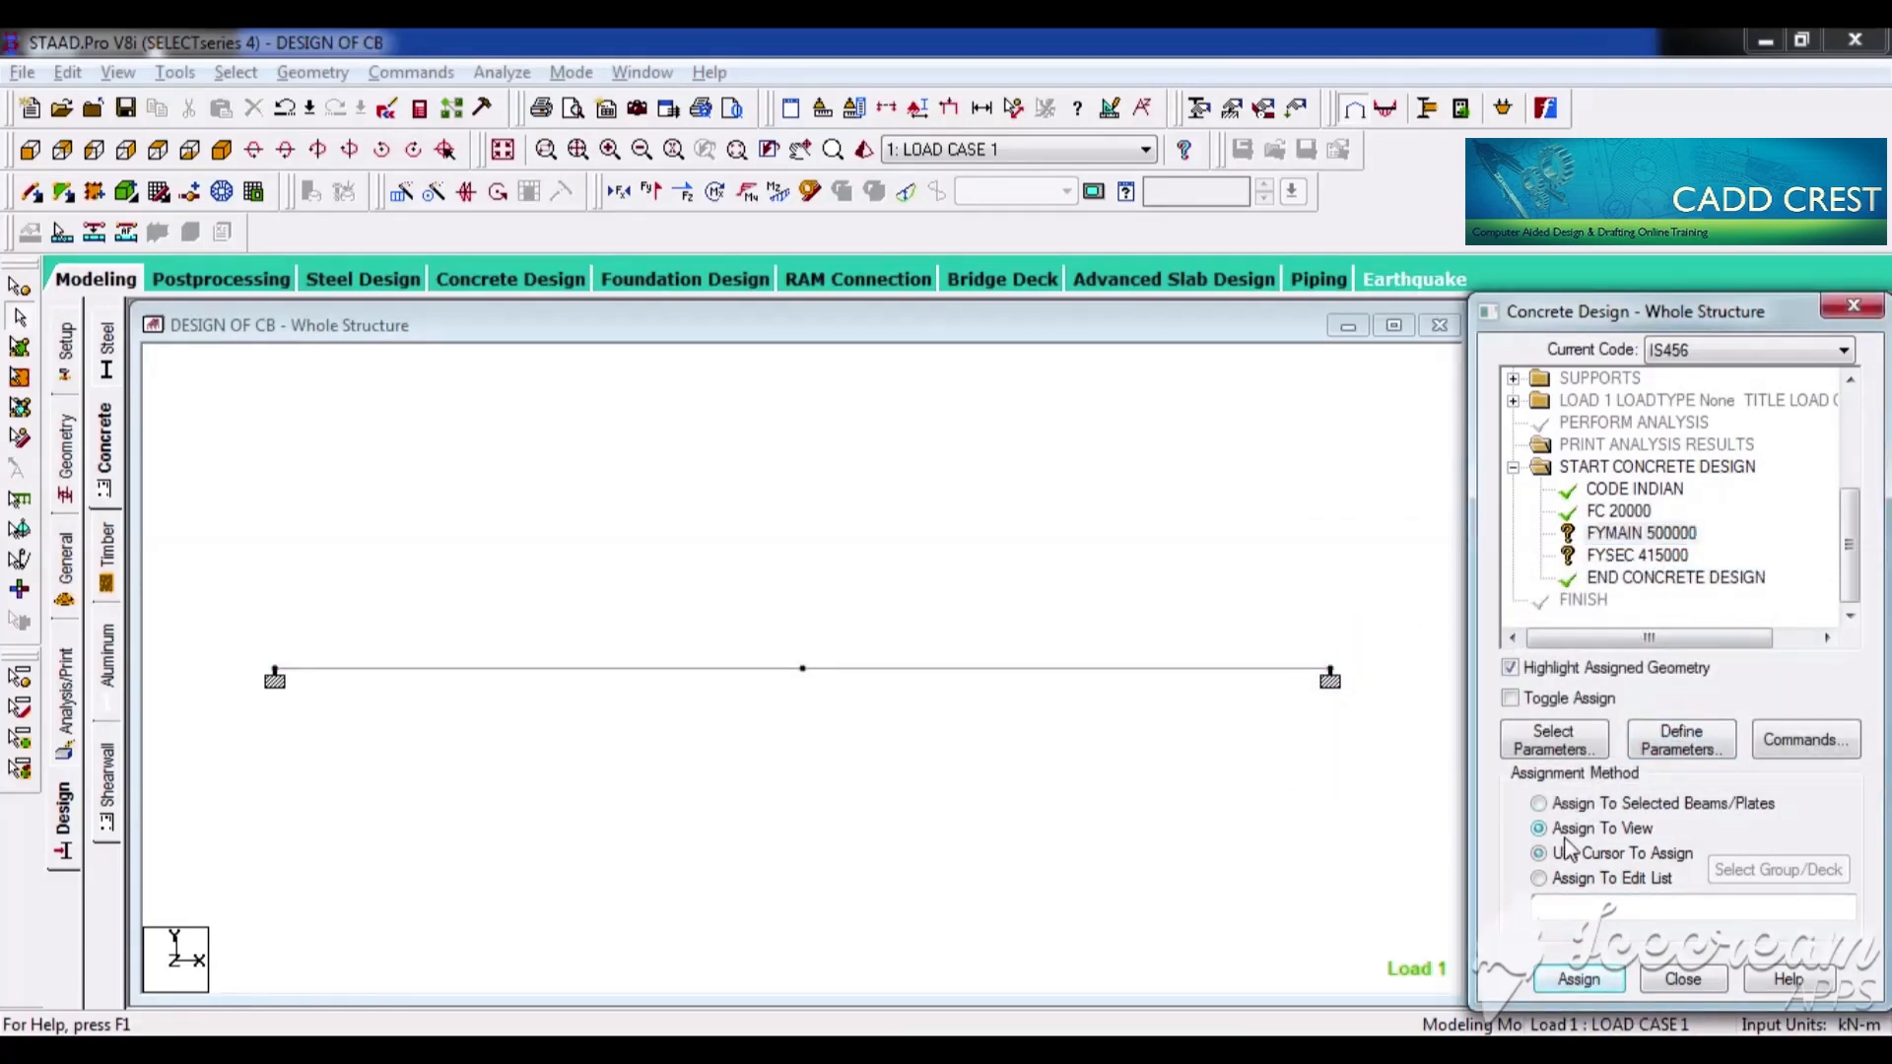
{"action": "left_click", "coordinate": [1579, 979]}
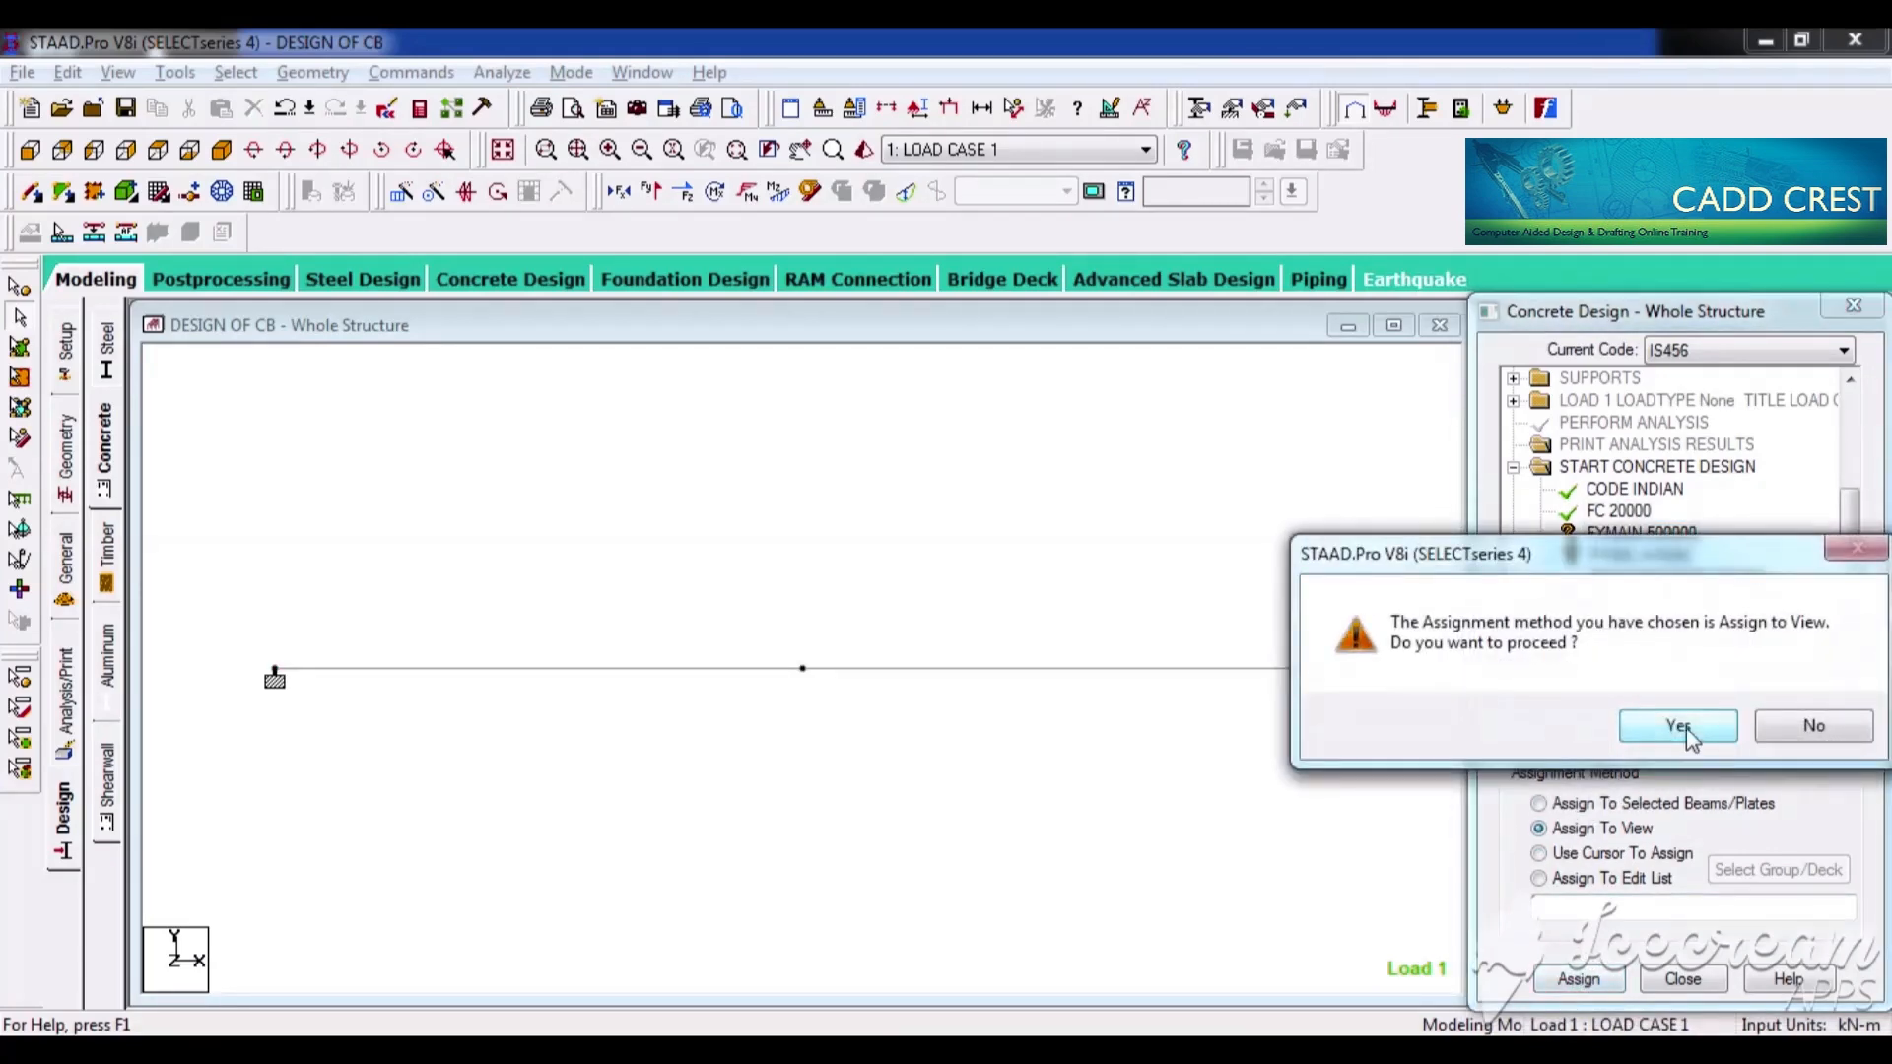
{"action": "left_click", "coordinate": [1680, 724]}
Assign the FYSEC 415000 parameter to all members in the view and clear the beam selection
{"action": "left_click", "coordinate": [1635, 557]}
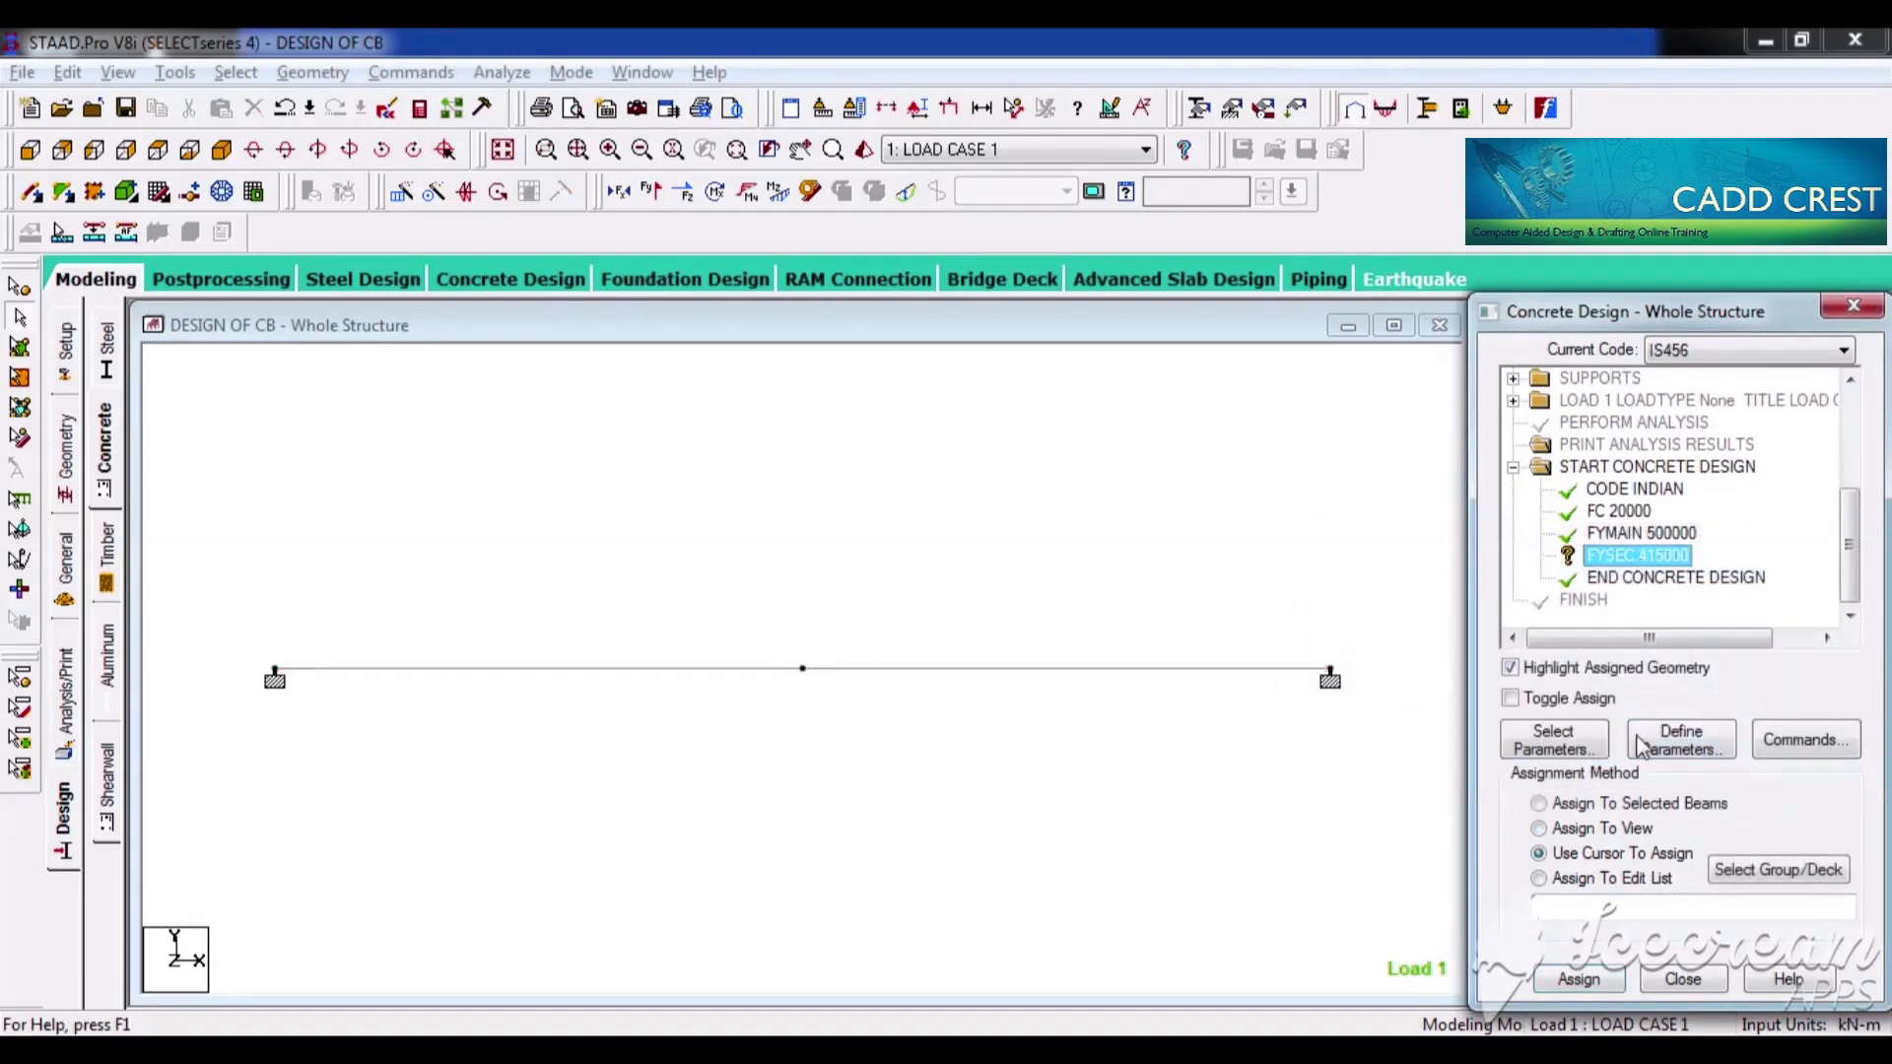
{"action": "left_click", "coordinate": [1575, 838]}
{"action": "left_click", "coordinate": [1579, 979]}
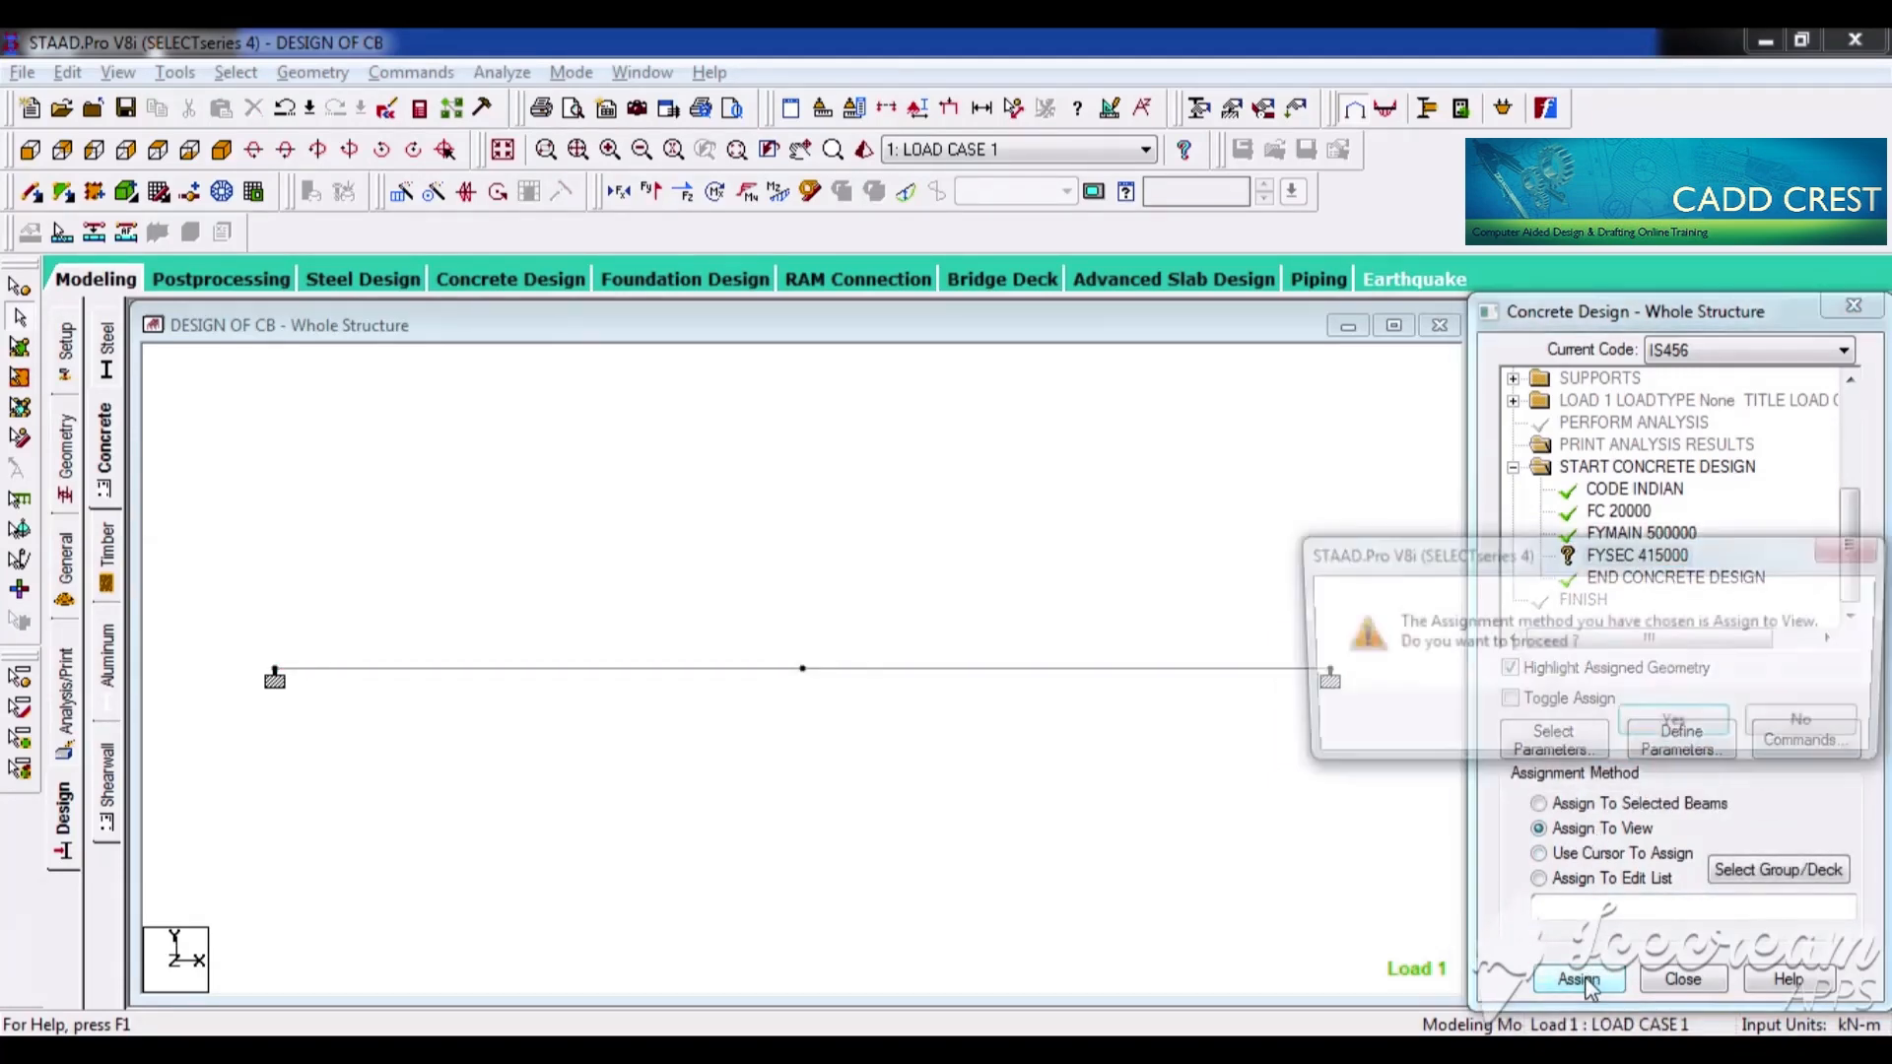
{"action": "left_click", "coordinate": [1680, 726]}
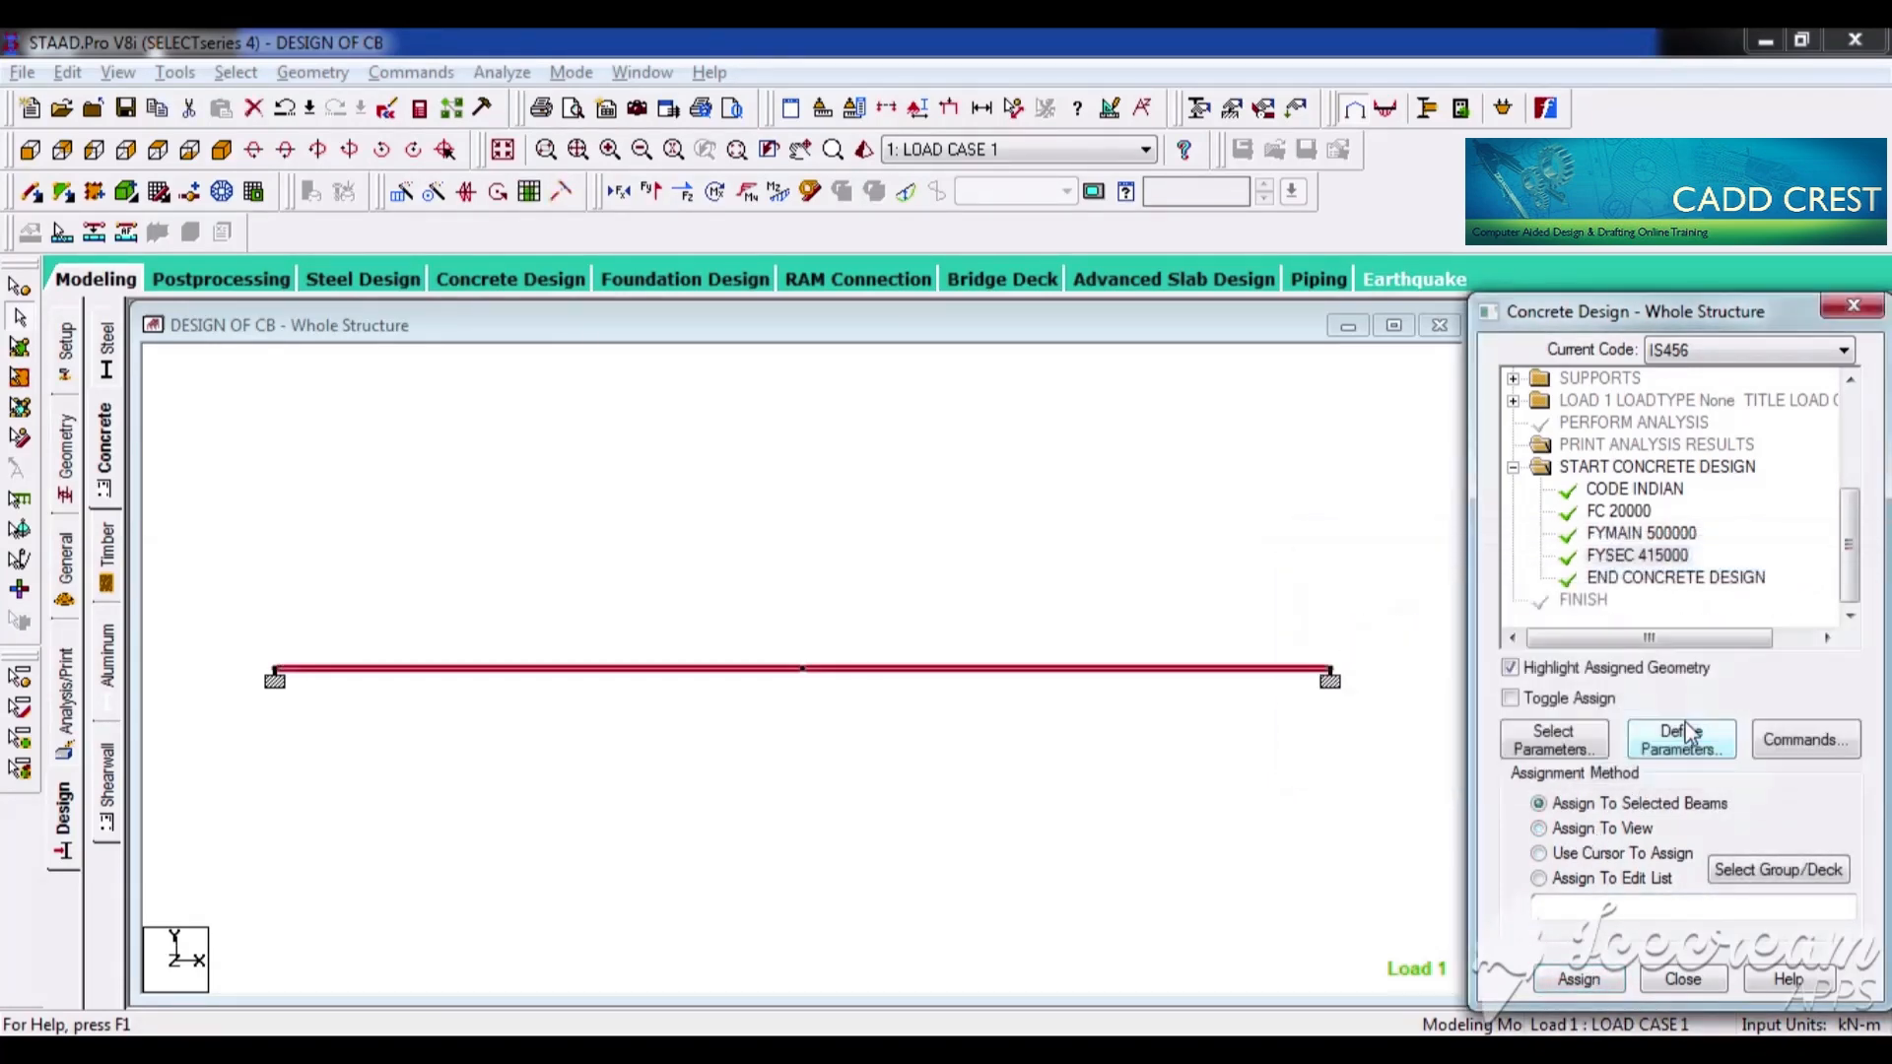
{"action": "left_click", "coordinate": [1385, 789]}
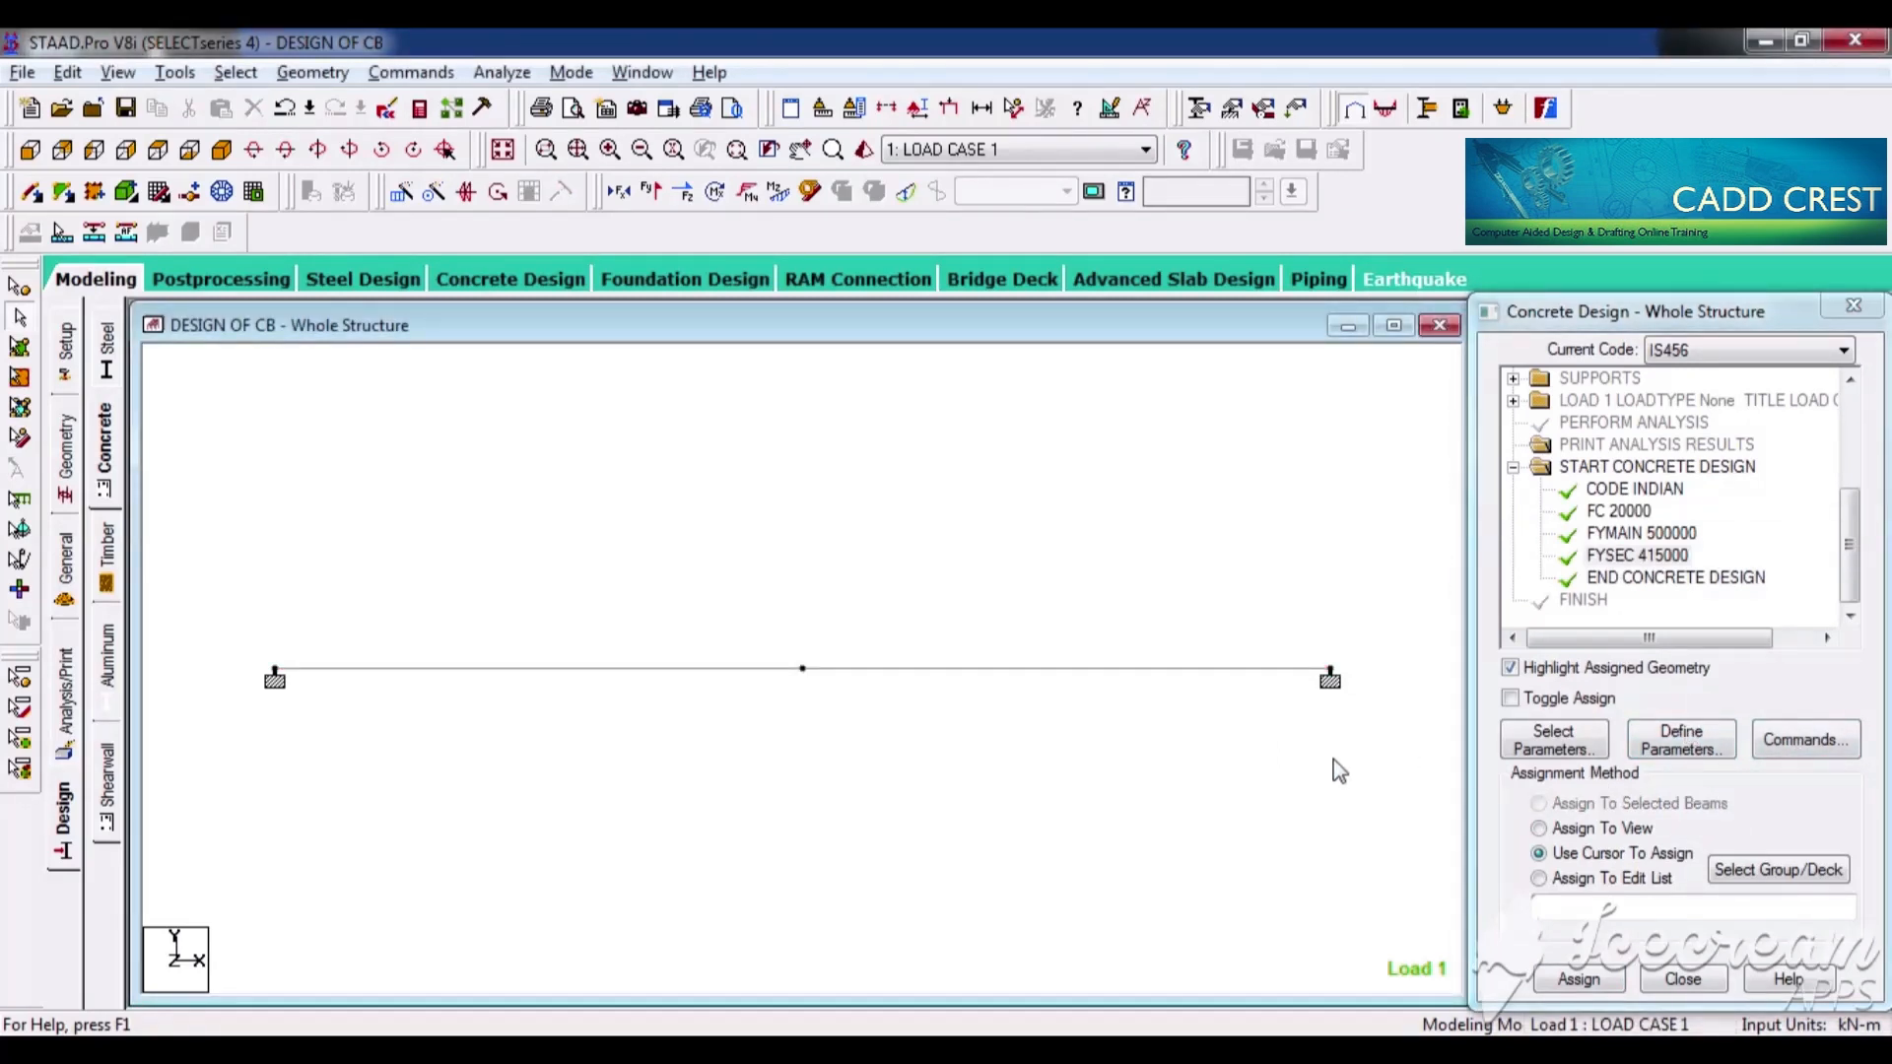
Add the DESIGN BEAM and TAKE OFF commands to the concrete design and close the design commands
{"action": "left_click", "coordinate": [1818, 734]}
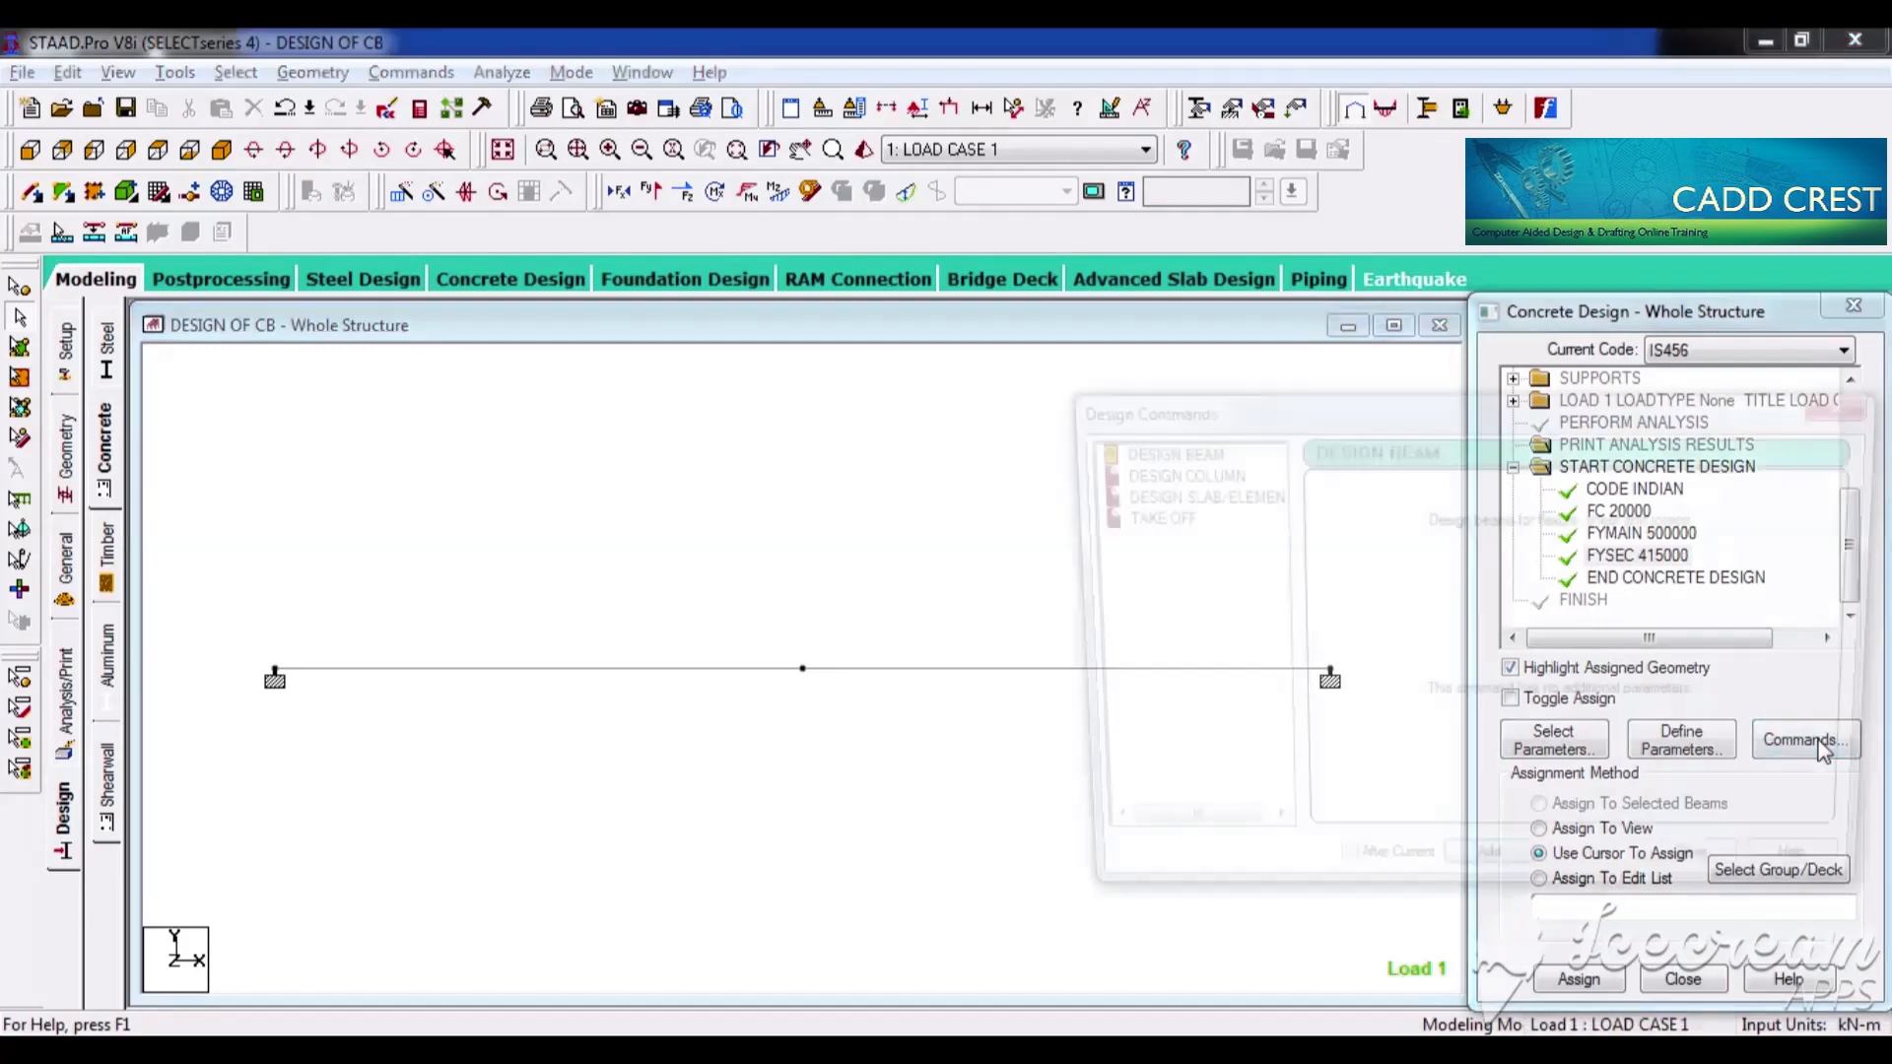
{"action": "left_click", "coordinate": [1180, 453]}
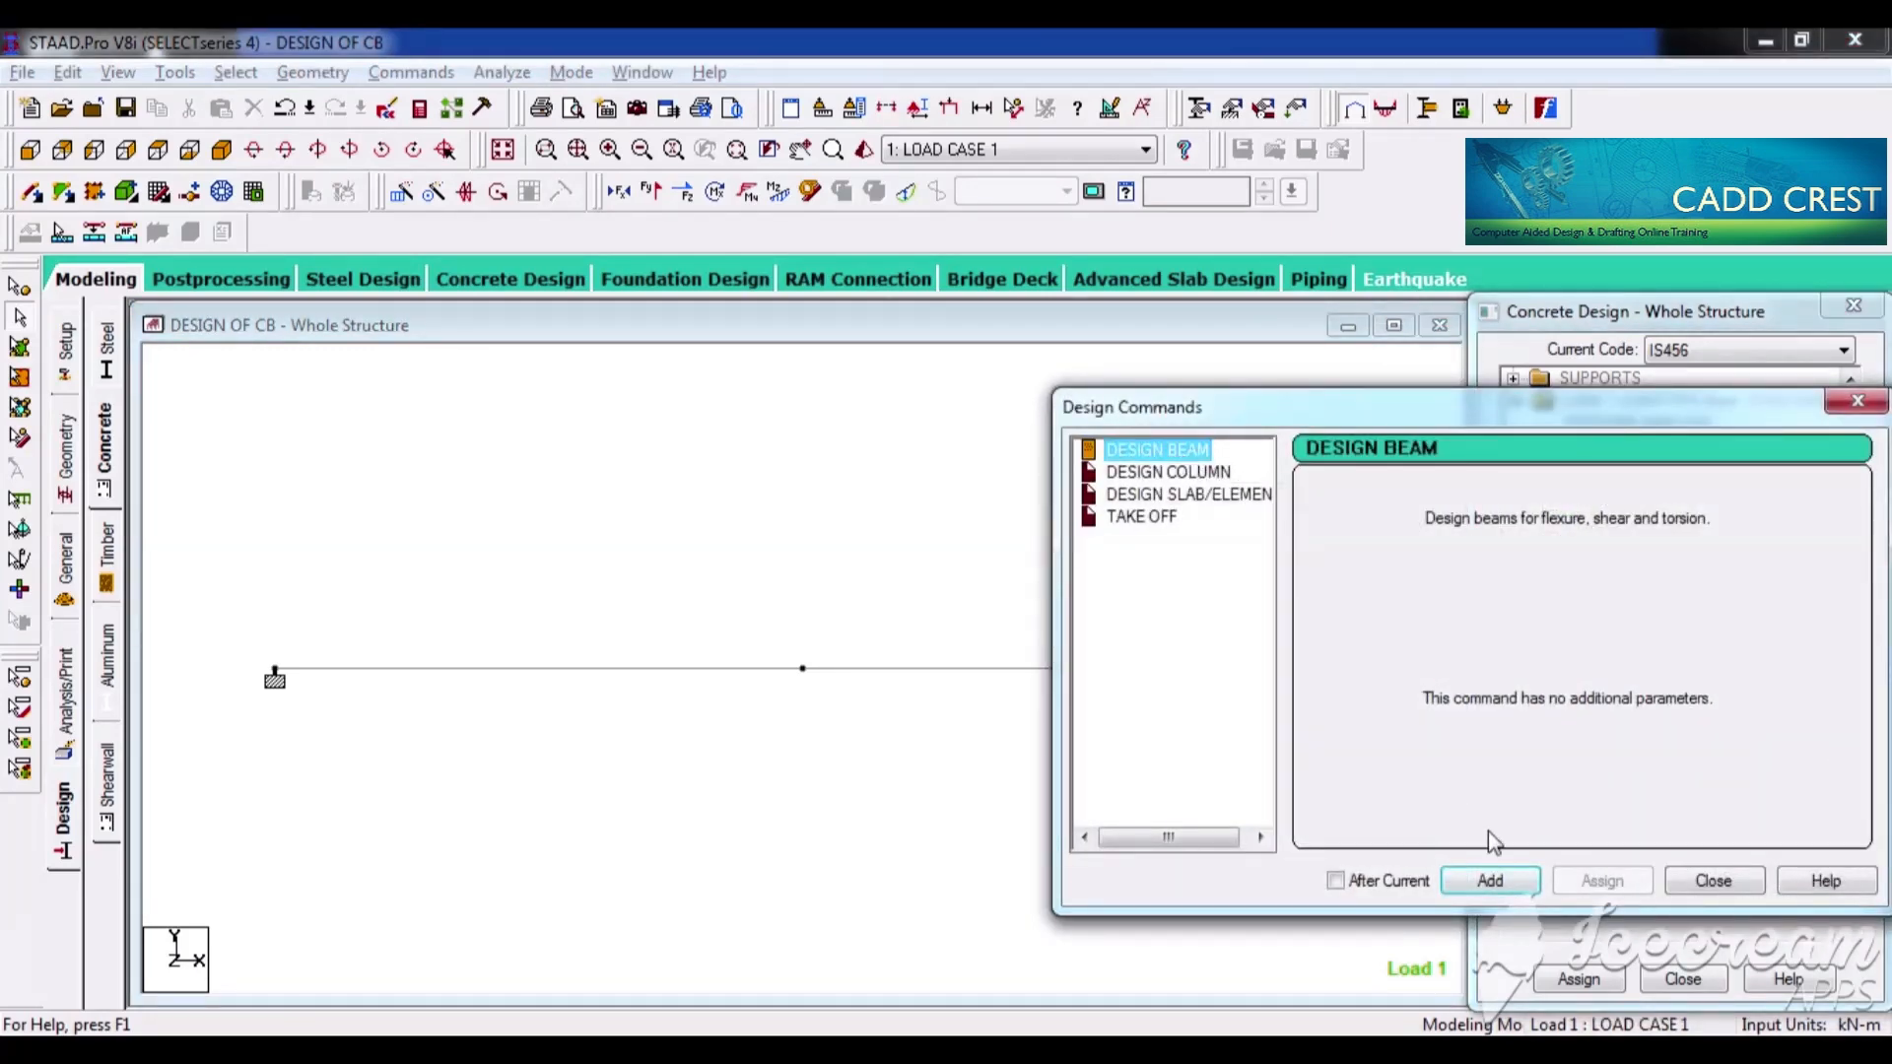
{"action": "left_click", "coordinate": [1507, 880]}
{"action": "left_click", "coordinate": [1156, 522]}
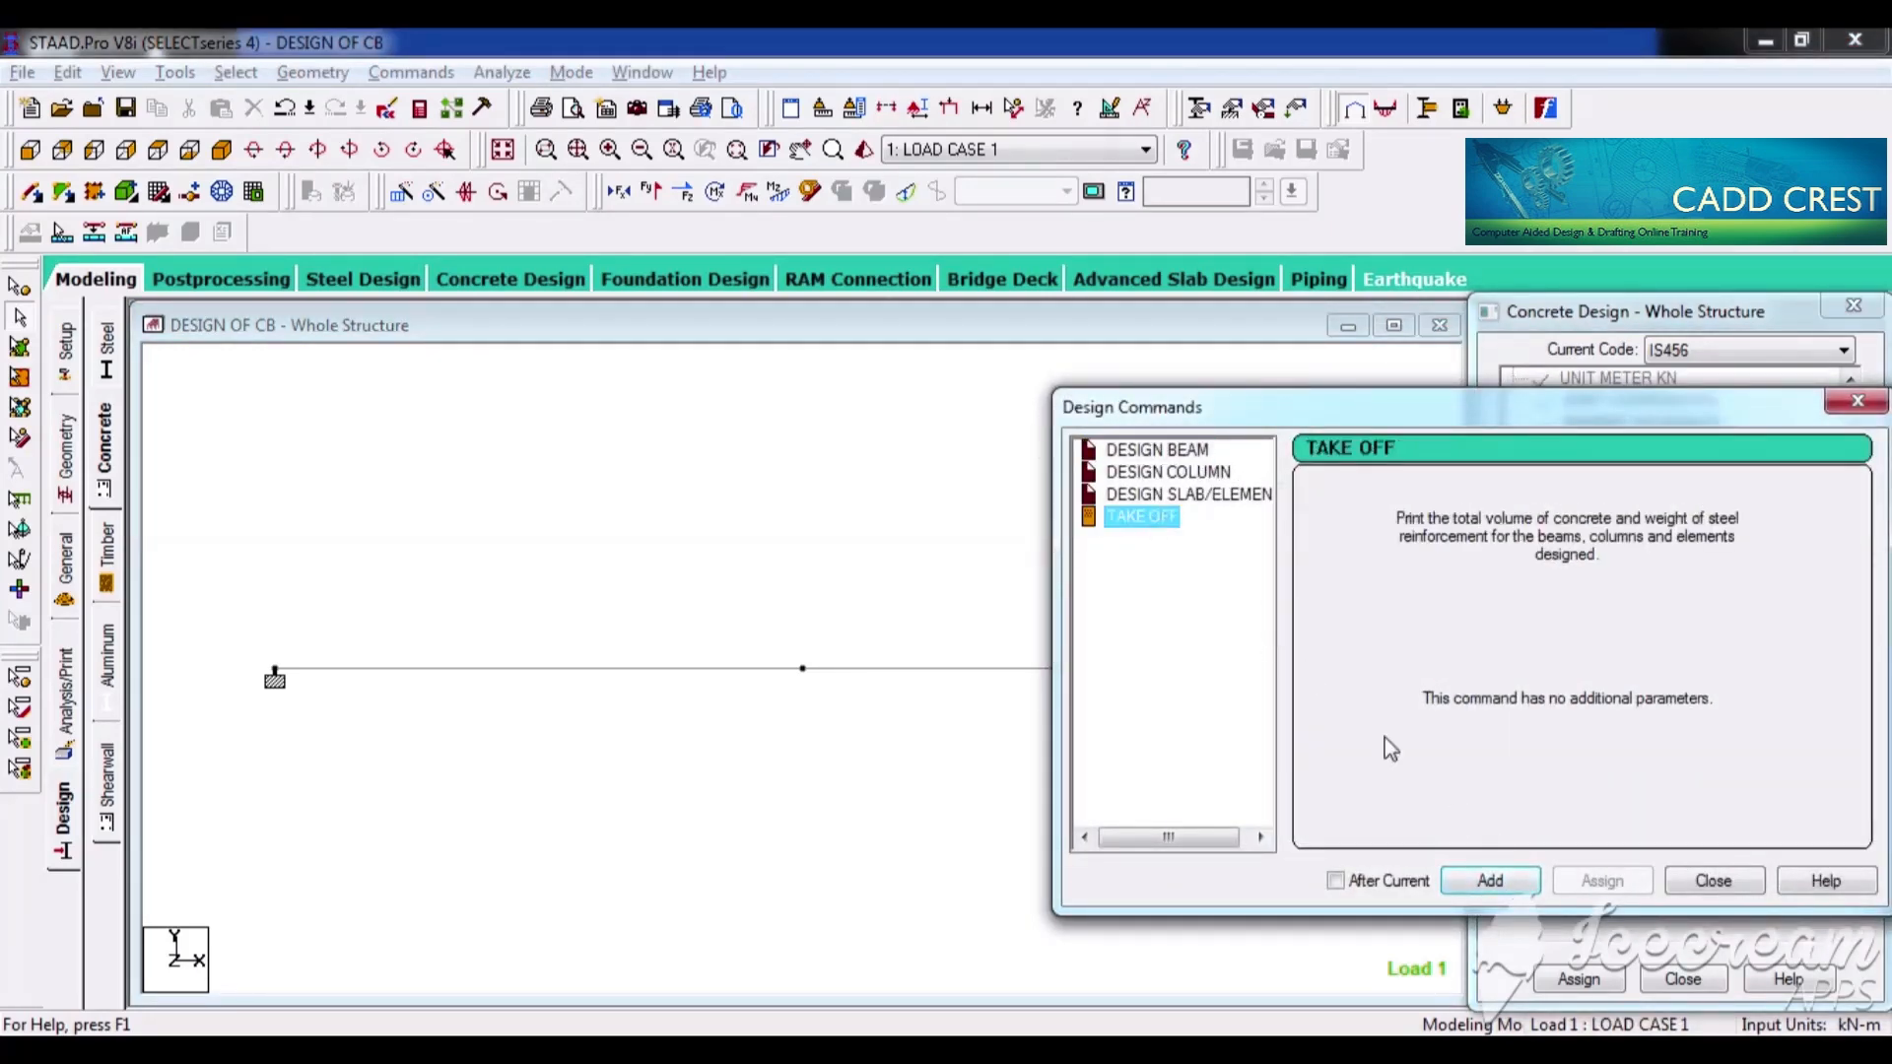
{"action": "left_click", "coordinate": [1488, 879]}
{"action": "left_click", "coordinate": [1712, 881]}
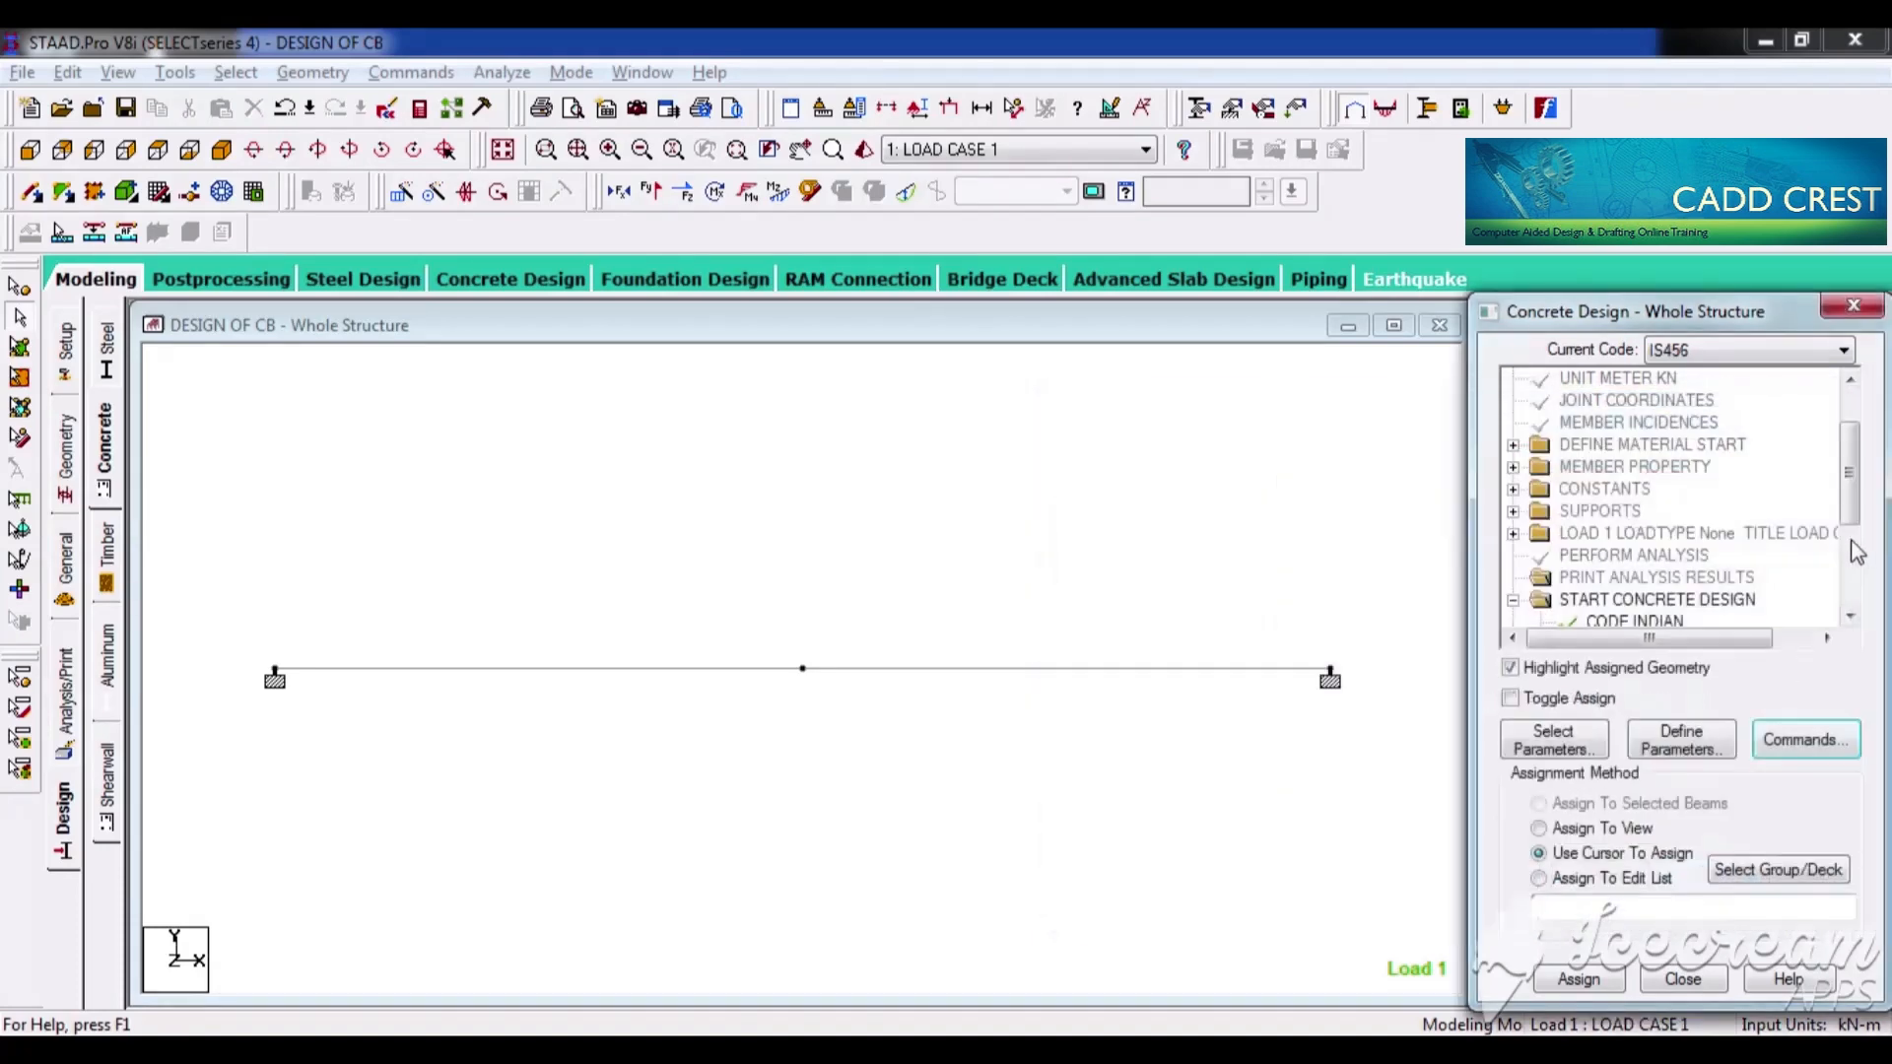
Assign the DESIGN BEAM command to all members in the view, and highlight the CONCRETE TAKE command
{"action": "scroll", "coordinate": [1857, 512], "scroll_direction": "down", "scroll_amount": 4}
{"action": "left_click", "coordinate": [1653, 537]}
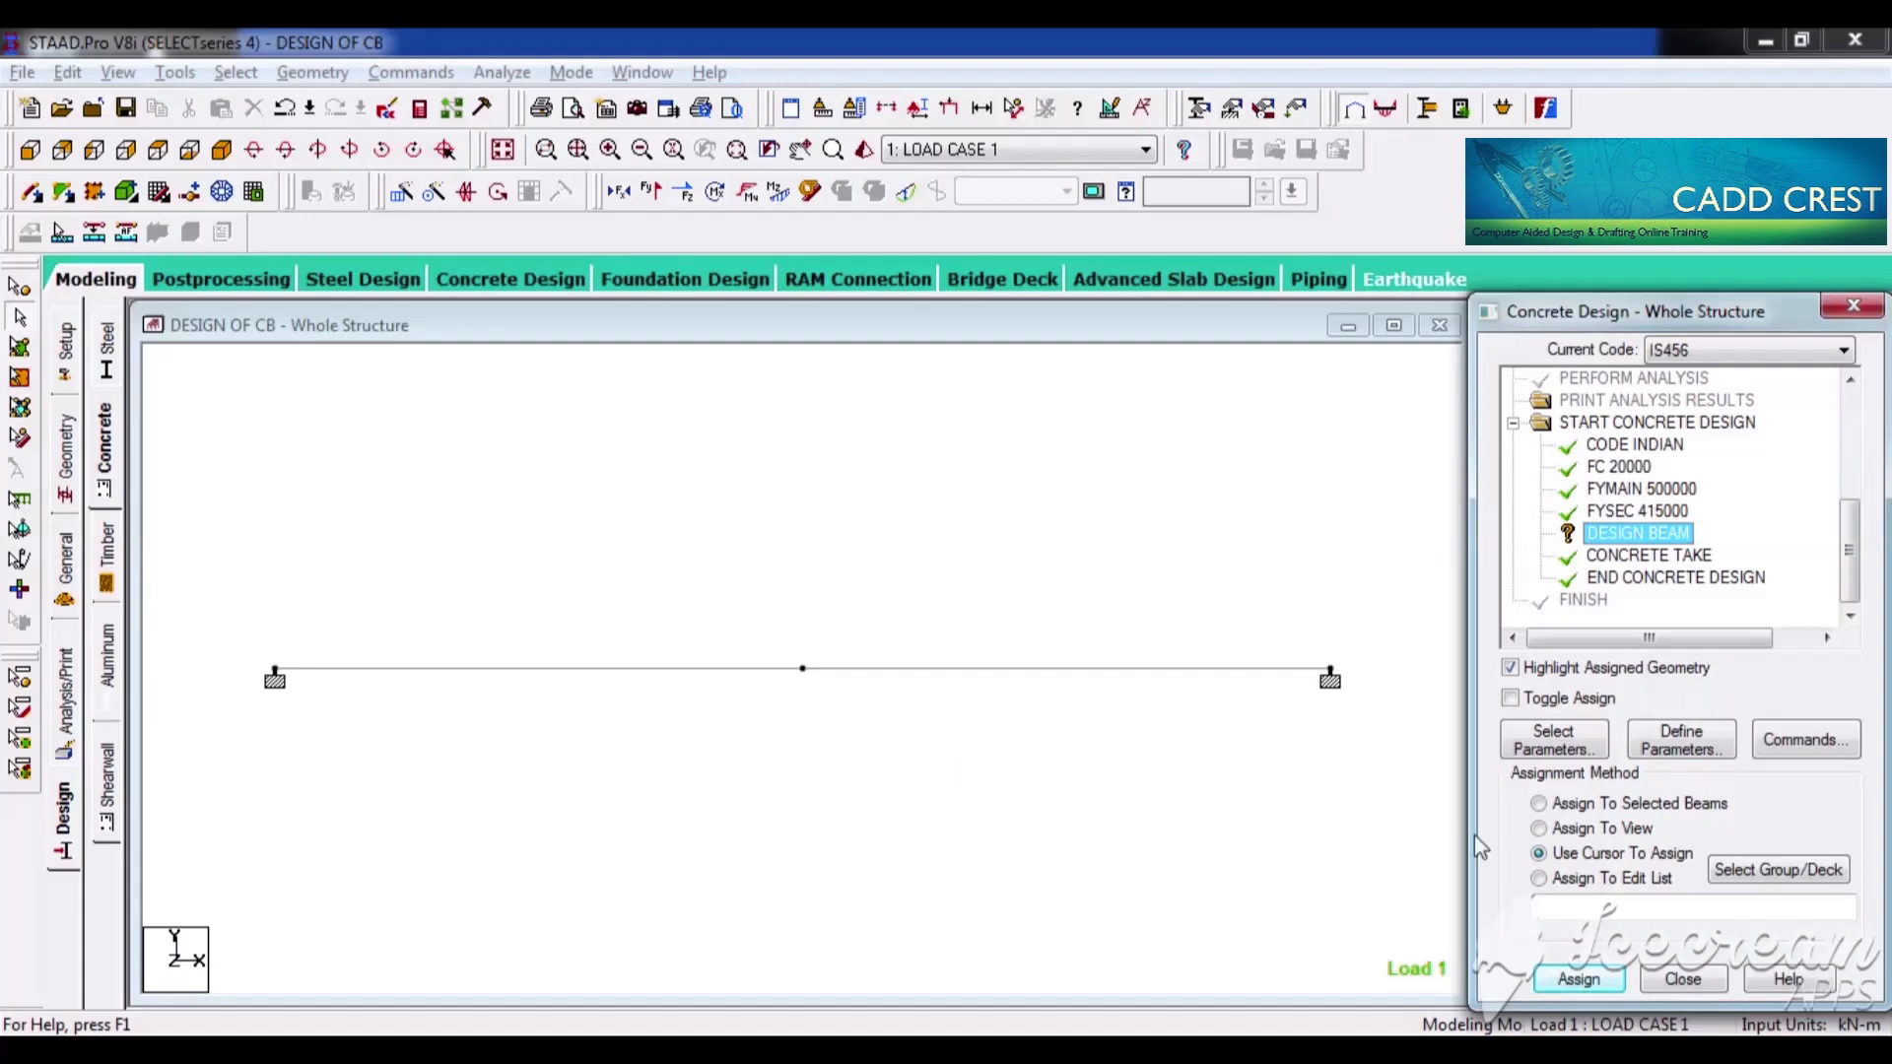
{"action": "left_click", "coordinate": [1559, 831]}
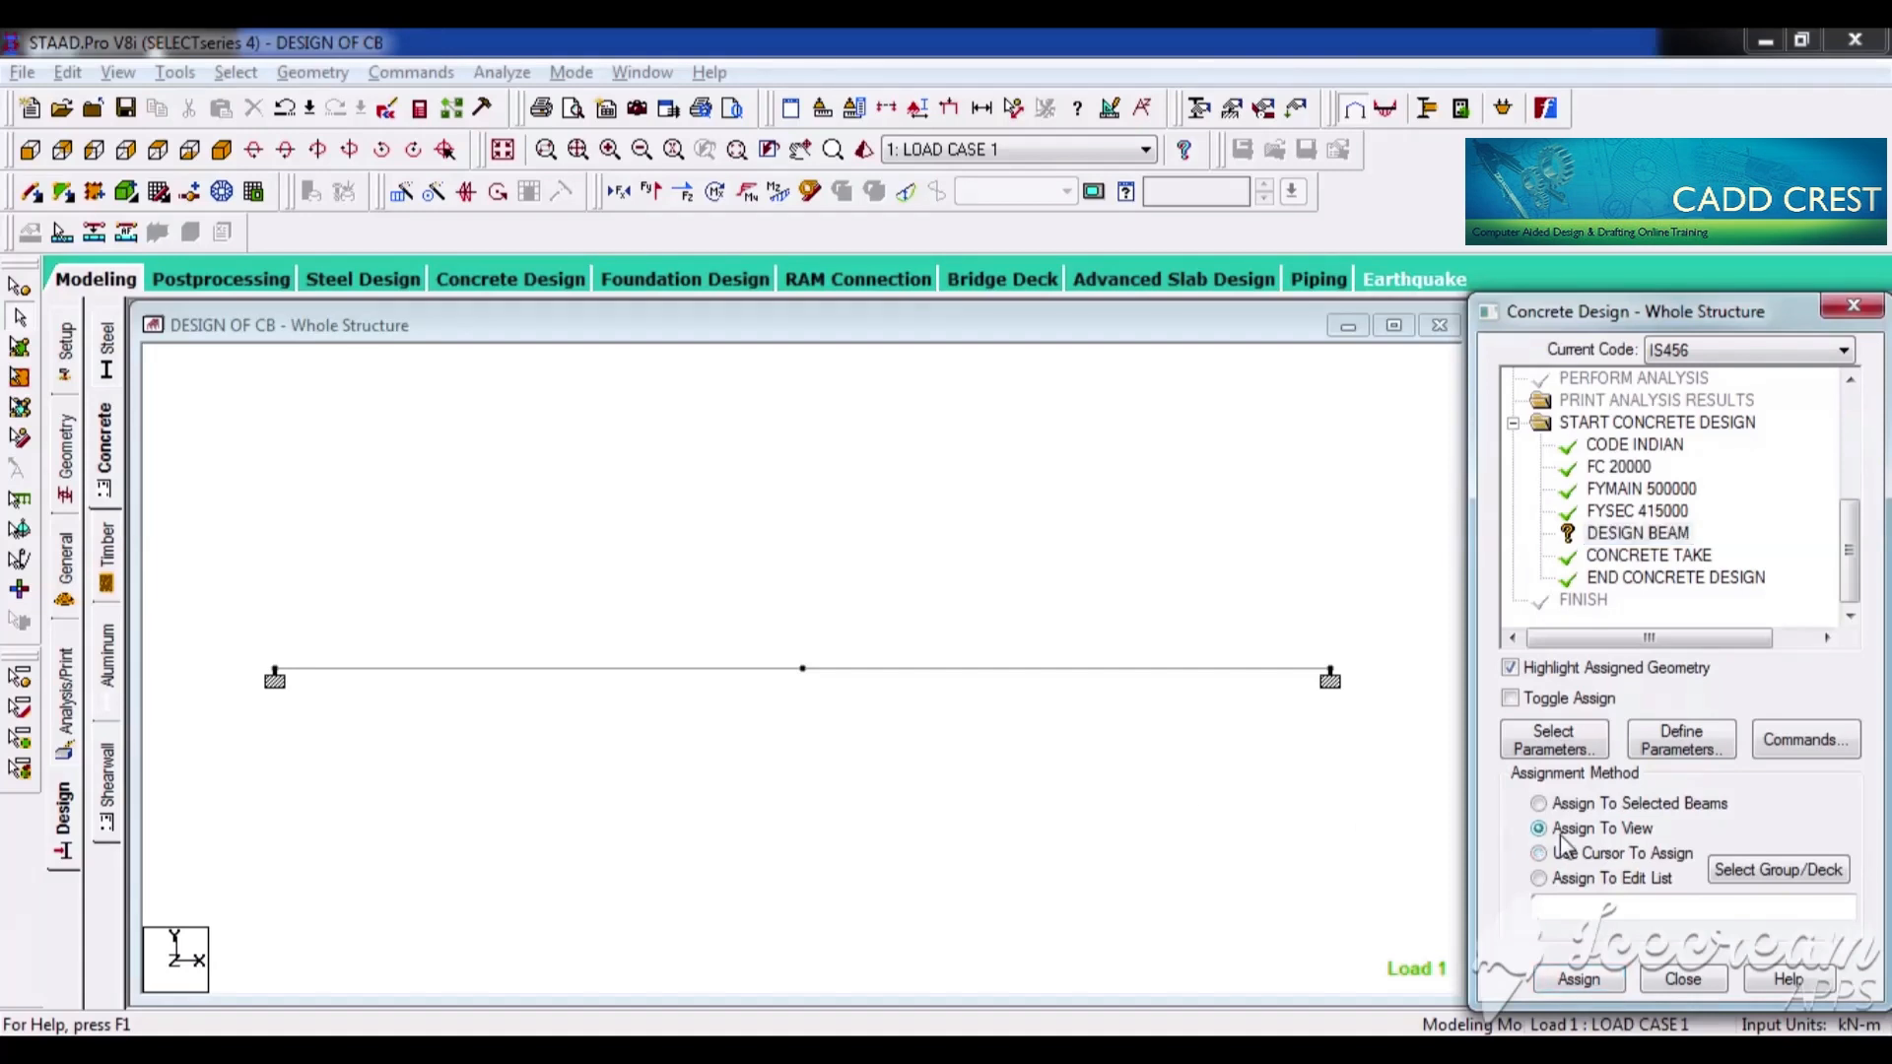
{"action": "left_click", "coordinate": [1578, 978]}
{"action": "left_click", "coordinate": [1678, 725]}
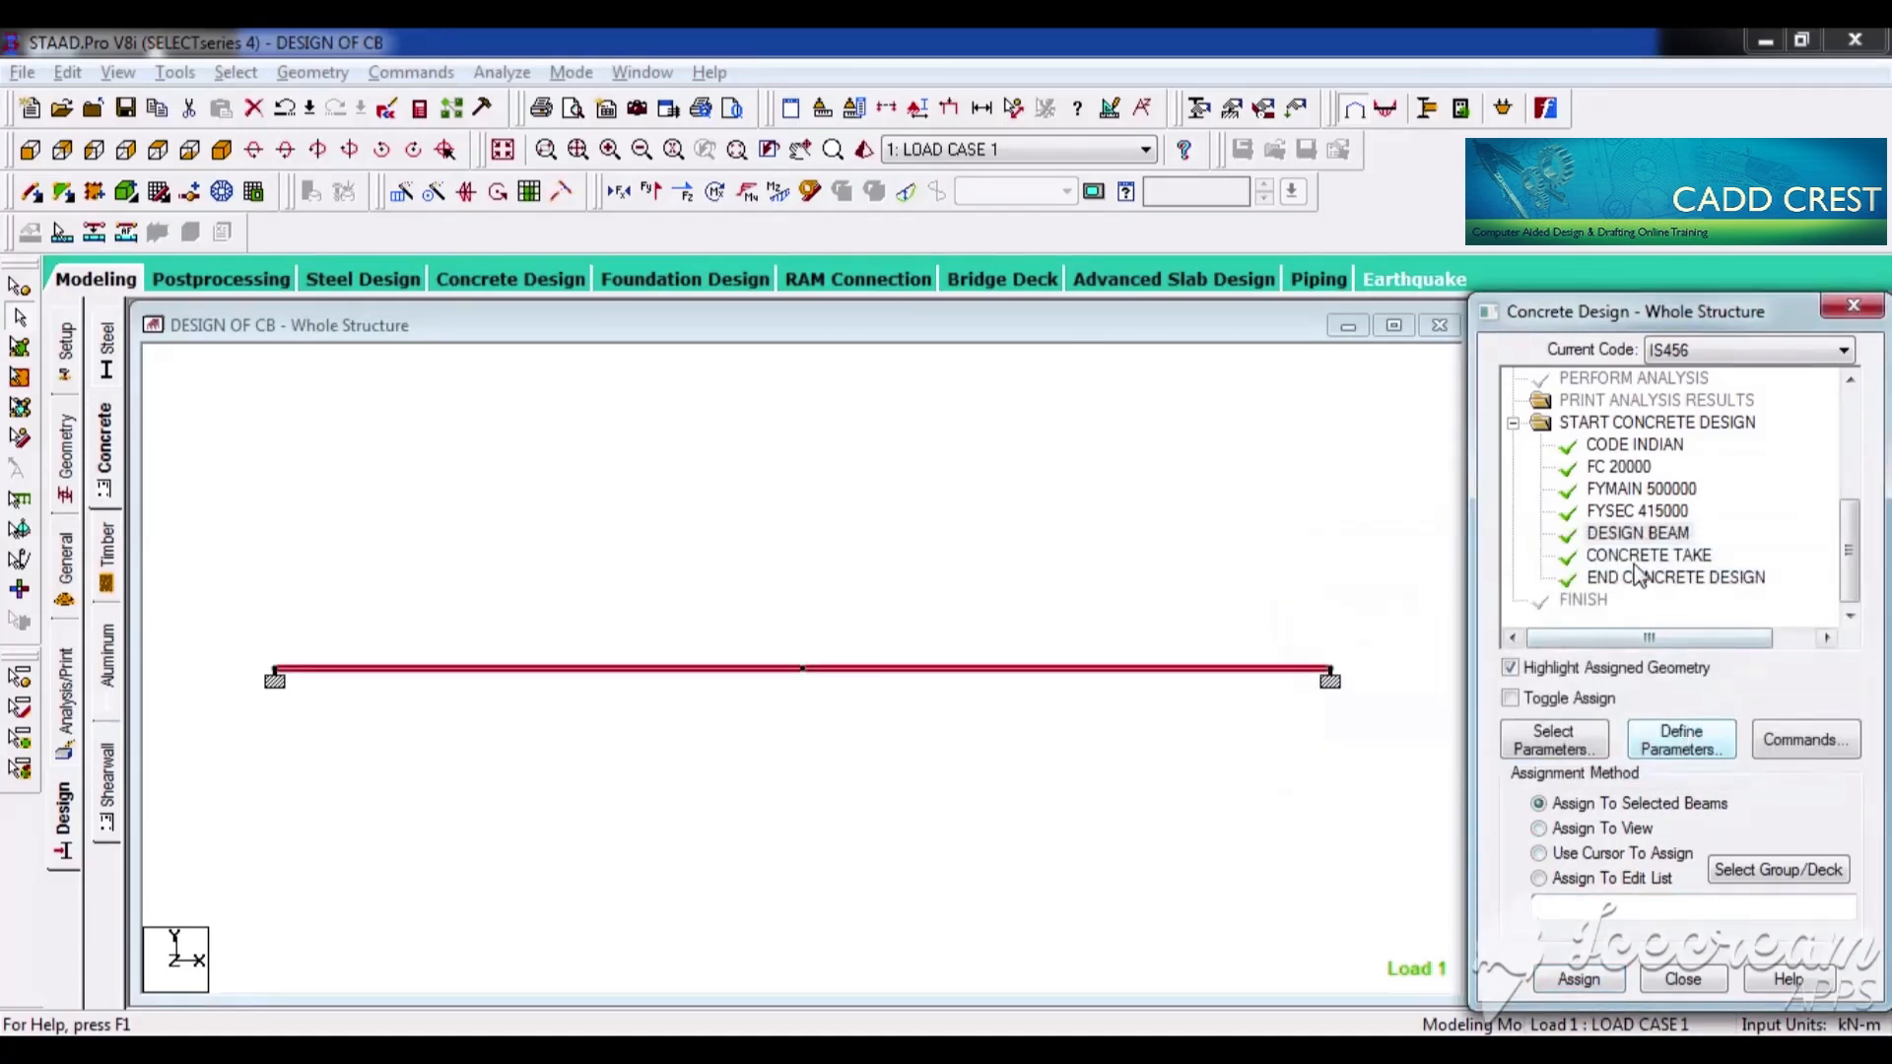
{"action": "left_click", "coordinate": [1686, 557]}
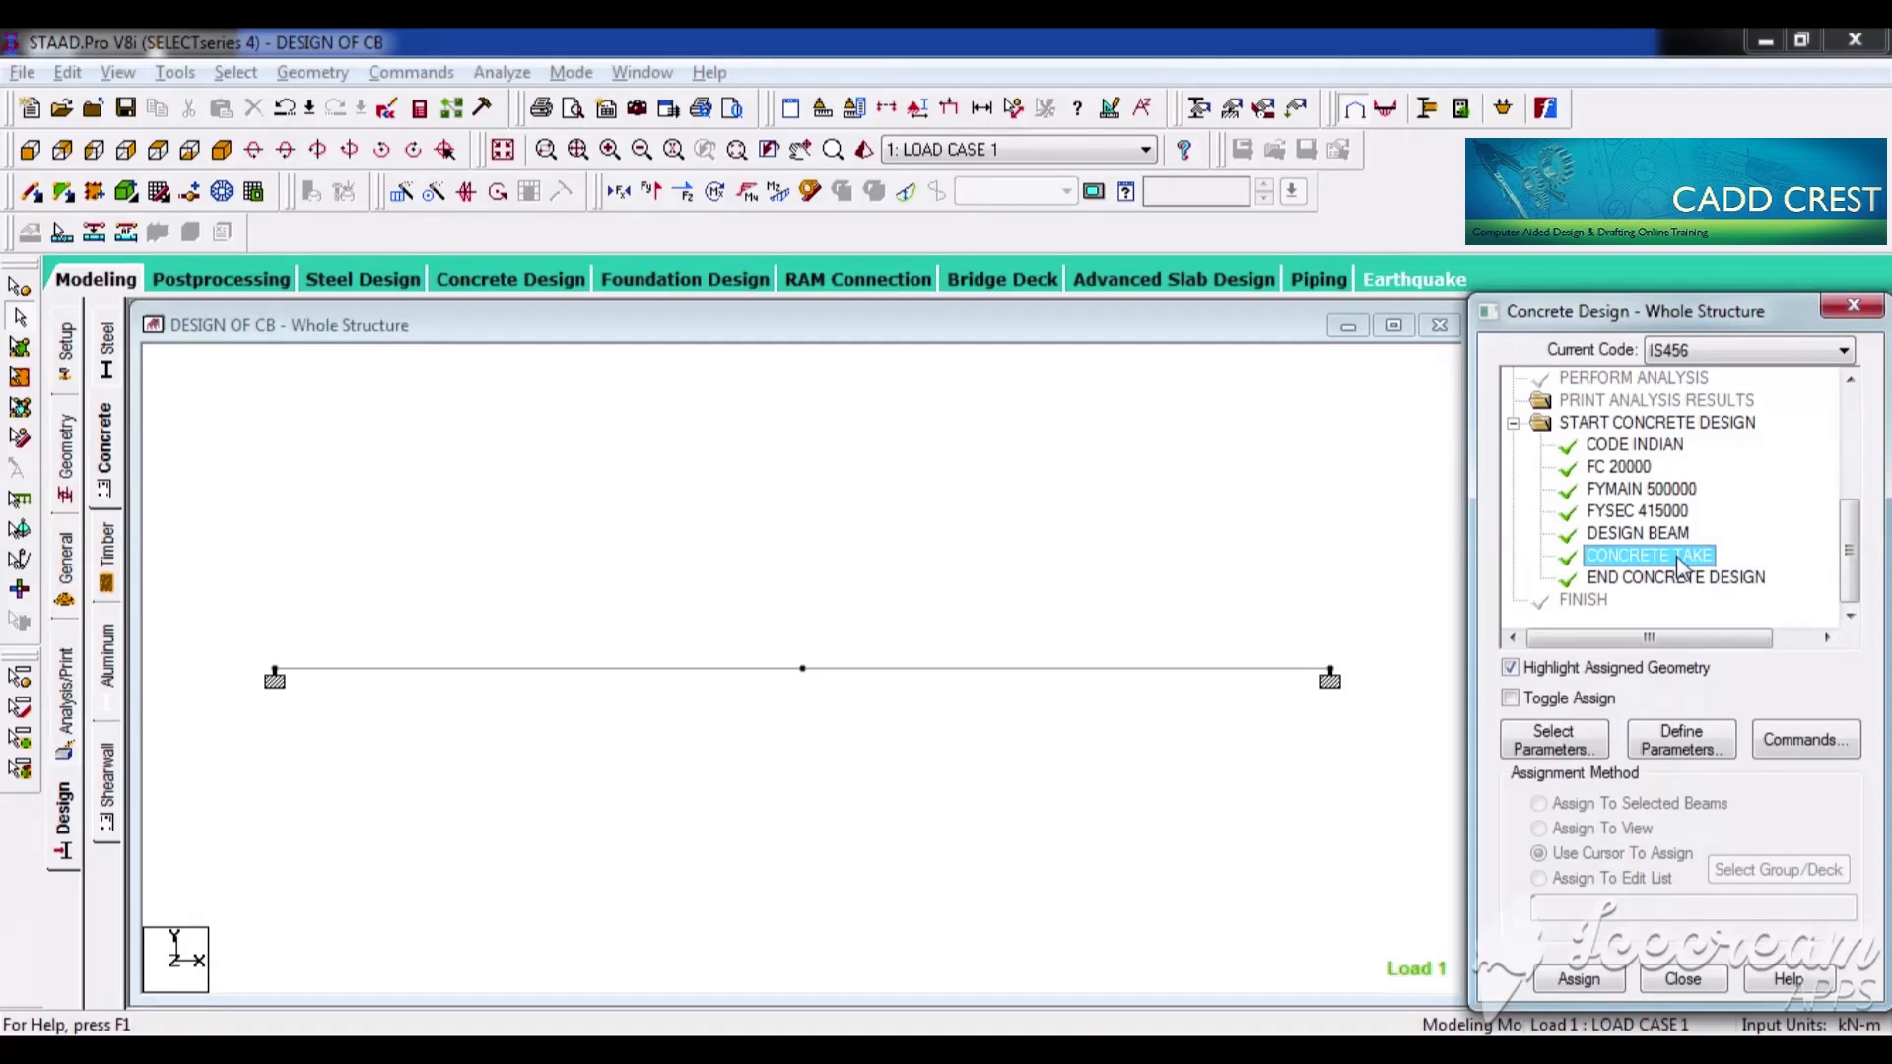
Switch to Notepad, add the line "TAKEOFF - CONCRETE & STEEL QUANTITES" at the end of the notes, and minimize it
{"action": "left_click", "coordinate": [842, 1050]}
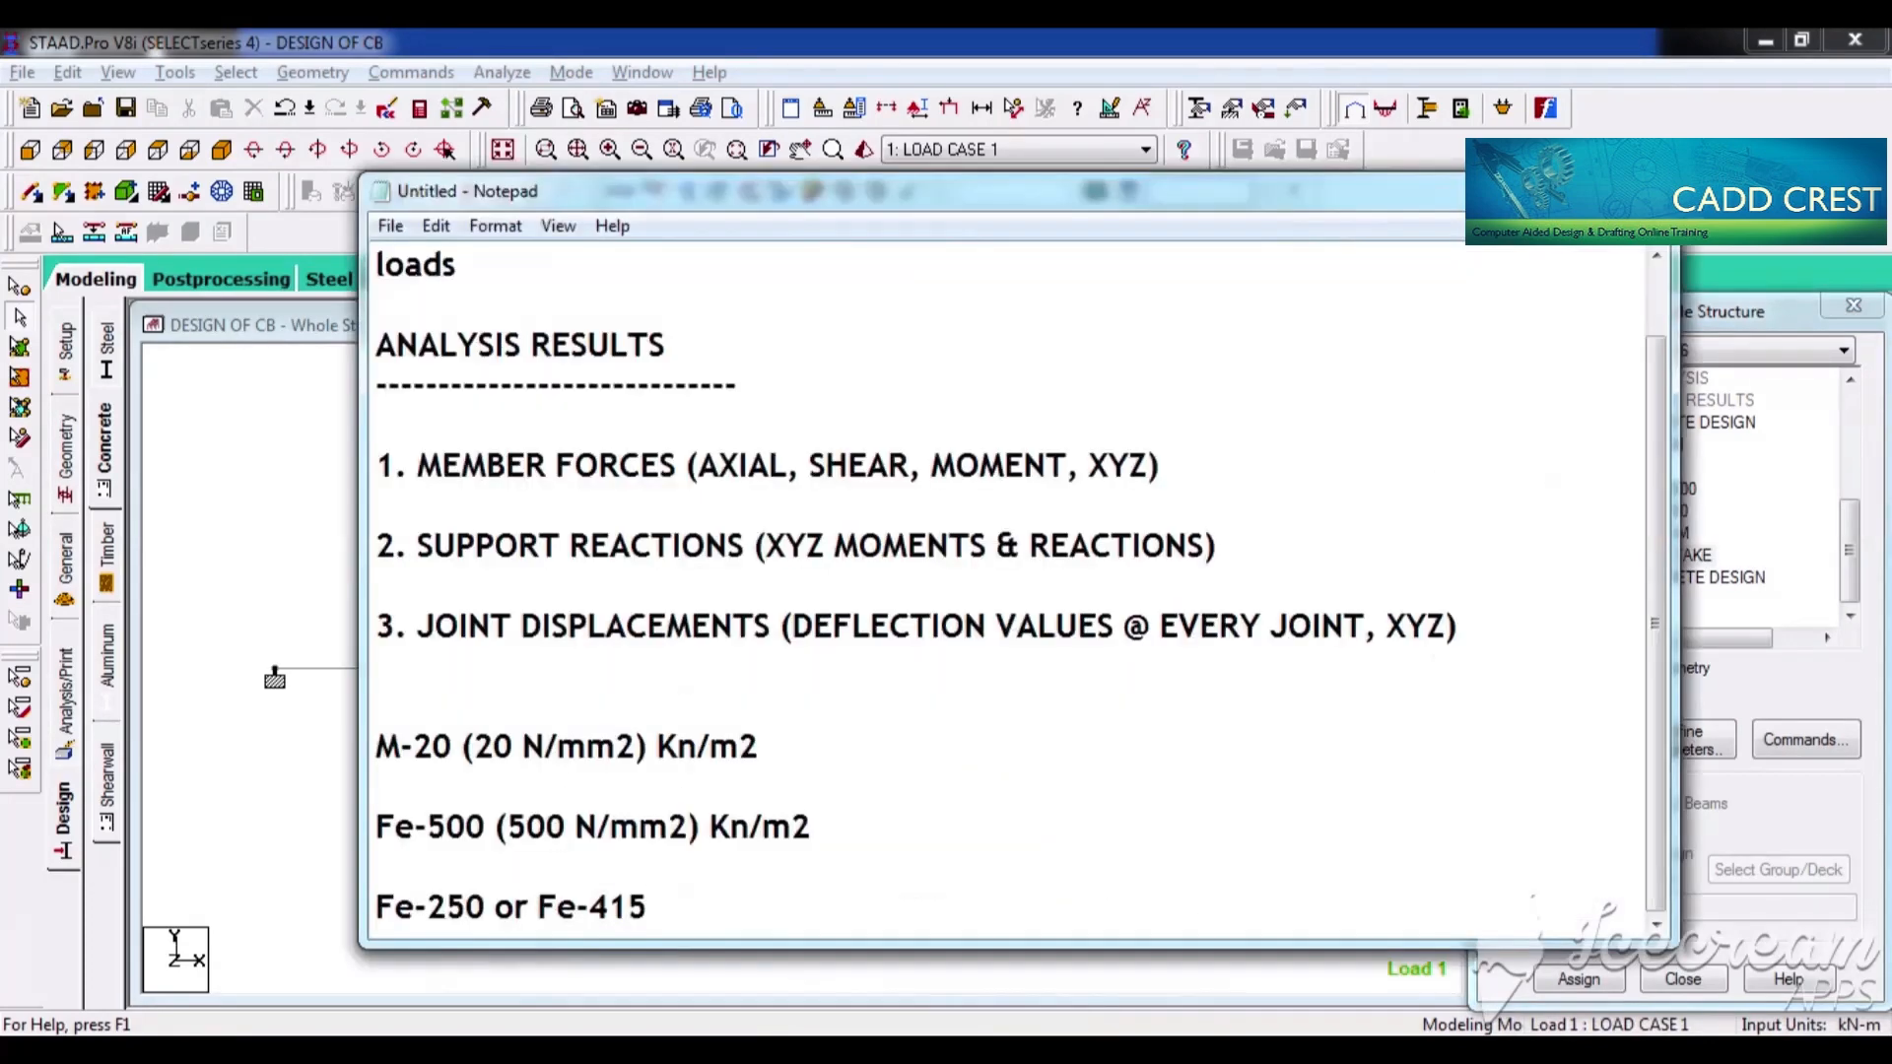
{"action": "key", "text": "Return"}
{"action": "key", "text": "Return"}
{"action": "type", "text": "TAKE"}
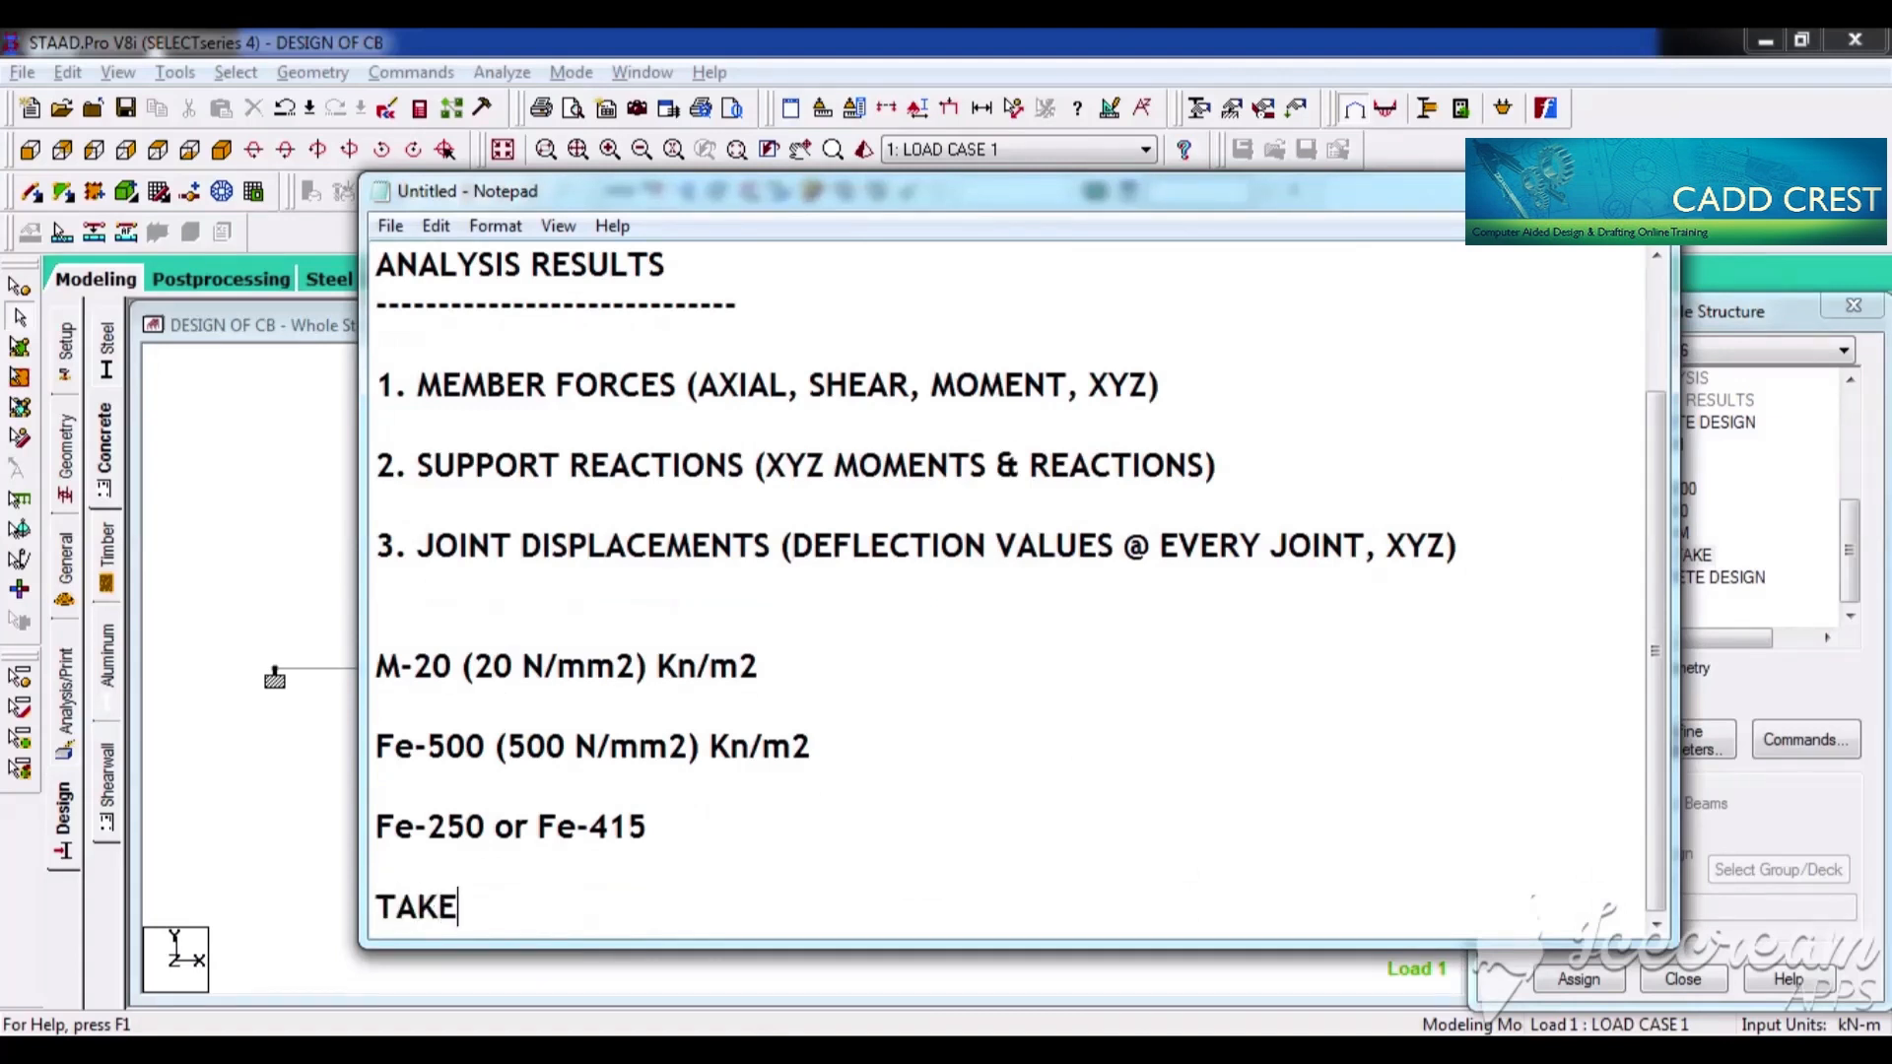
{"action": "type", "text": "OFF - CONC"}
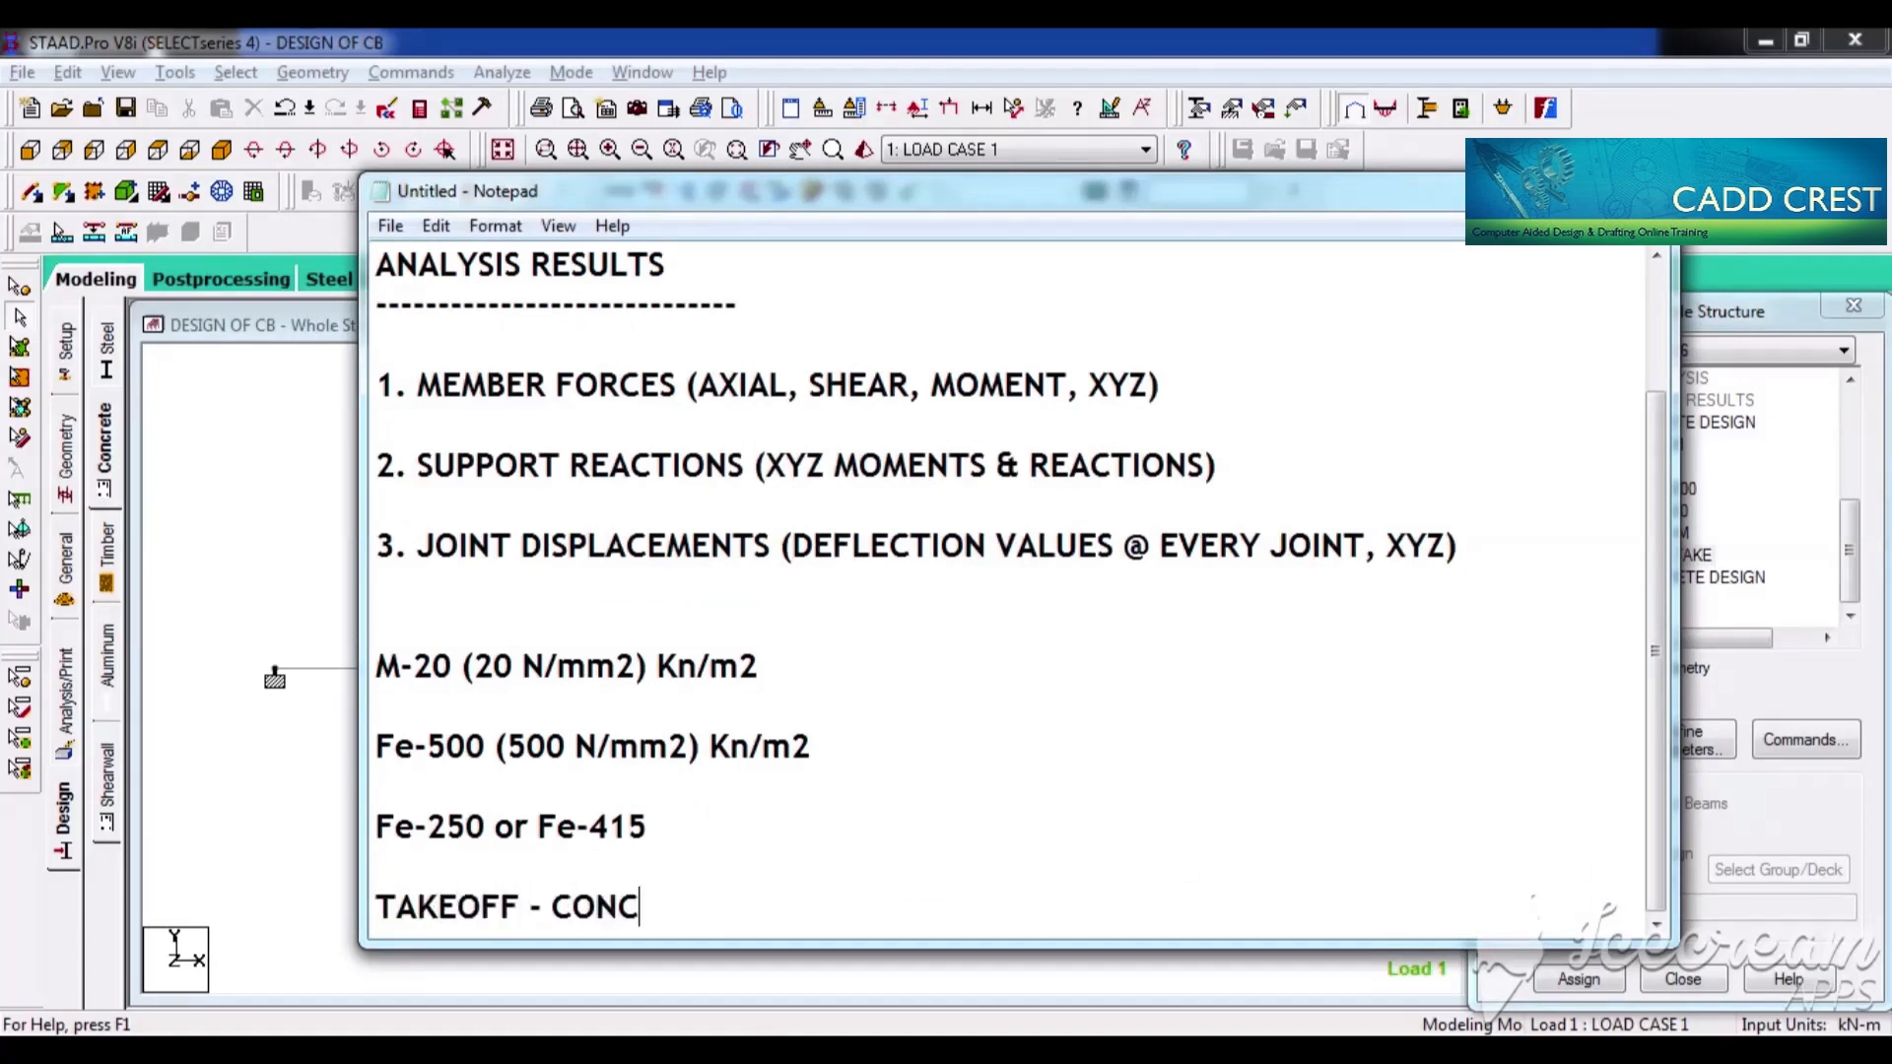
{"action": "type", "text": "RETE & ST"}
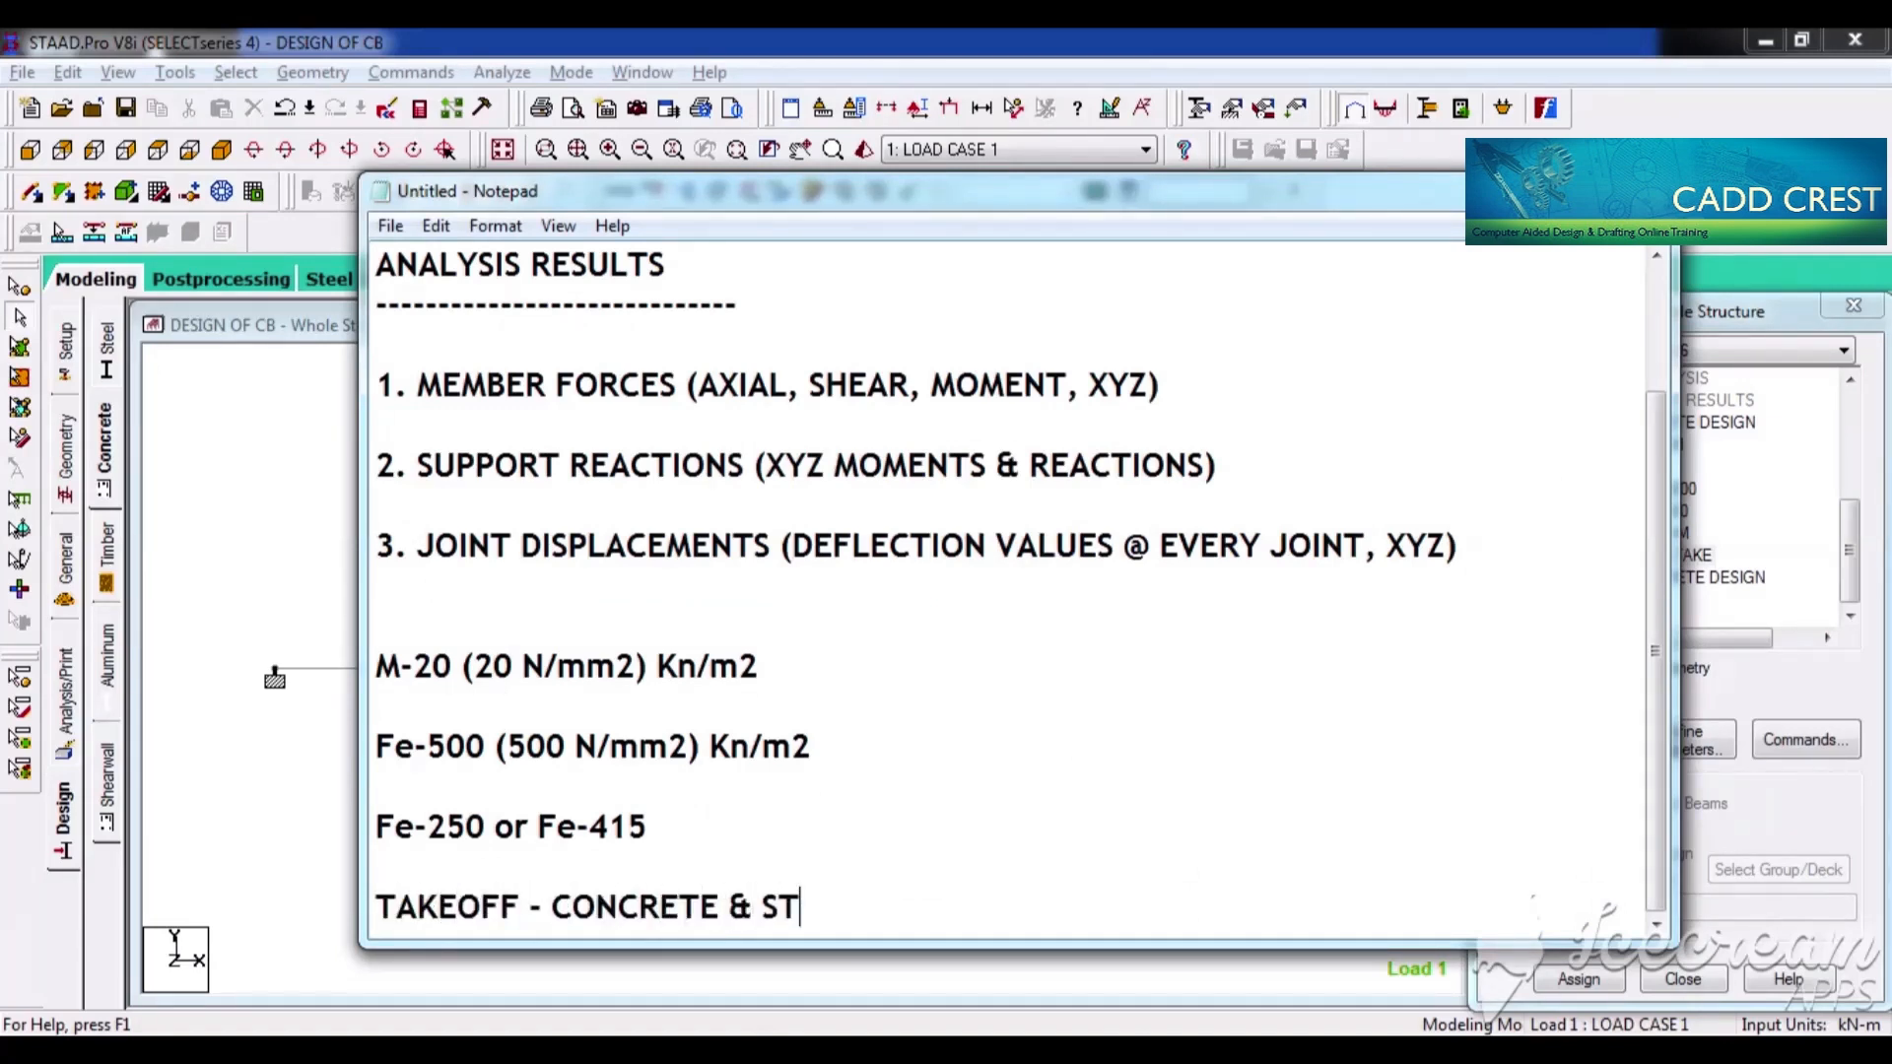
{"action": "type", "text": "EEL QUANTITE"}
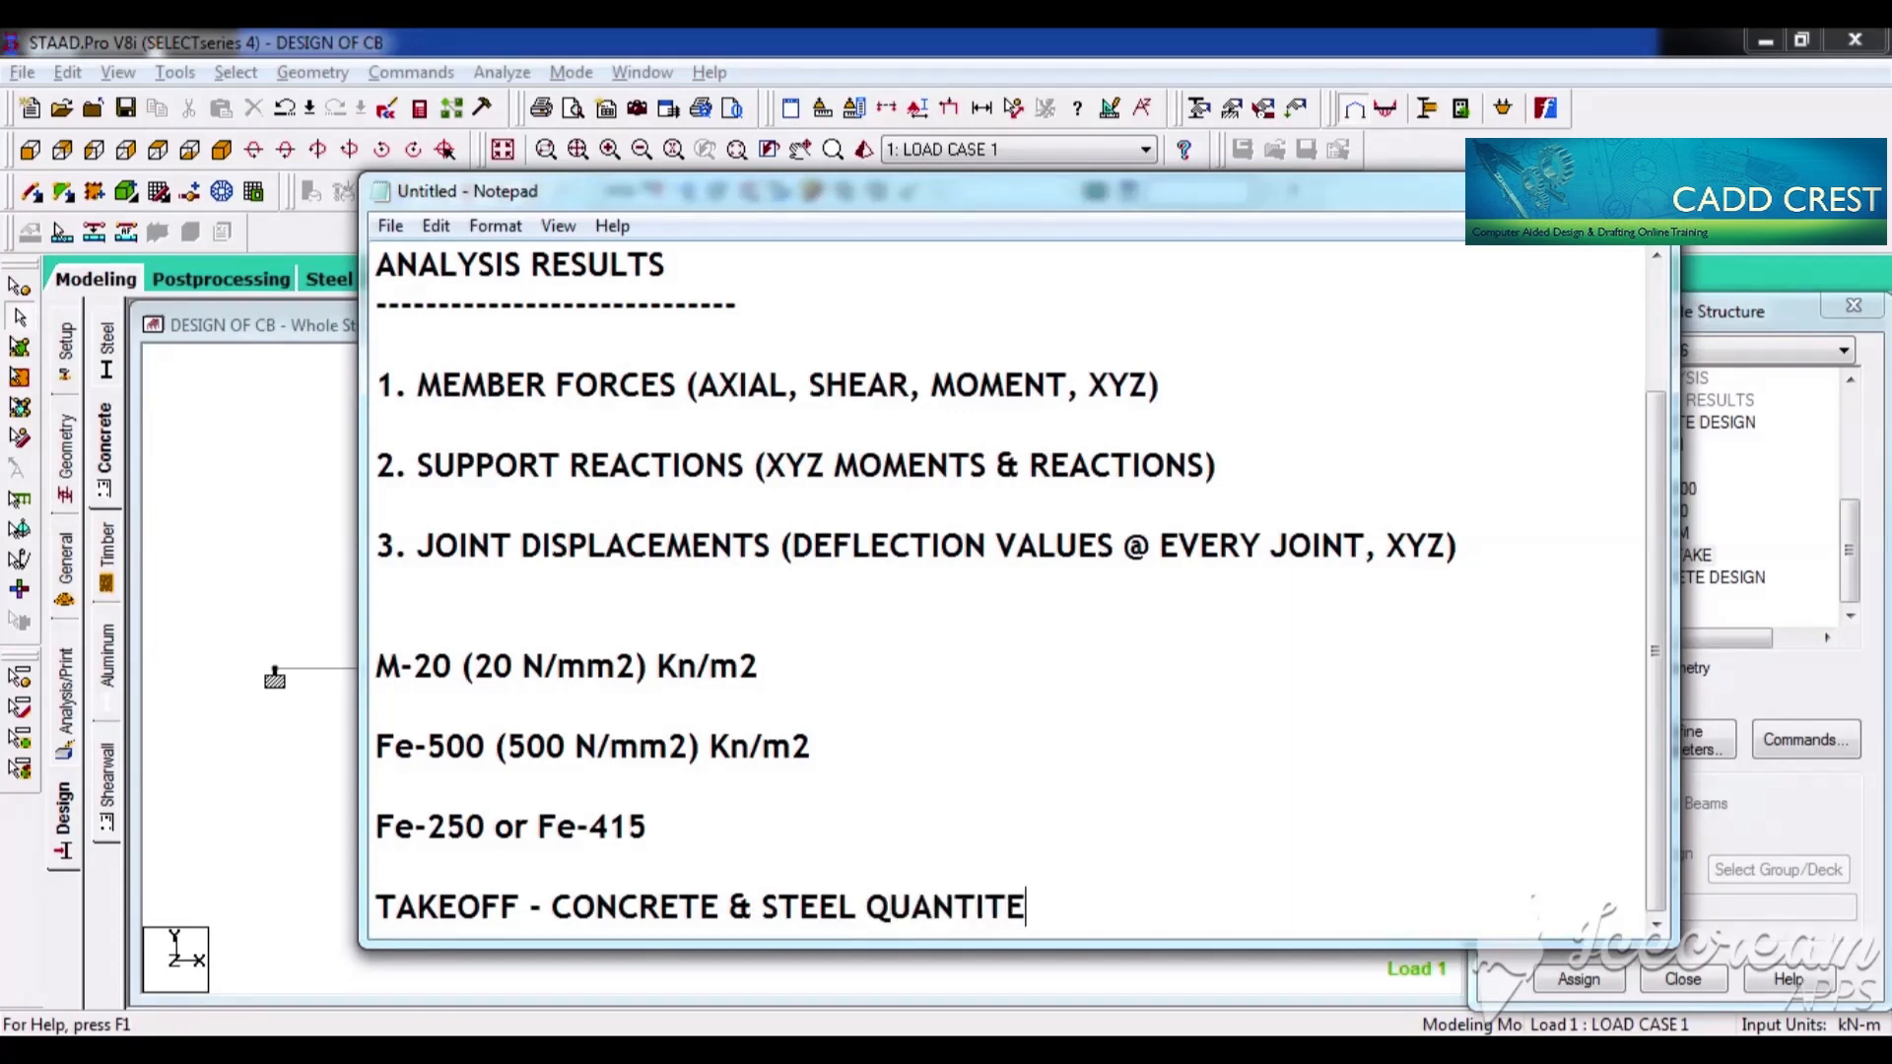
{"action": "type", "text": "S"}
{"action": "key", "text": "alt+space"}
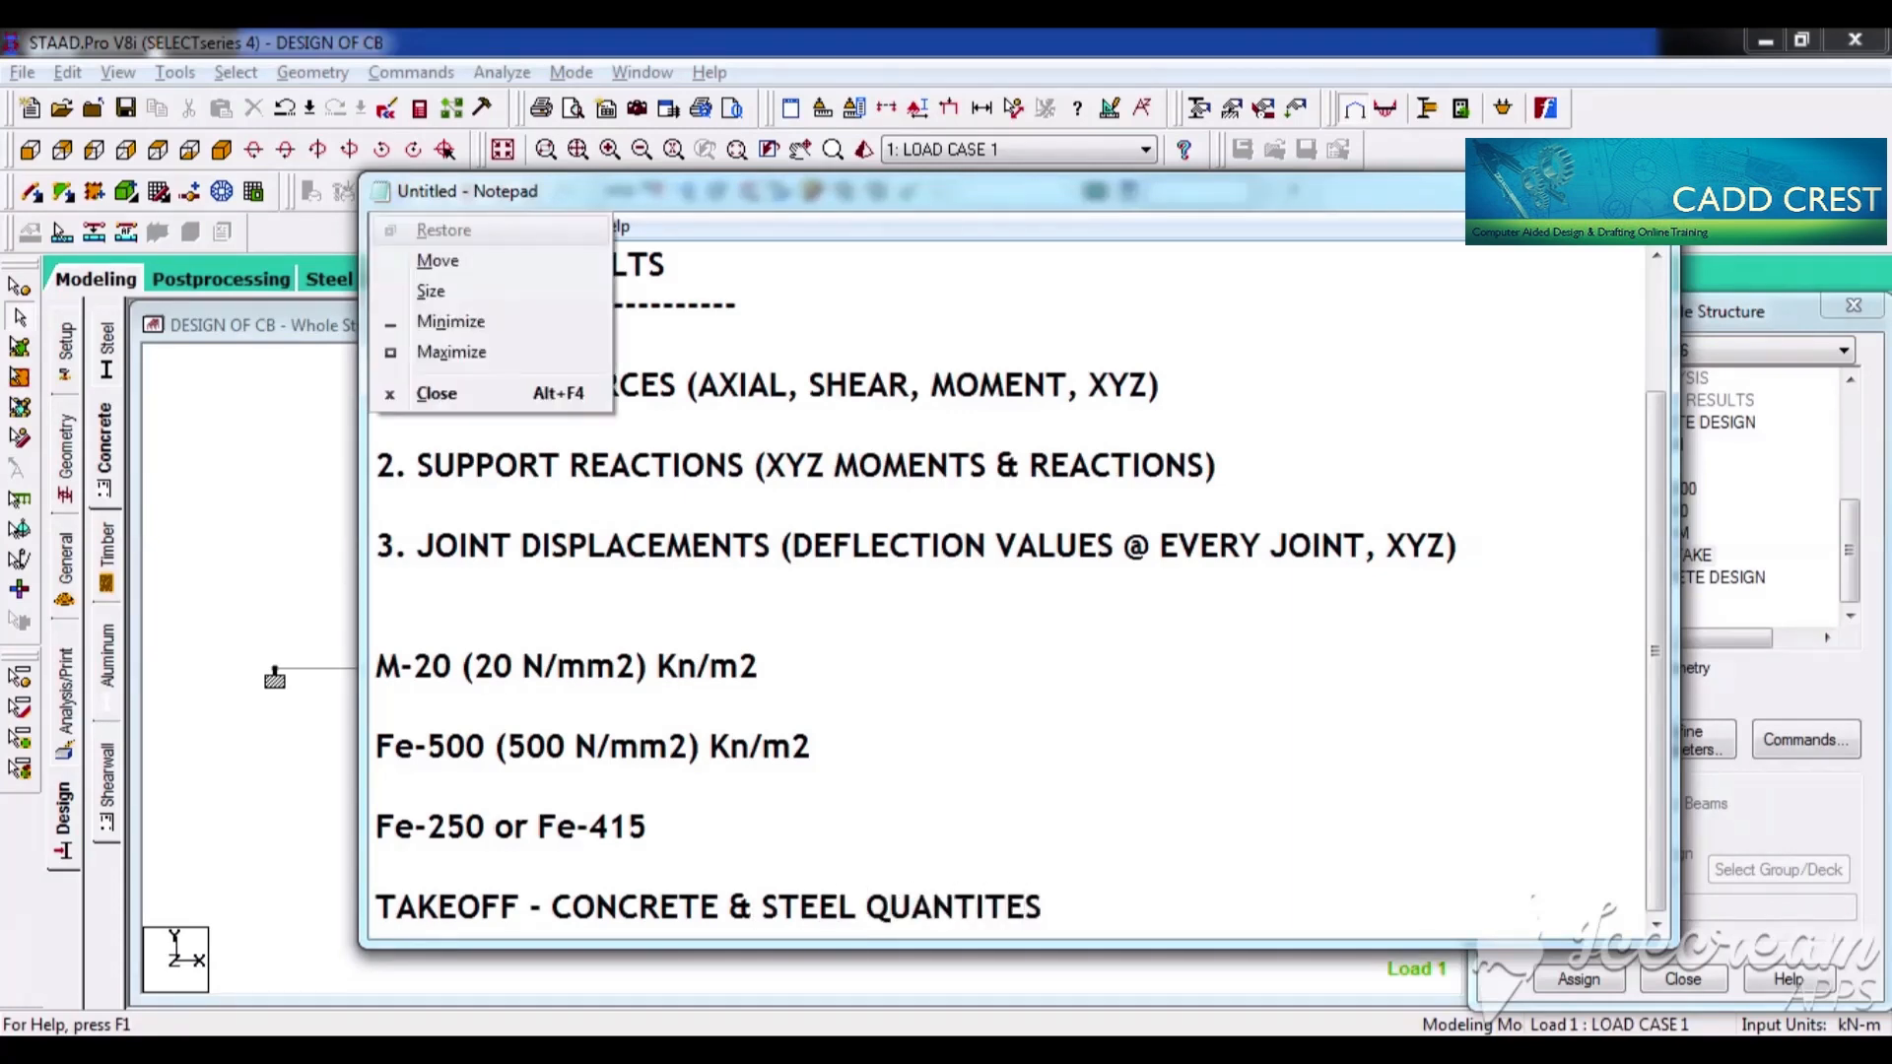
{"action": "key", "text": "n"}
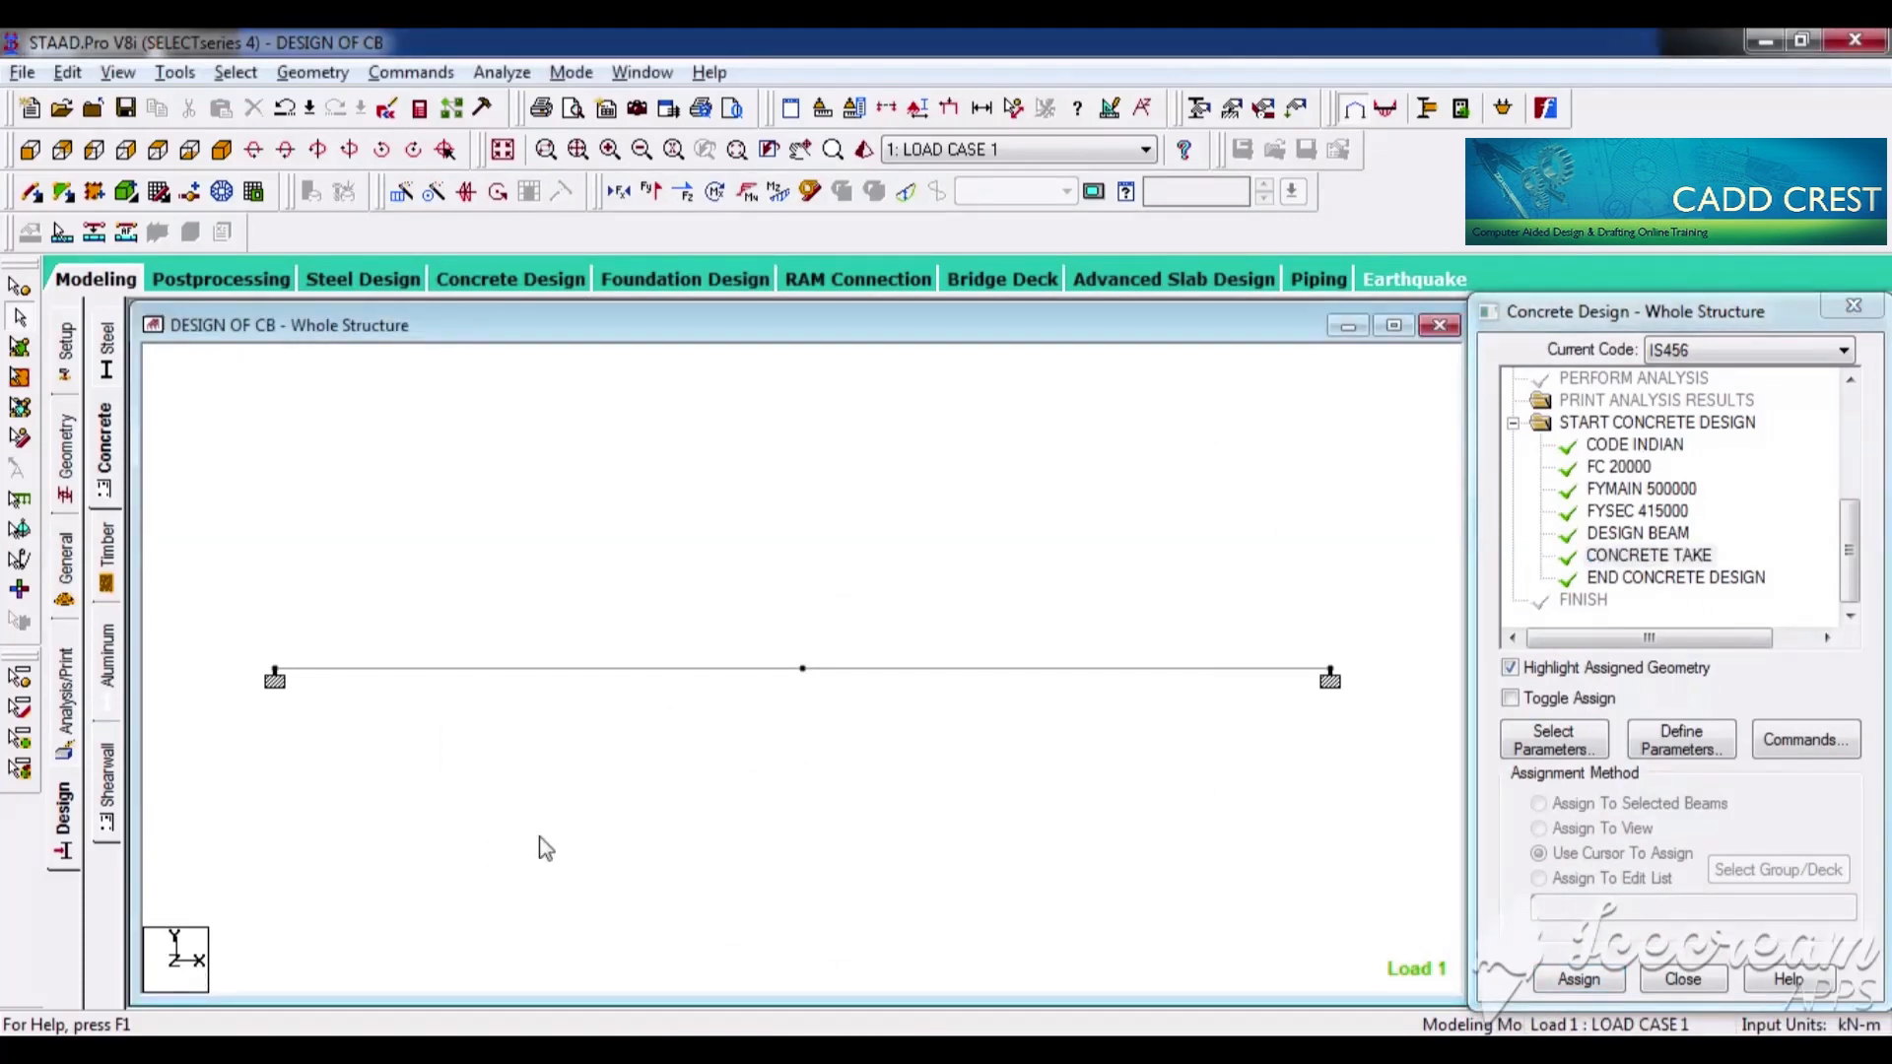
Save the modified structure over the existing file and run the analysis and design
{"action": "left_click", "coordinate": [125, 107]}
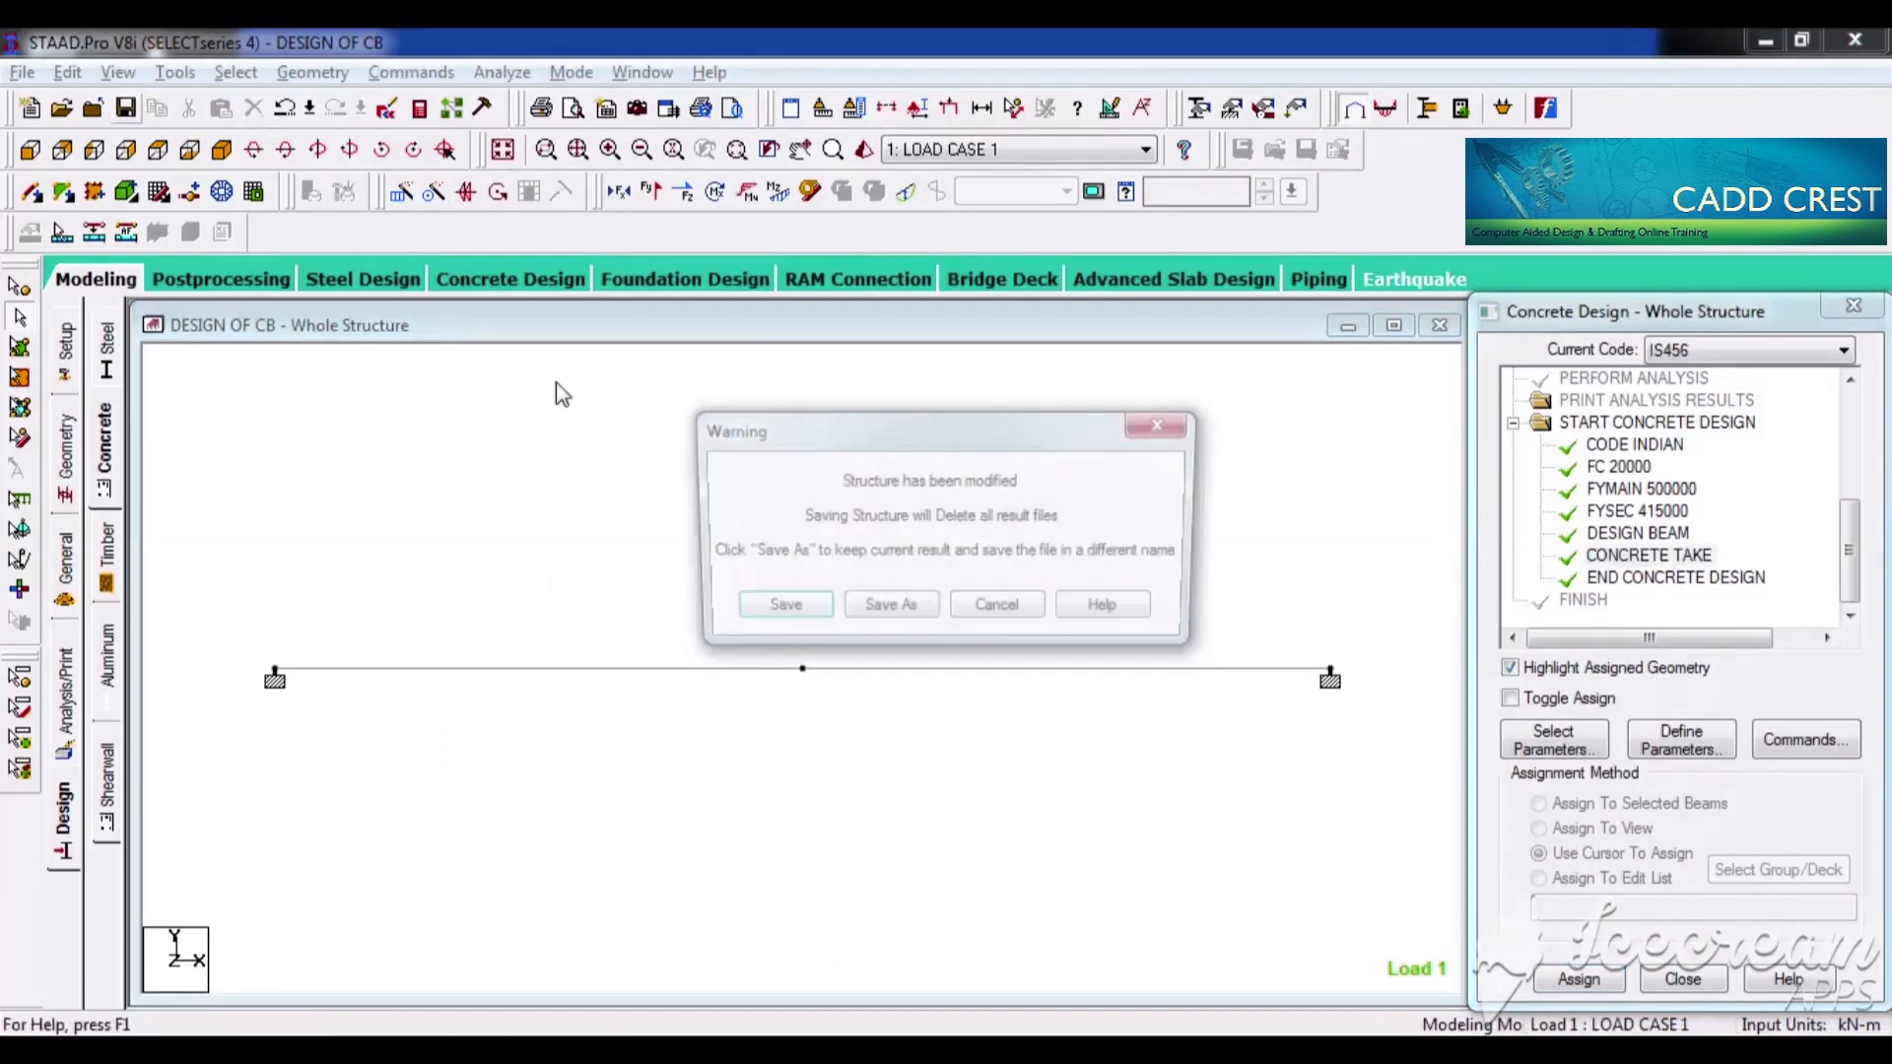
{"action": "left_click", "coordinate": [775, 615]}
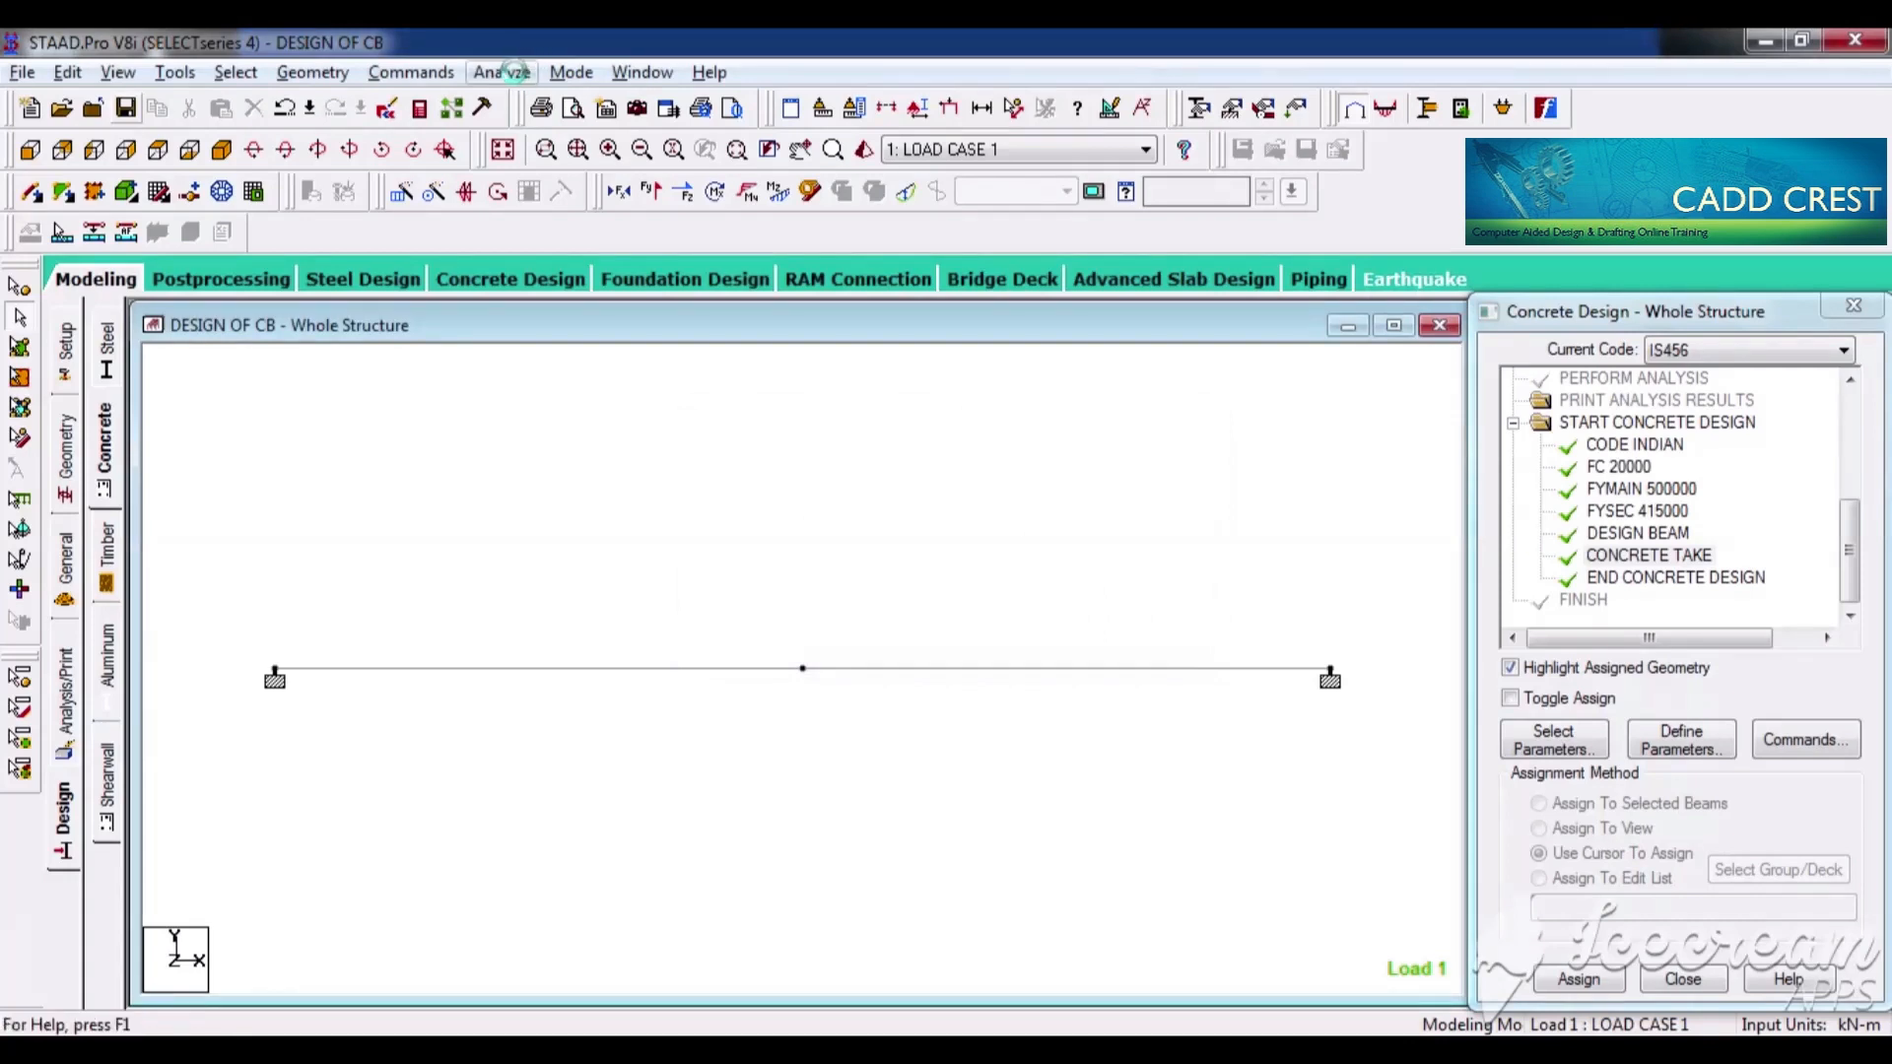
{"action": "left_click", "coordinate": [515, 72]}
{"action": "left_click", "coordinate": [540, 92]}
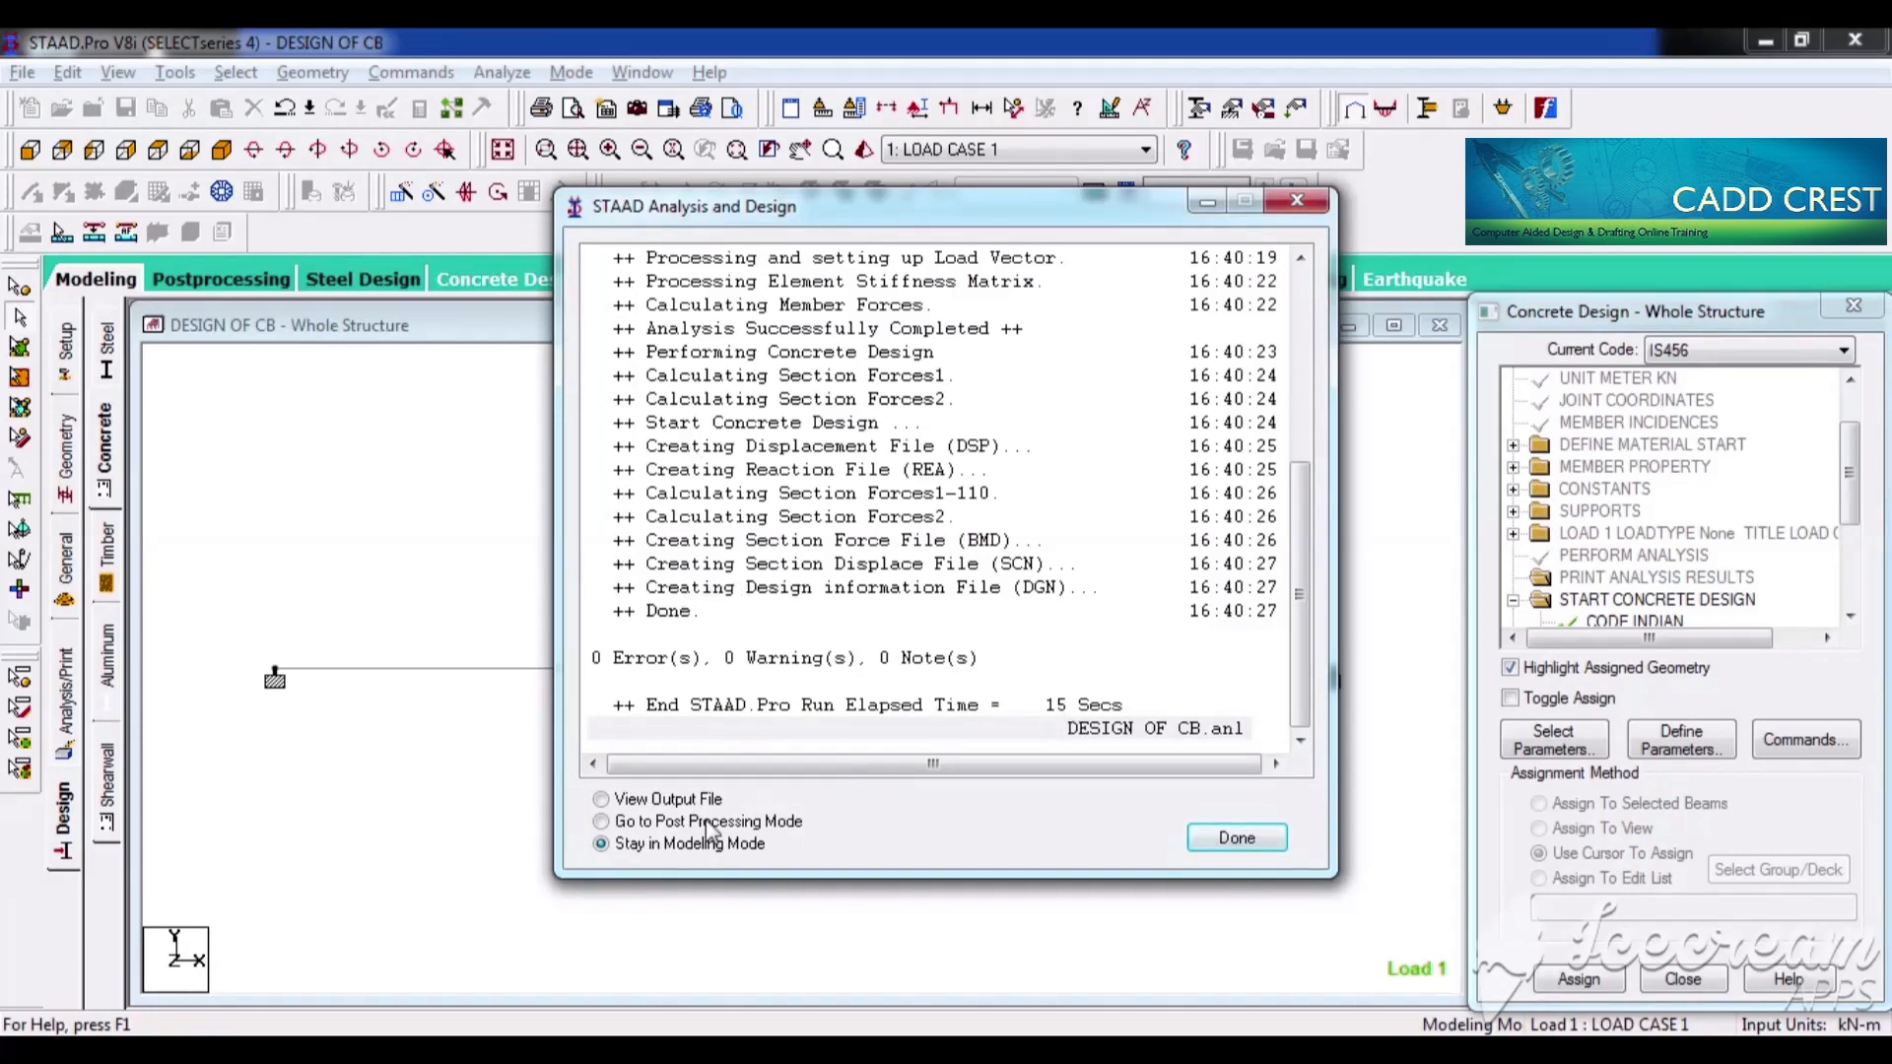
View the output file and examine the analysis results and beam 1's material grades, length, size and cover in the concrete design
{"action": "left_click", "coordinate": [668, 802]}
{"action": "left_click", "coordinate": [1239, 842]}
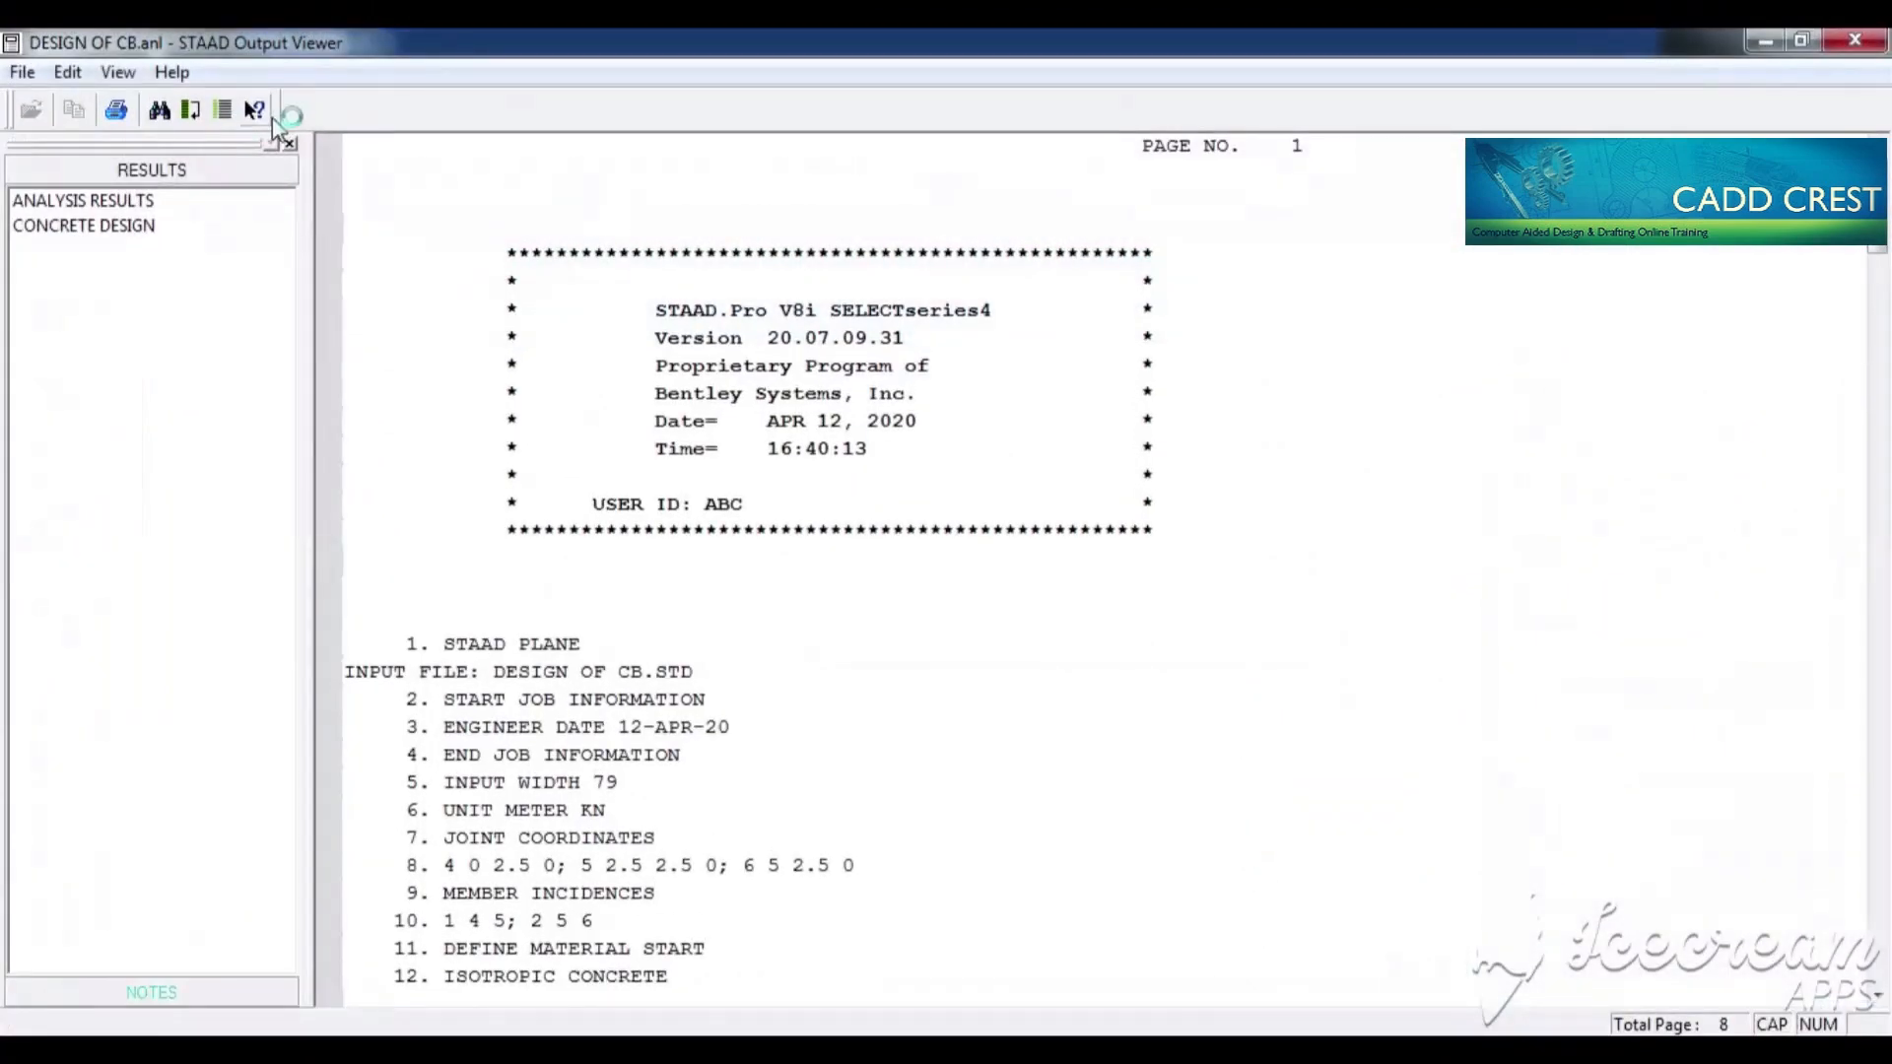
{"action": "left_click", "coordinate": [98, 201]}
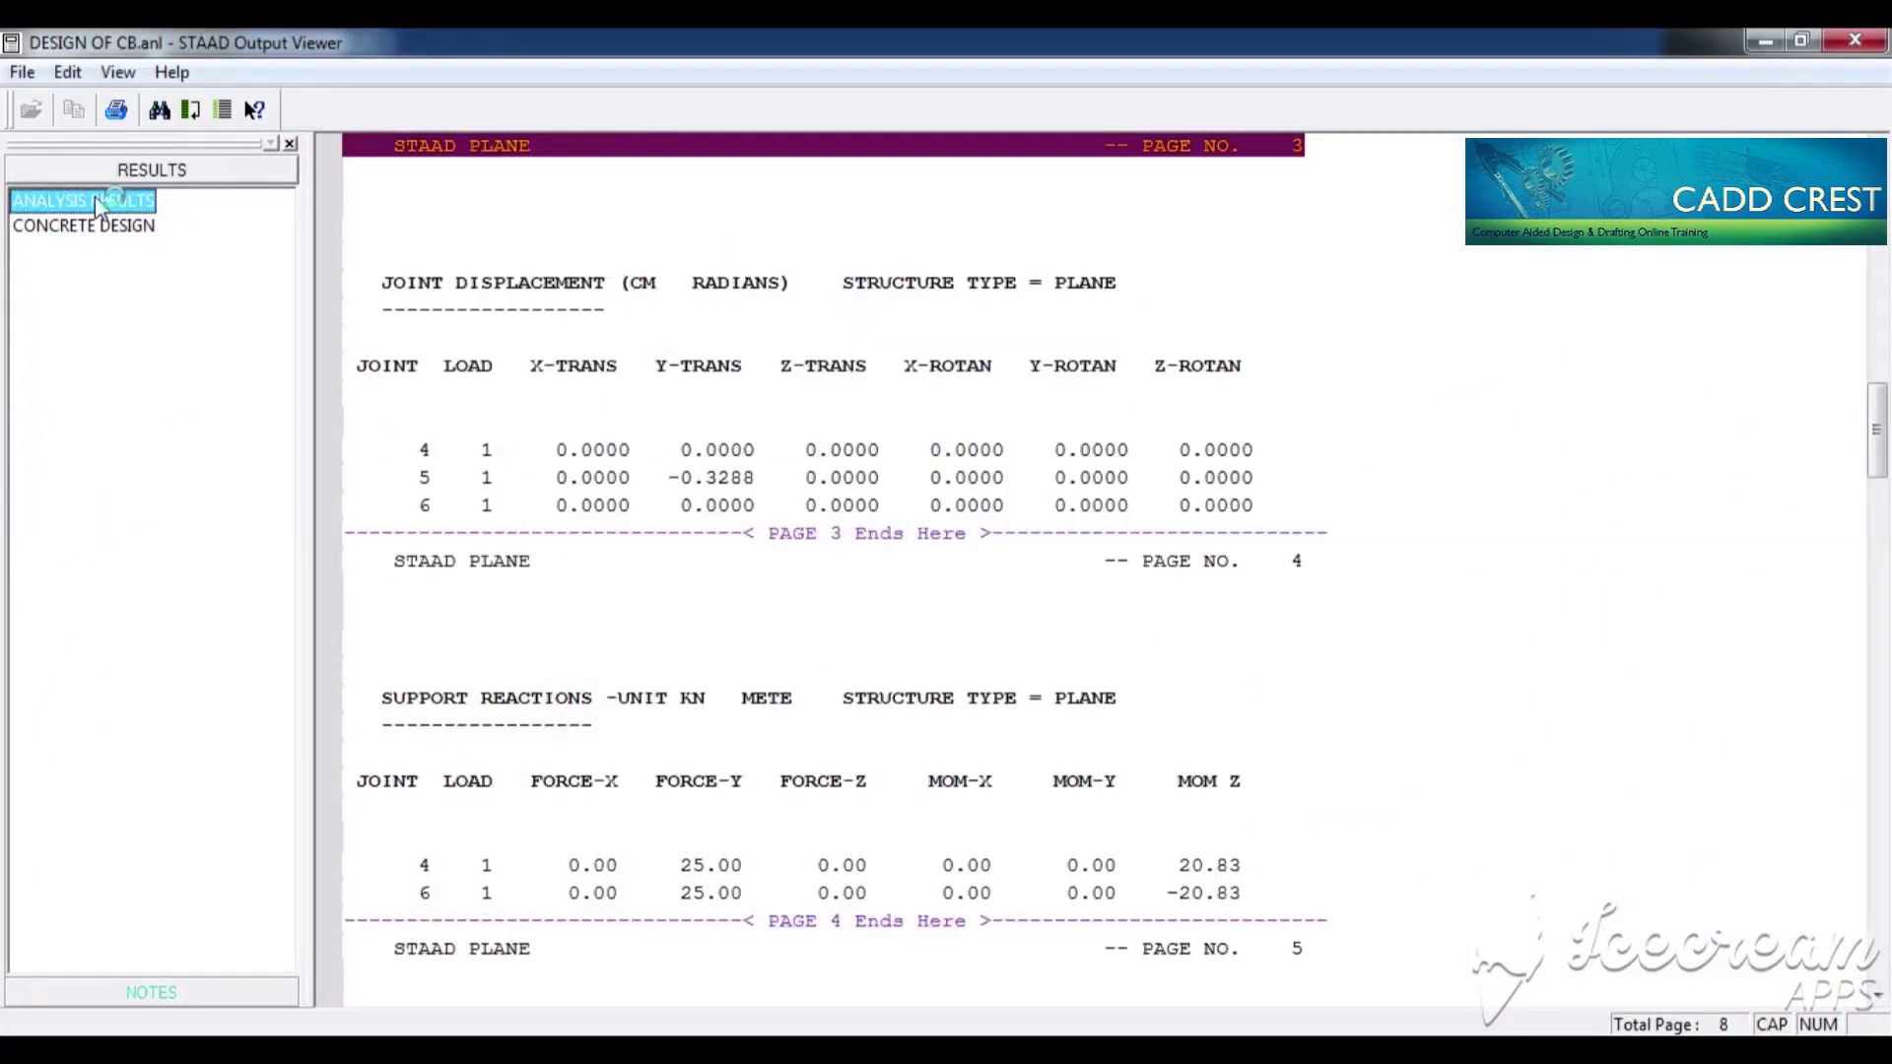
{"action": "left_click", "coordinate": [89, 225]}
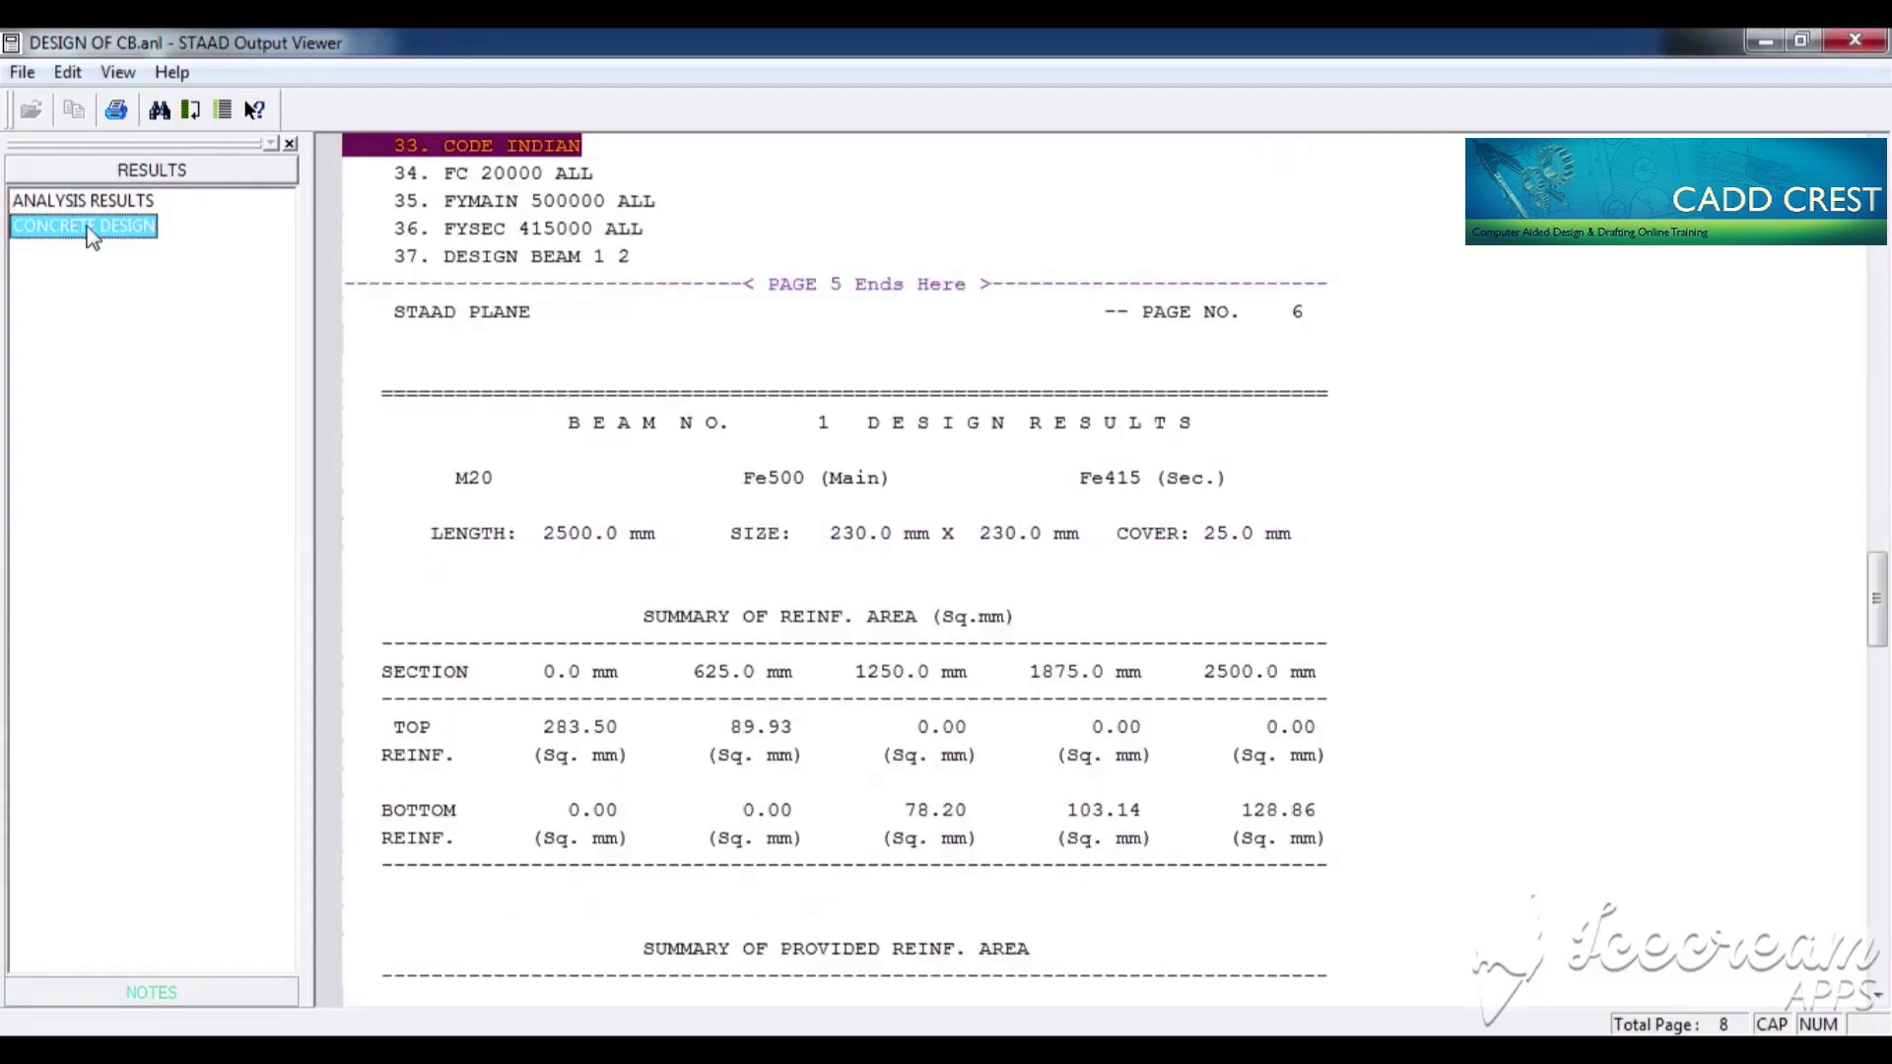
{"action": "left_click", "coordinate": [711, 436]}
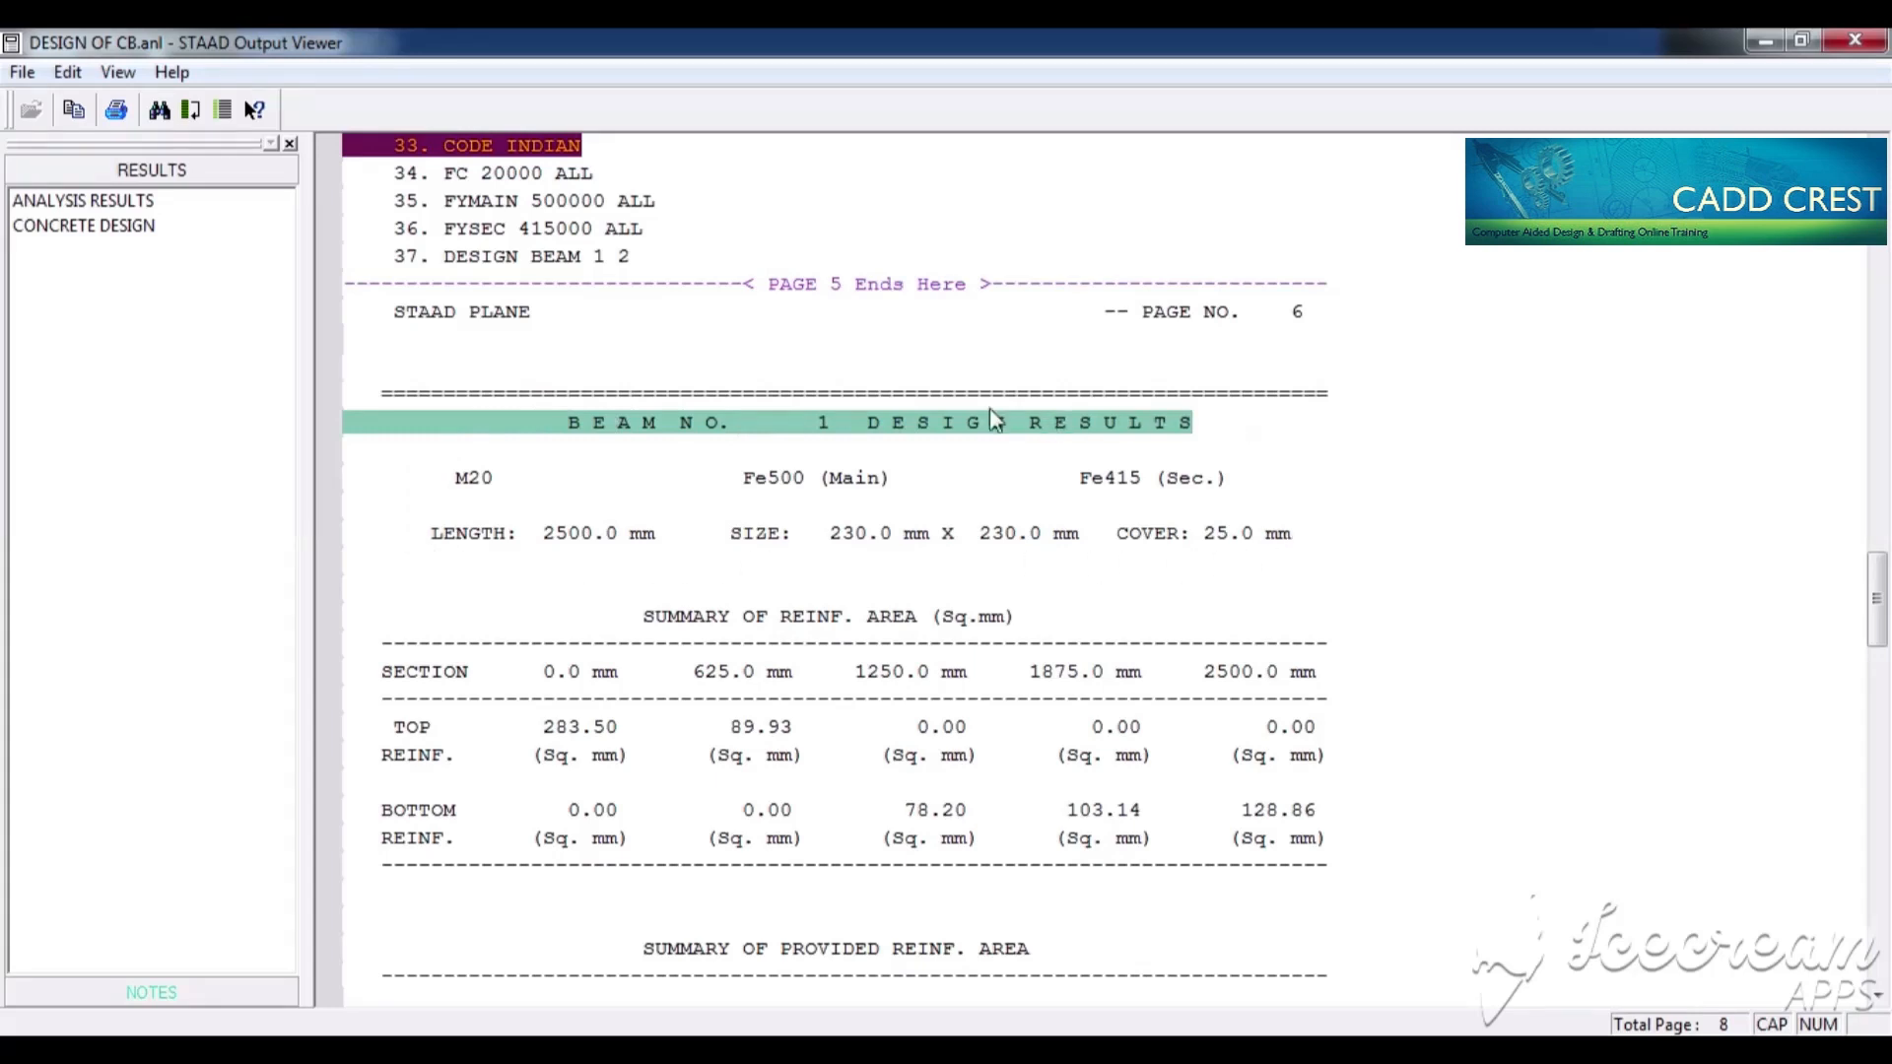
{"action": "left_click", "coordinate": [479, 483]}
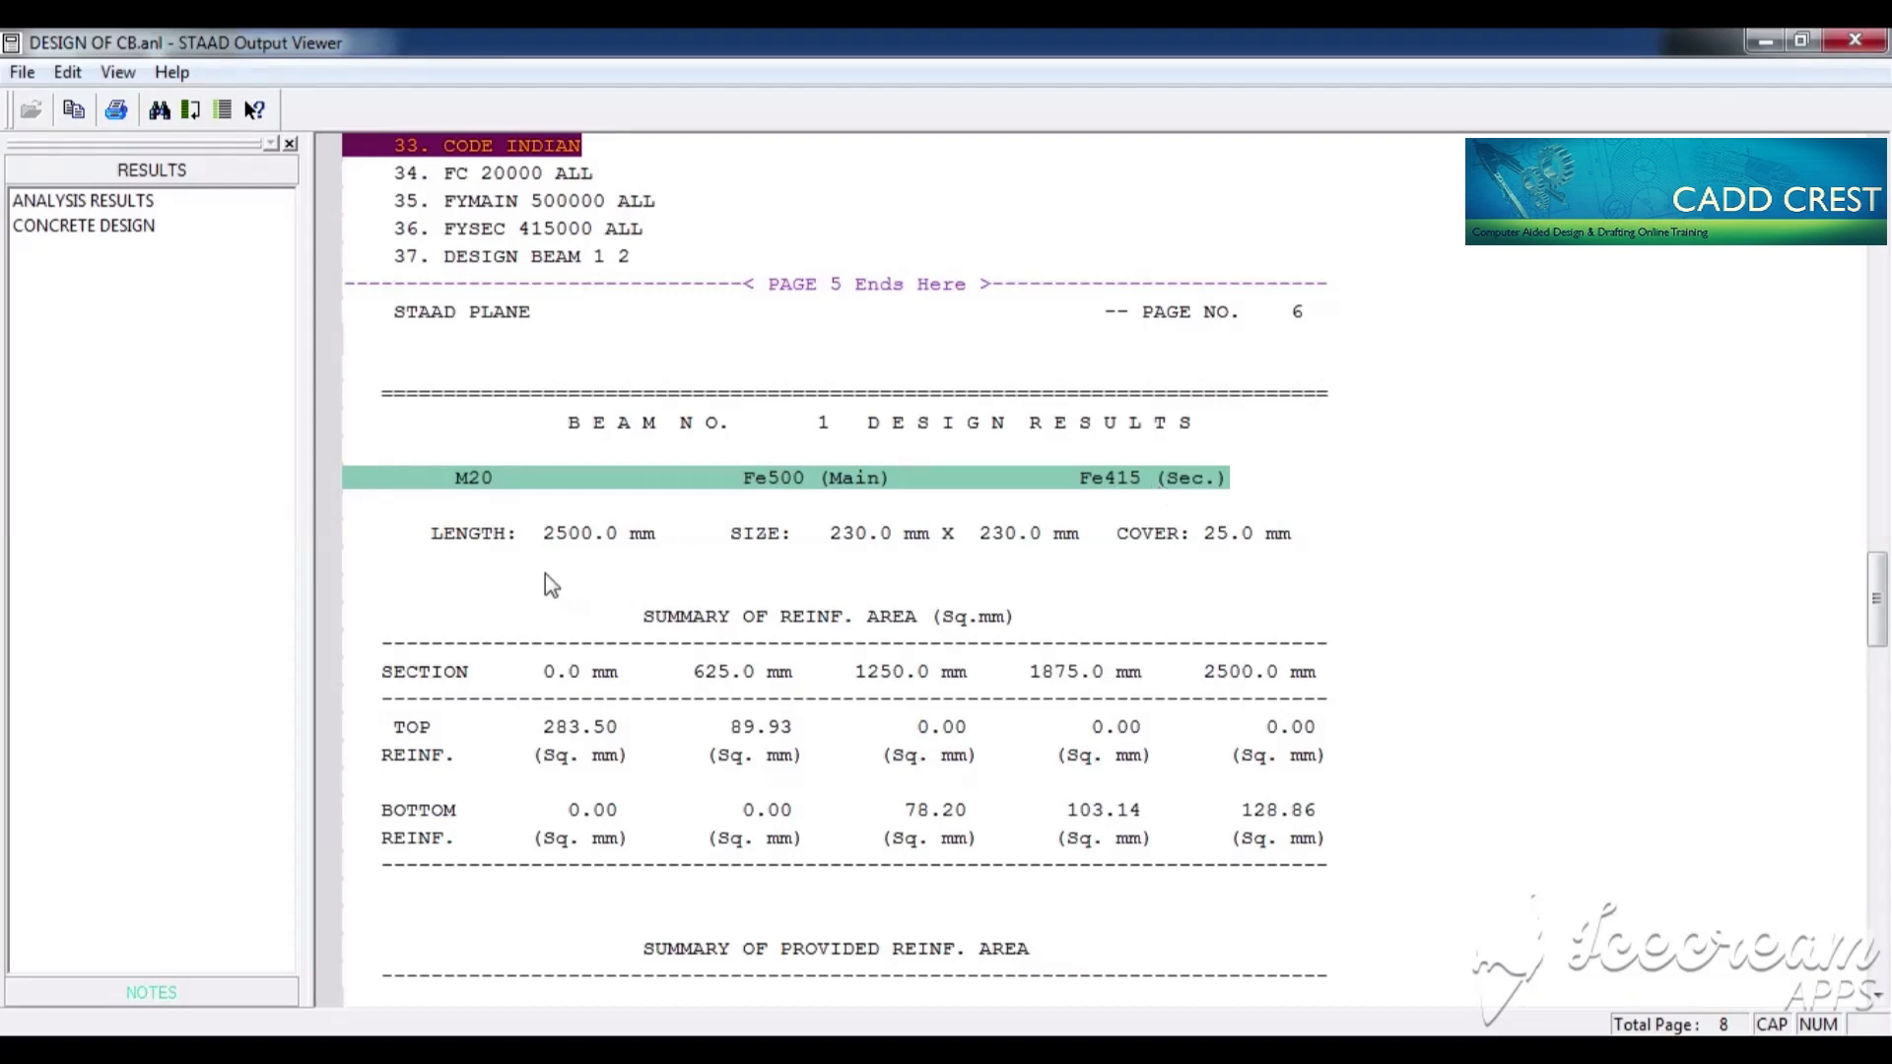
{"action": "left_click", "coordinate": [480, 536]}
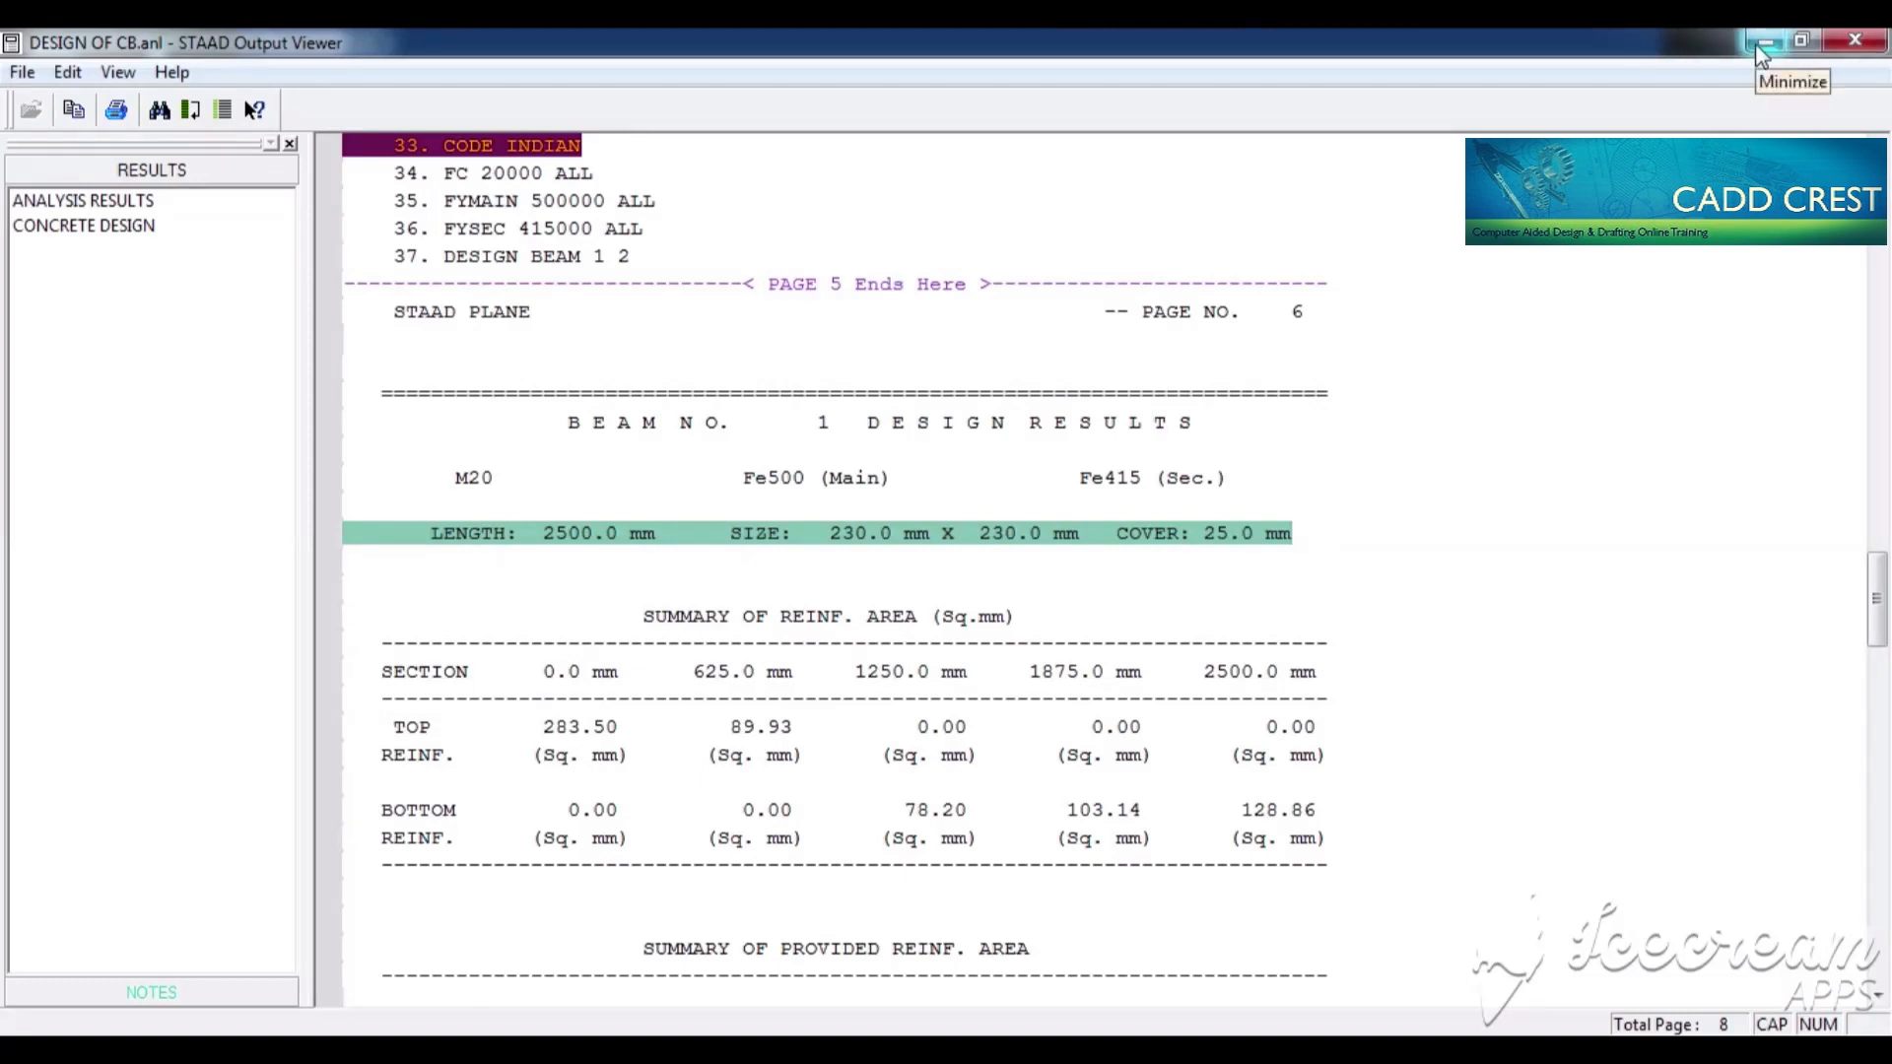
Toggle the output viewer's Top Most option on and back off, minimizing and restoring the window in between
{"action": "left_click", "coordinate": [25, 77]}
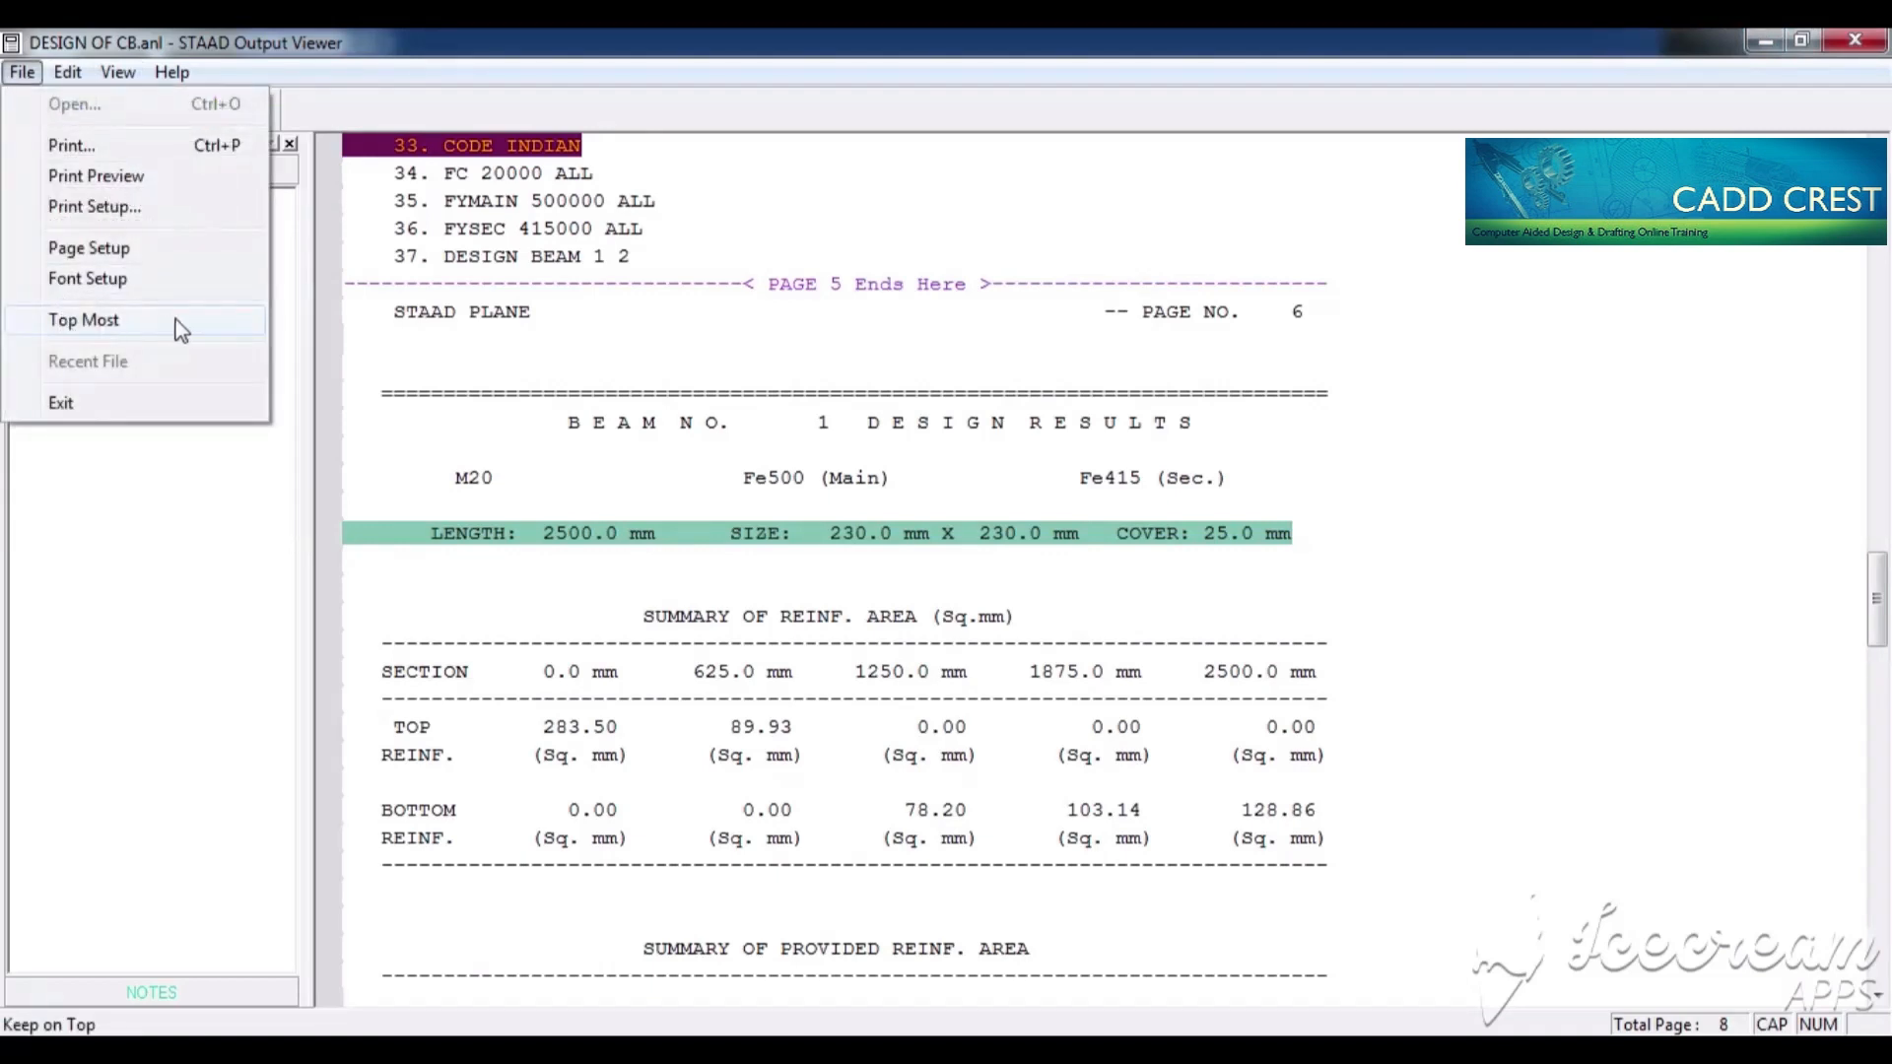
{"action": "left_click", "coordinate": [128, 326]}
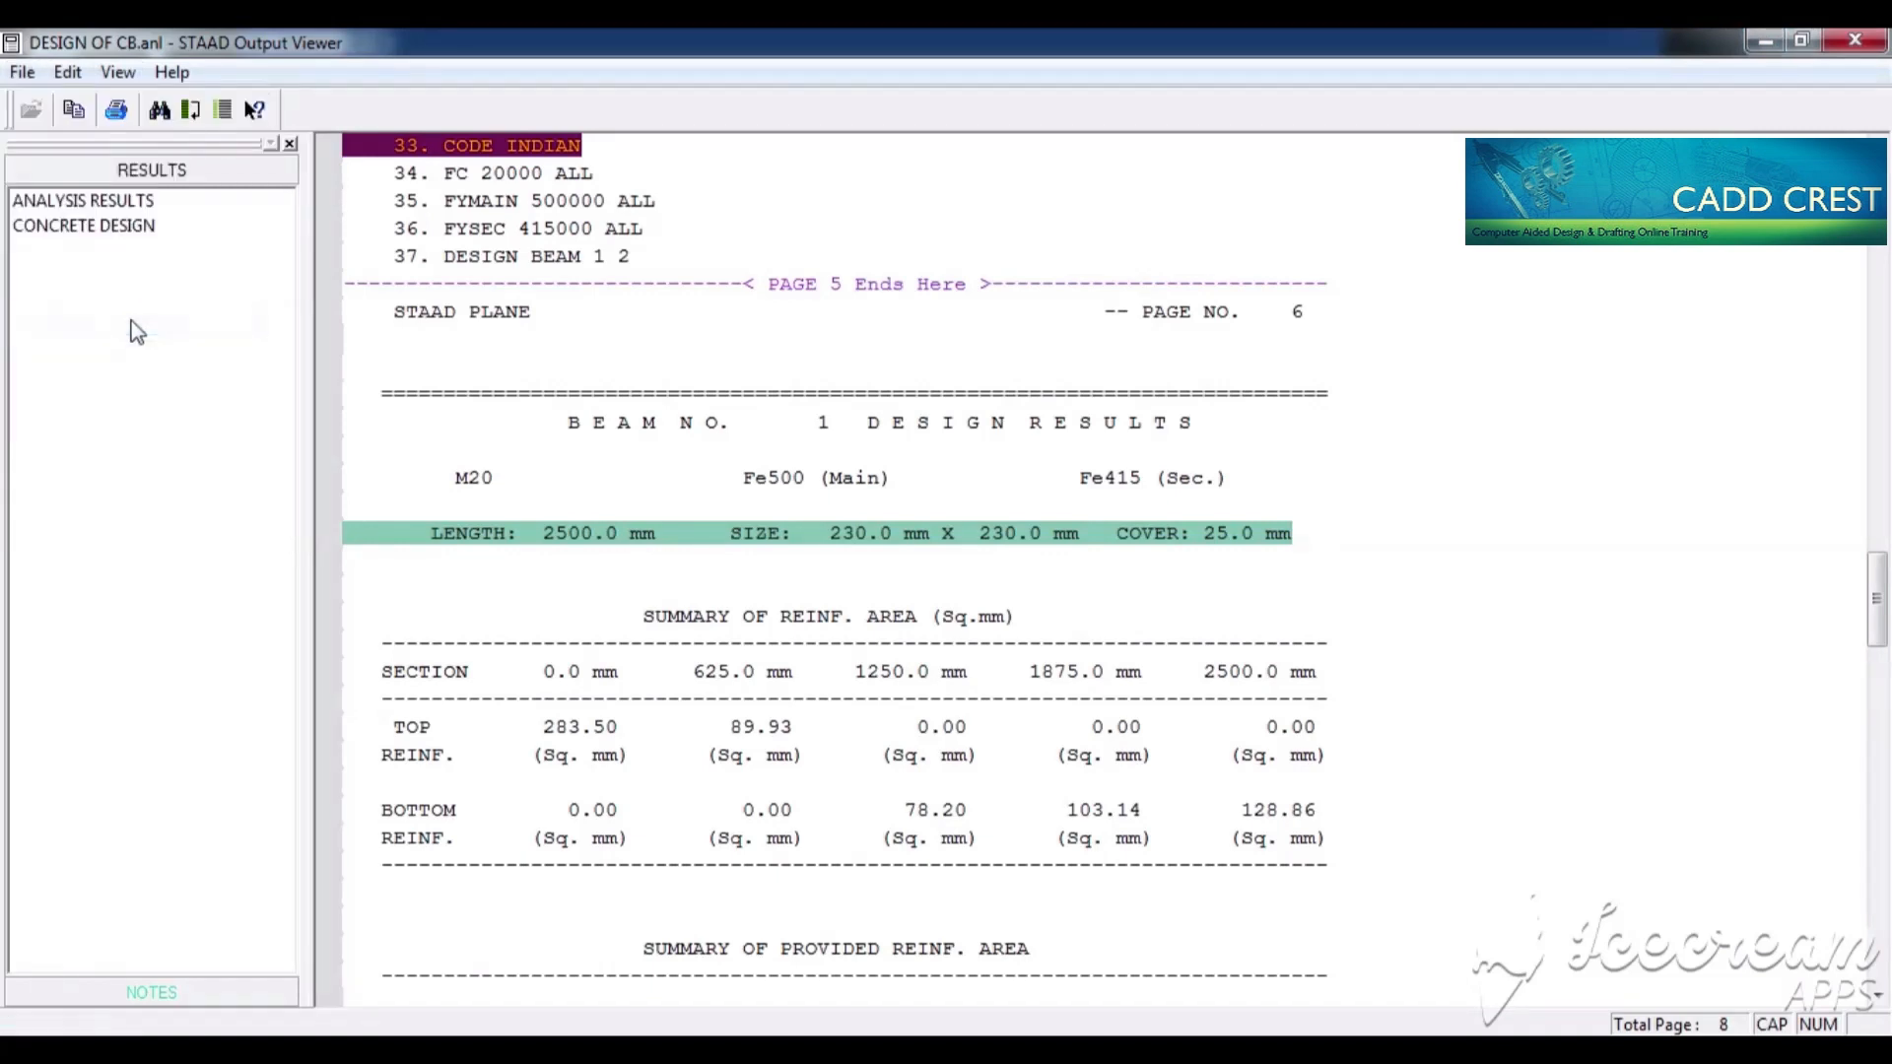
{"action": "left_click", "coordinate": [1763, 40]}
{"action": "left_click", "coordinate": [1073, 1049]}
{"action": "left_click", "coordinate": [23, 73]}
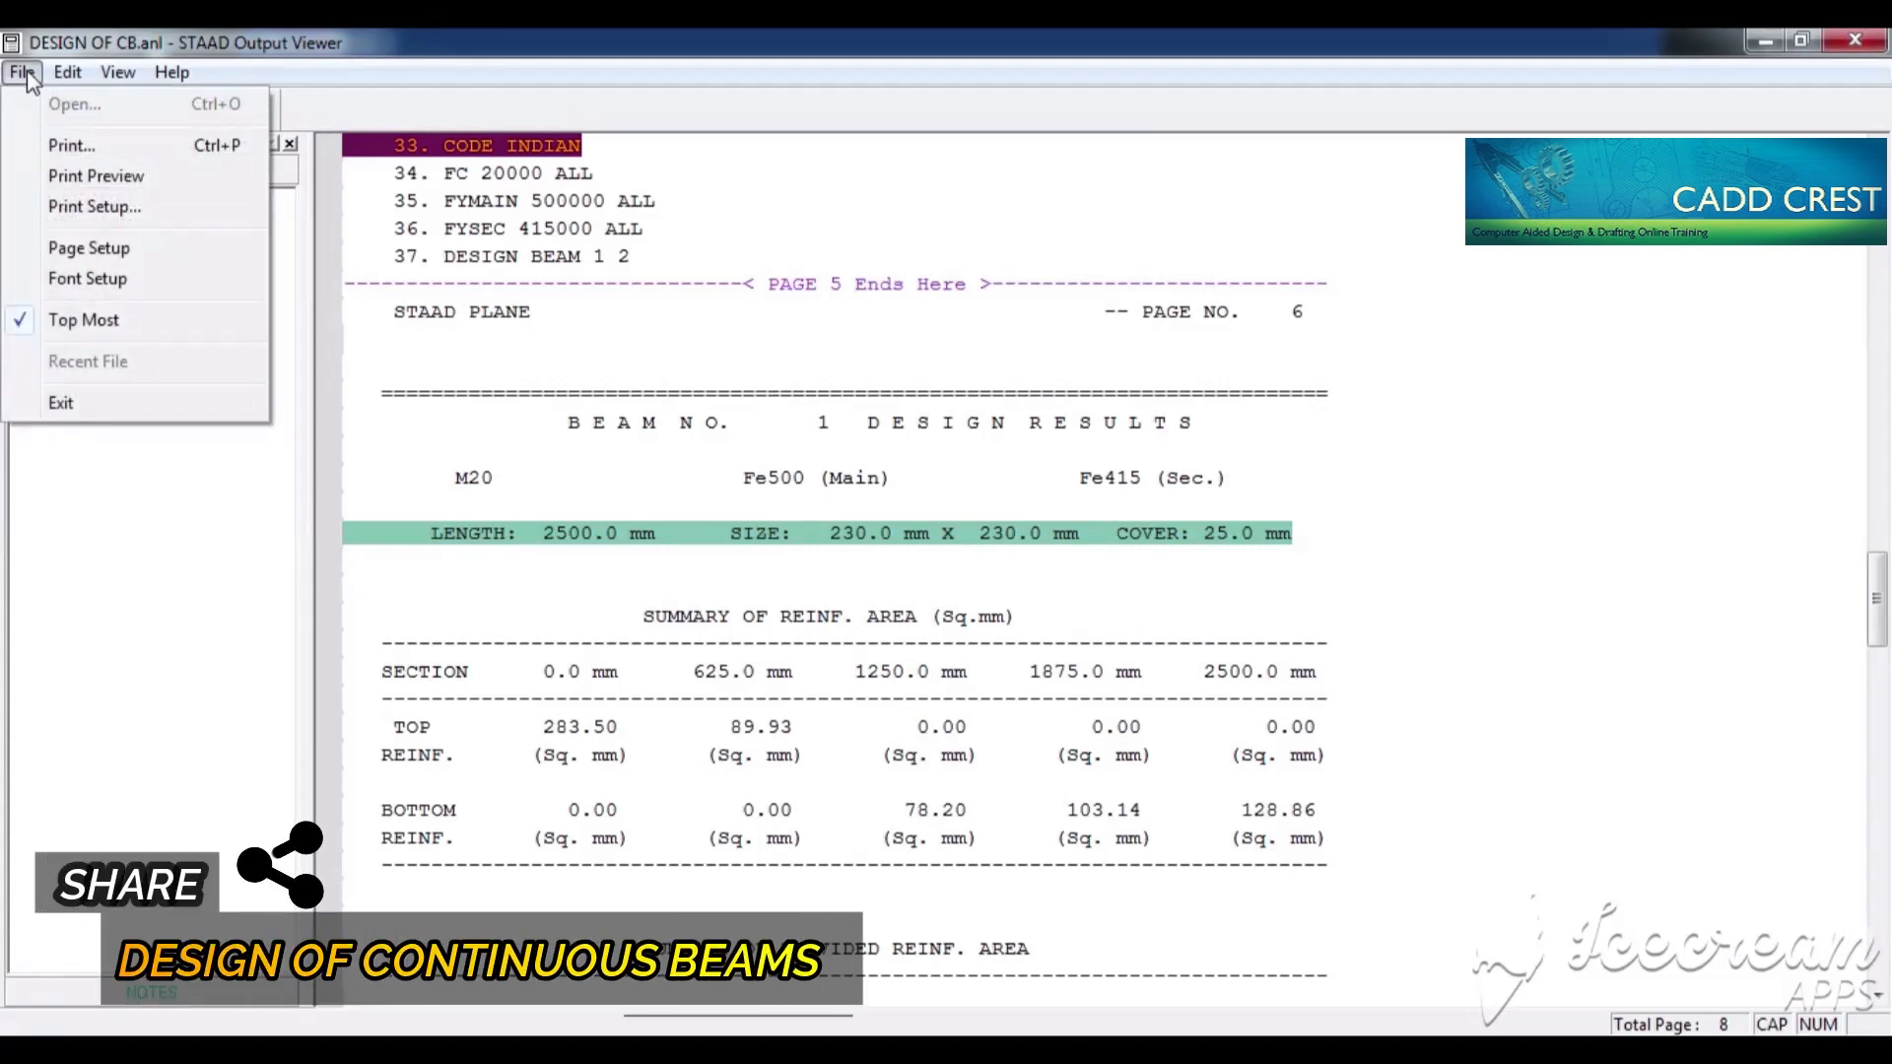
{"action": "left_click", "coordinate": [128, 325]}
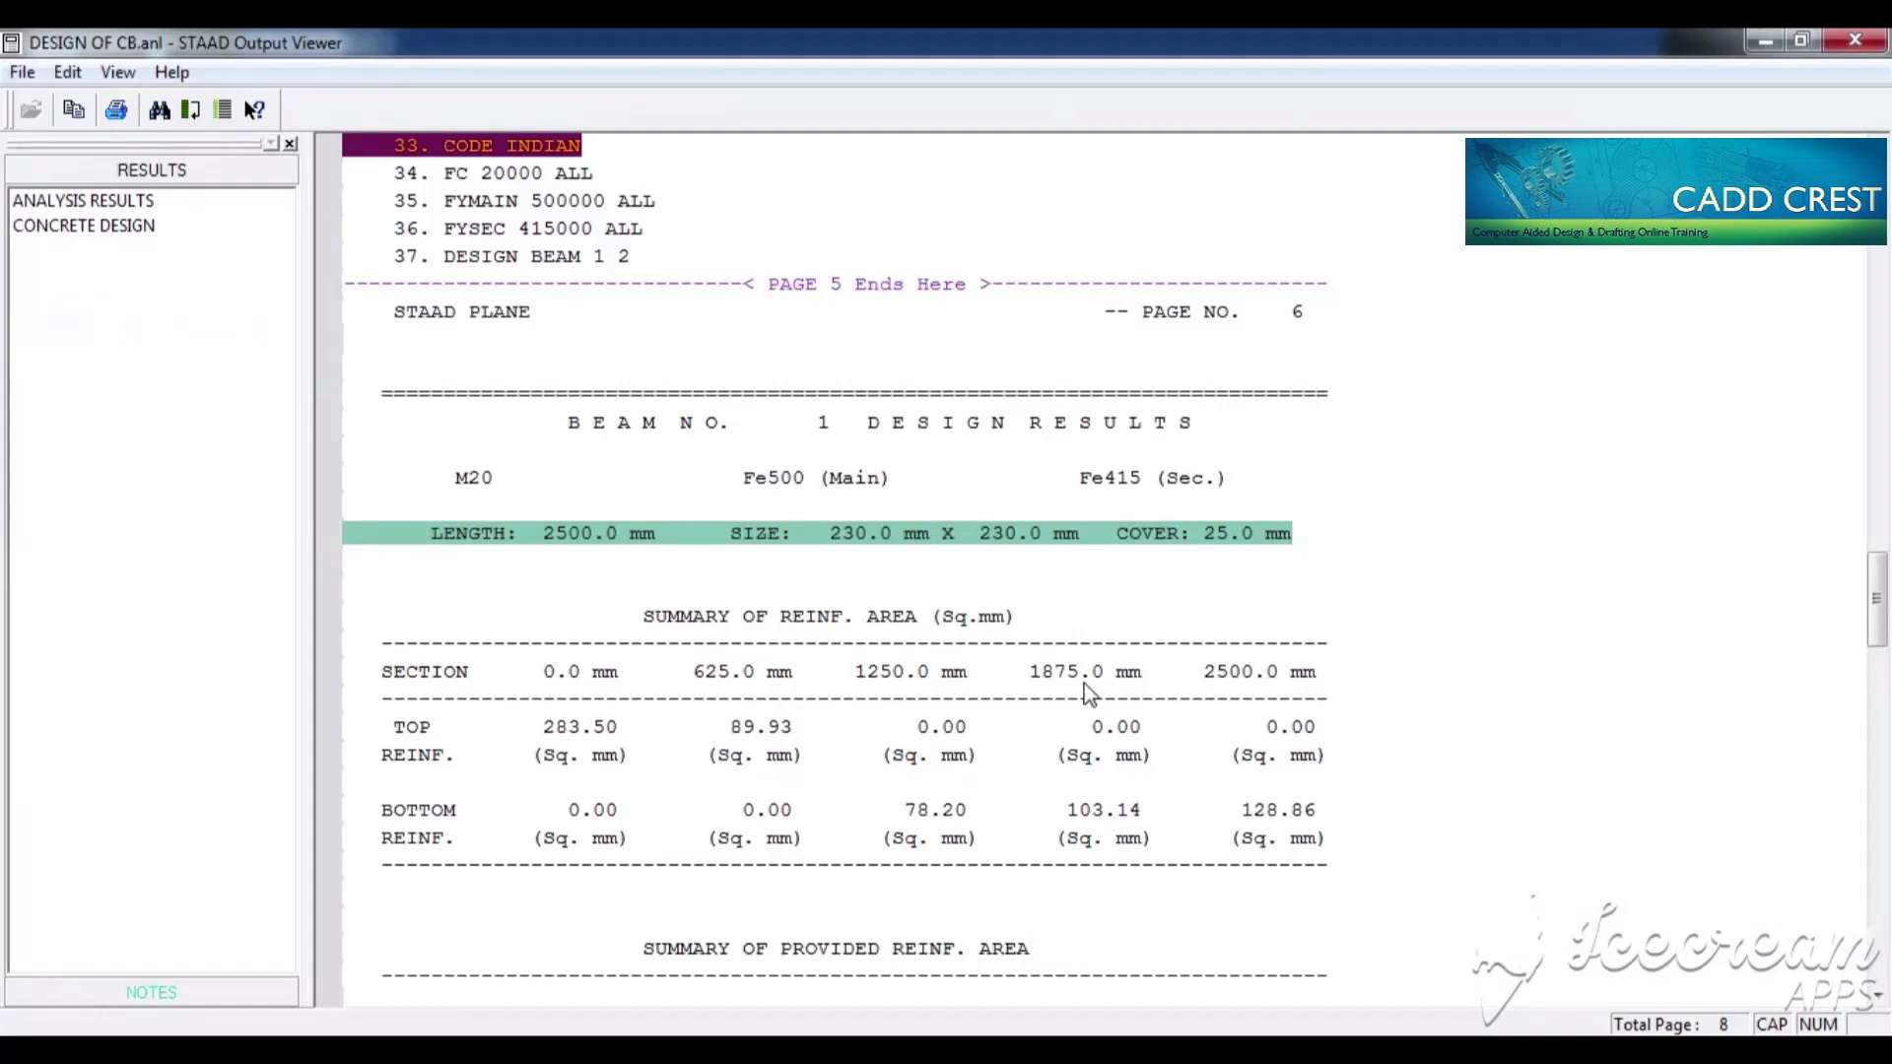
Examine beam 1's required reinforcement areas at each section and its summary of provided reinforcement
{"action": "left_click", "coordinate": [733, 619]}
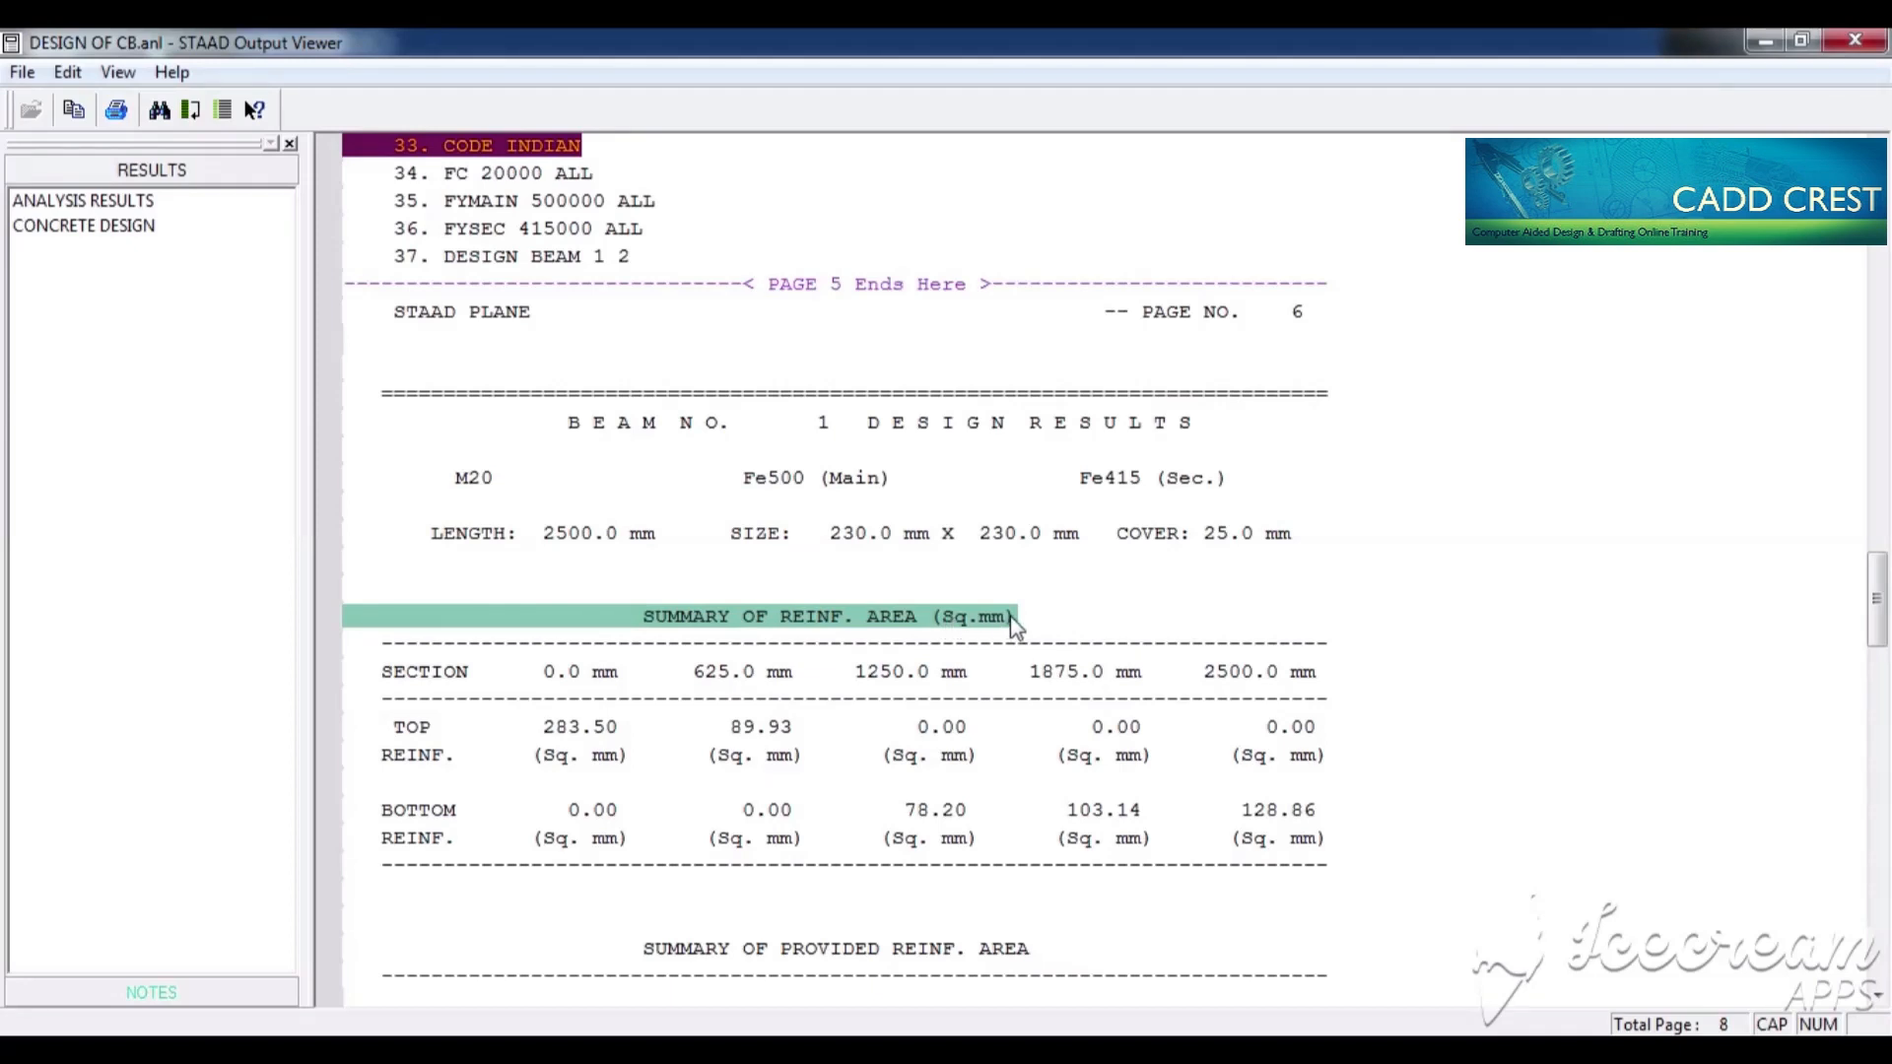
{"action": "left_click", "coordinate": [451, 675]}
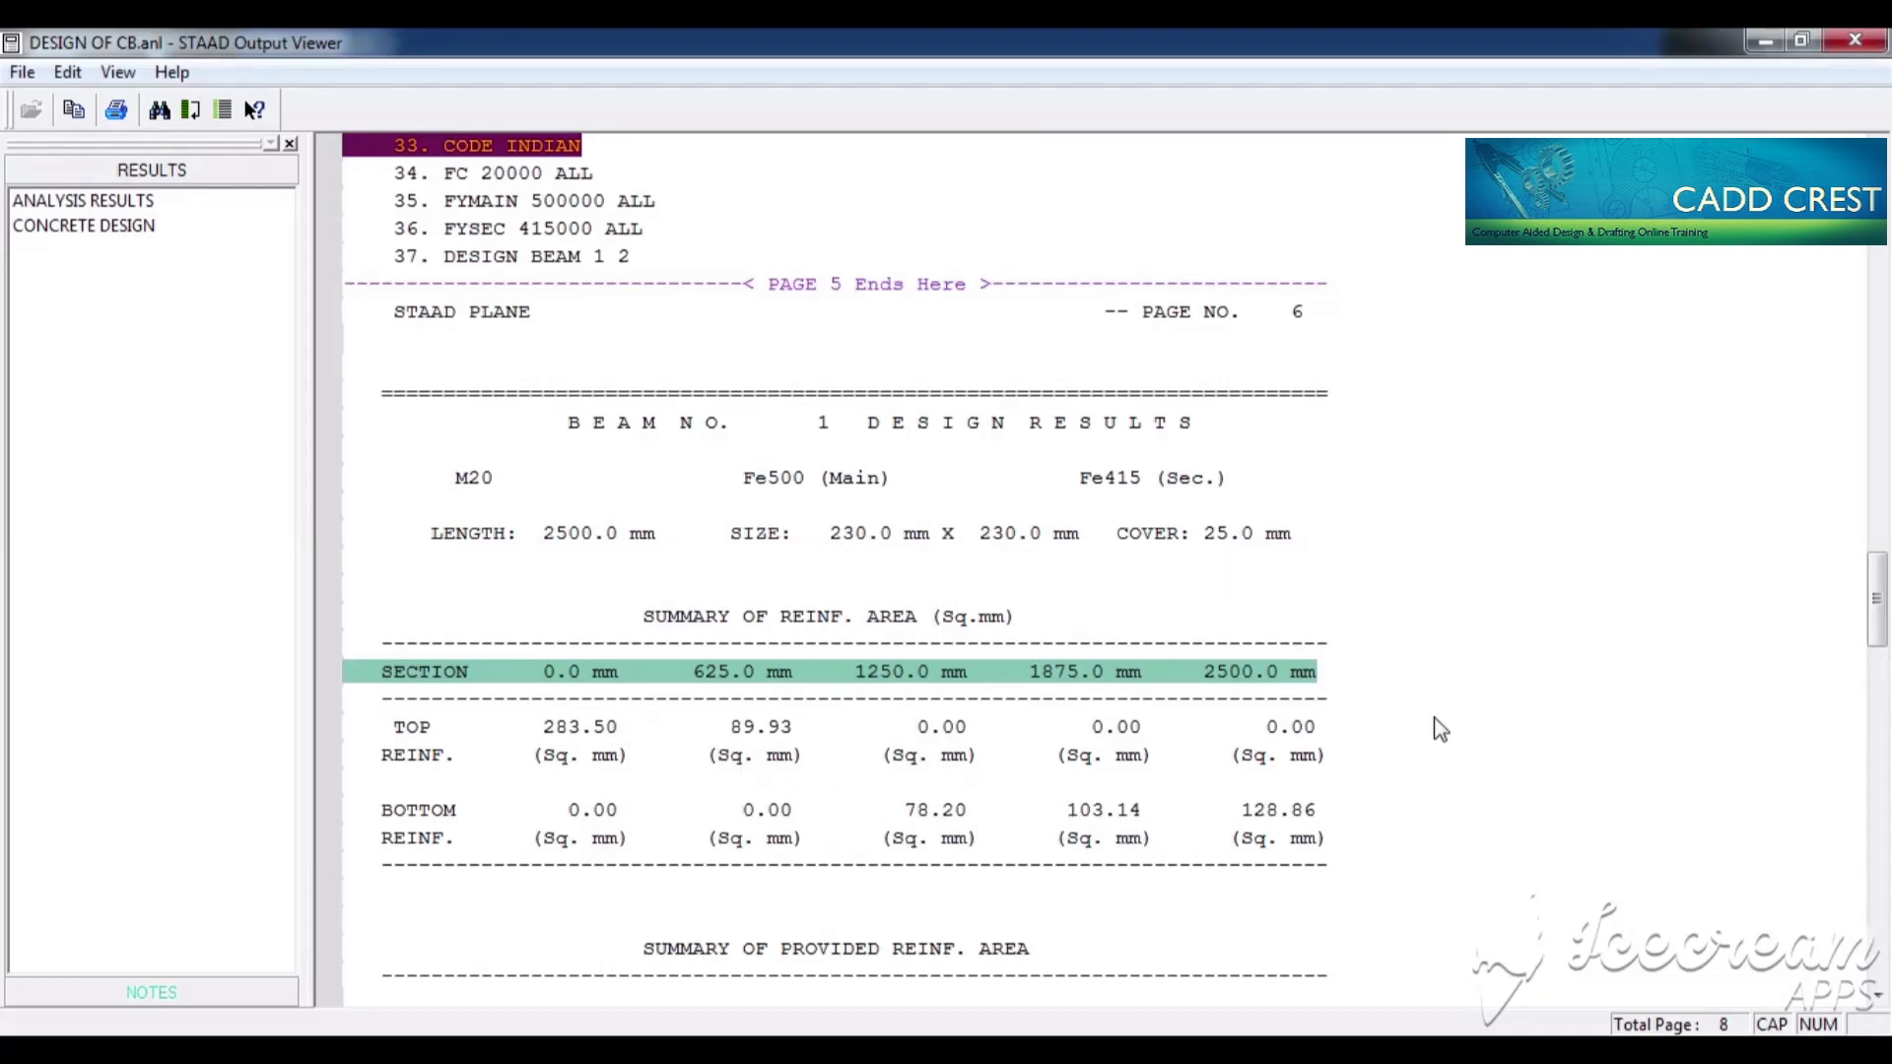
{"action": "left_click", "coordinate": [748, 755]}
{"action": "scroll", "coordinate": [749, 757], "scroll_direction": "down", "scroll_amount": 4}
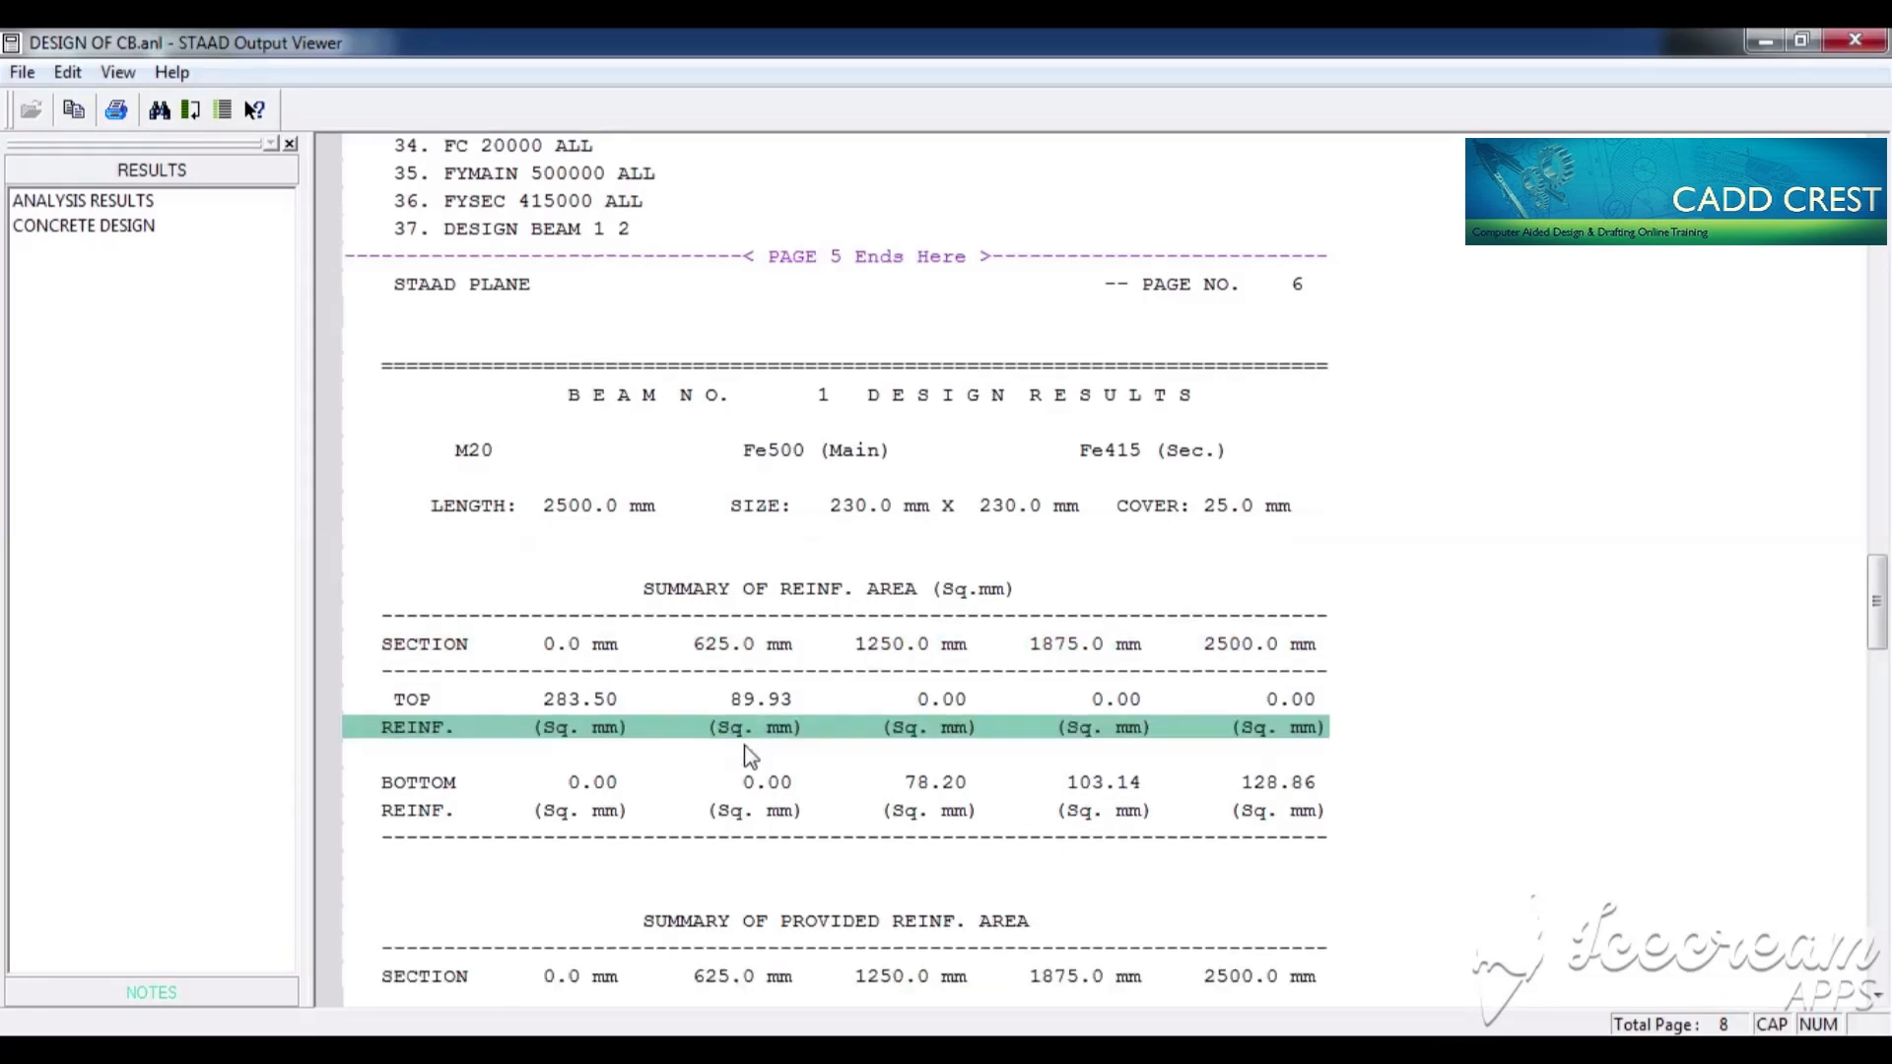
{"action": "scroll", "coordinate": [749, 756], "scroll_direction": "down", "scroll_amount": 6}
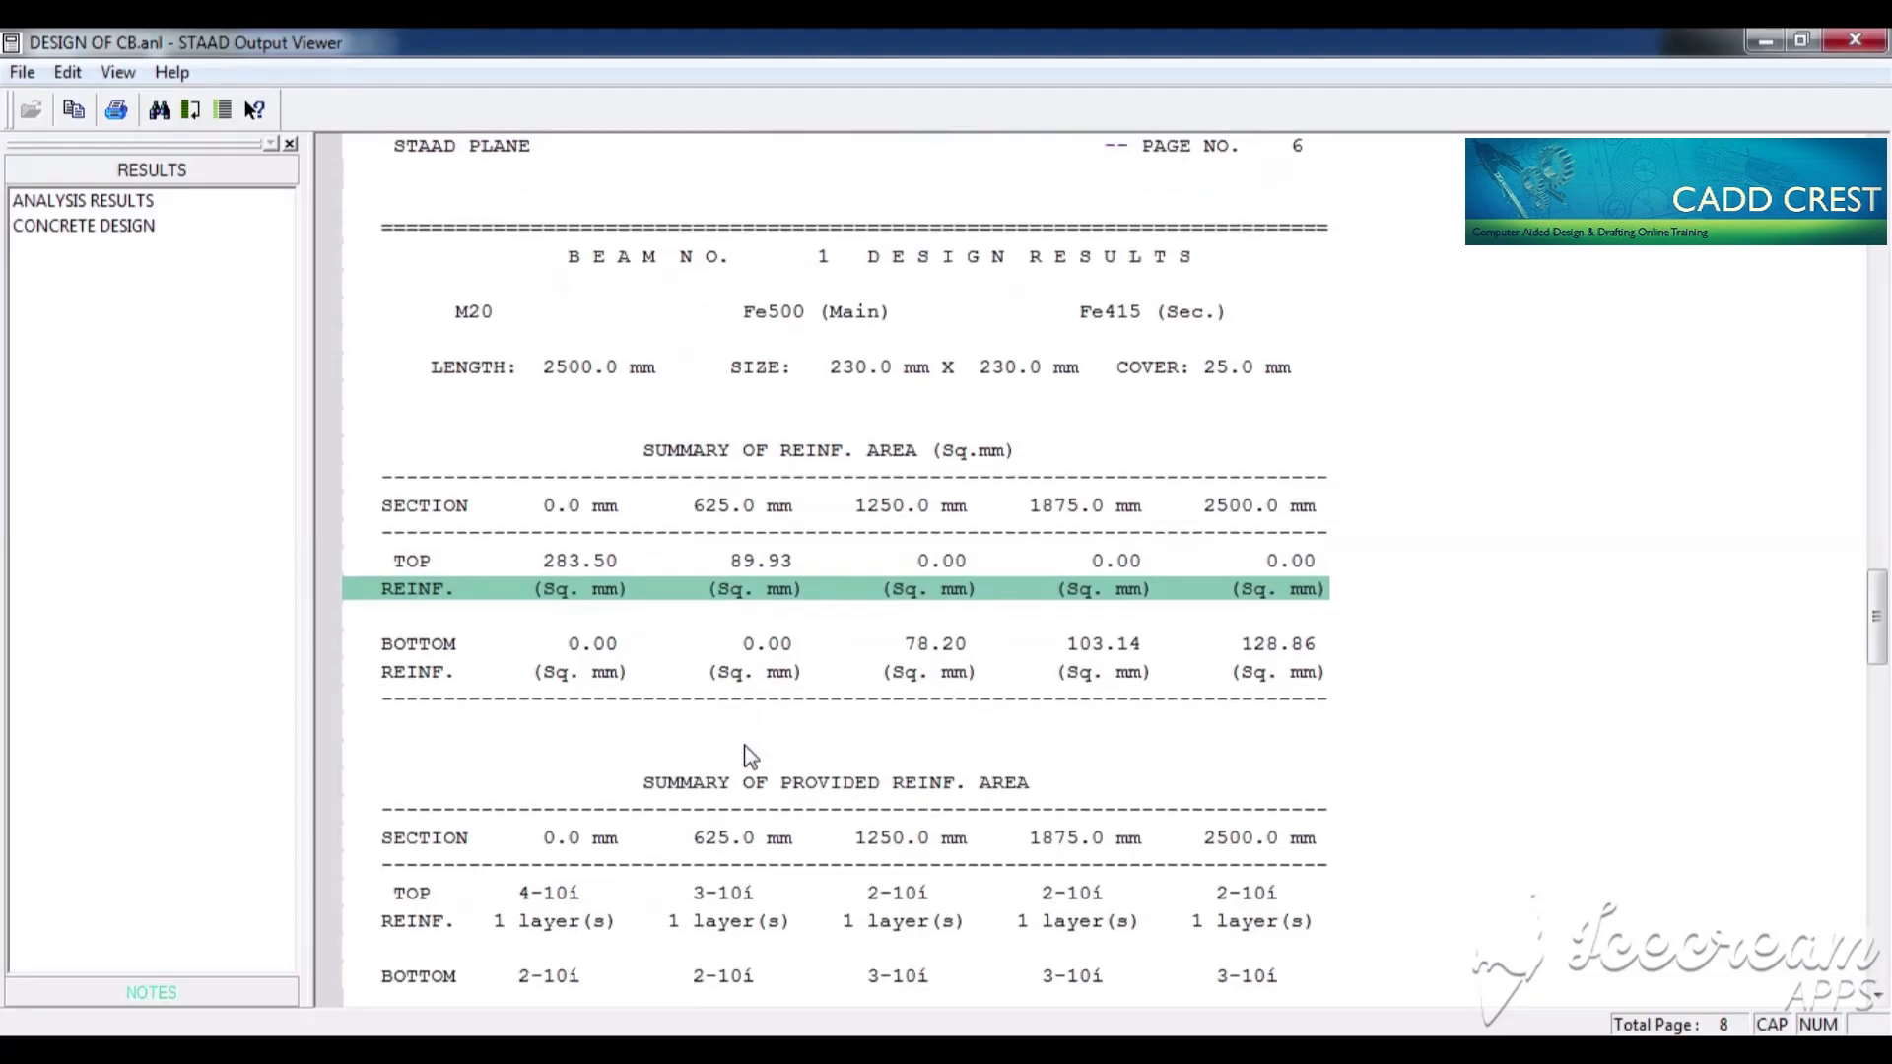
{"action": "scroll", "coordinate": [749, 757], "scroll_direction": "down", "scroll_amount": 4}
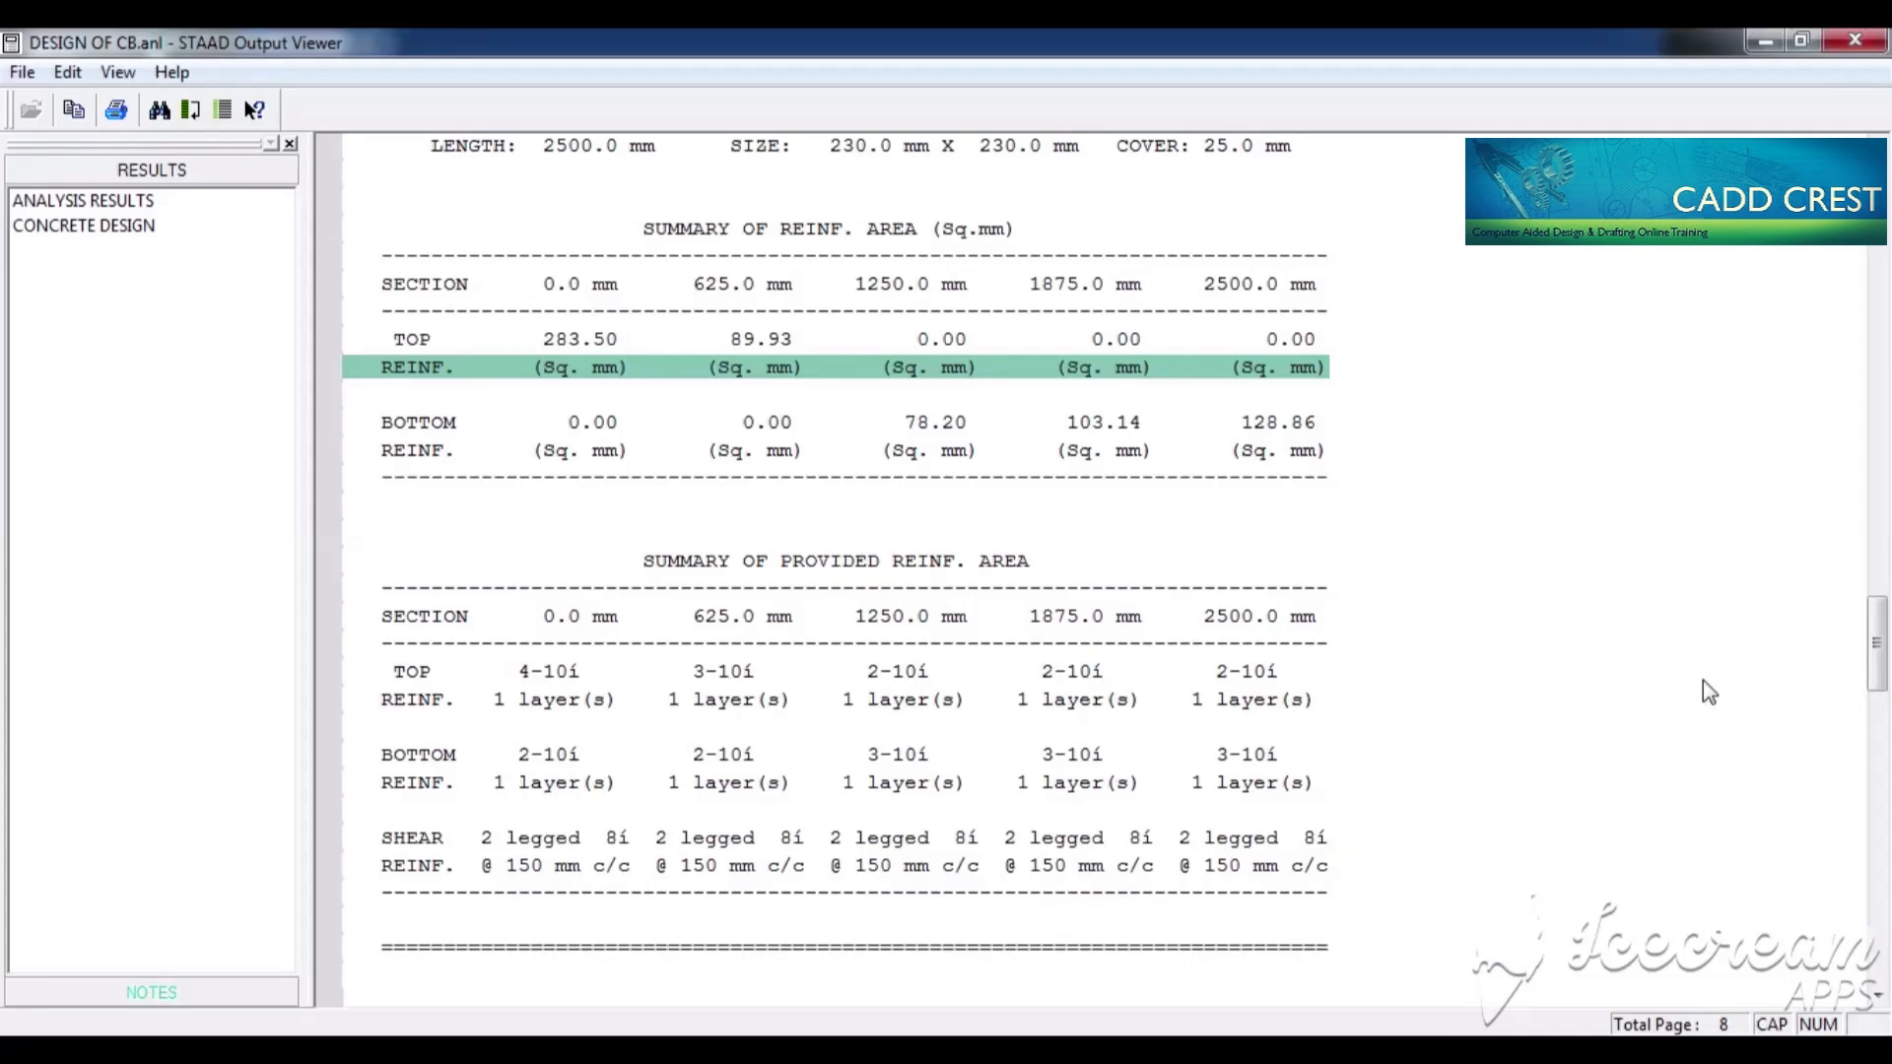
Examine the concrete take-off for the total concrete volume and the reinforcement weight per bar diameter
{"action": "left_click_drag", "start_coordinate": [1884, 647], "coordinate": [1882, 872]}
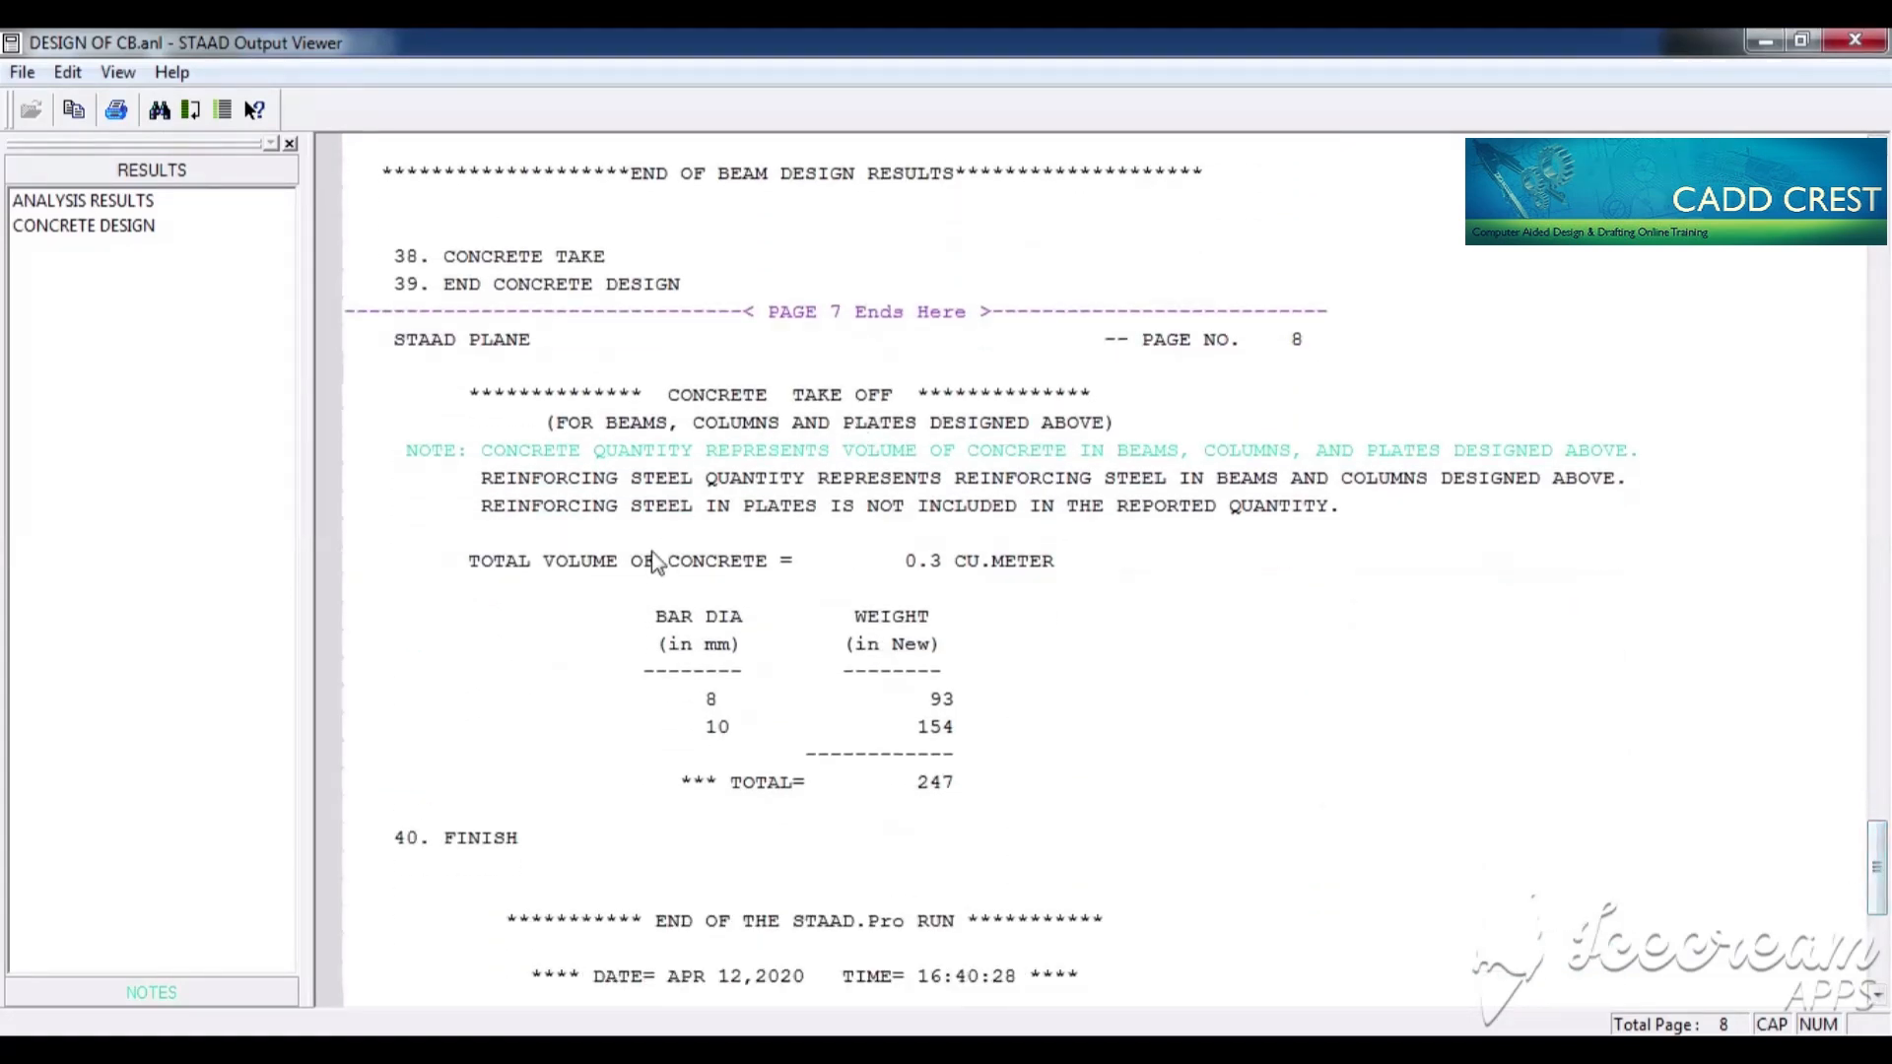
{"action": "left_click", "coordinate": [592, 569]}
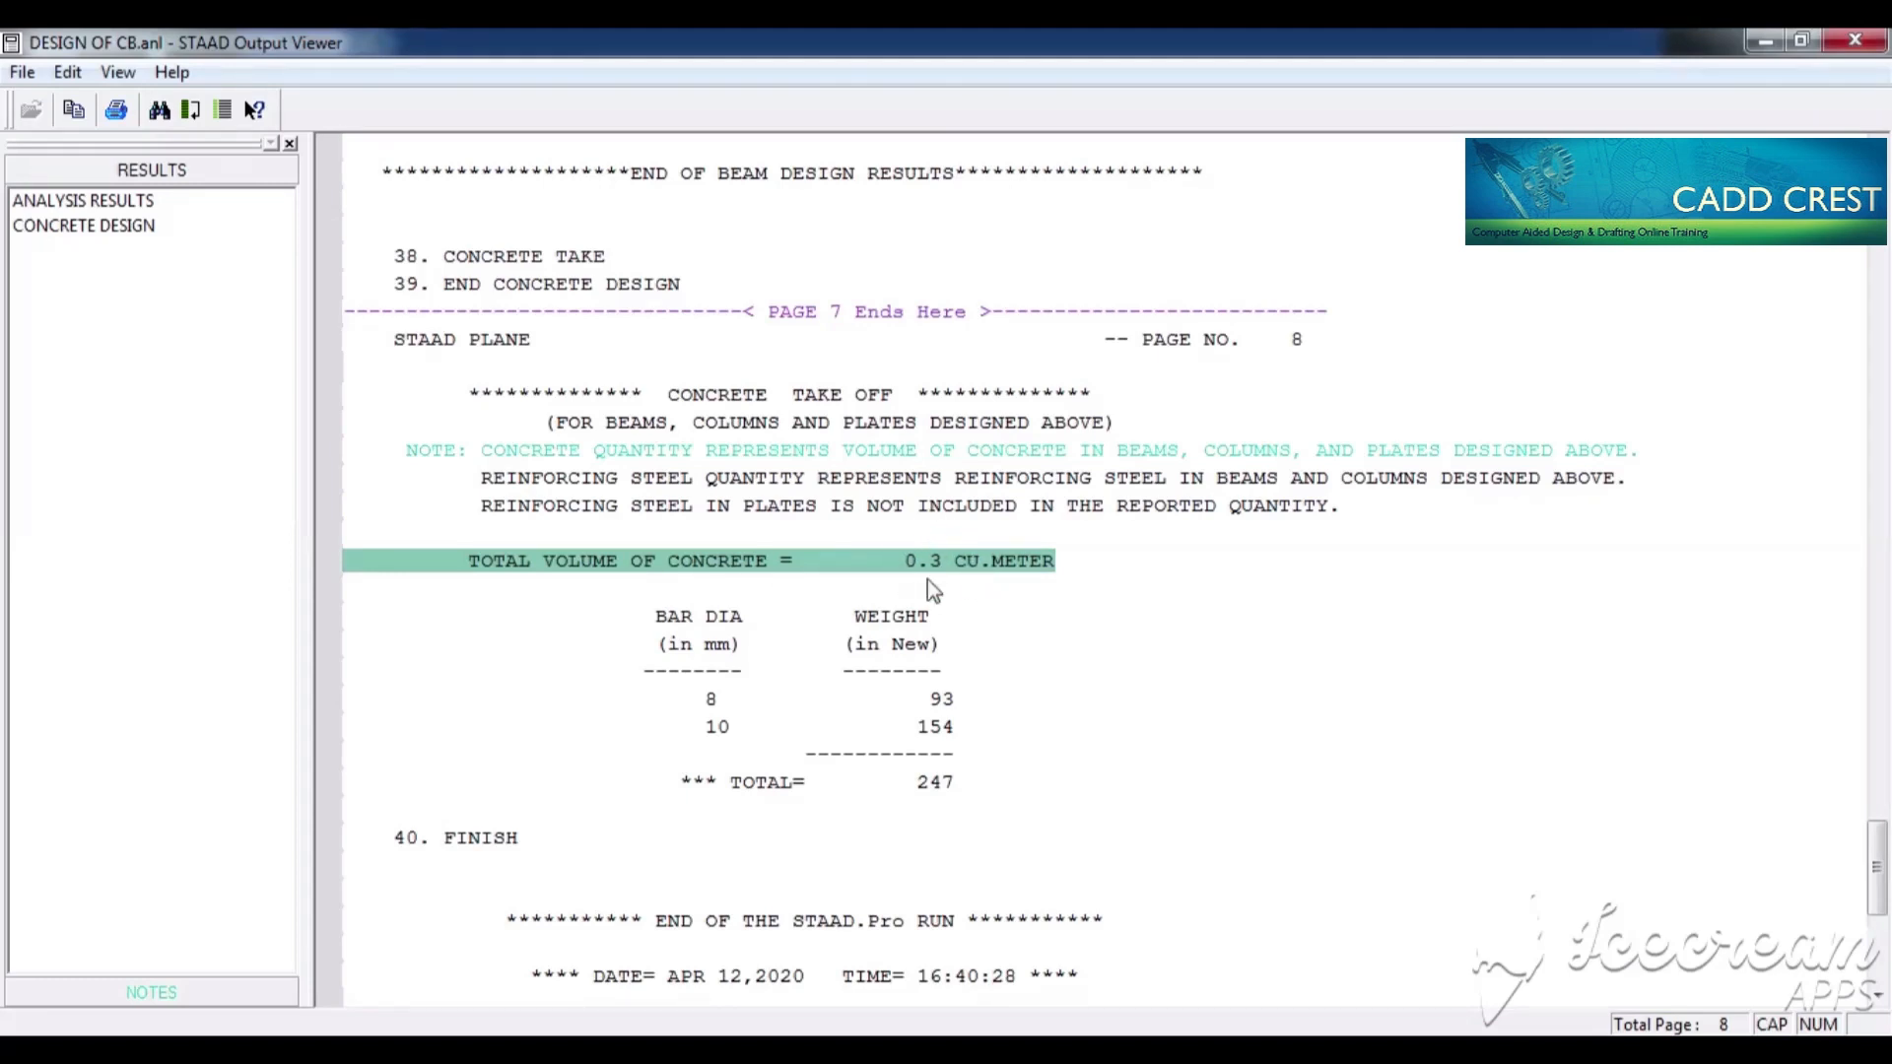
{"action": "left_click", "coordinate": [716, 702]}
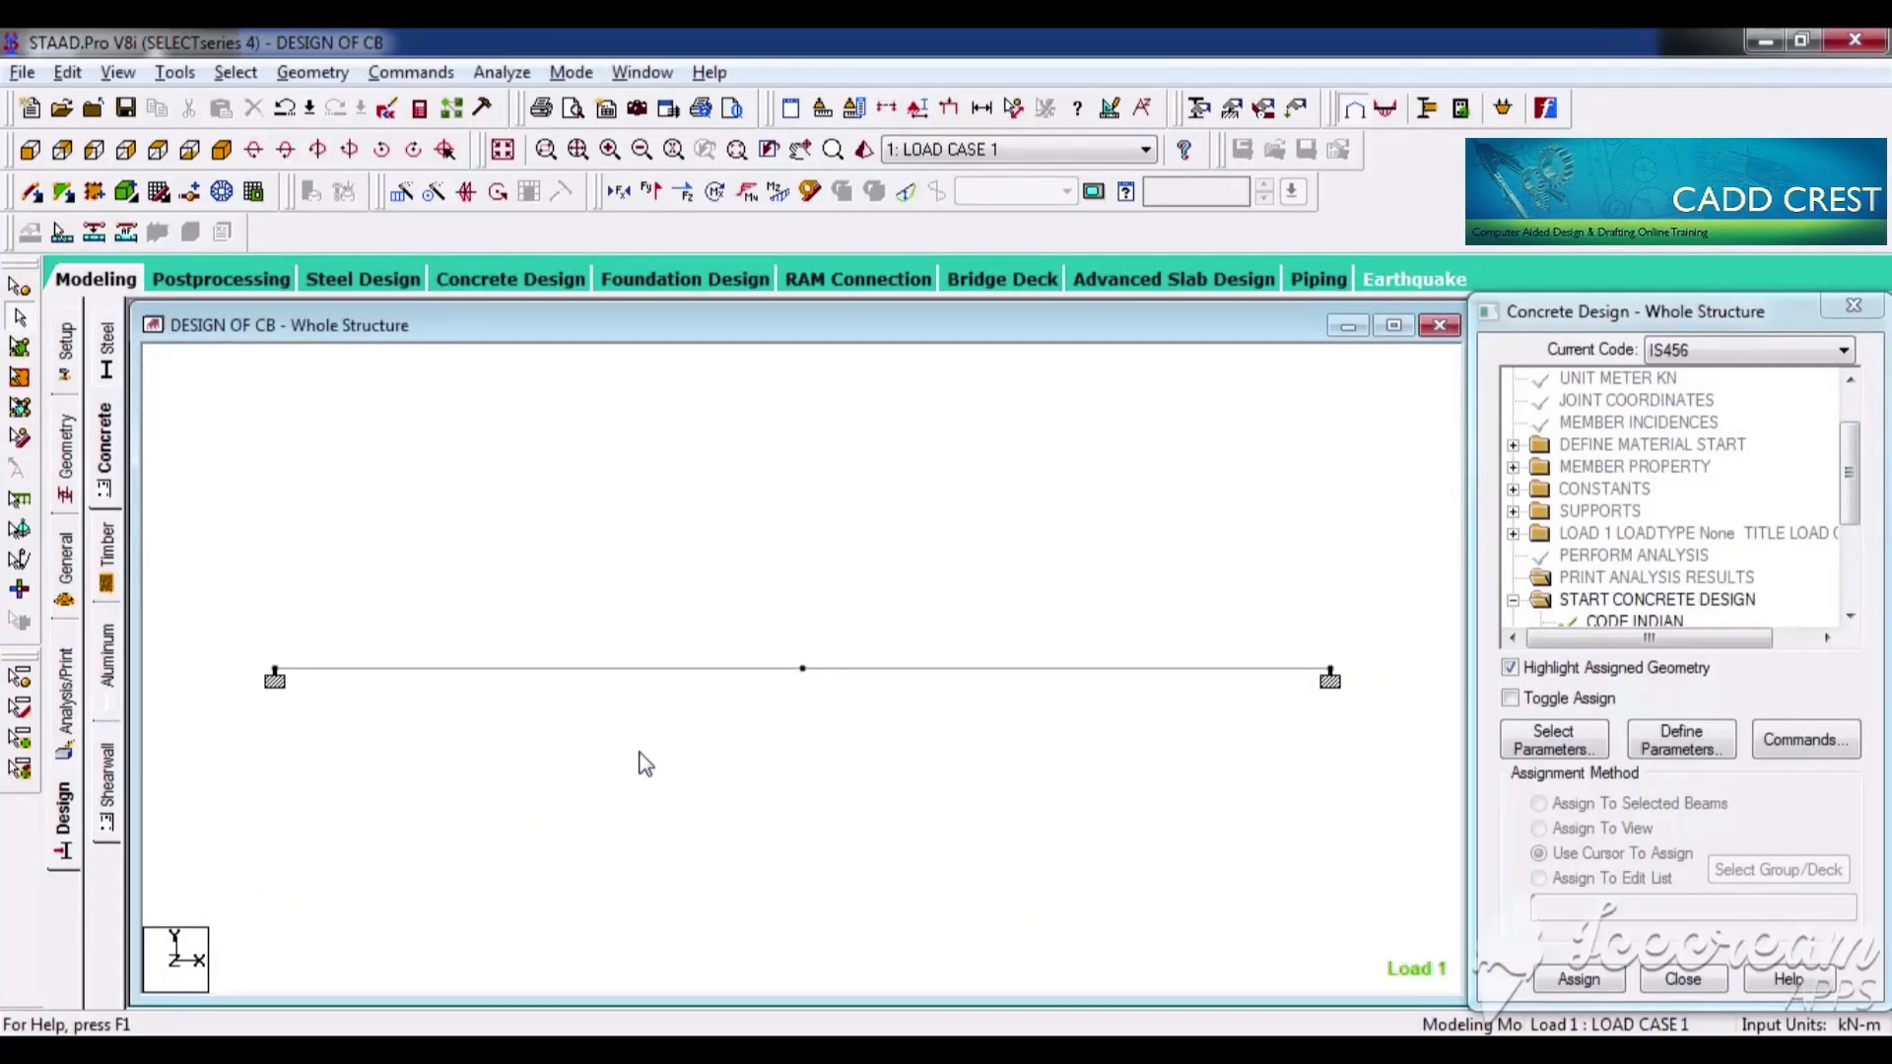
Review the concrete design details of beam 1 and beam 2, keeping the beam dialog clear of the model
{"action": "double_click", "coordinate": [578, 676]}
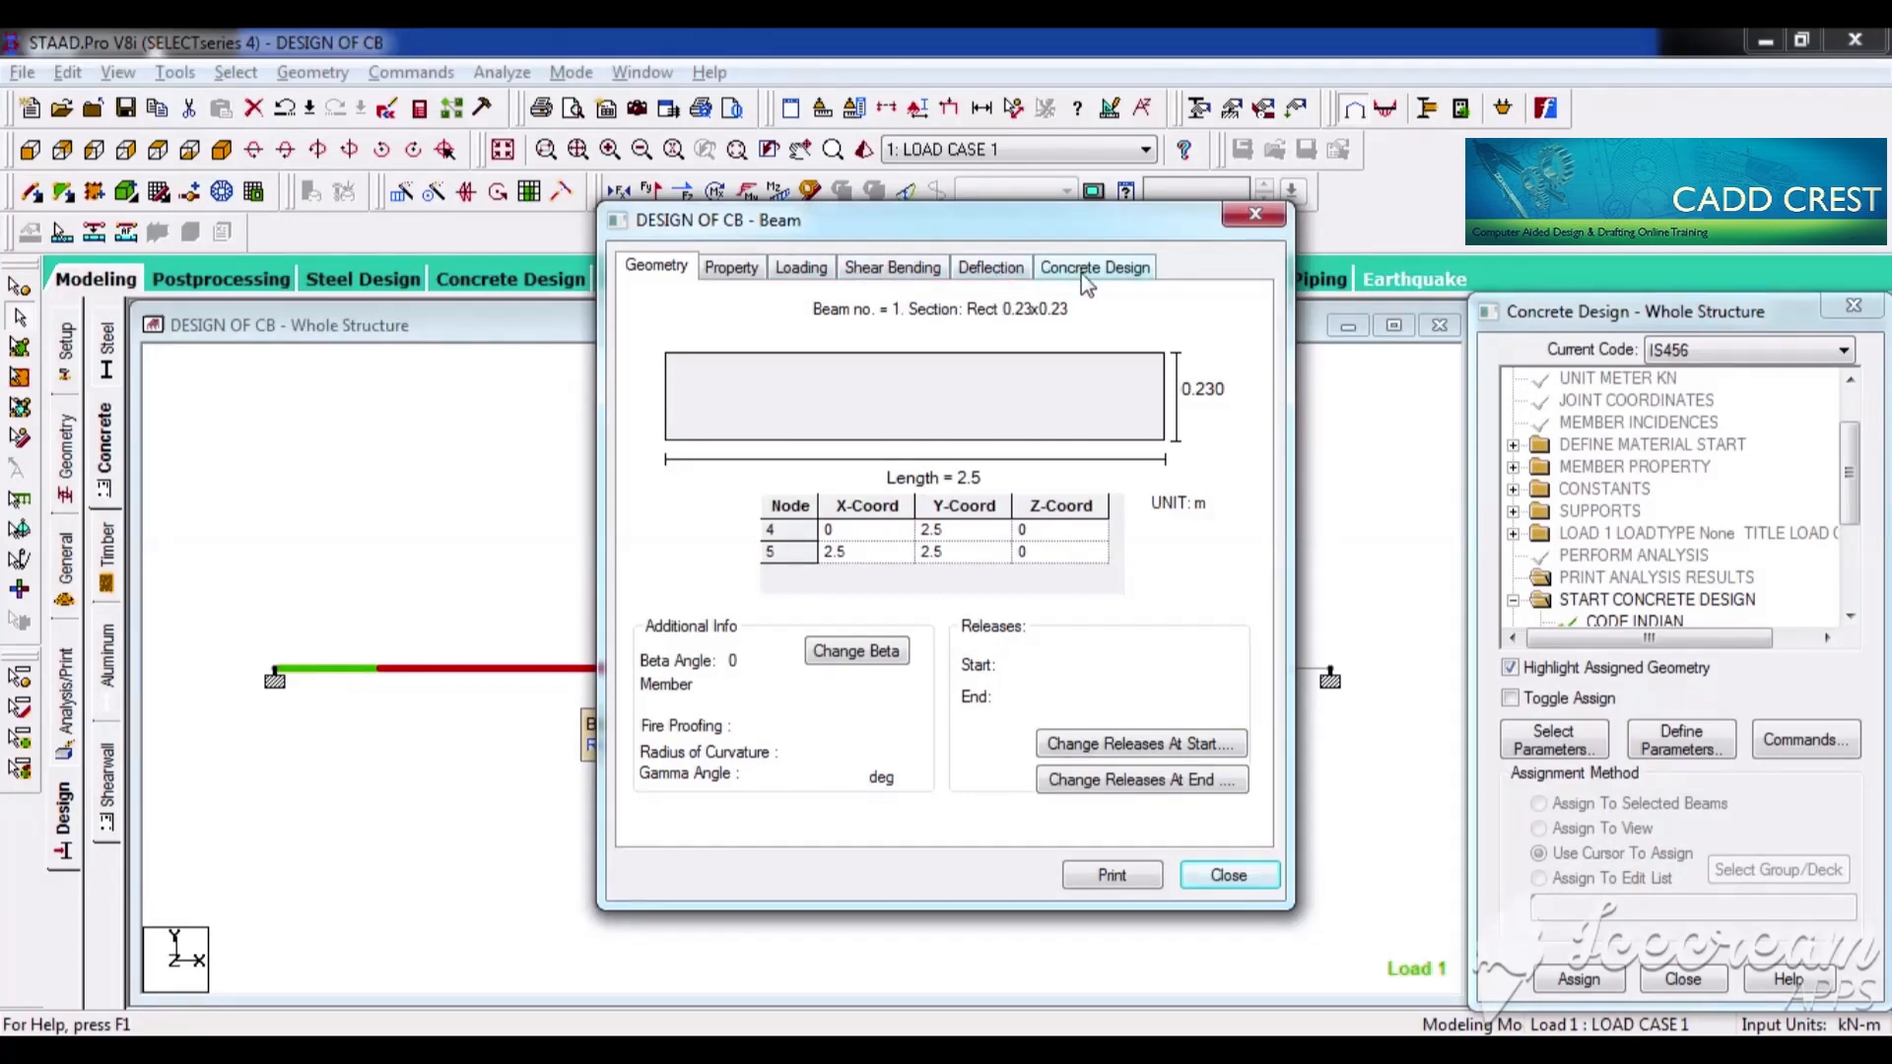
{"action": "left_click", "coordinate": [1109, 284]}
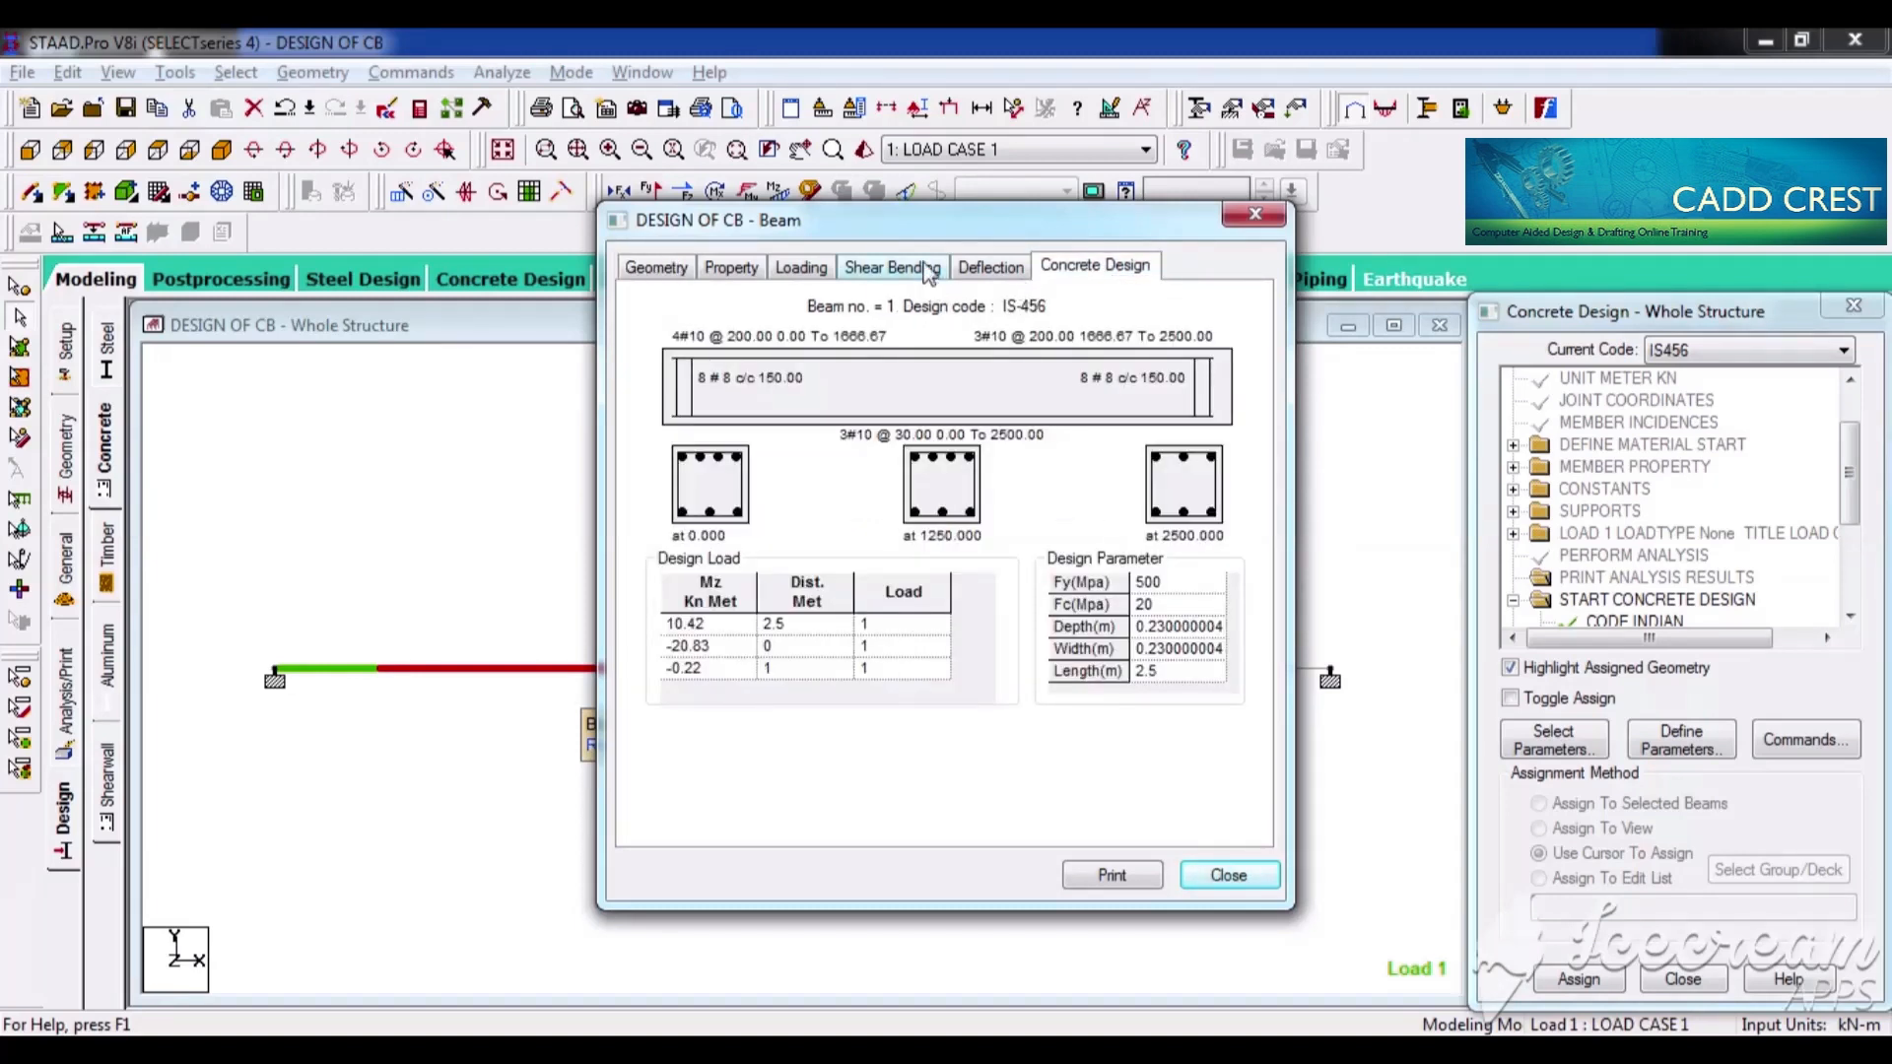
{"action": "left_click_drag", "start_coordinate": [914, 225], "coordinate": [1336, 236]}
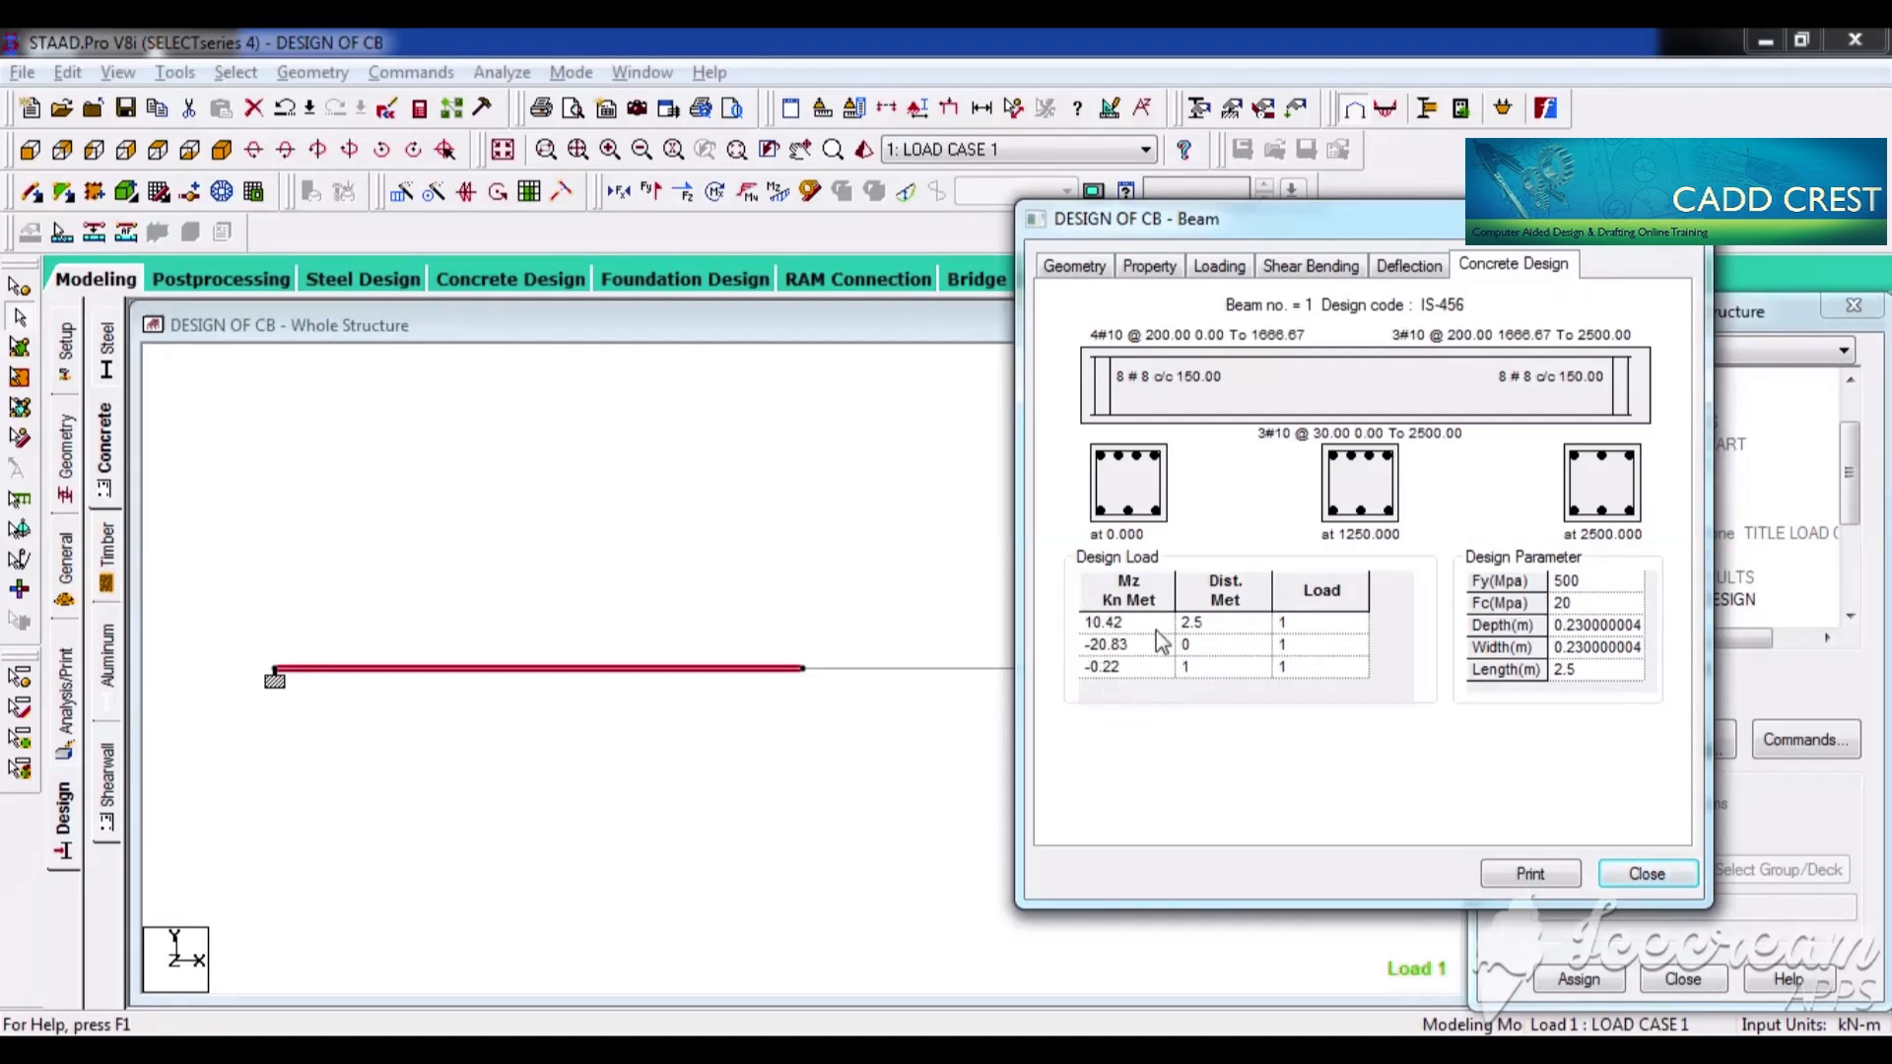
{"action": "left_click_drag", "start_coordinate": [1604, 219], "coordinate": [1640, 214]}
{"action": "left_click", "coordinate": [926, 670]}
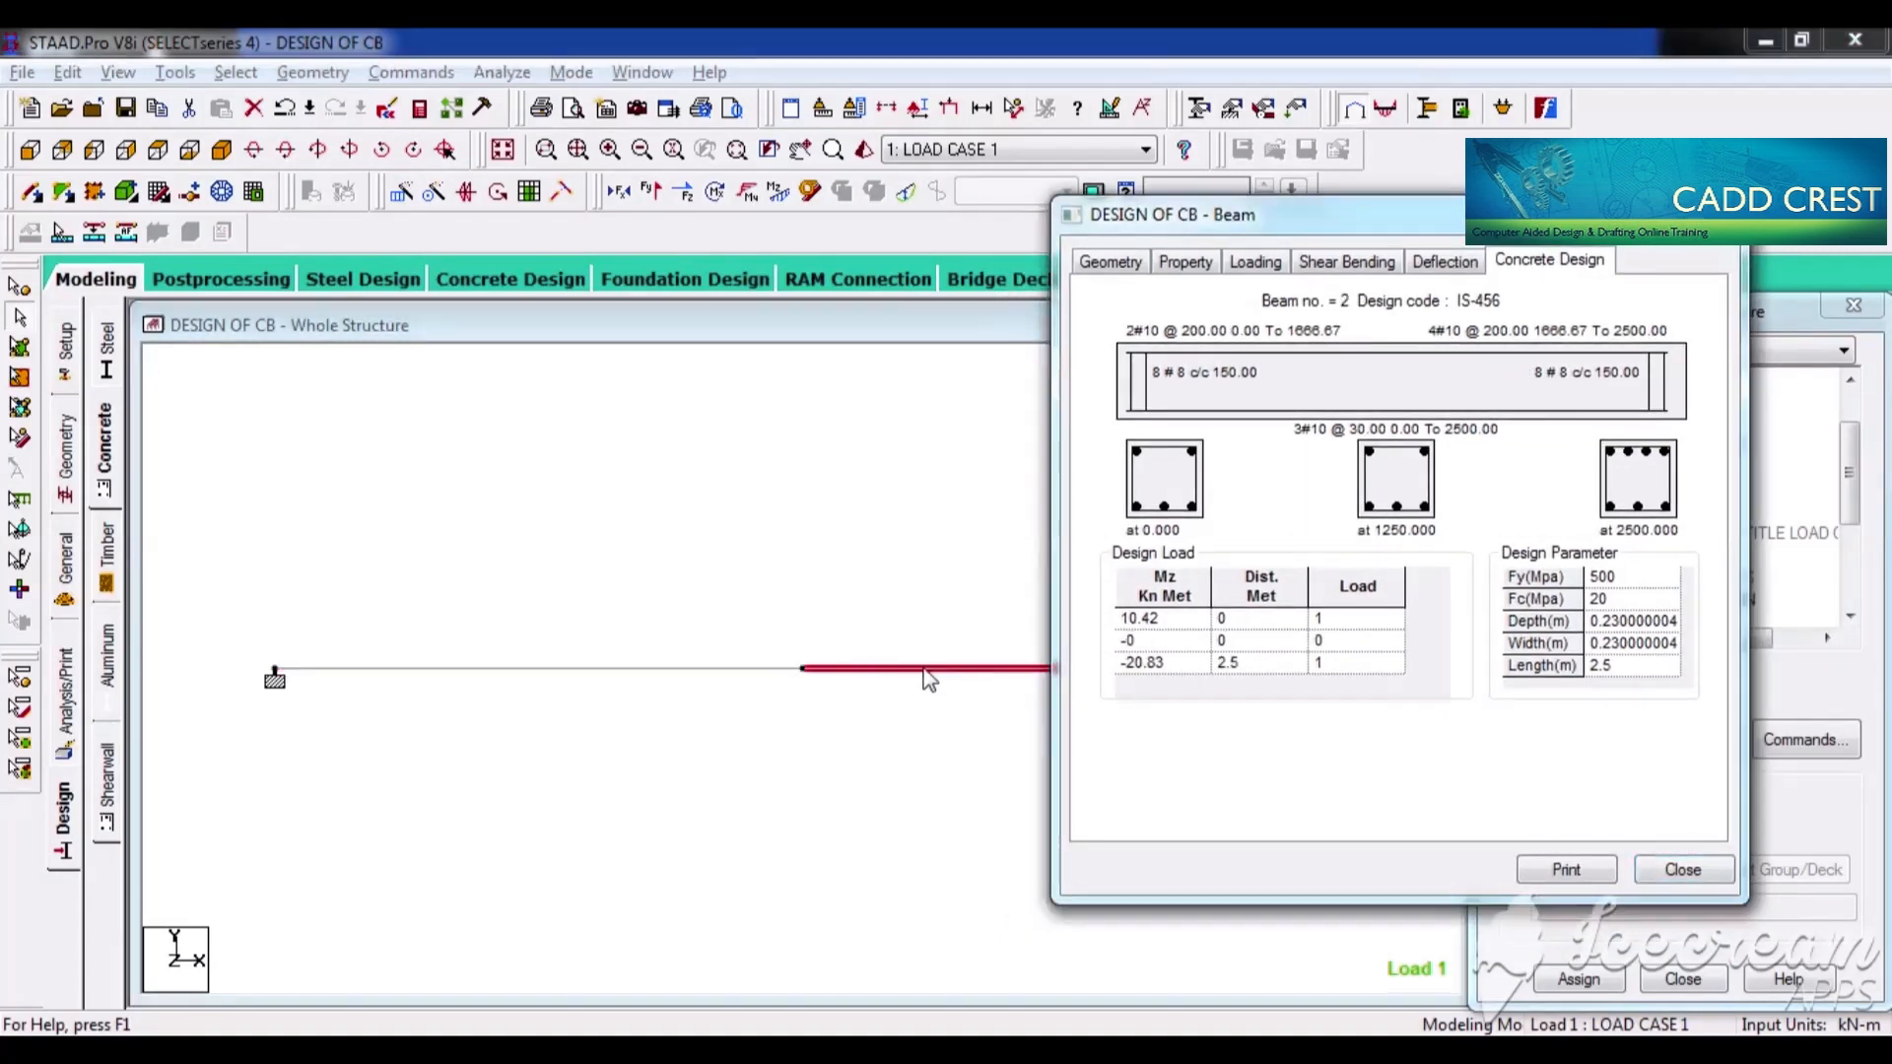